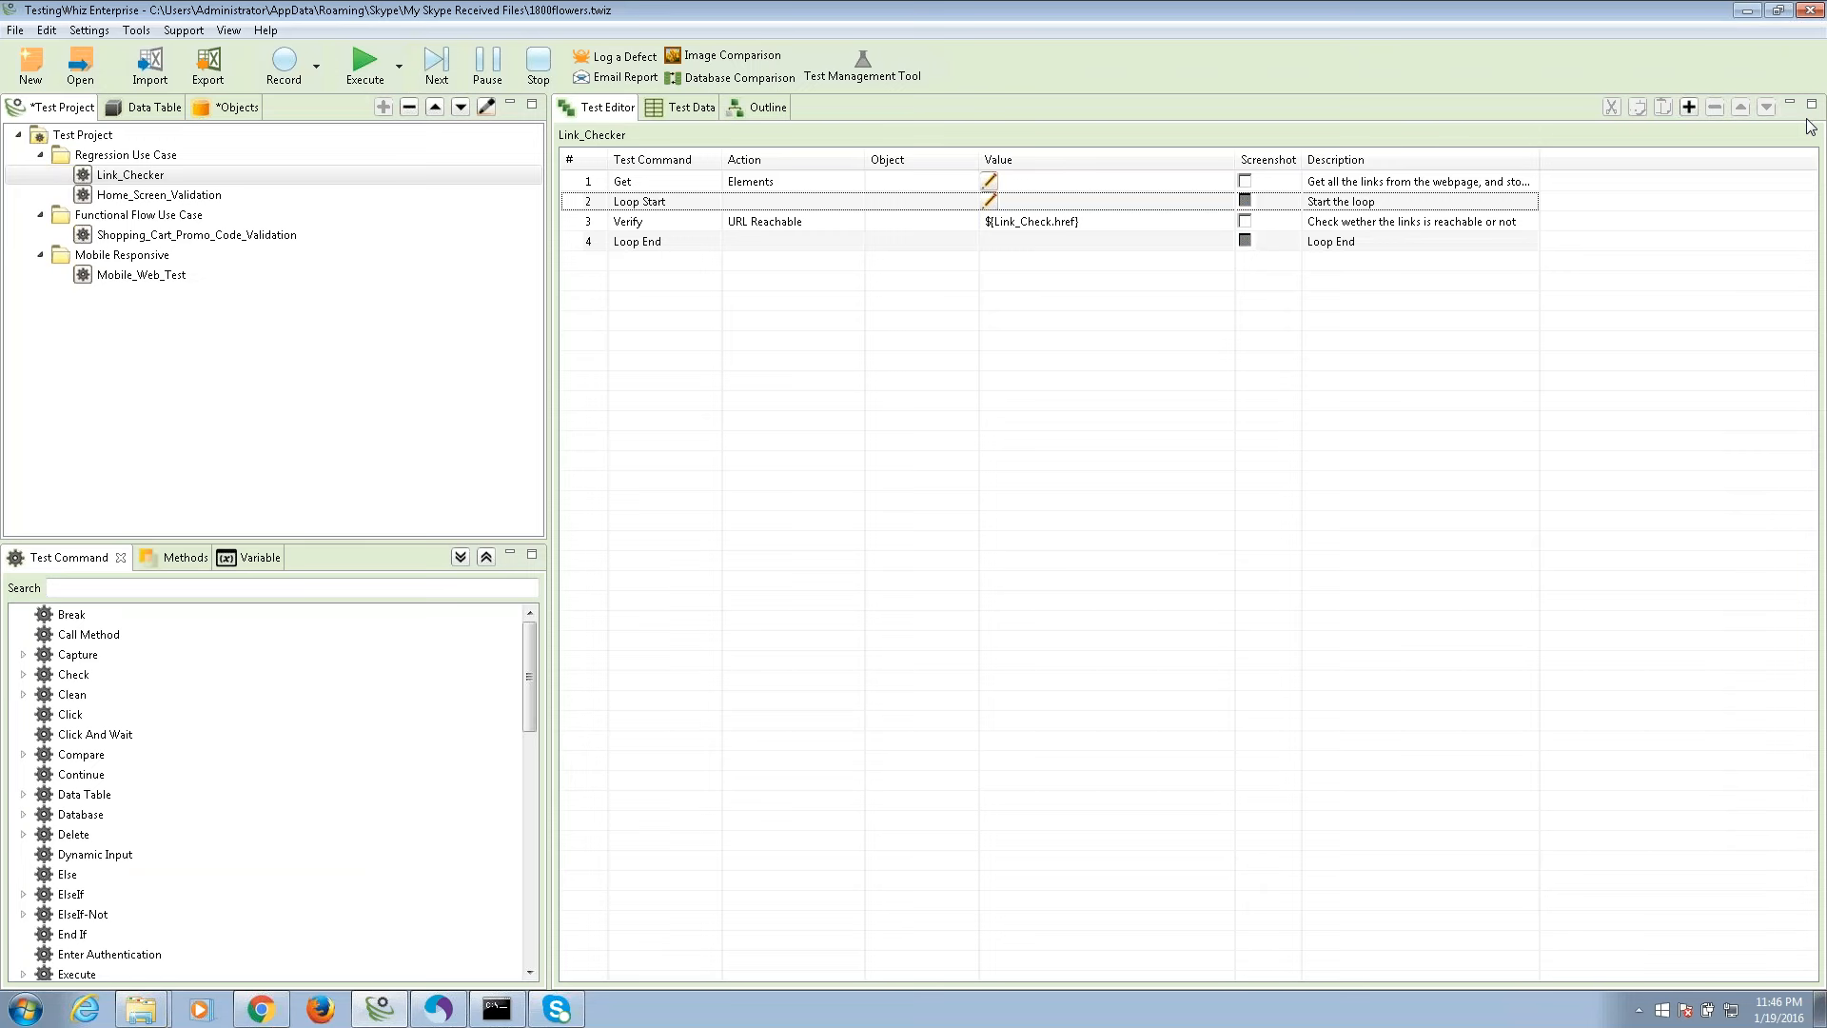
left_click(1811, 126)
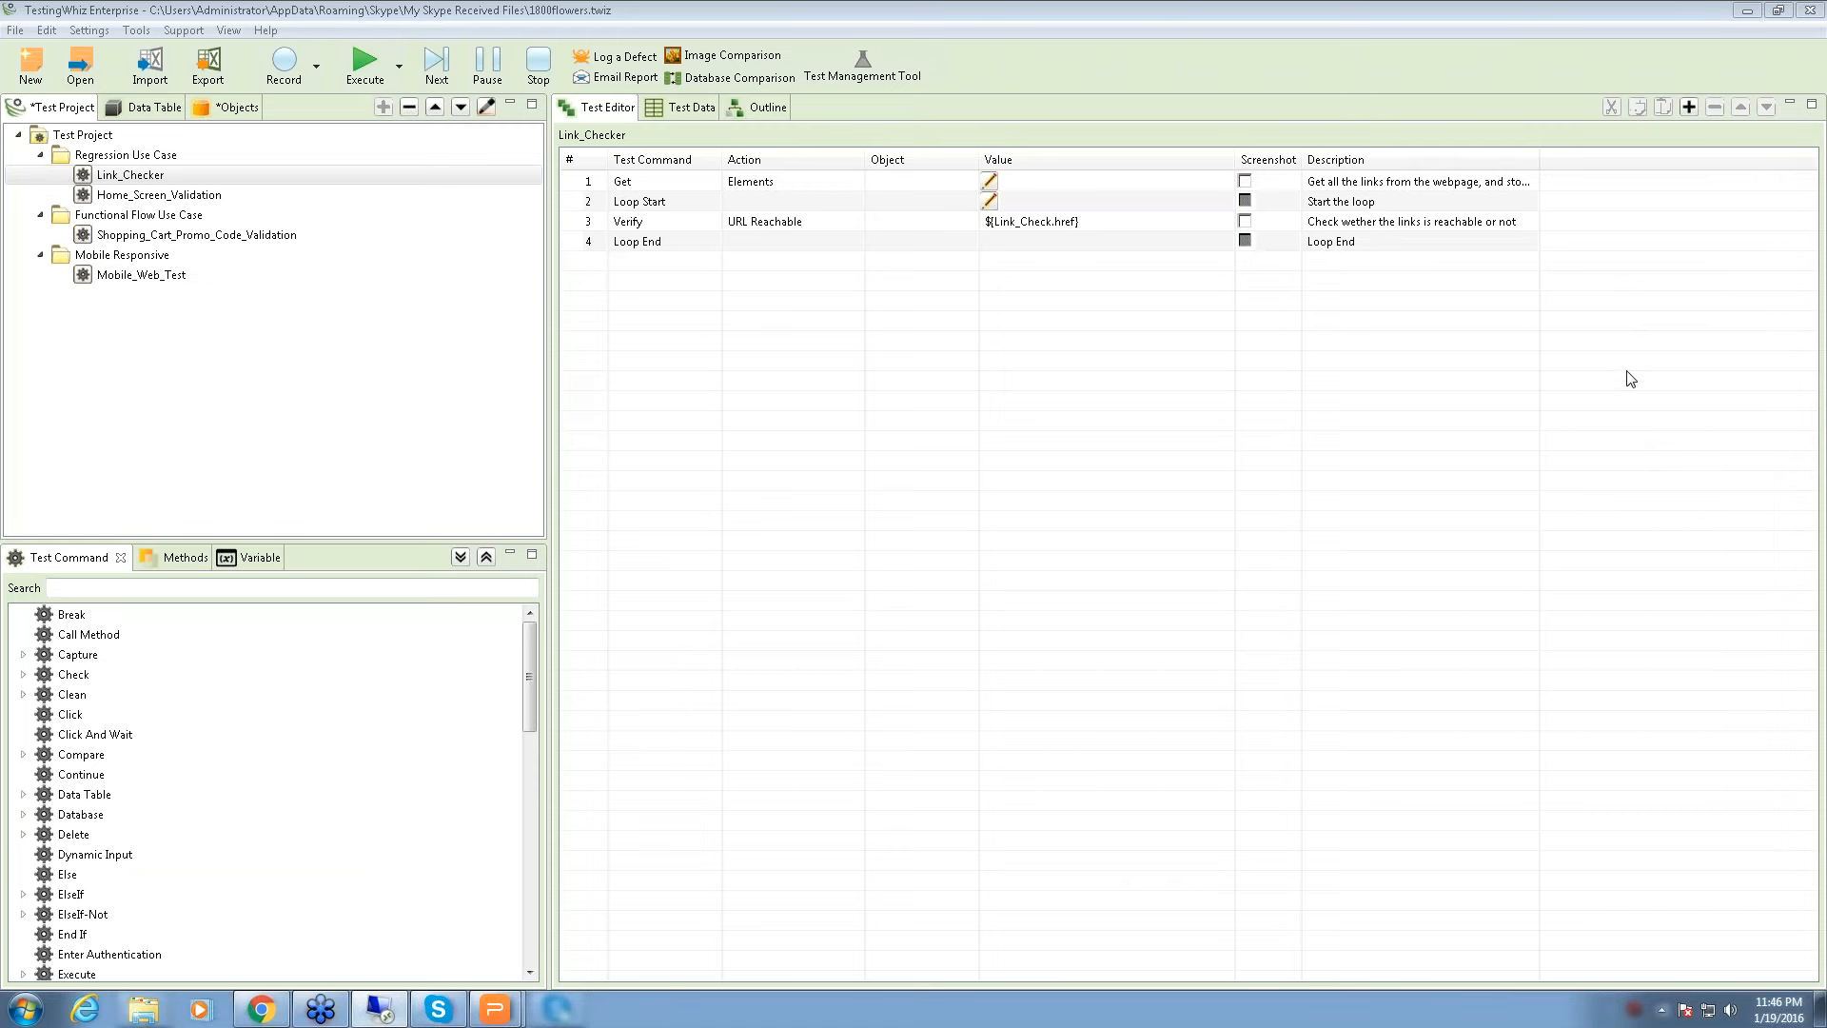
left_click(859, 594)
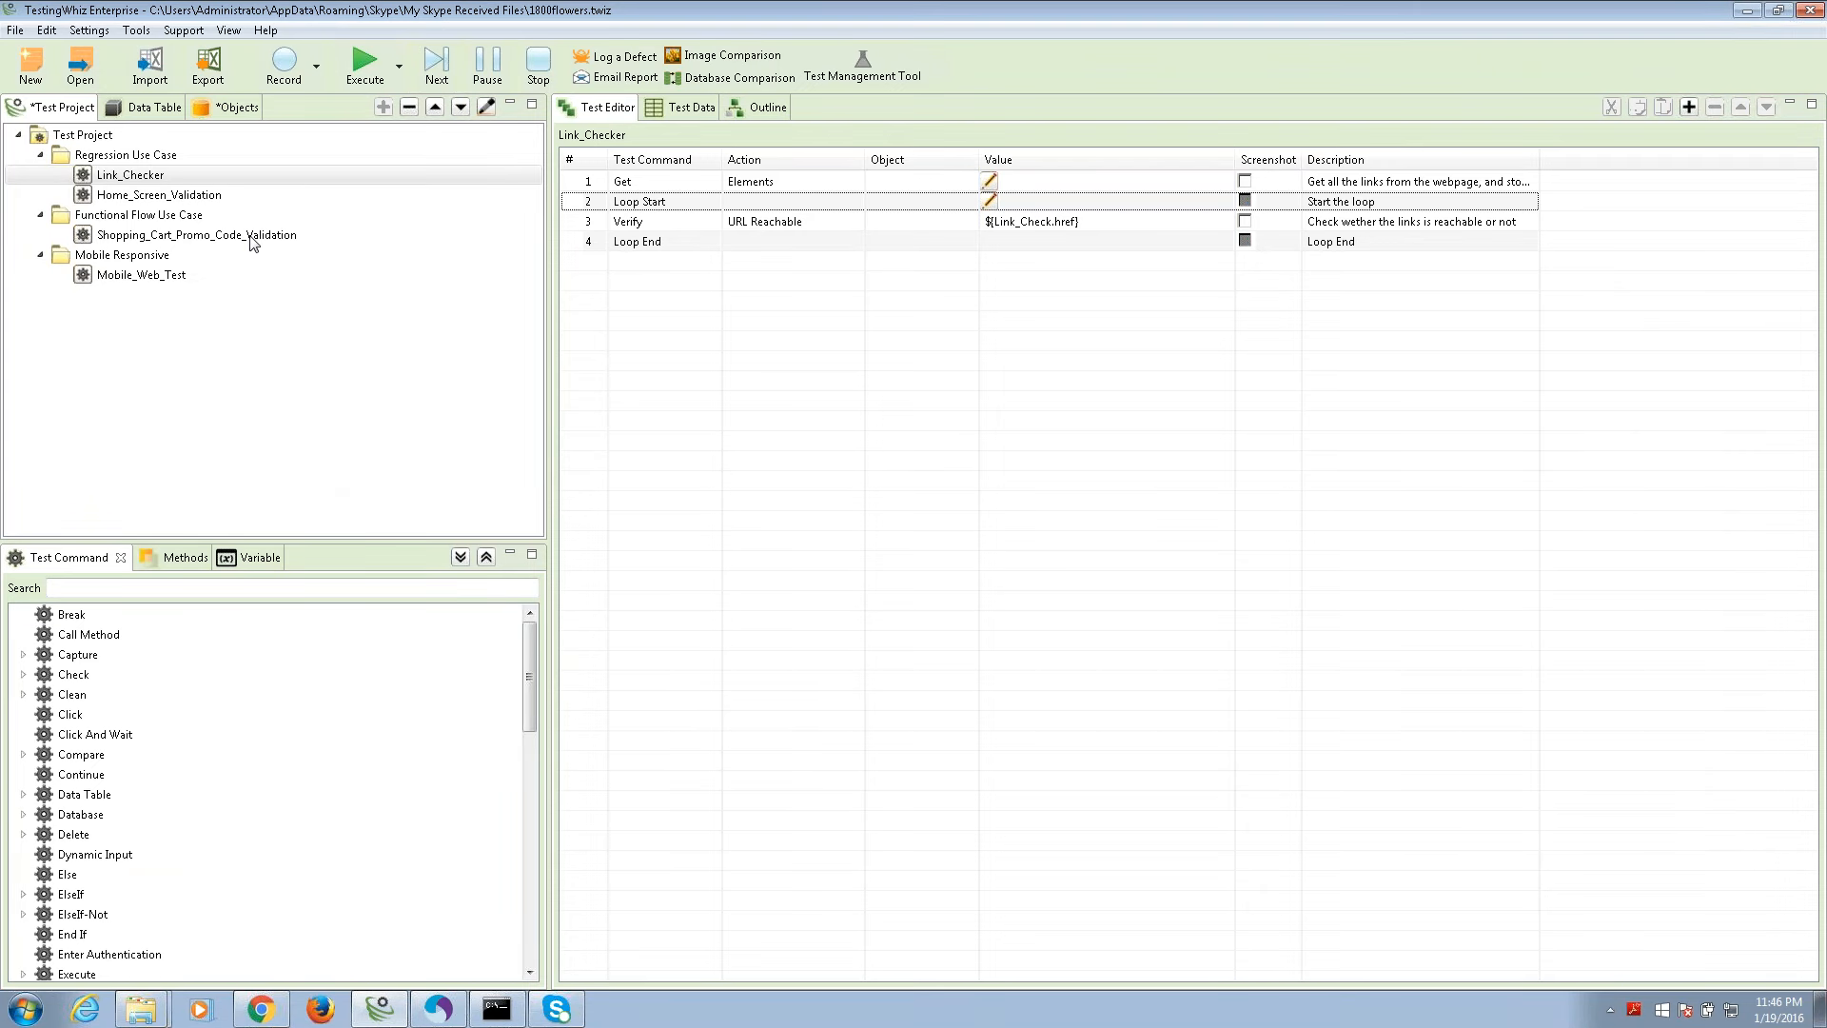
left_click(225, 176)
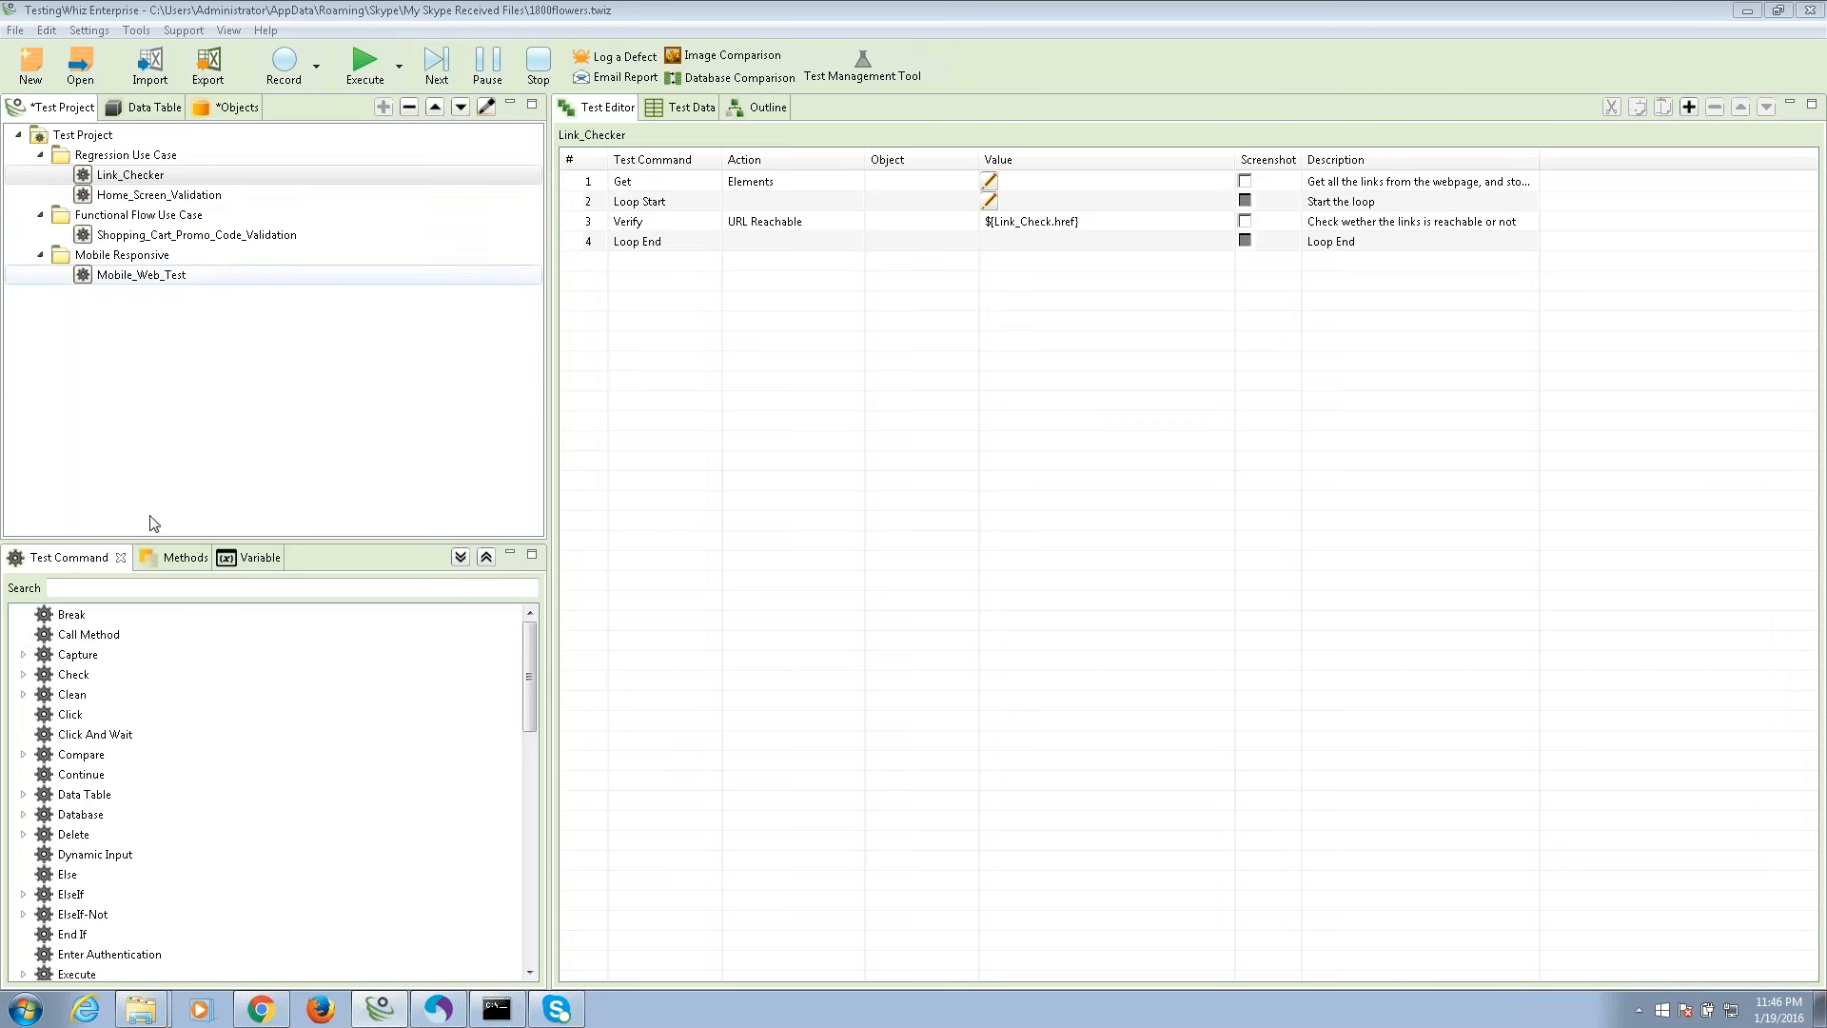
left_click(157, 735)
scroll(162, 728, "down", 2)
scroll(164, 725, "down", 6)
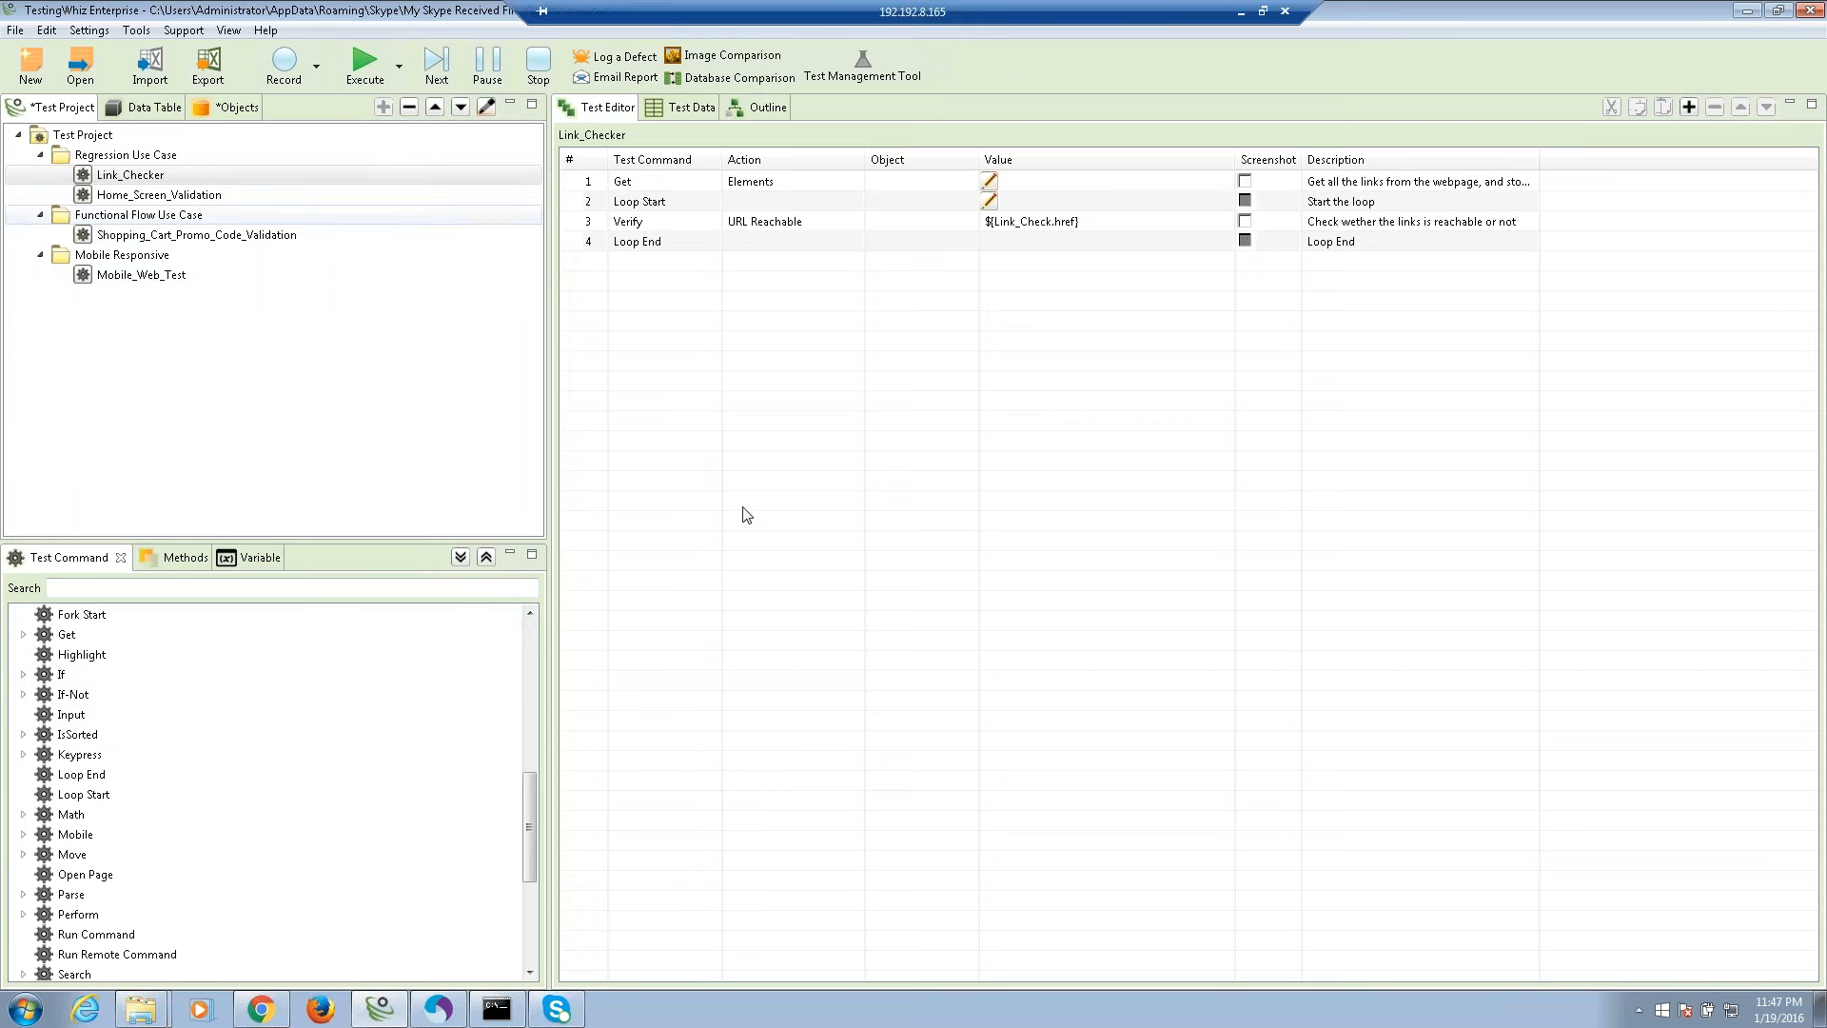
left_click_drag(59, 656, 731, 262)
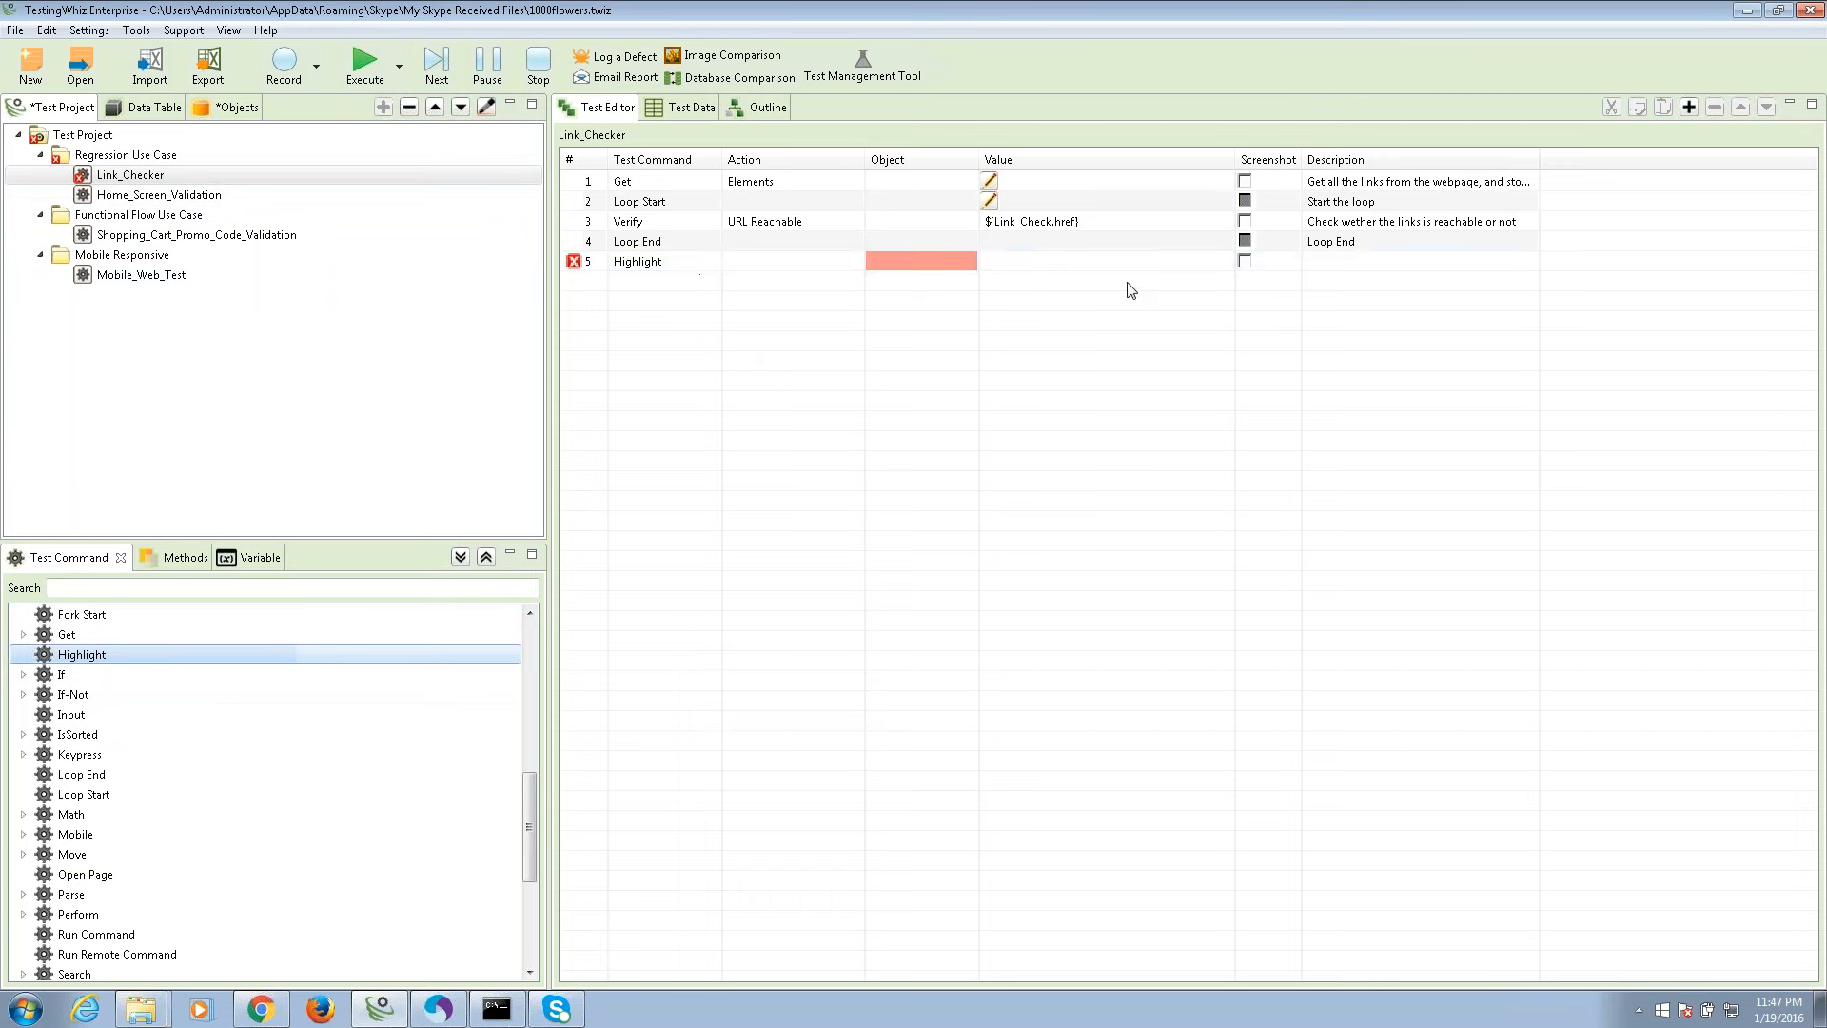
left_click(907, 262)
left_click(971, 262)
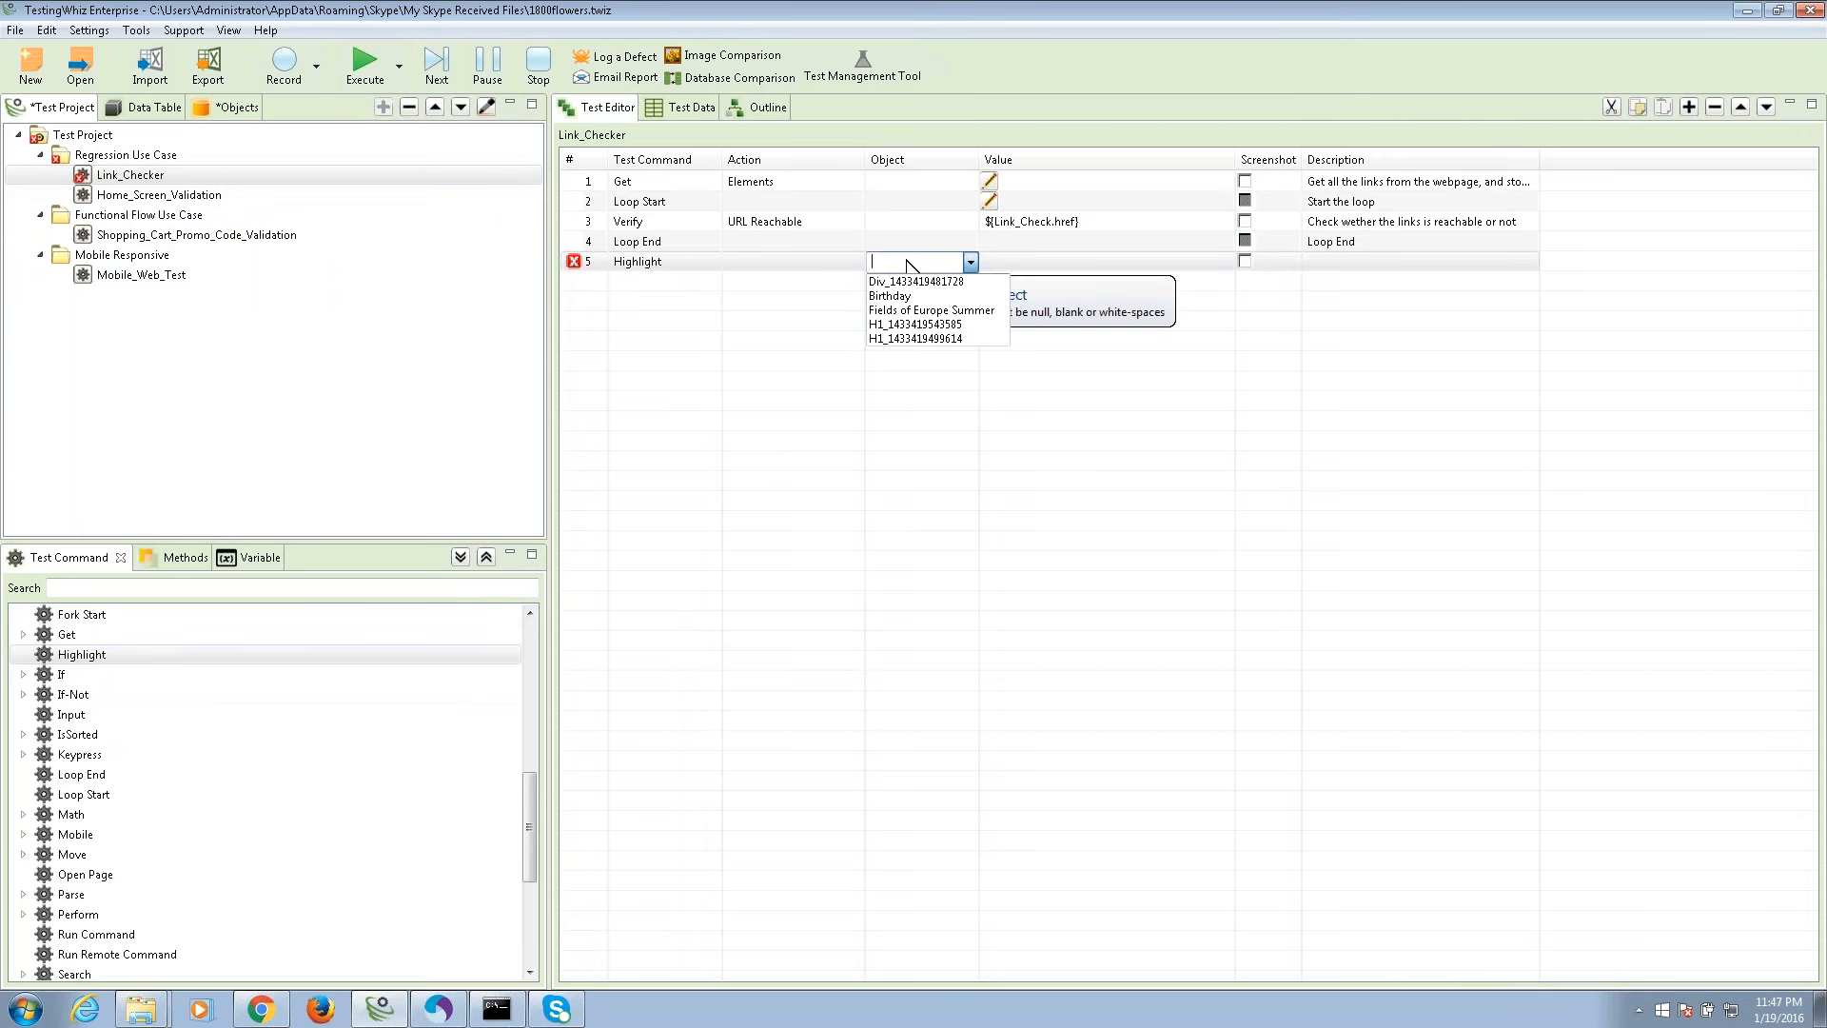
left_click(971, 263)
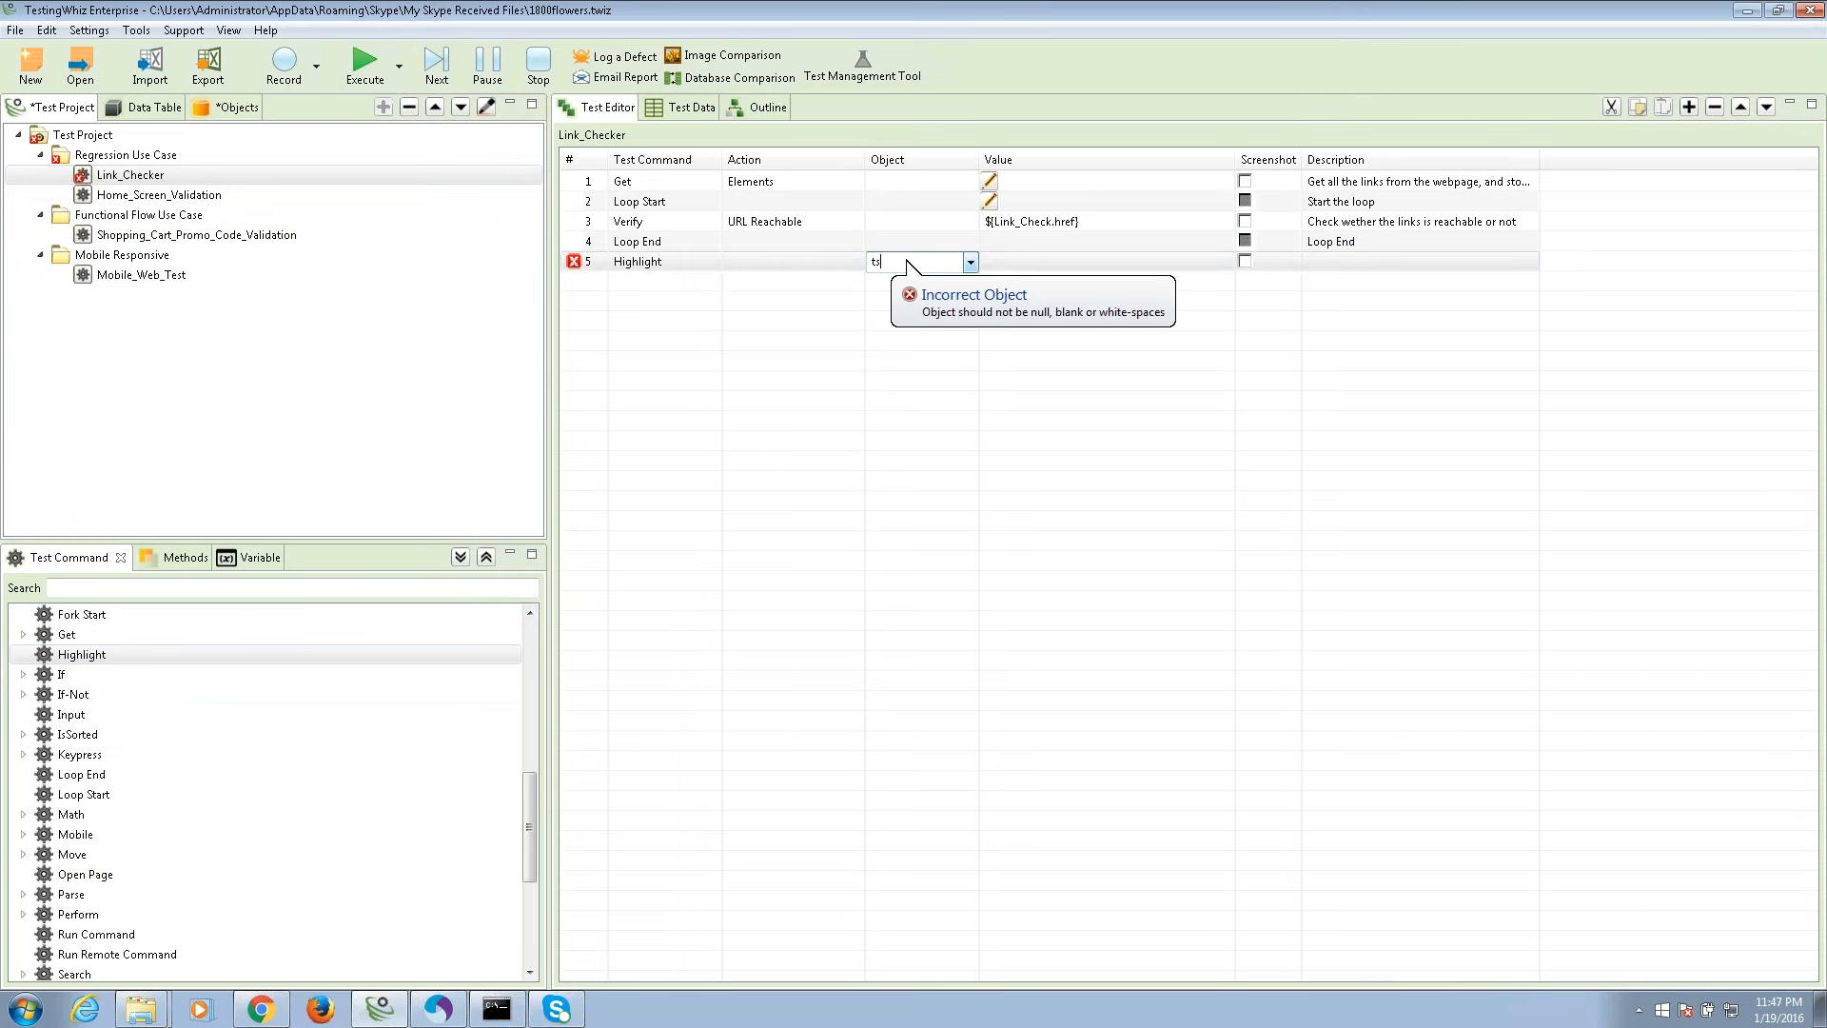
left_click(602, 258)
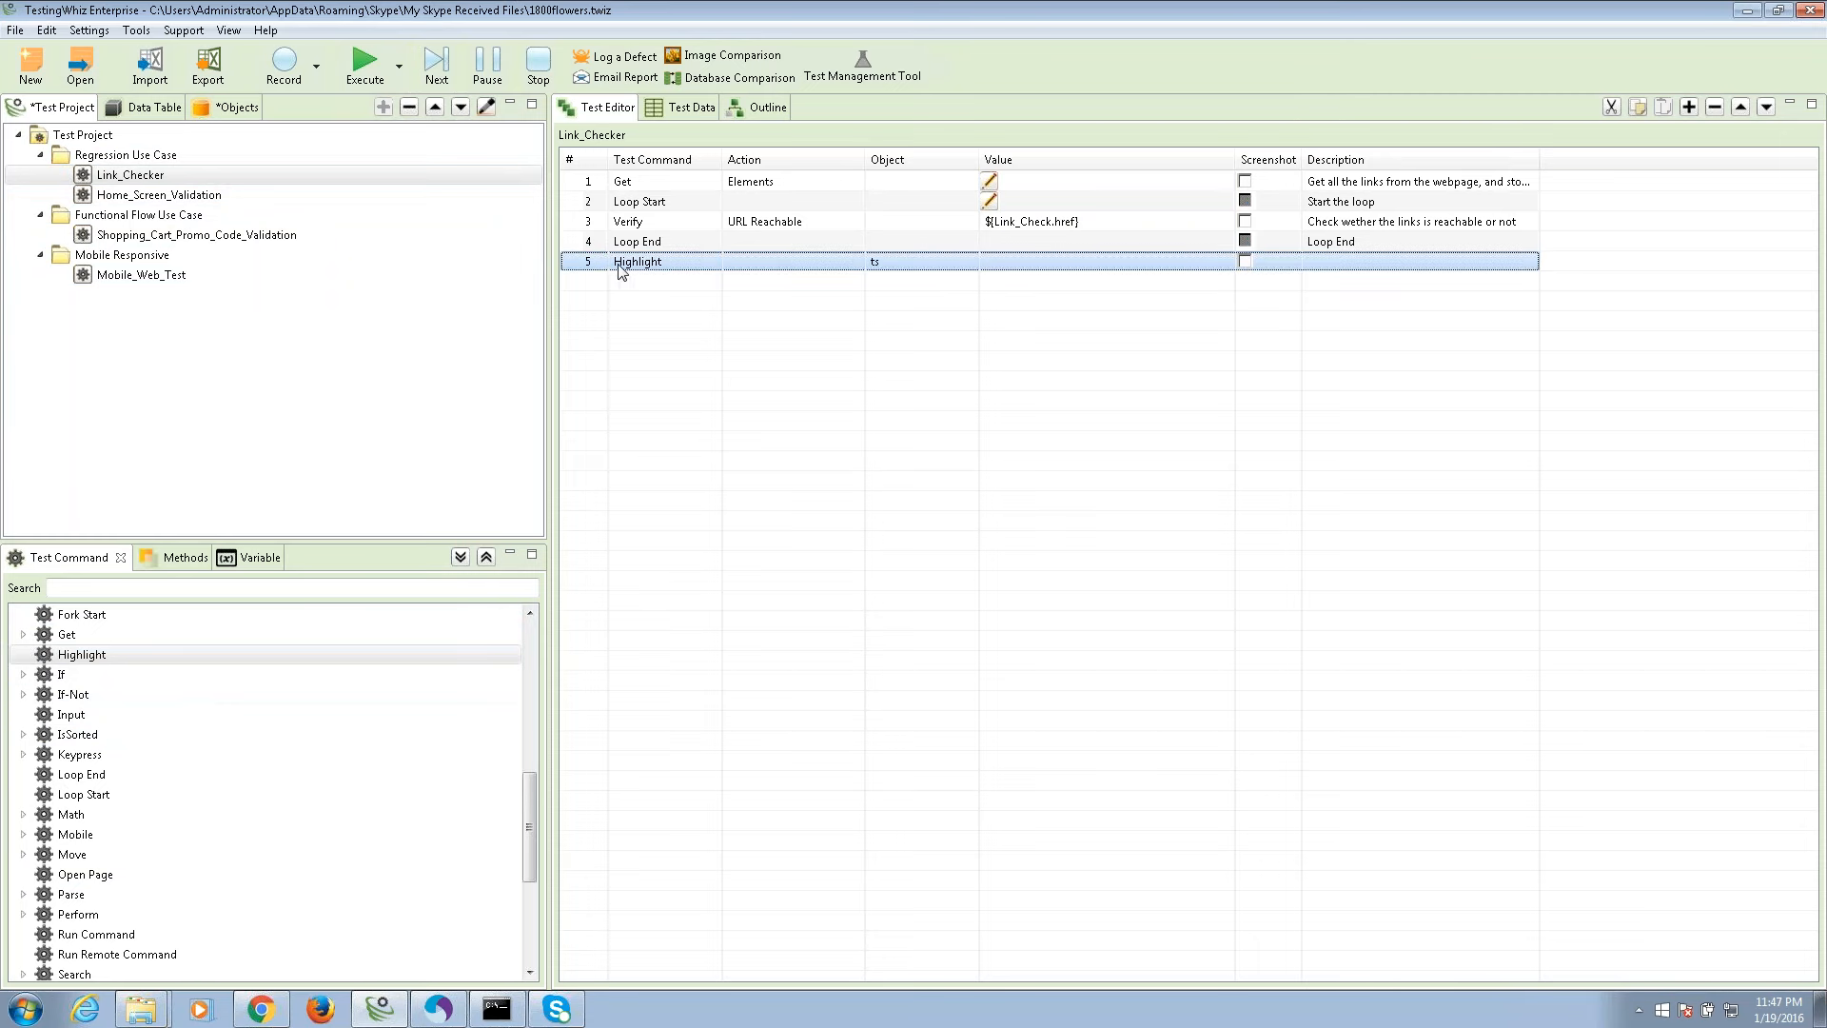
right_click(621, 272)
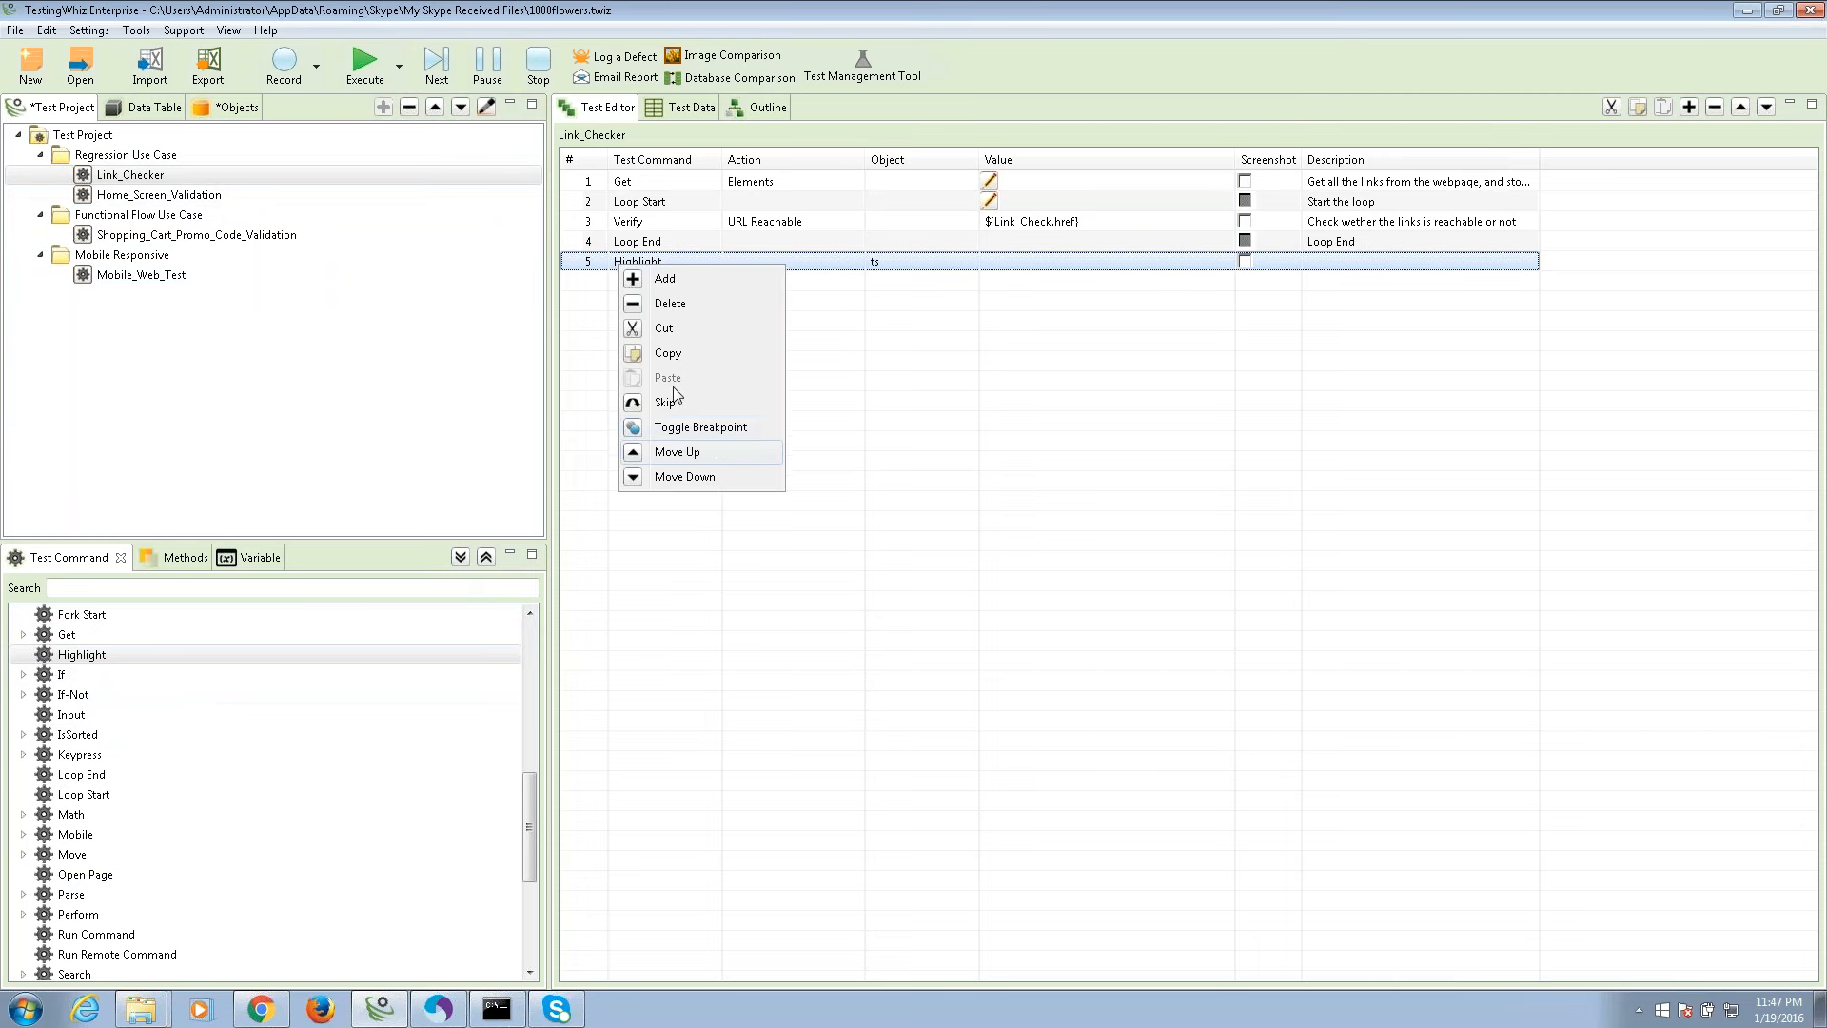
left_click(671, 307)
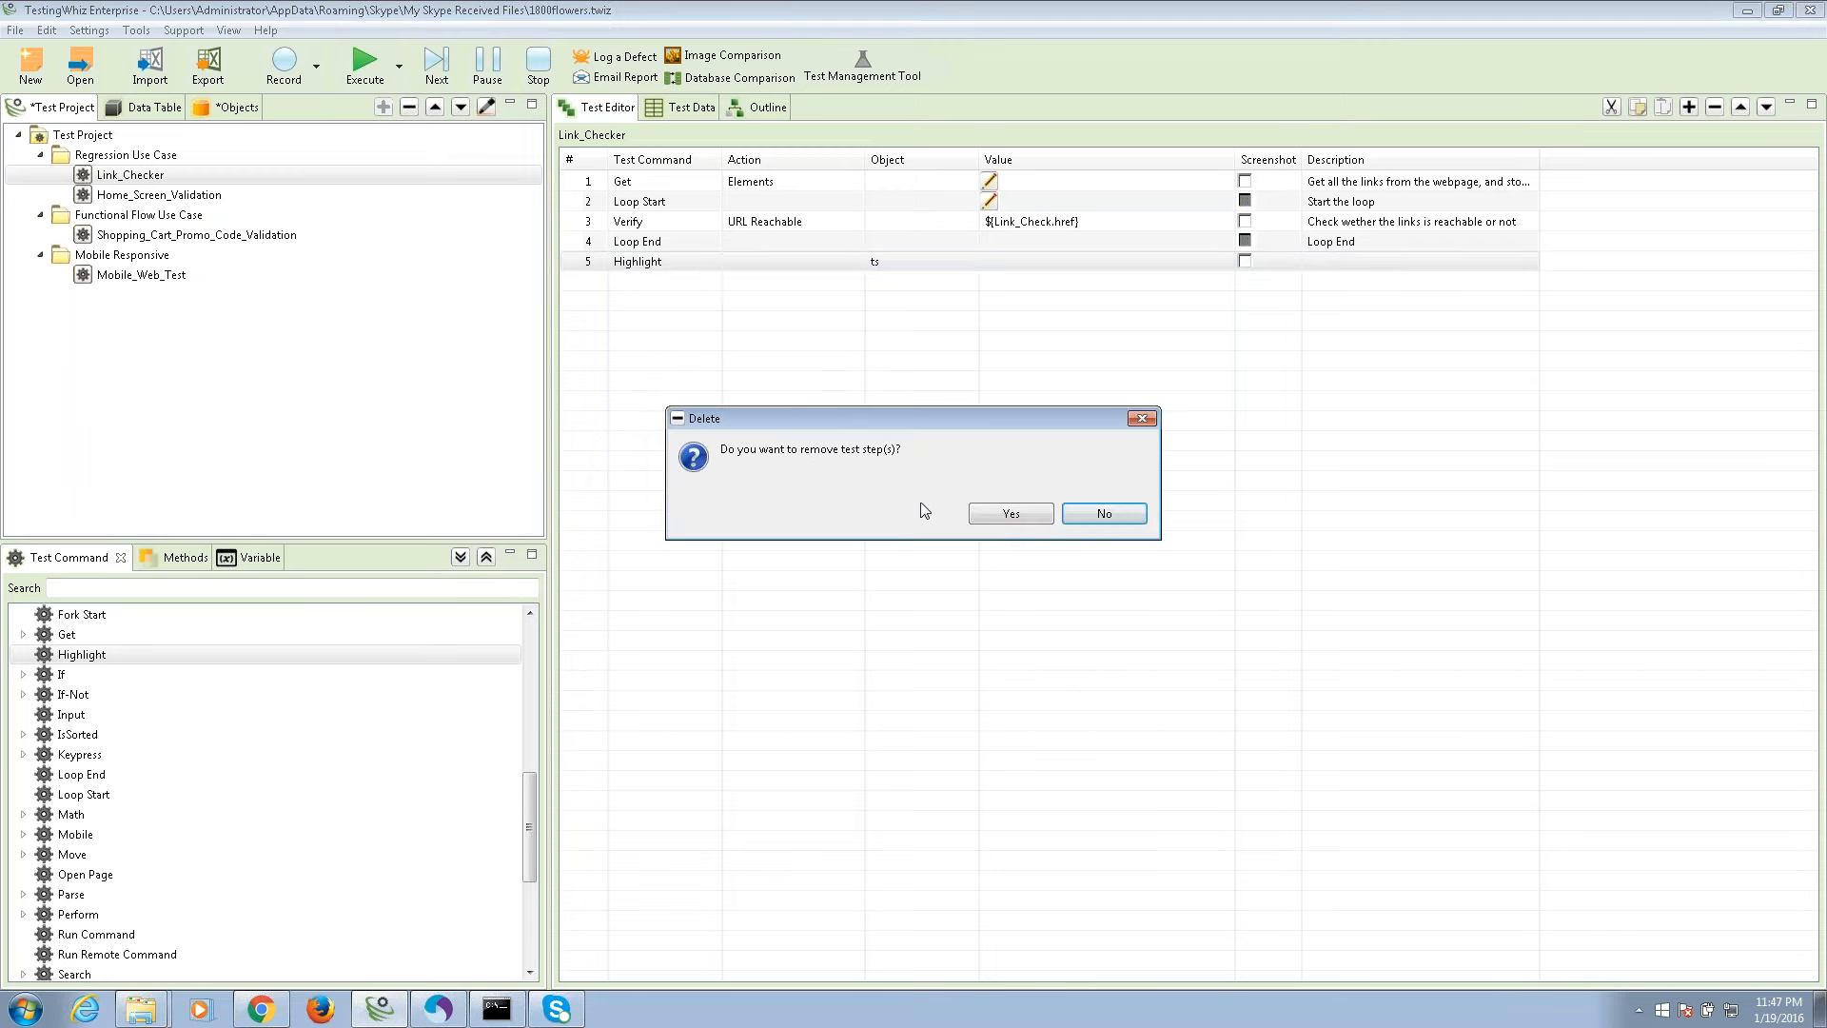
left_click(1013, 515)
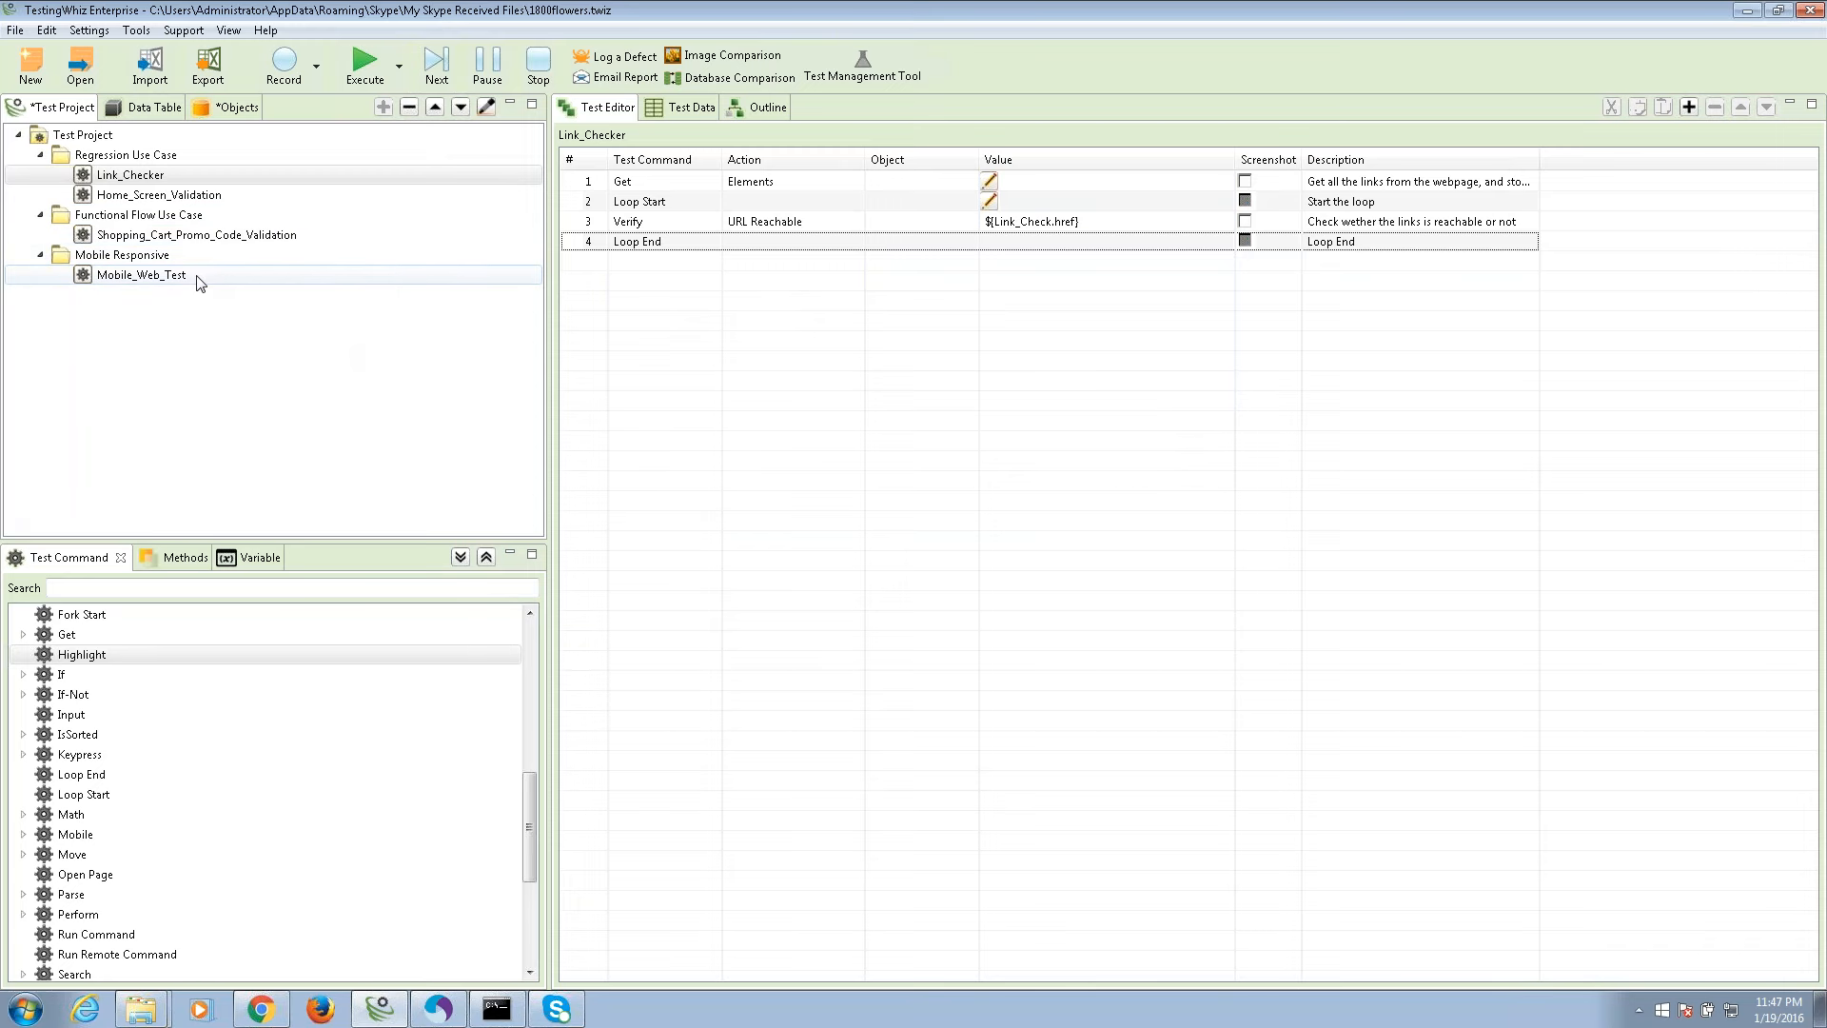
In Mobile_Web_Test, change the Responsive Check call's responsive parameter from yes to no and save.
left_click(237, 276)
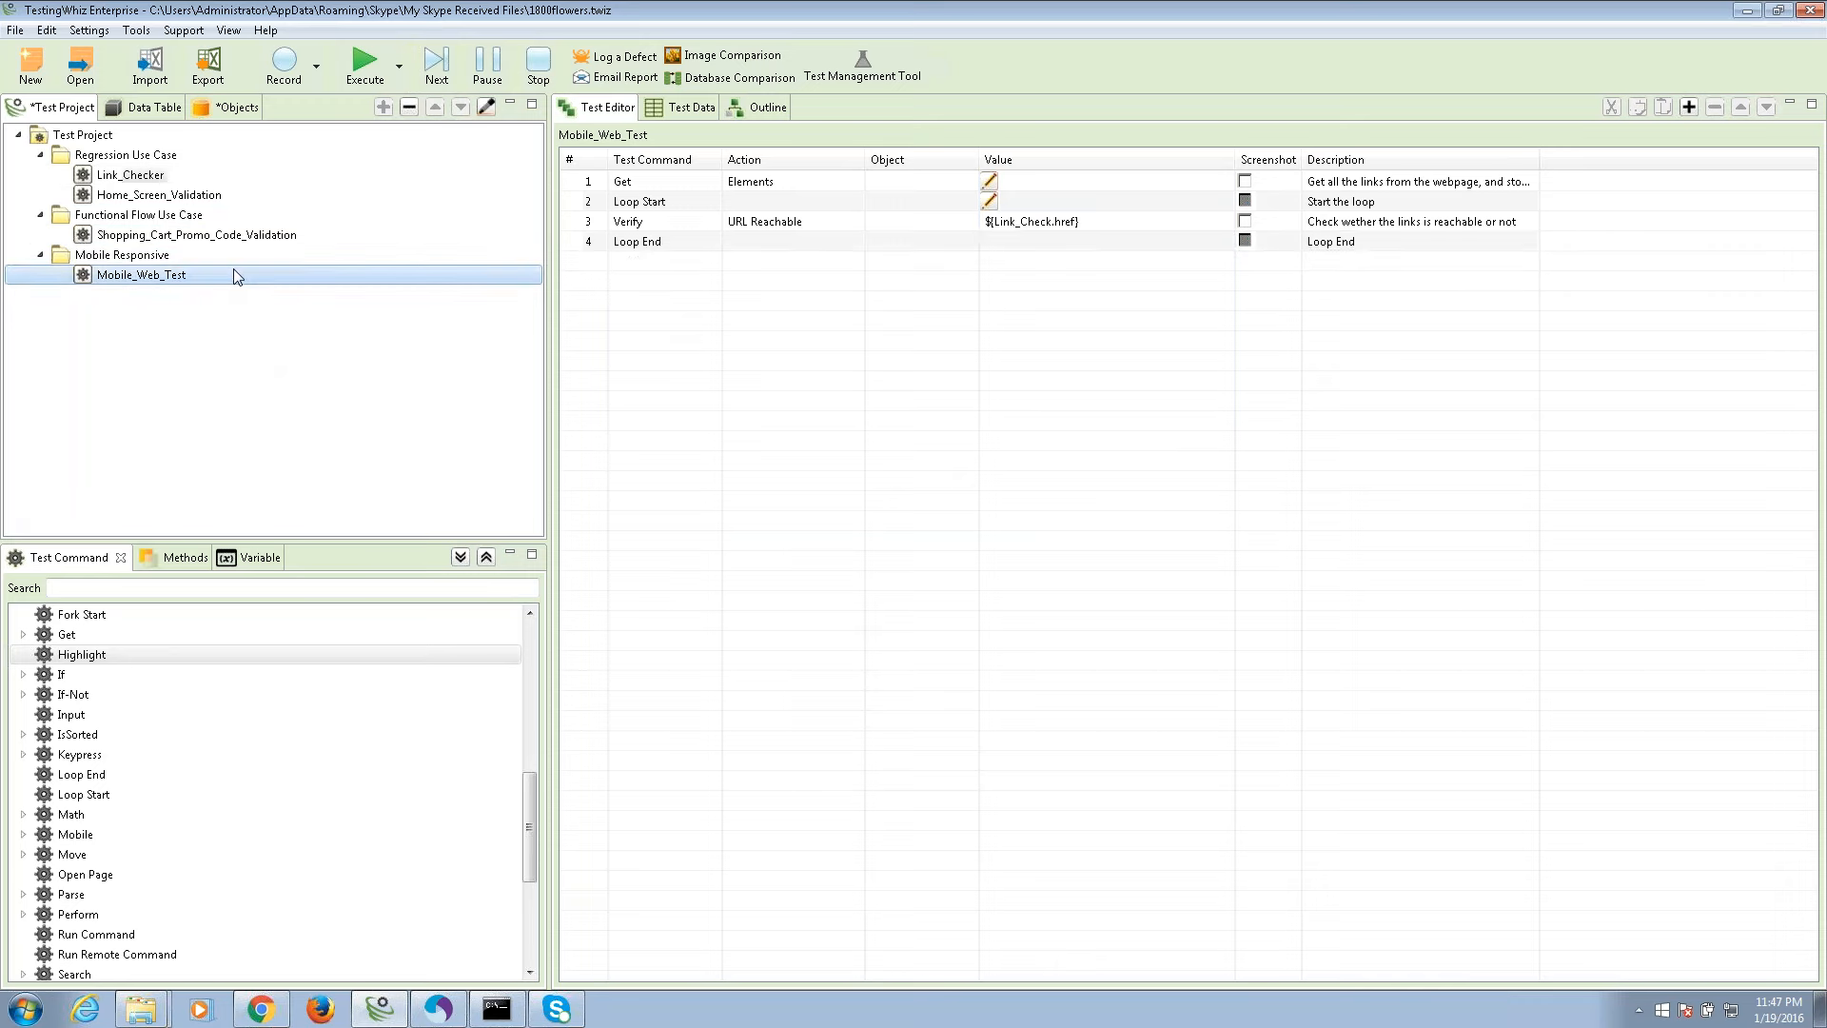
left_click(1069, 203)
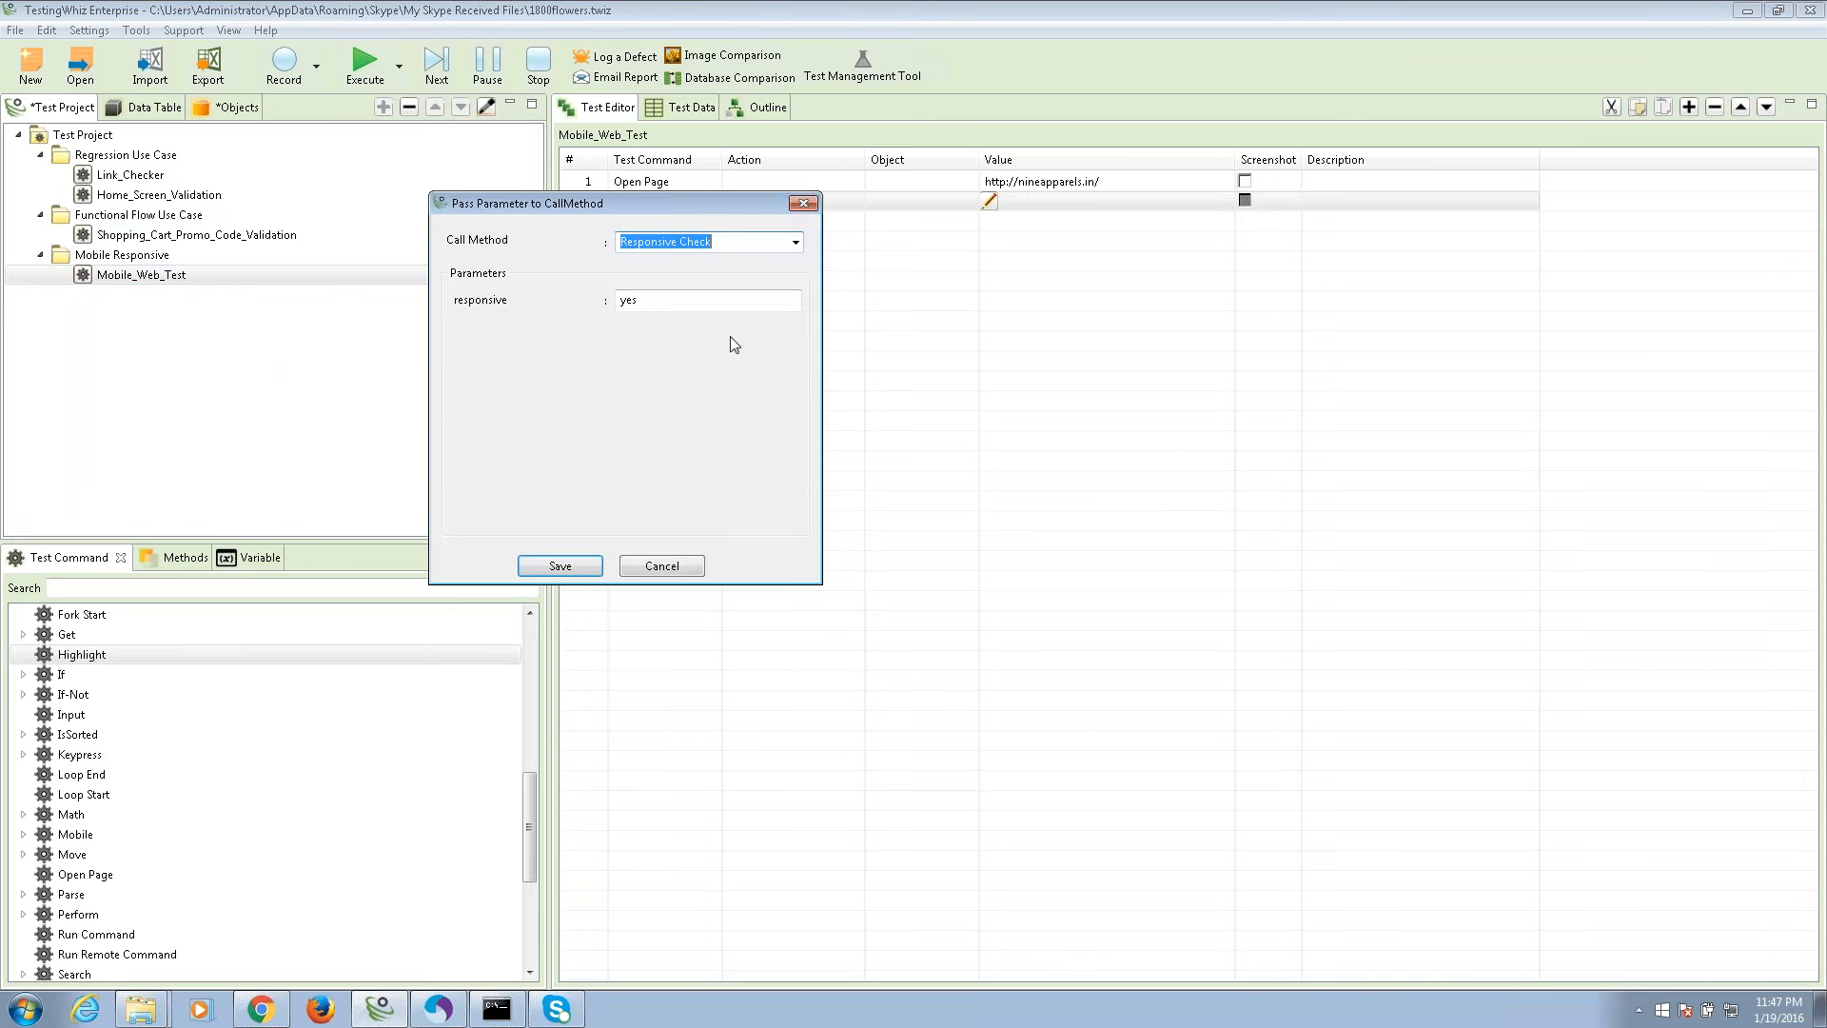
left_click(628, 301)
double_click(628, 301)
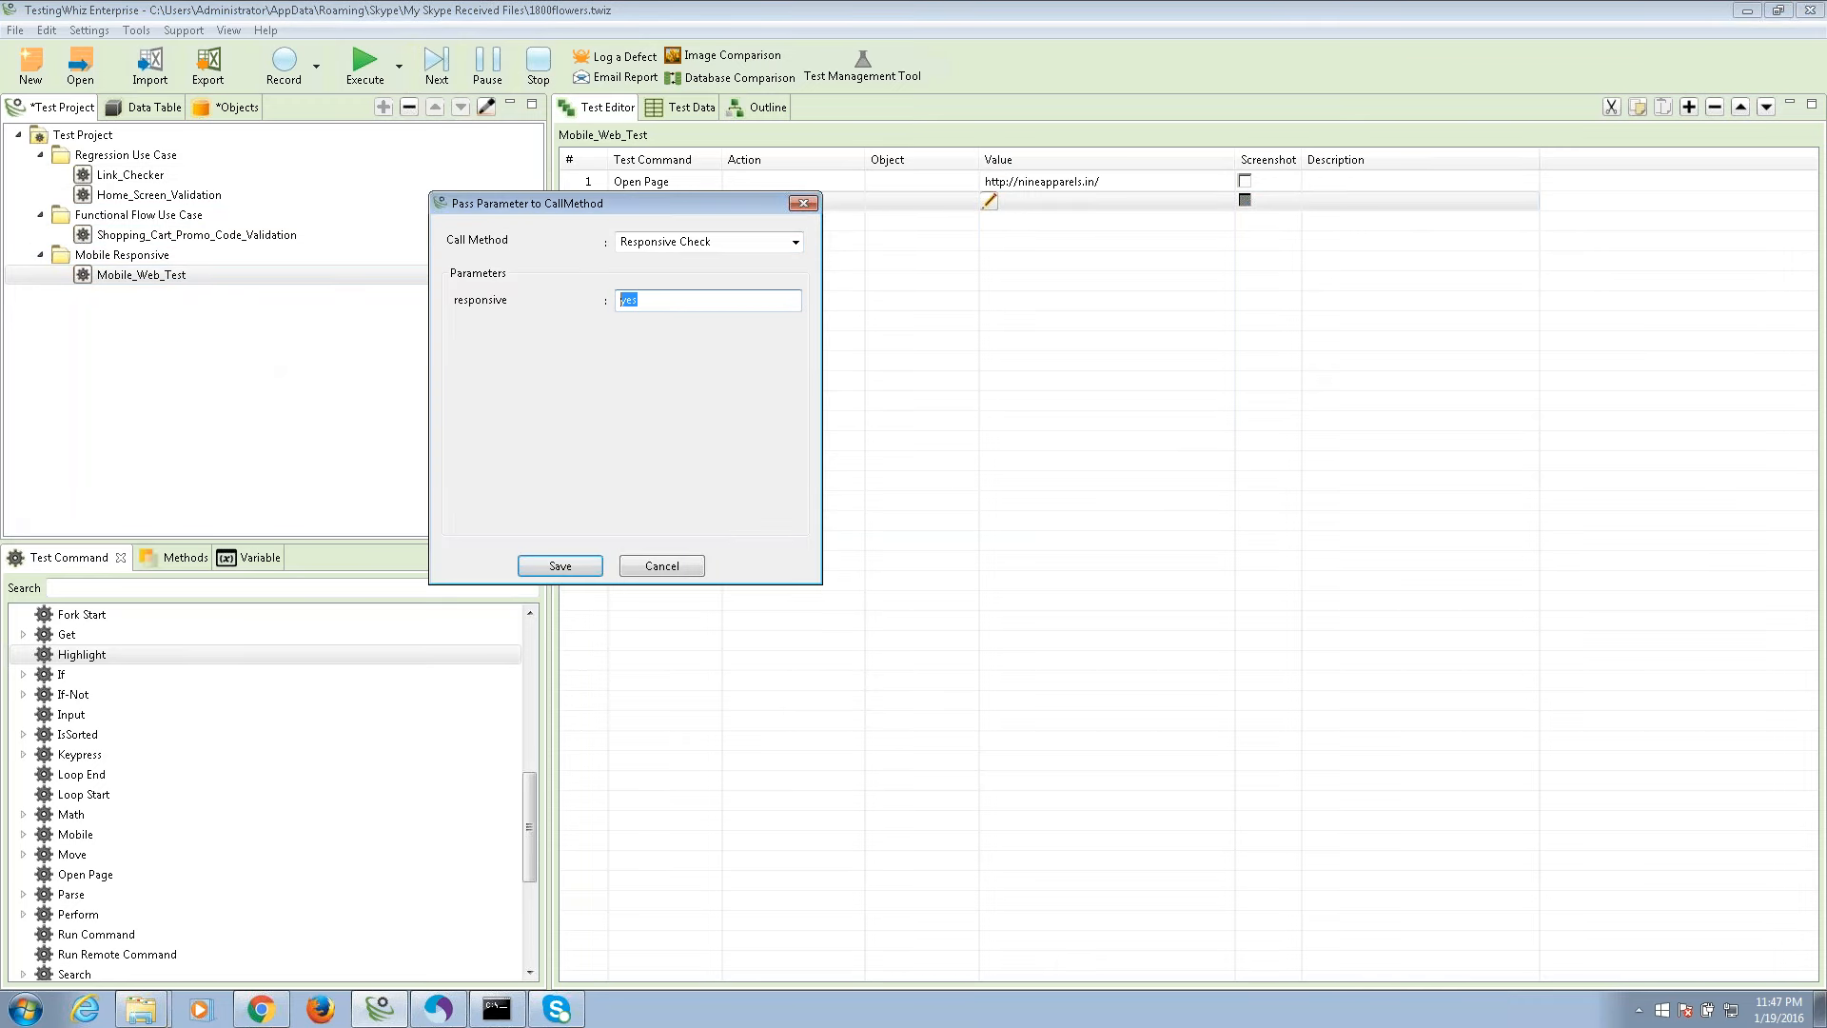
type("no")
left_click(570, 568)
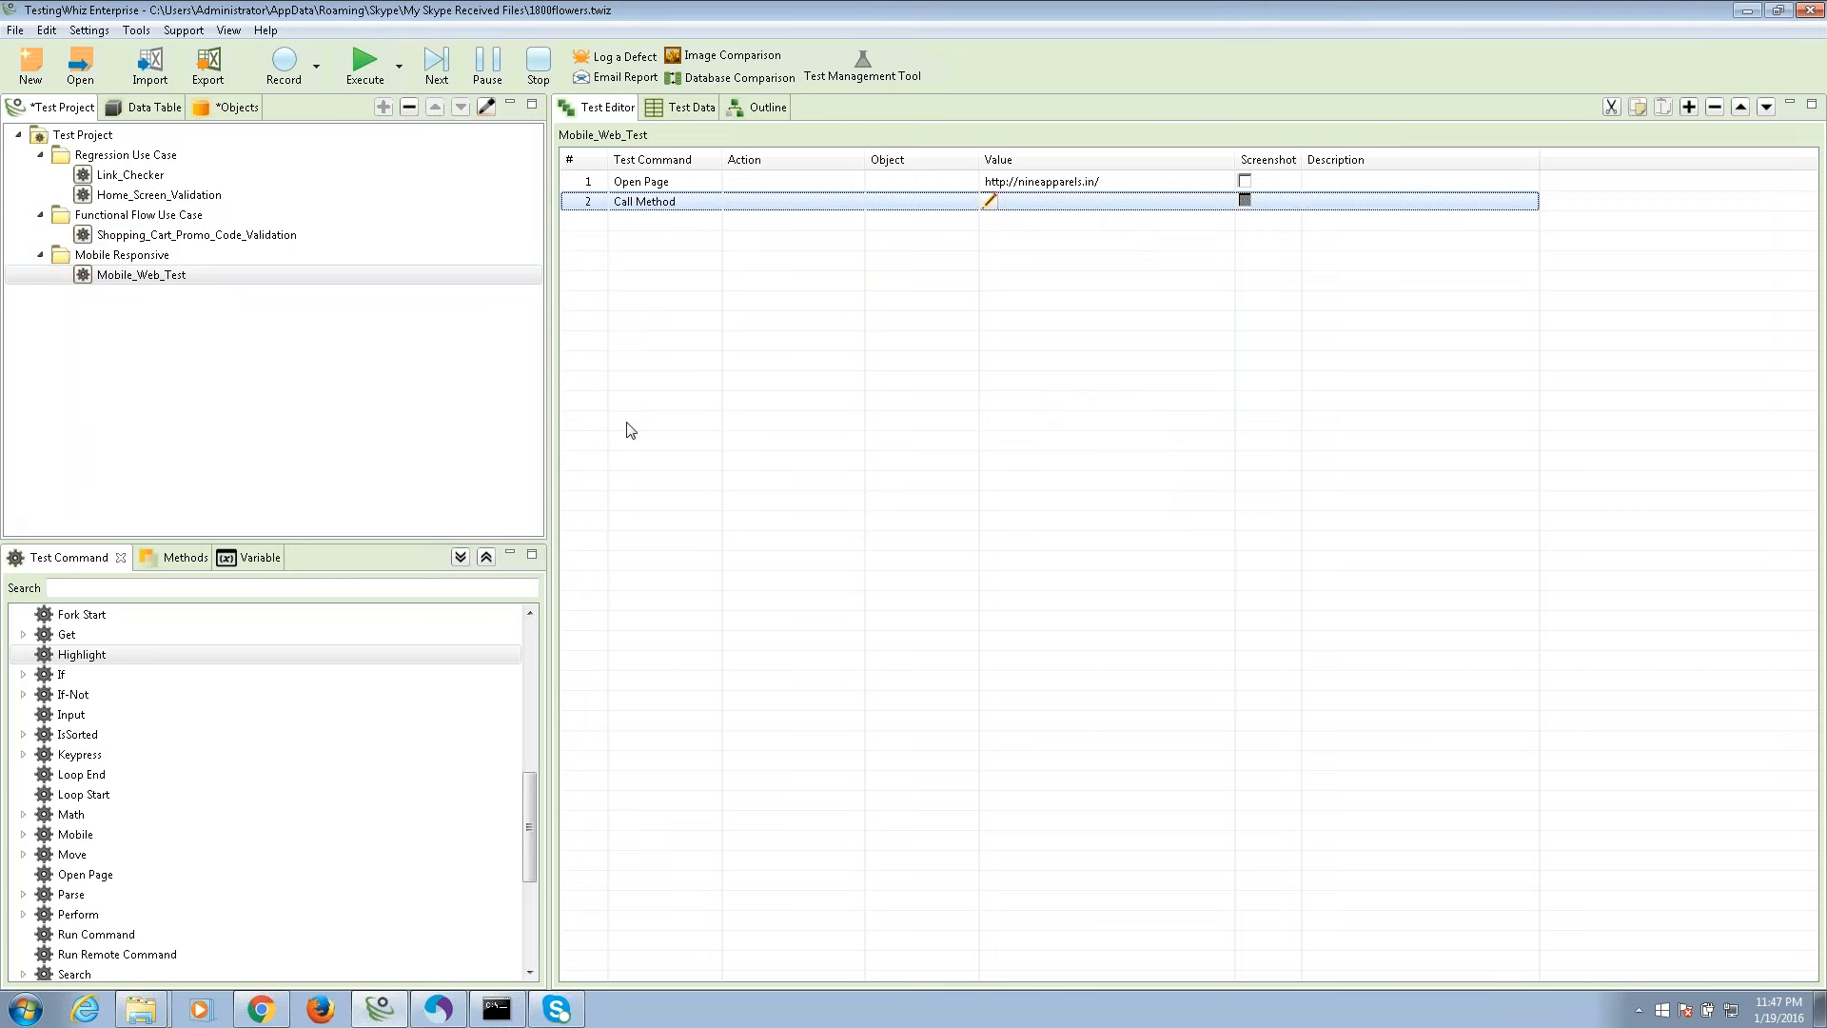
Reopen the Link_Checker test and bring up the Execute browser list.
left_click(203, 235)
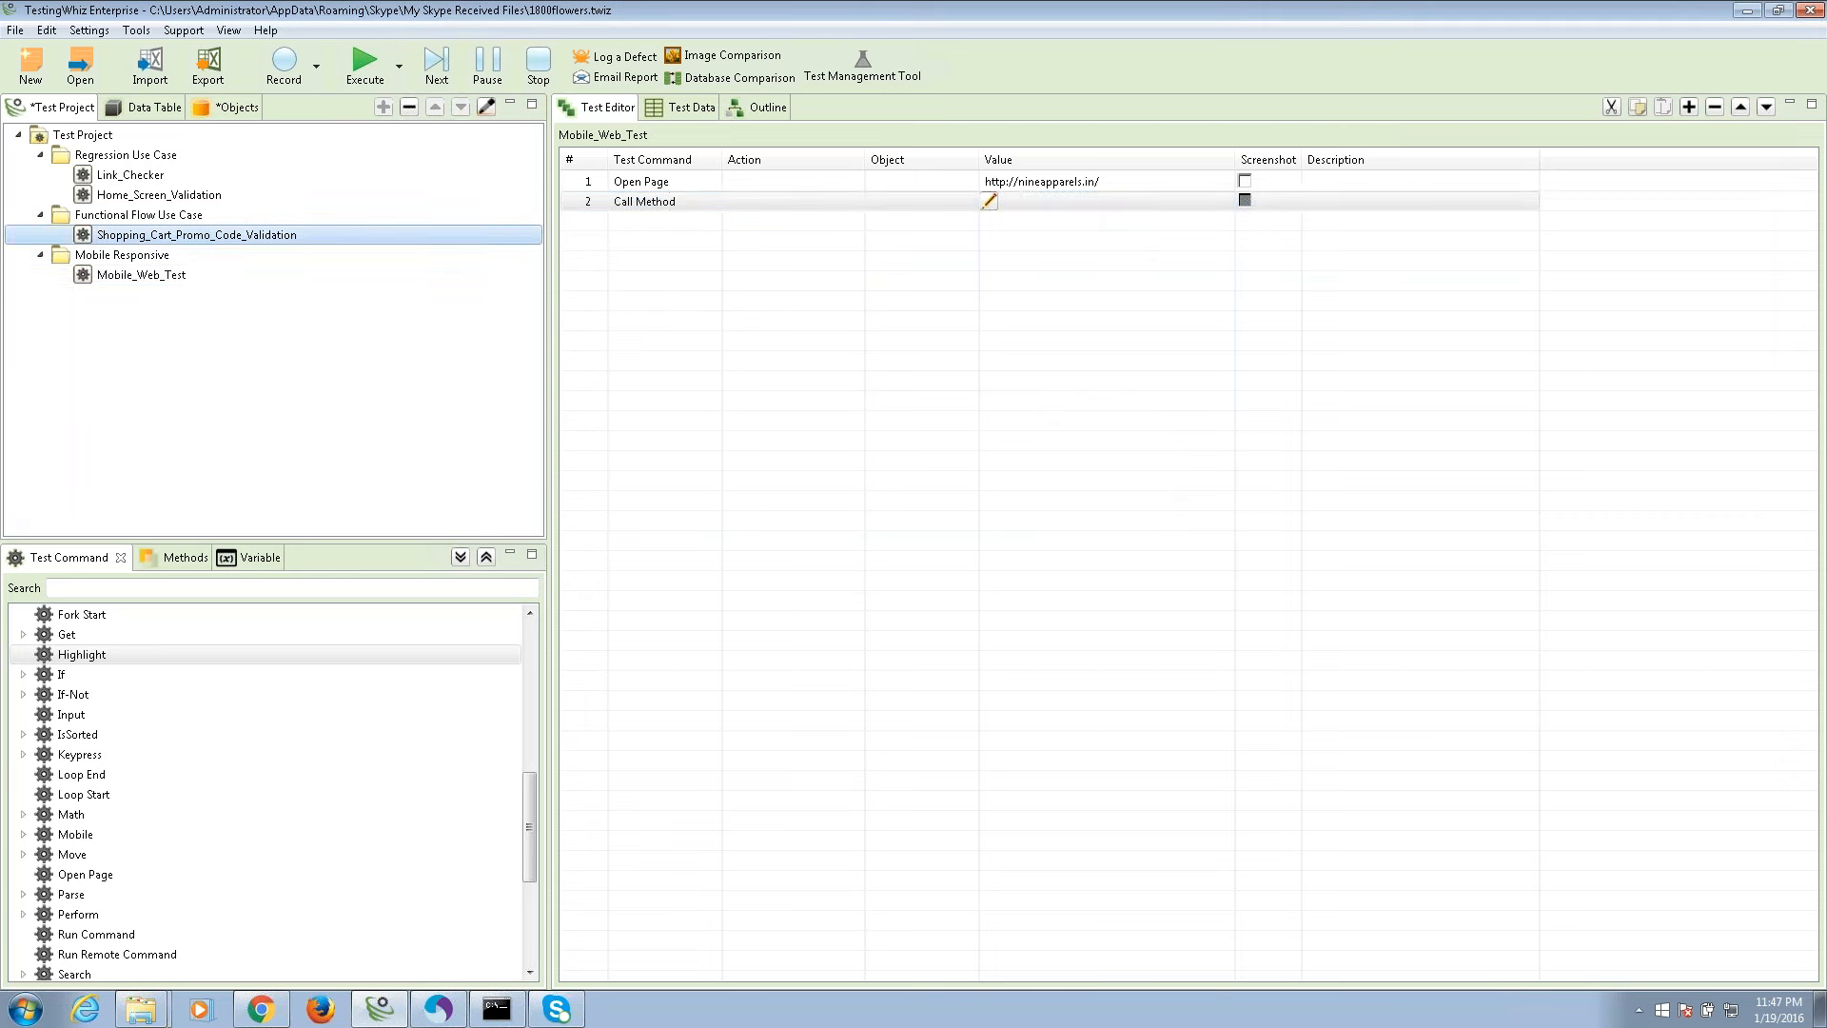
left_click(133, 175)
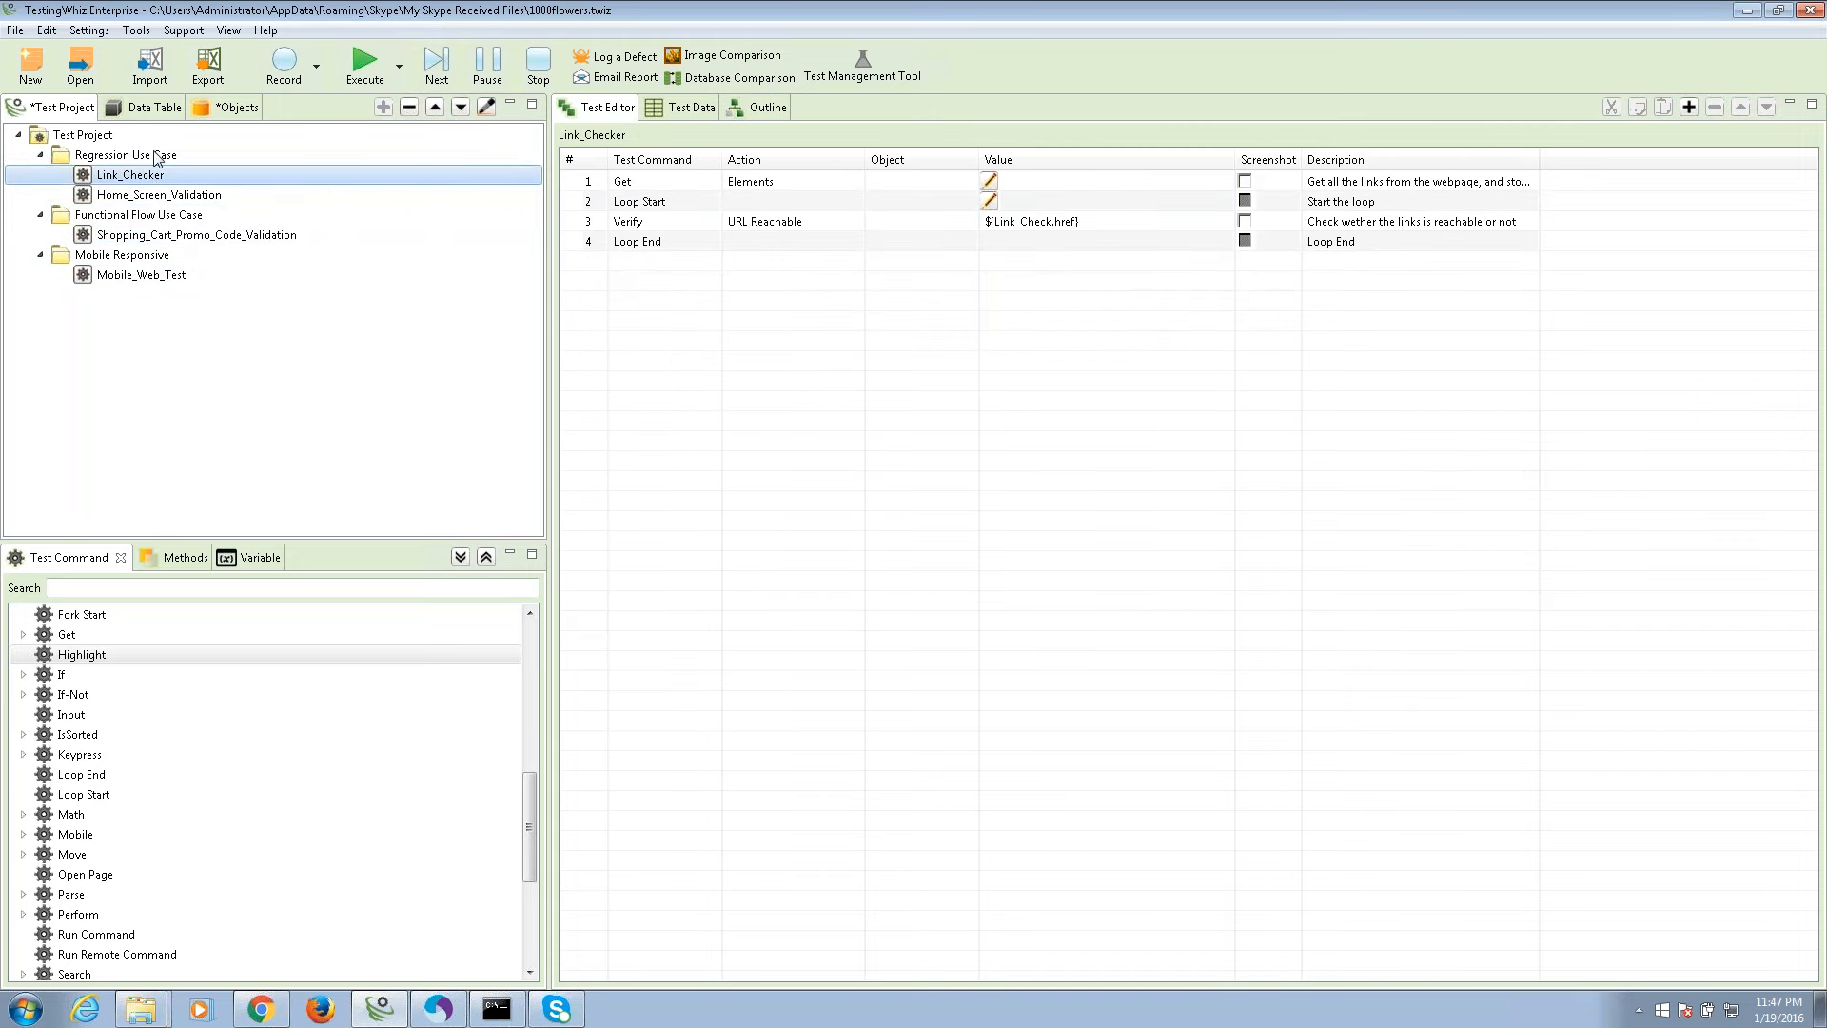
left_click(398, 65)
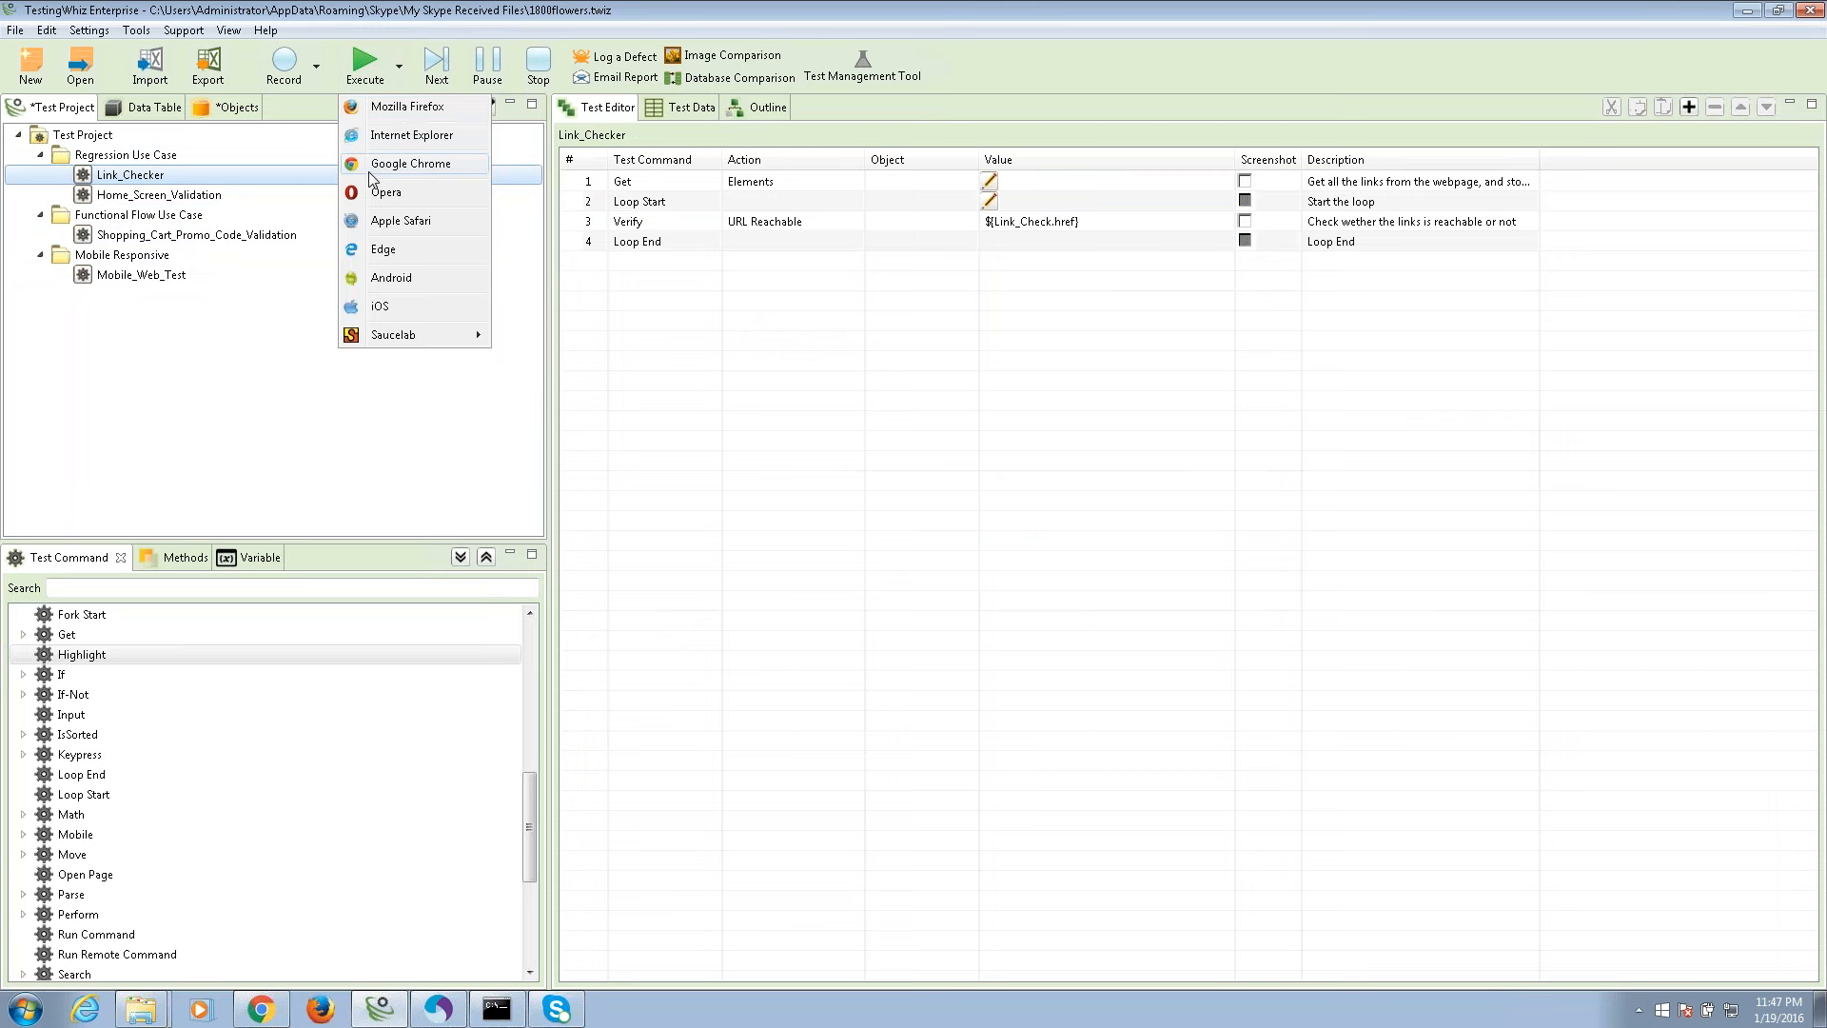
Run the tests in Google Chrome and follow the Console log as the run reaches 43%.
left_click(409, 164)
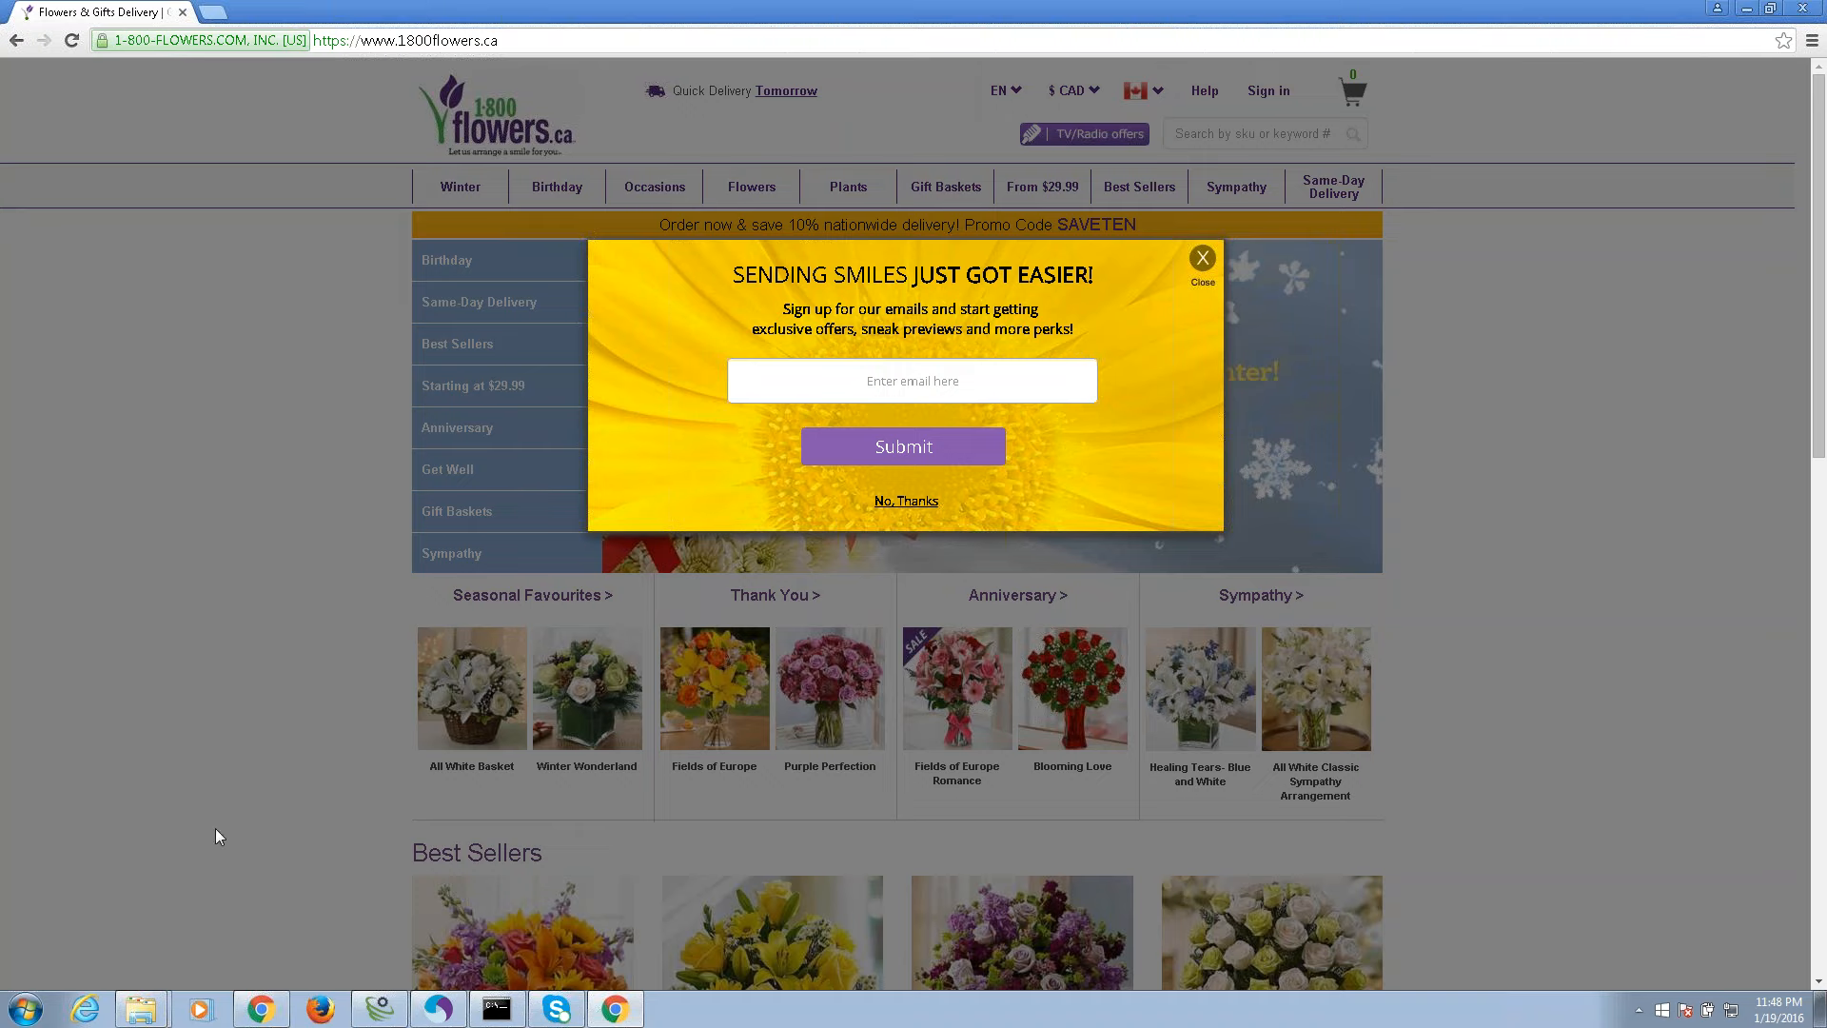
left_click(381, 964)
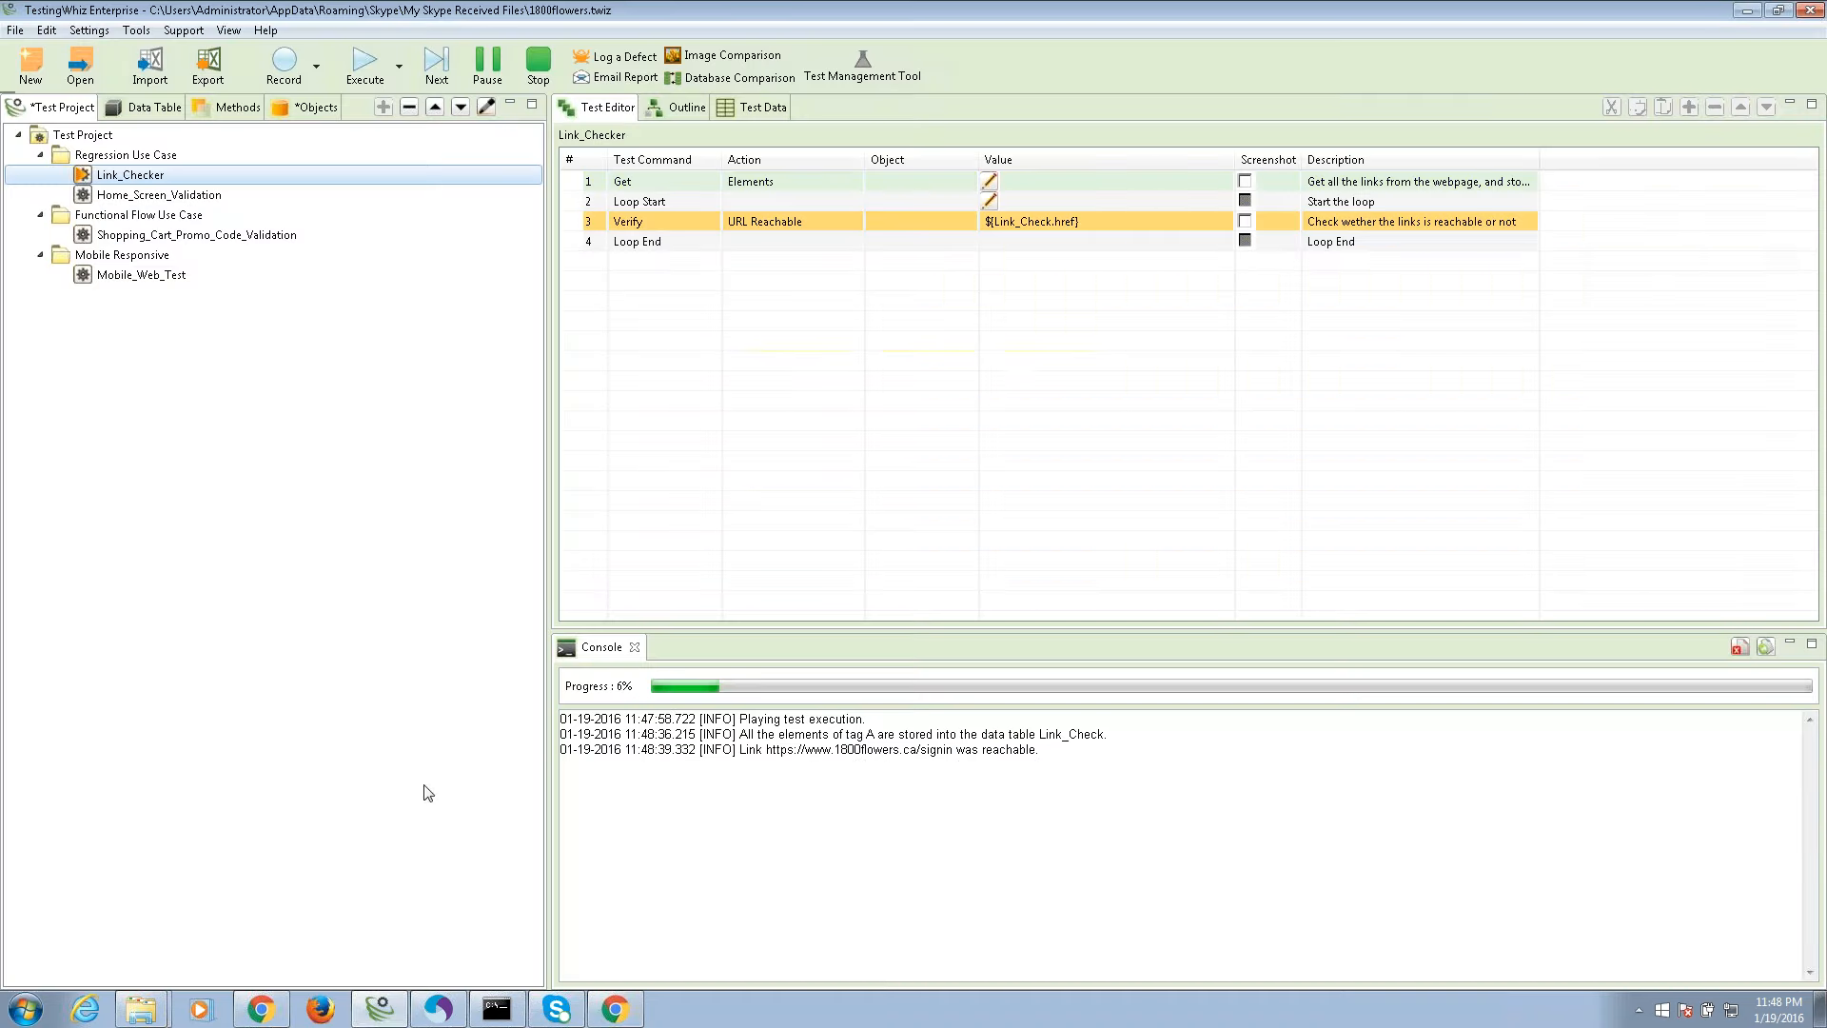
left_click_drag(1112, 781, 1076, 781)
left_click(1111, 798)
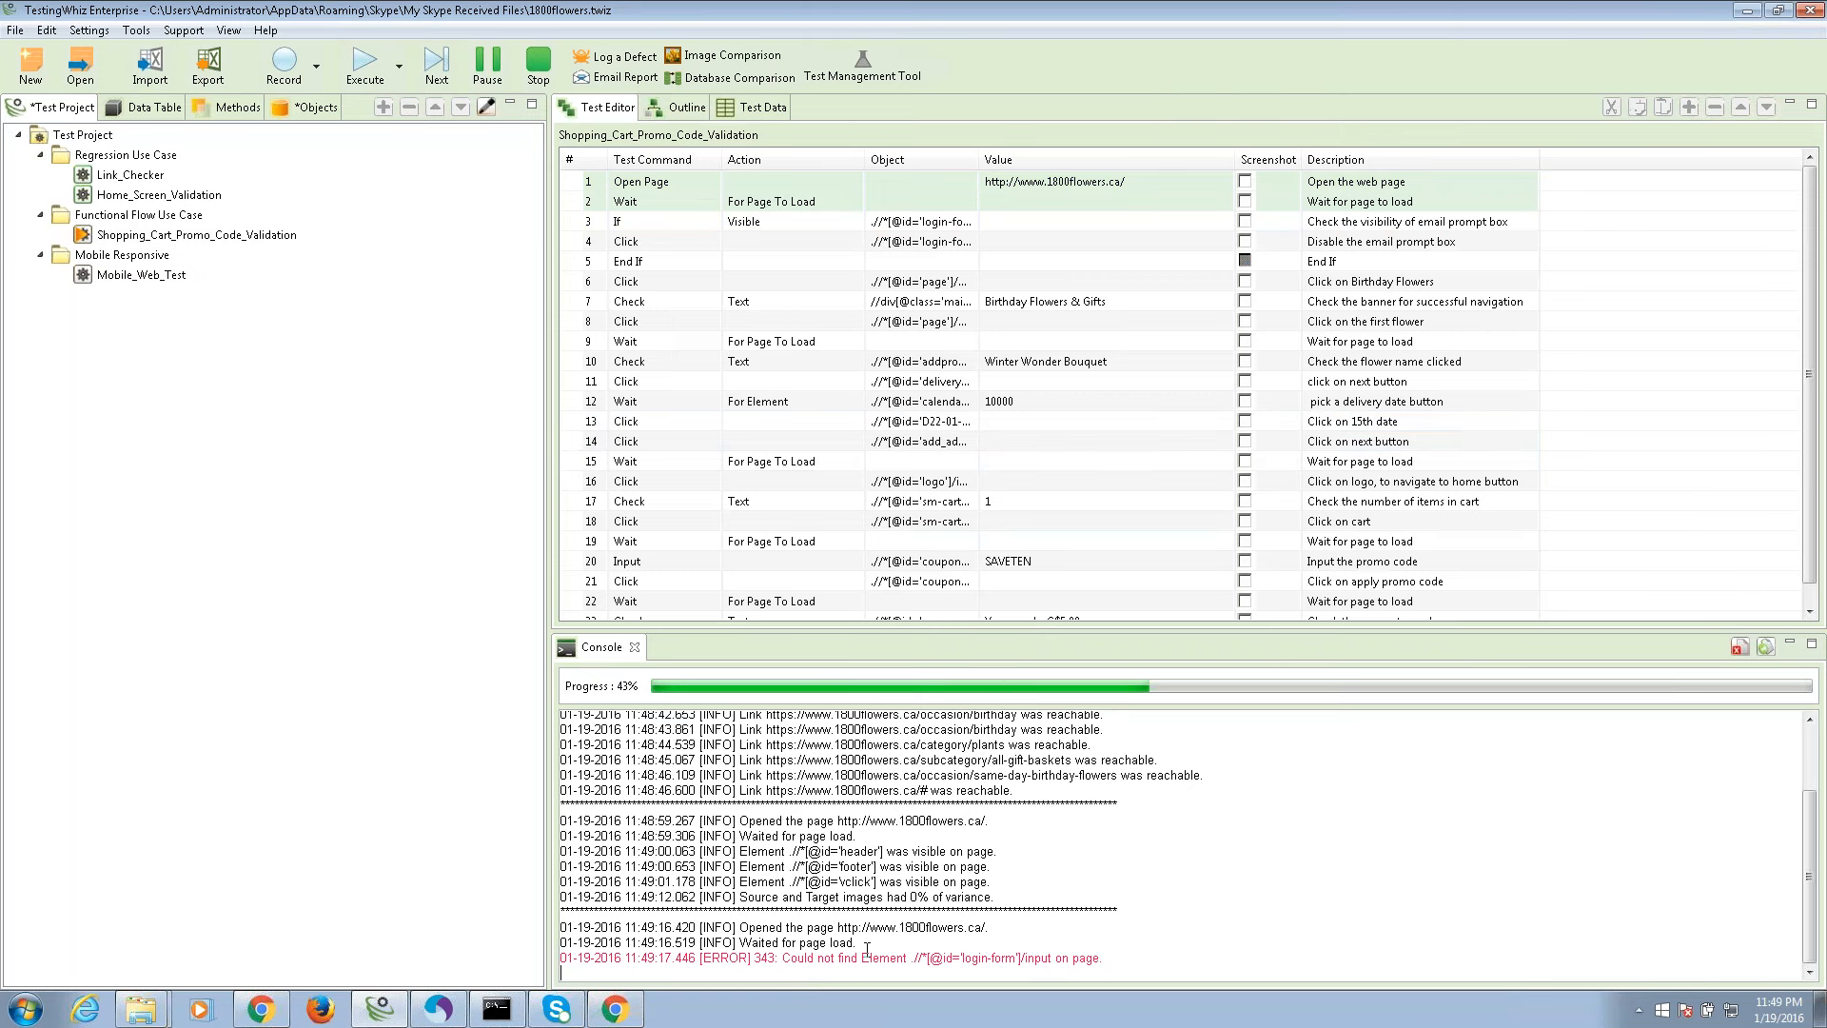
Bring Chrome forward to watch the remaining tests run on the nineapparels.in site.
left_click(626, 1011)
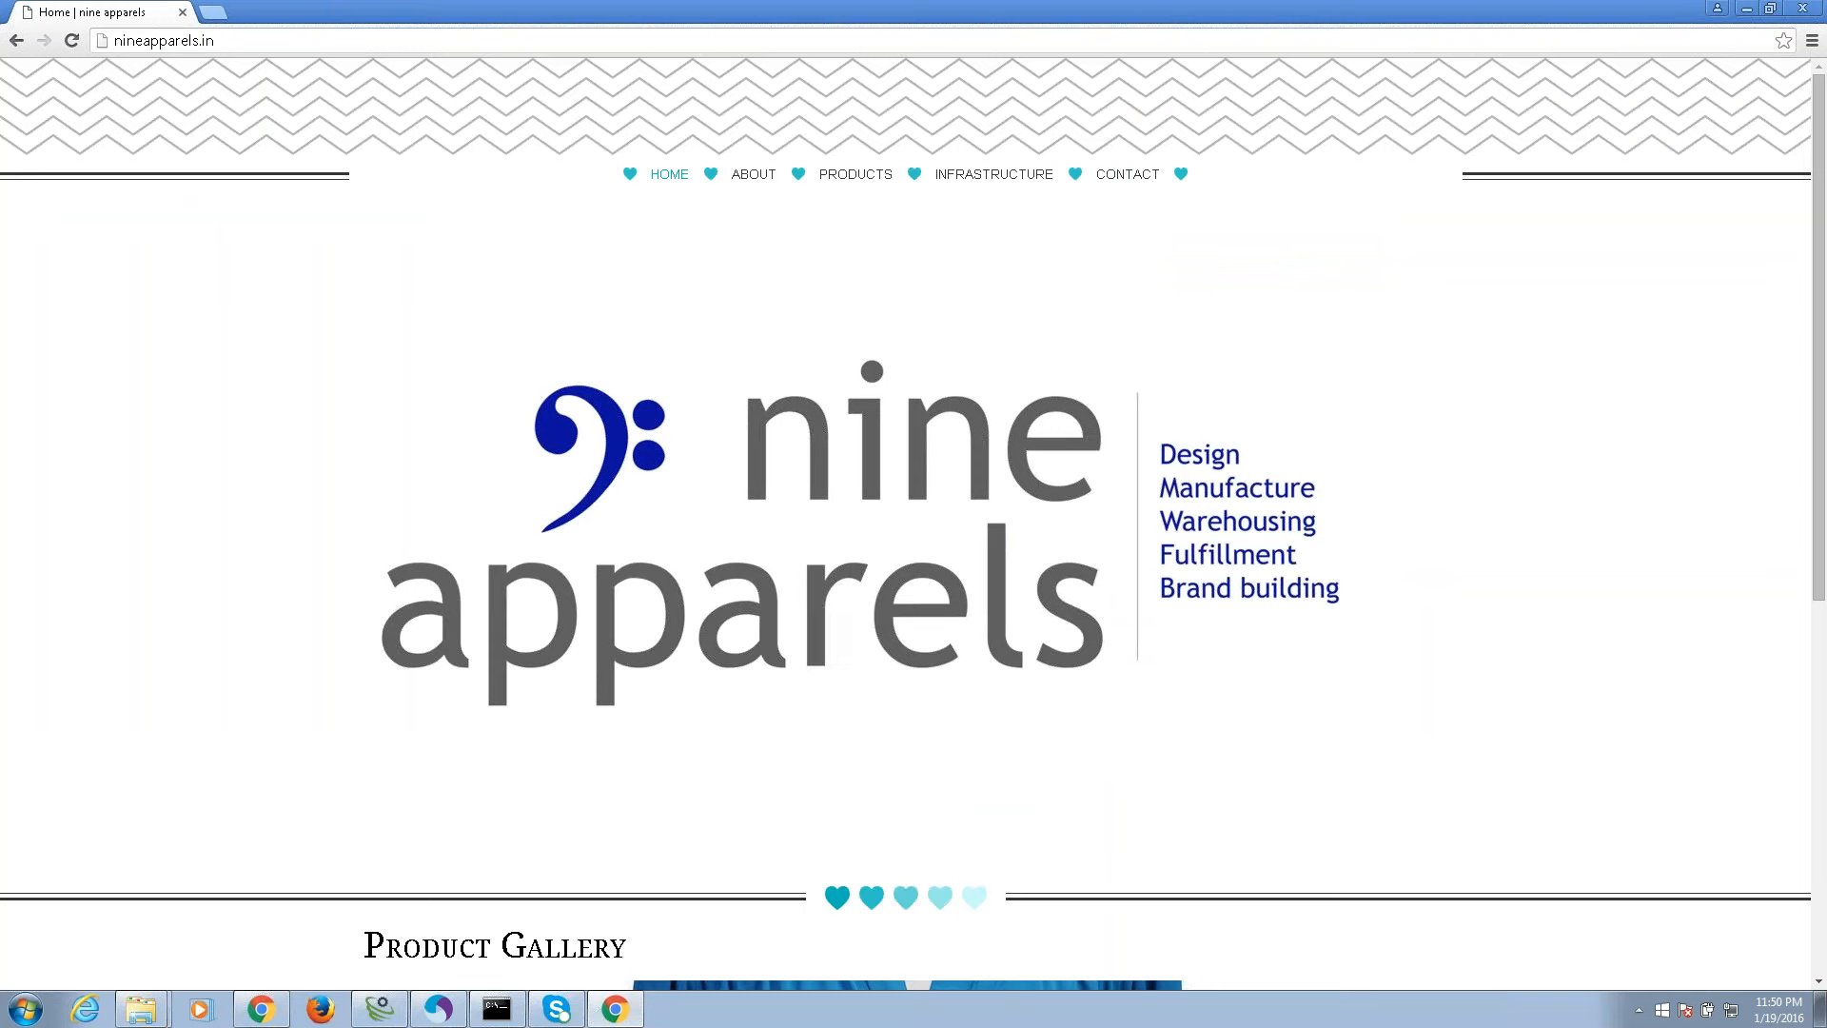
Go from Products to Contact on nine apparels and find a route to 'mumbai'.
left_click(855, 174)
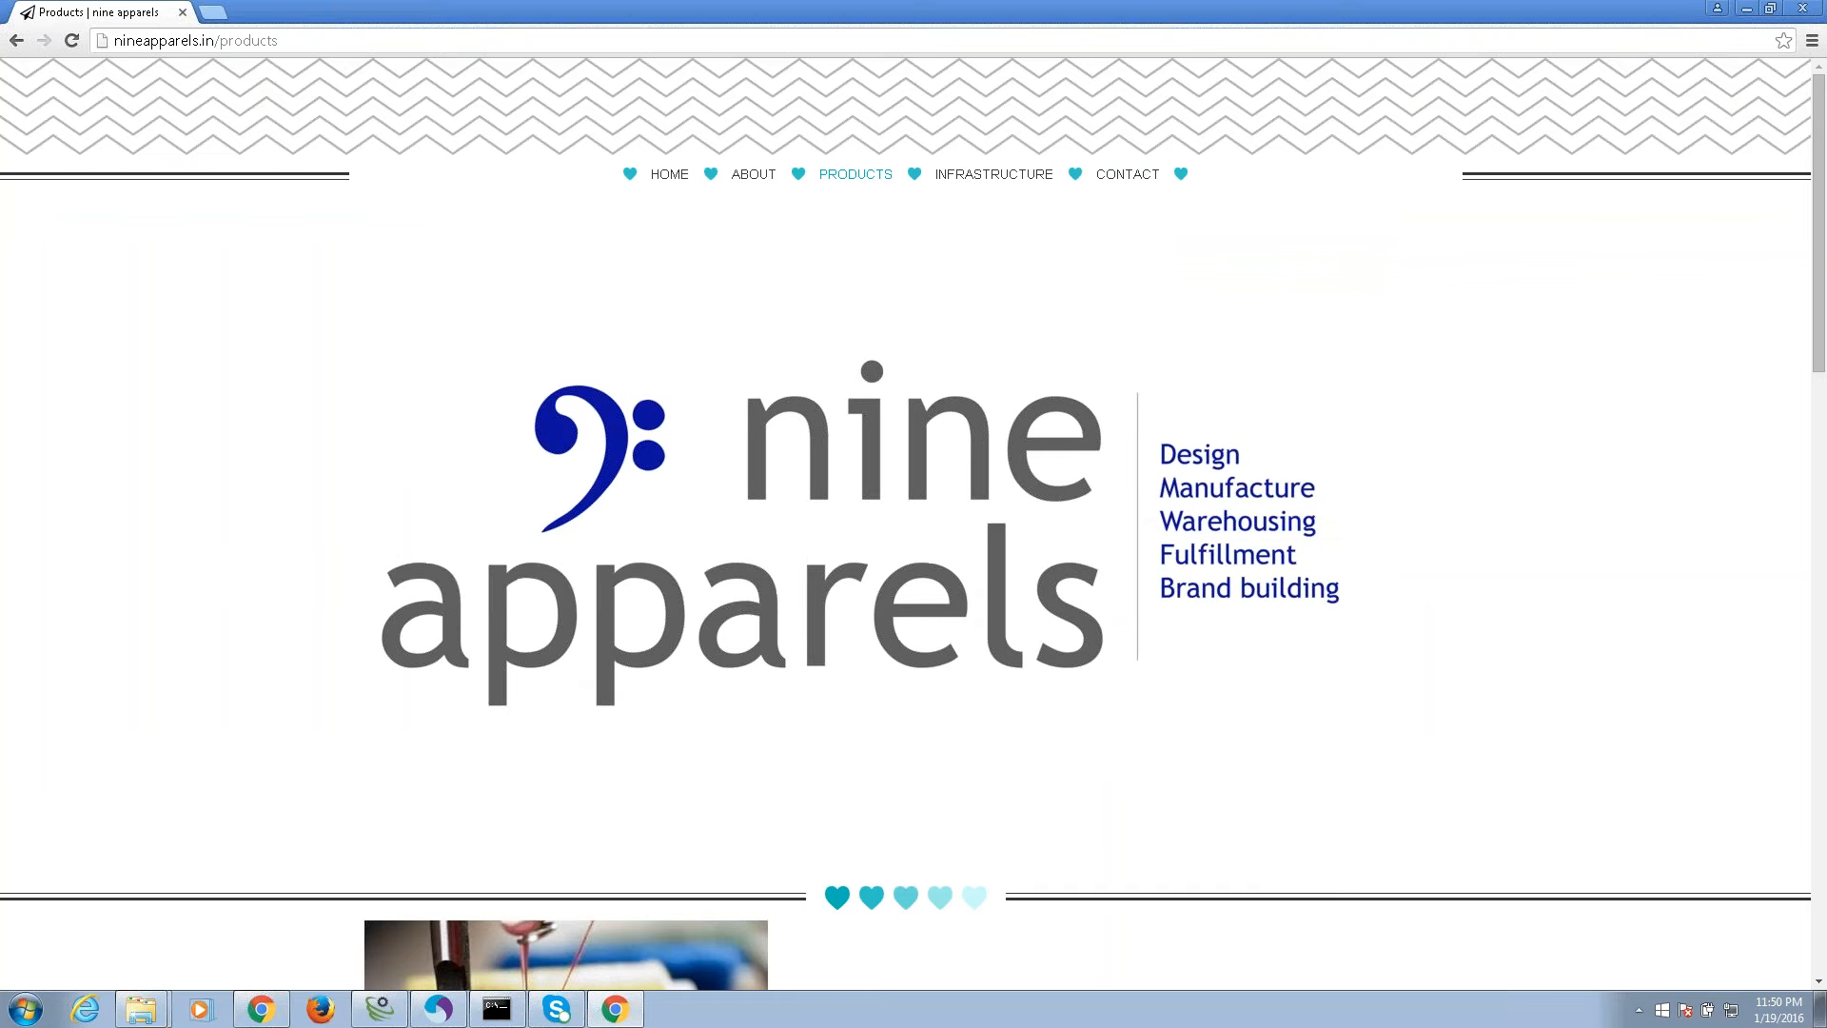
left_click(1127, 174)
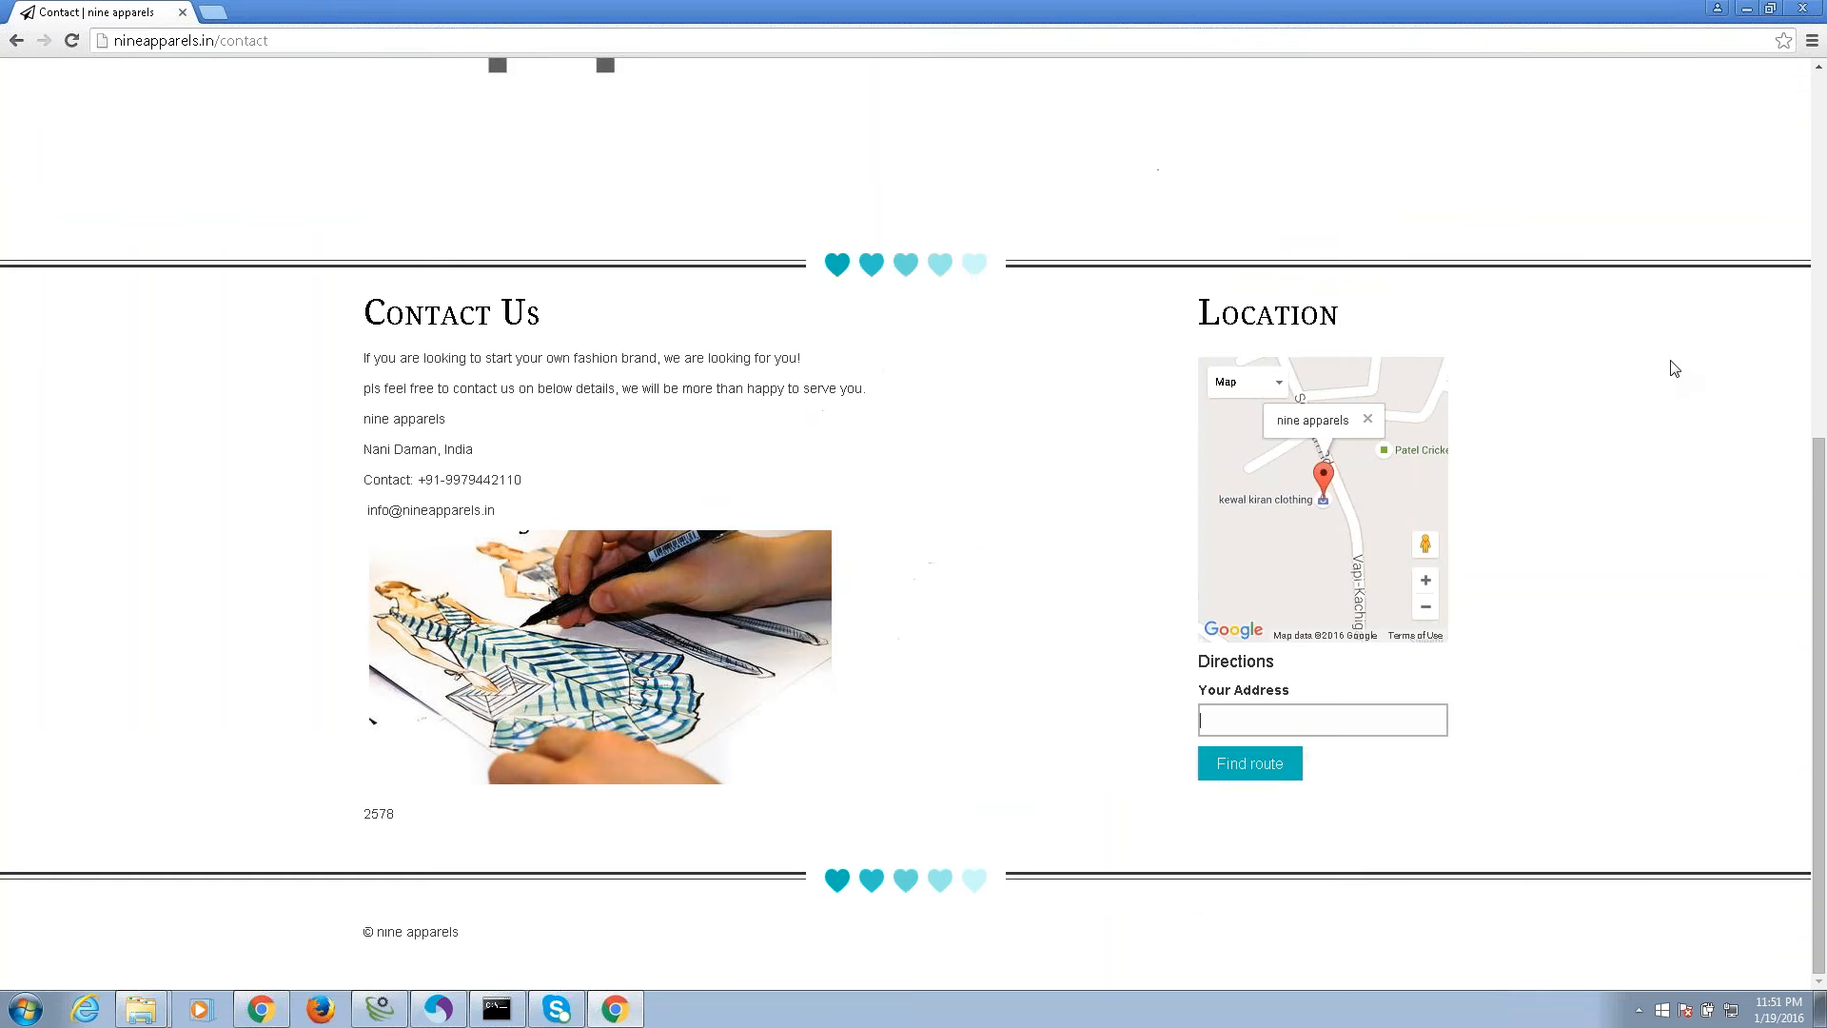
type("mumbai")
key("Tab")
key("Return")
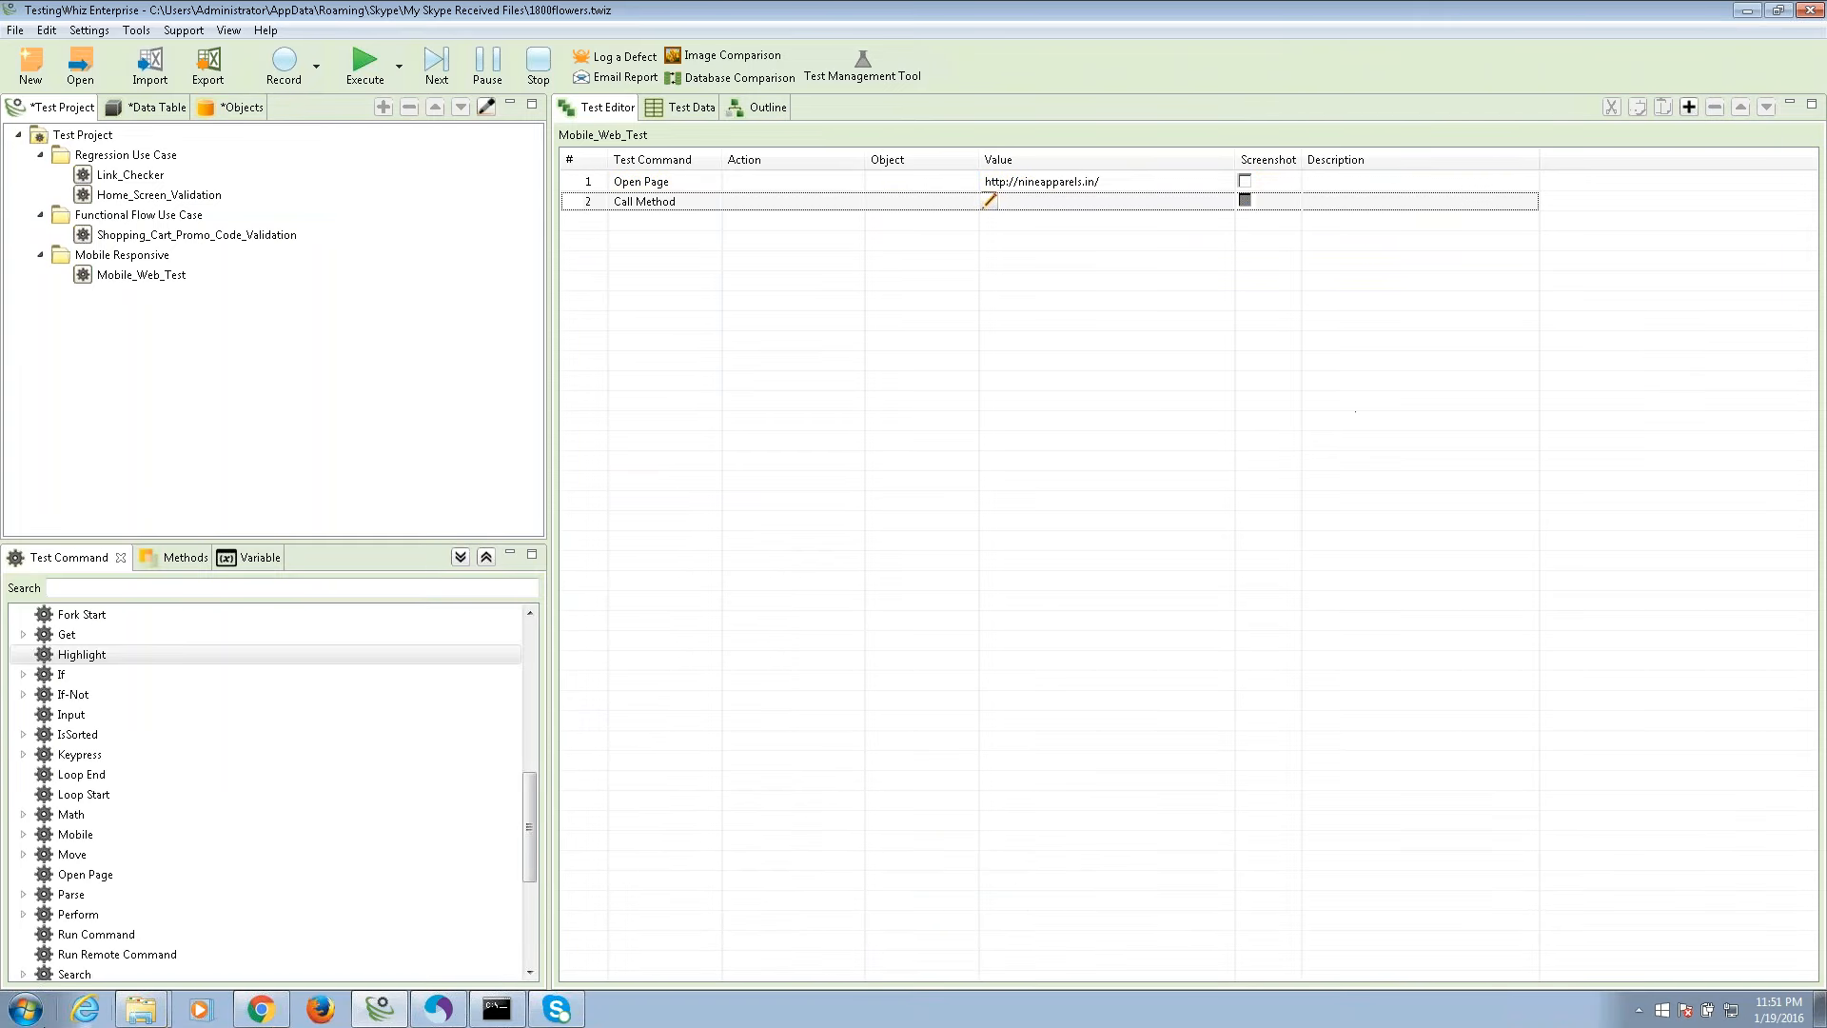
Open the Reports view through Show View and dock it beside the test editor.
left_click(232, 32)
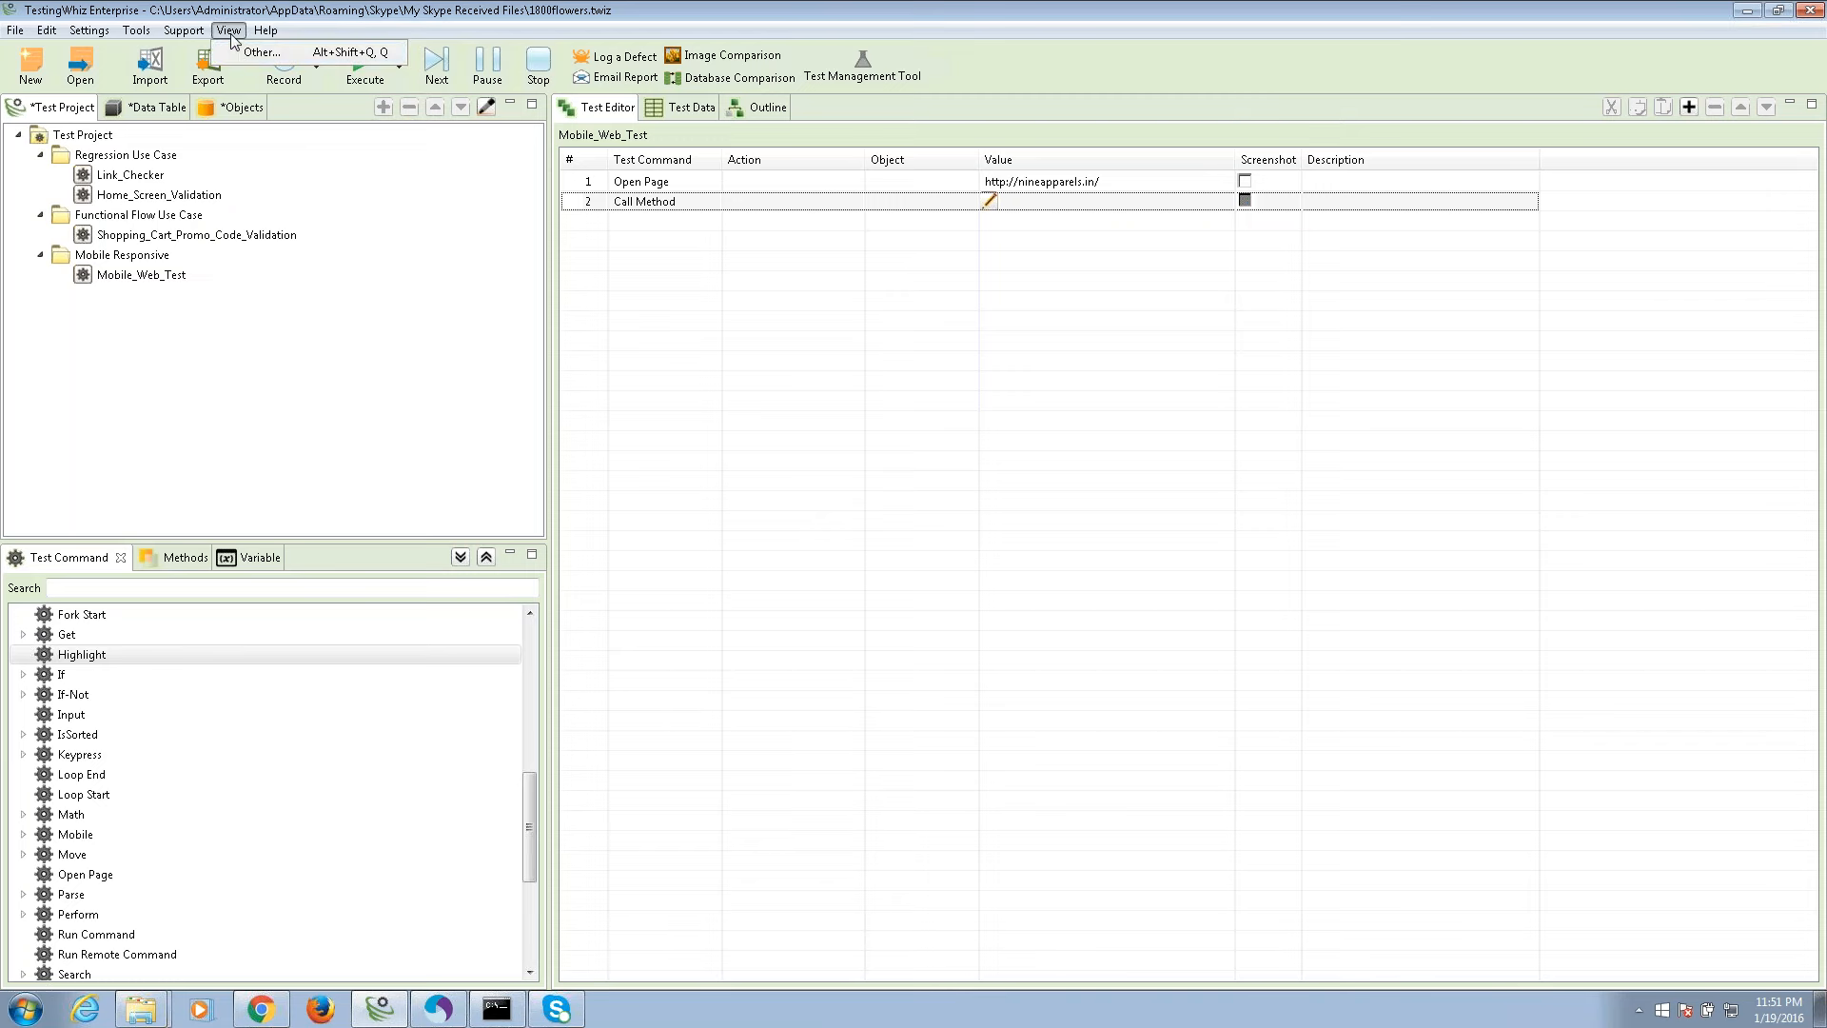
left_click(285, 57)
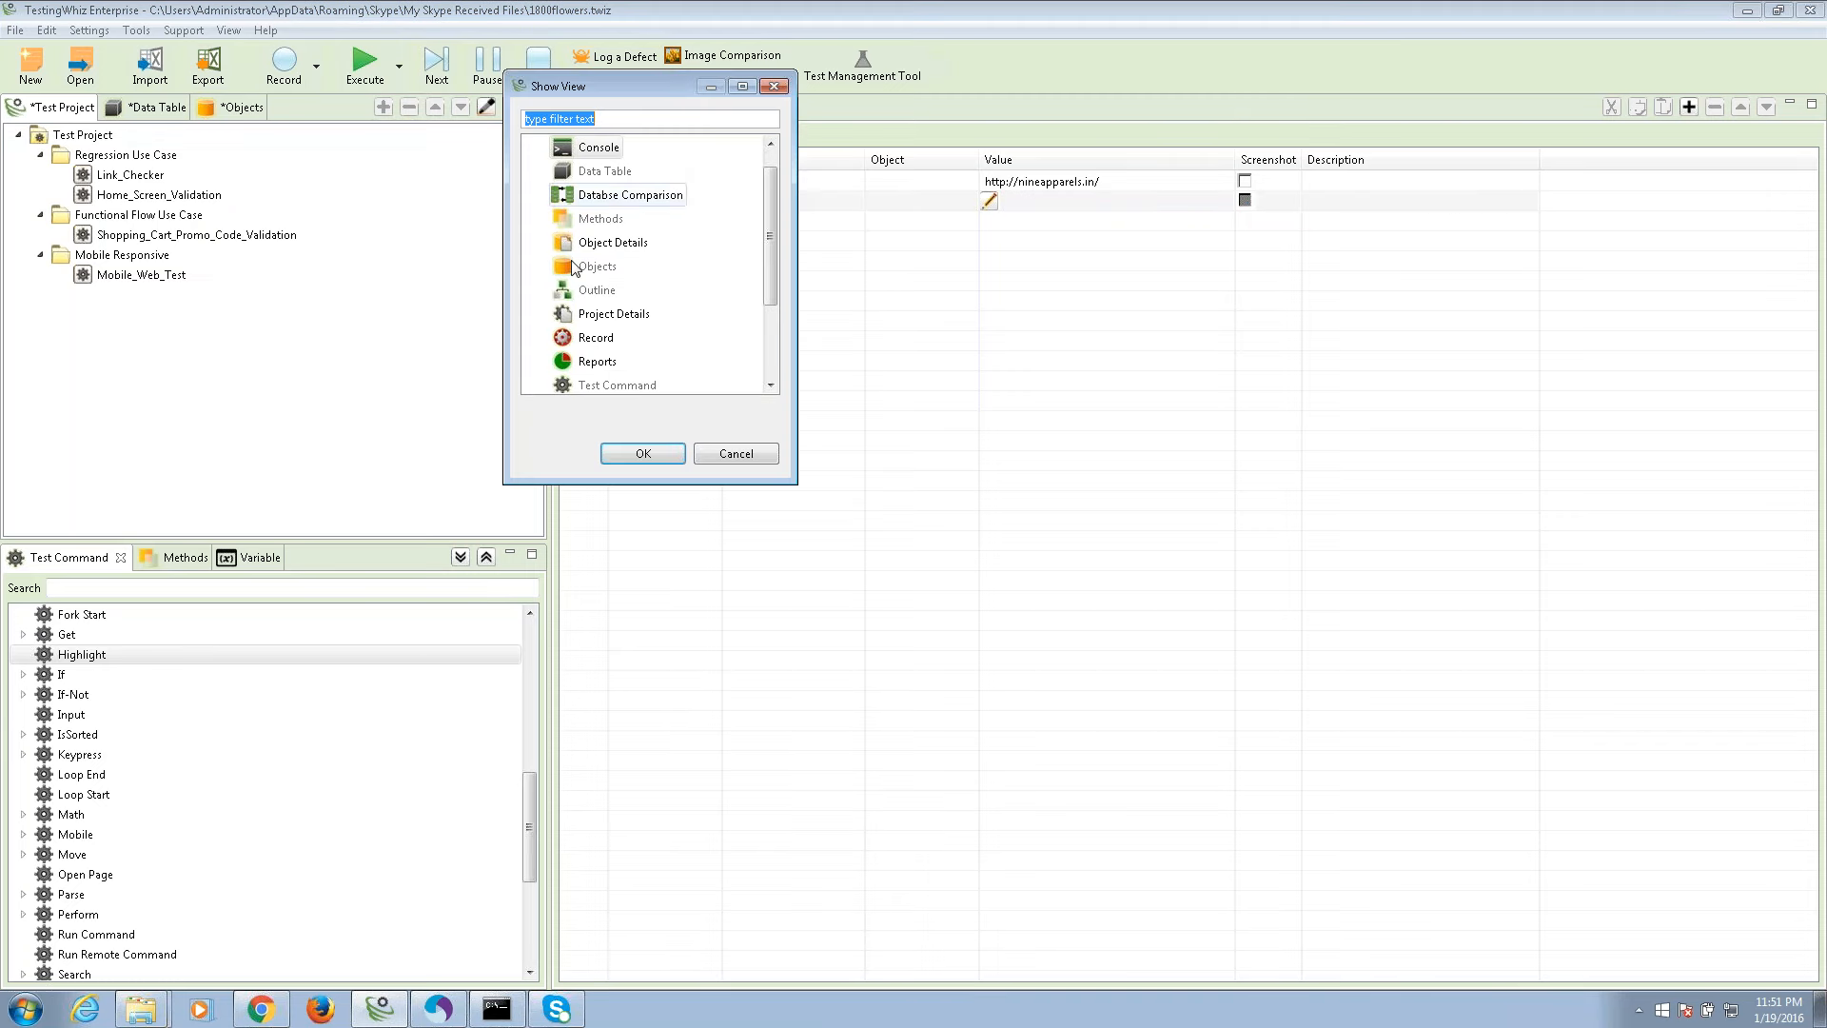
left_click(610, 367)
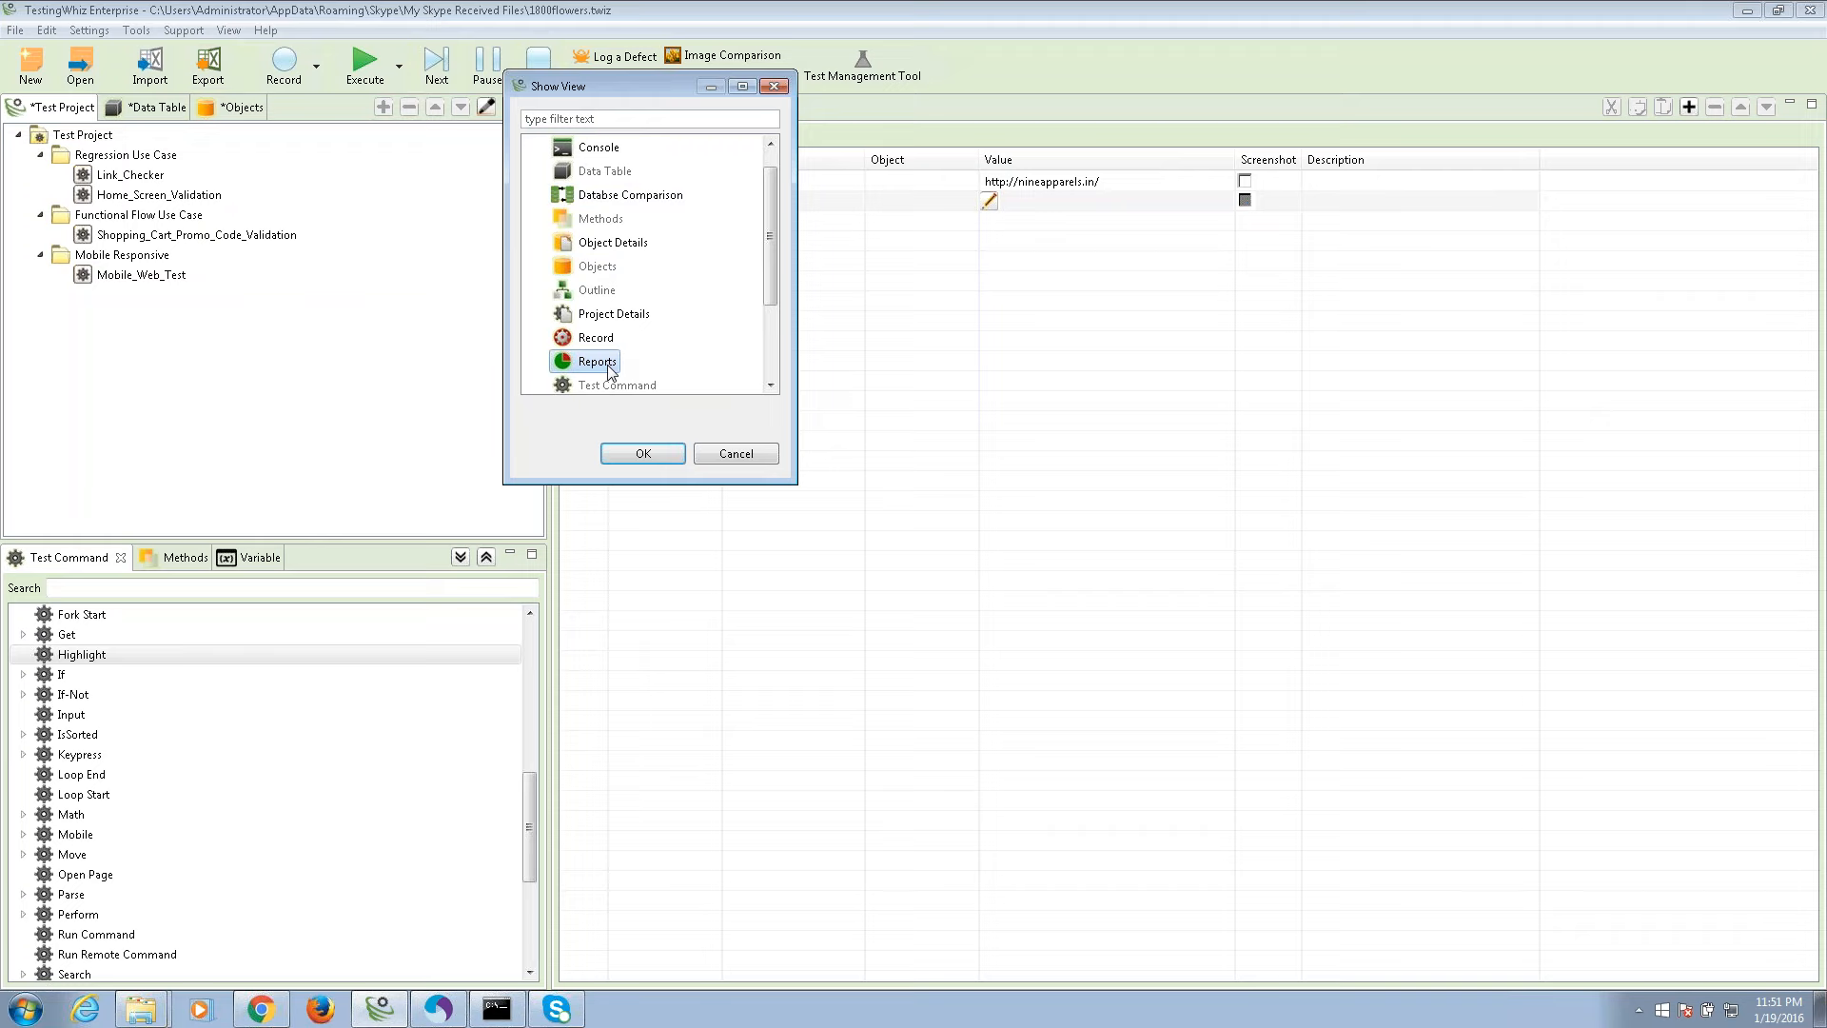
left_click(641, 454)
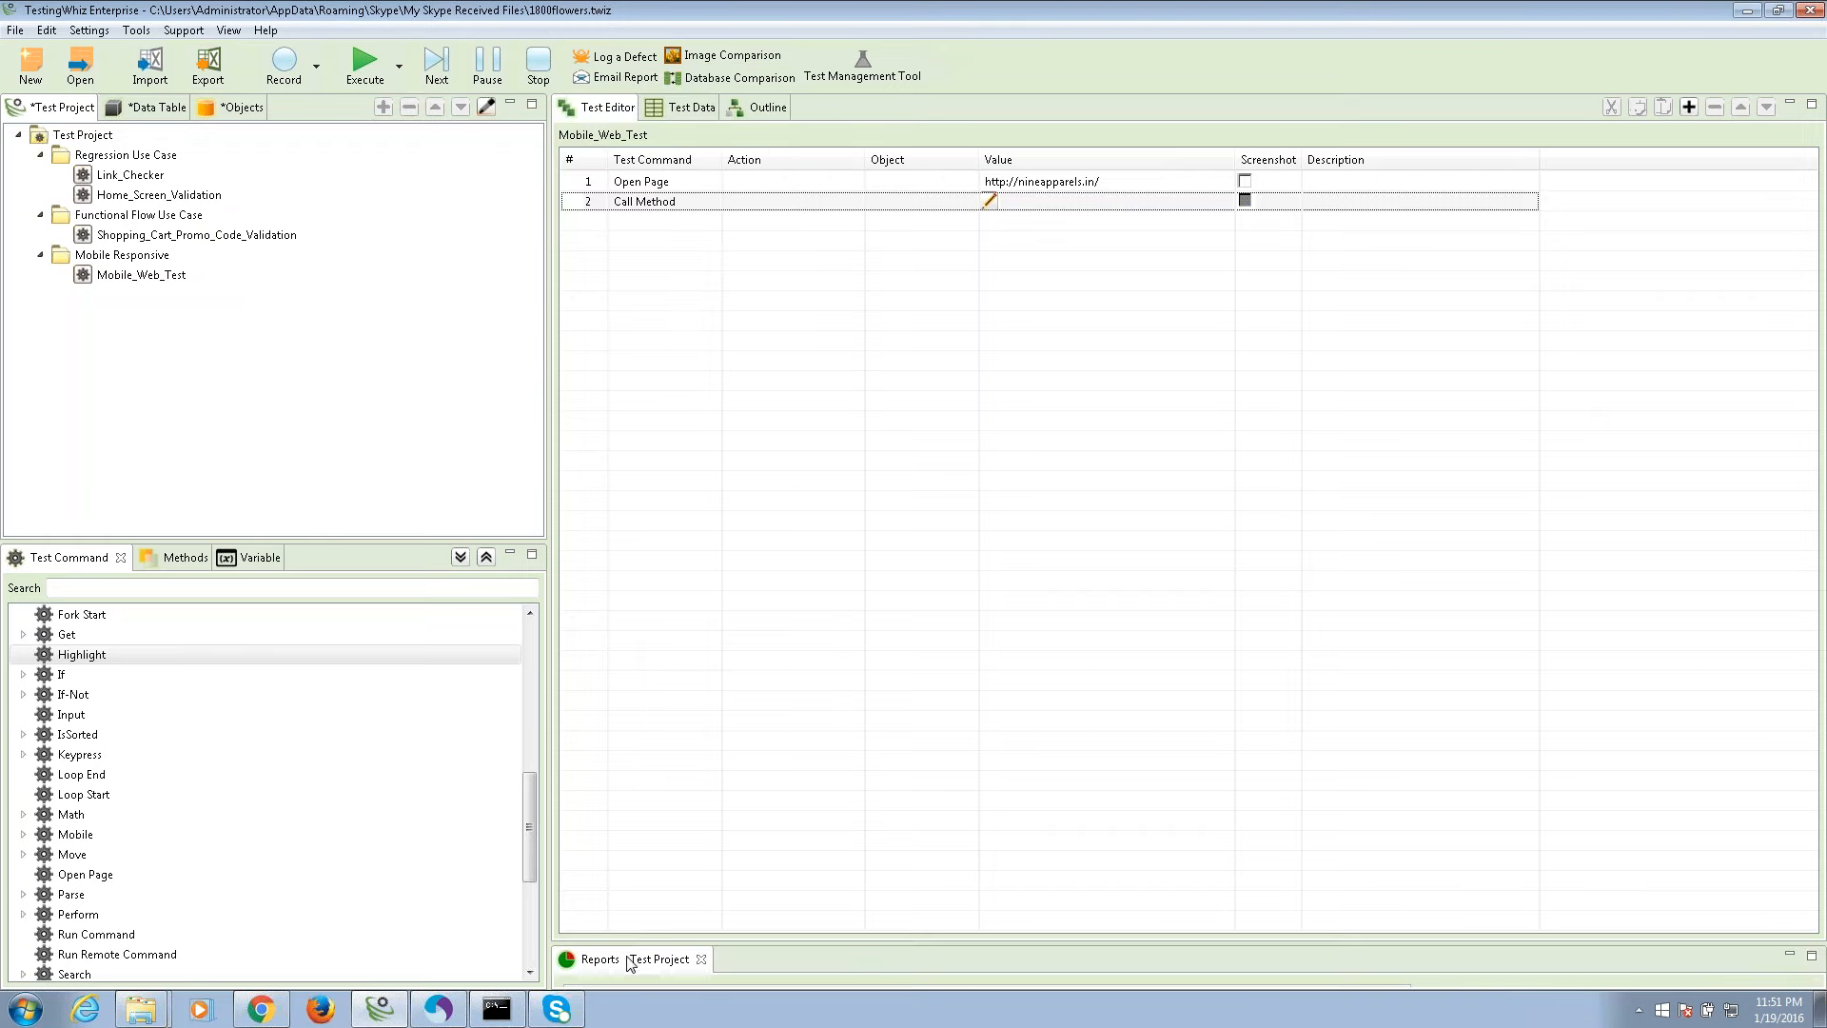
left_click_drag(628, 959, 900, 116)
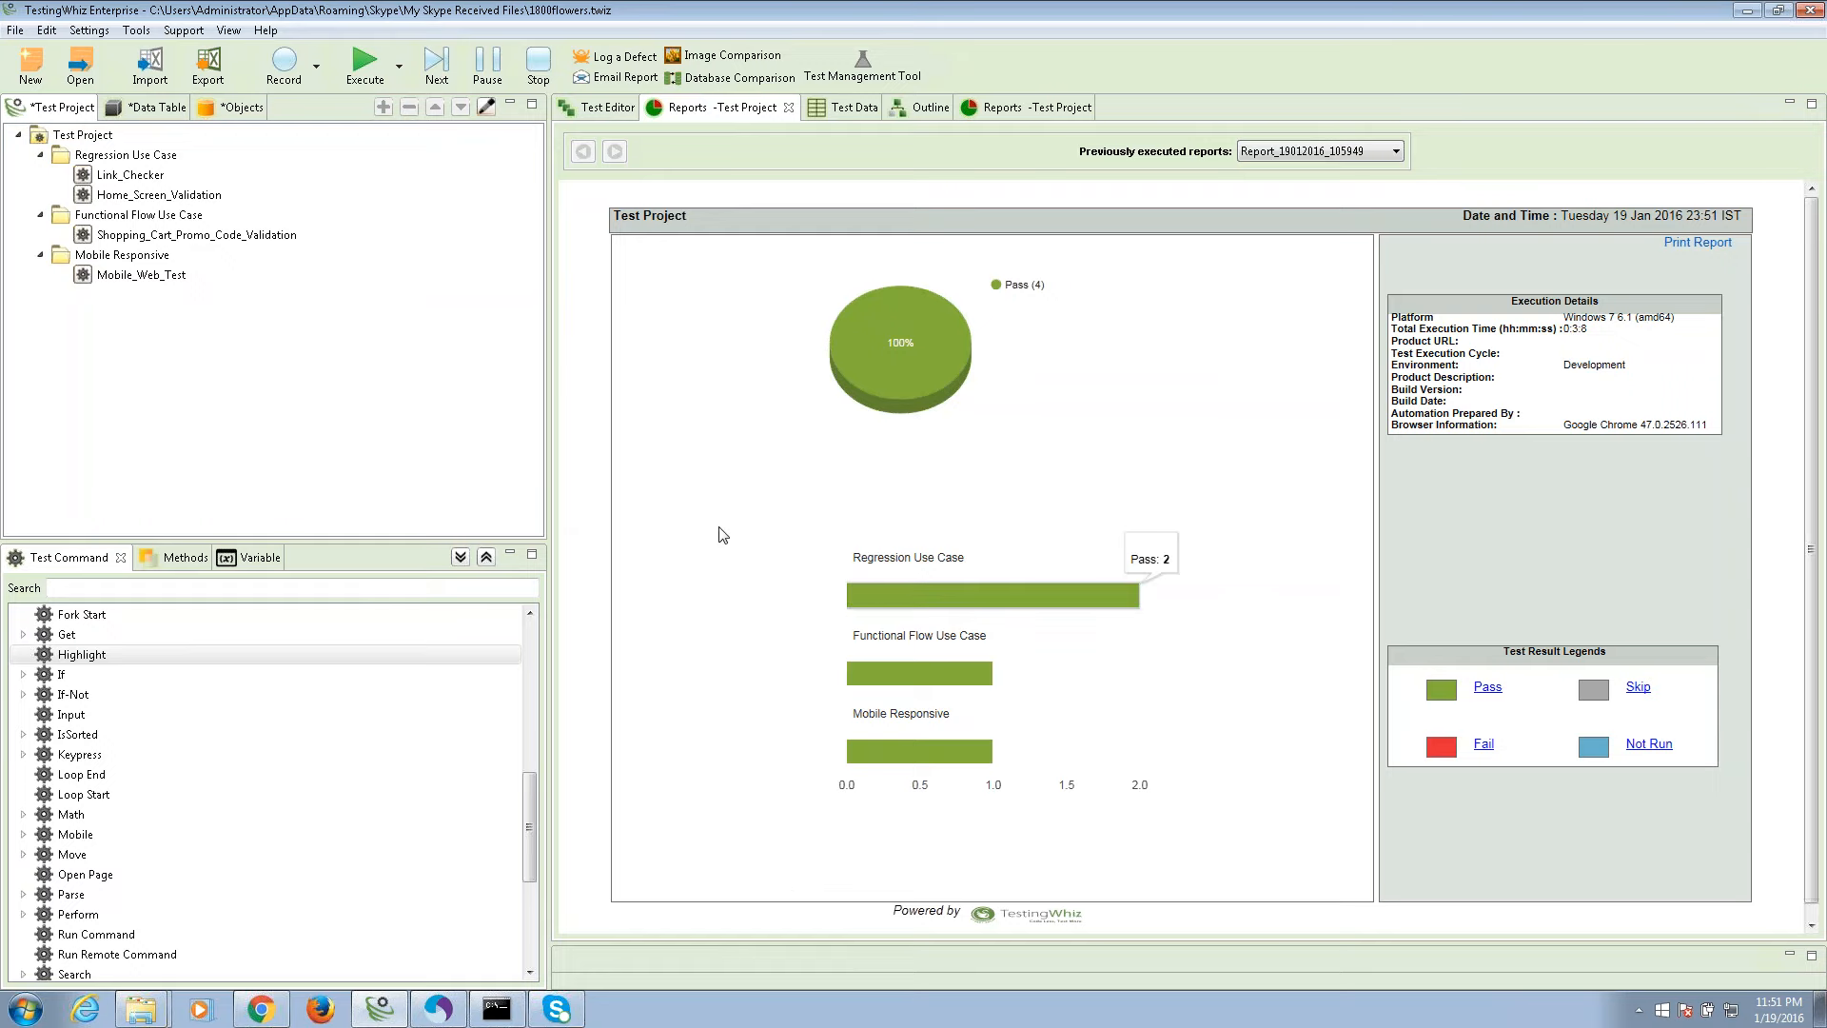
Review the Regression Use Case's Iteration 1 and Iteration 2 execution logs, including the signin URL.
left_click(865, 595)
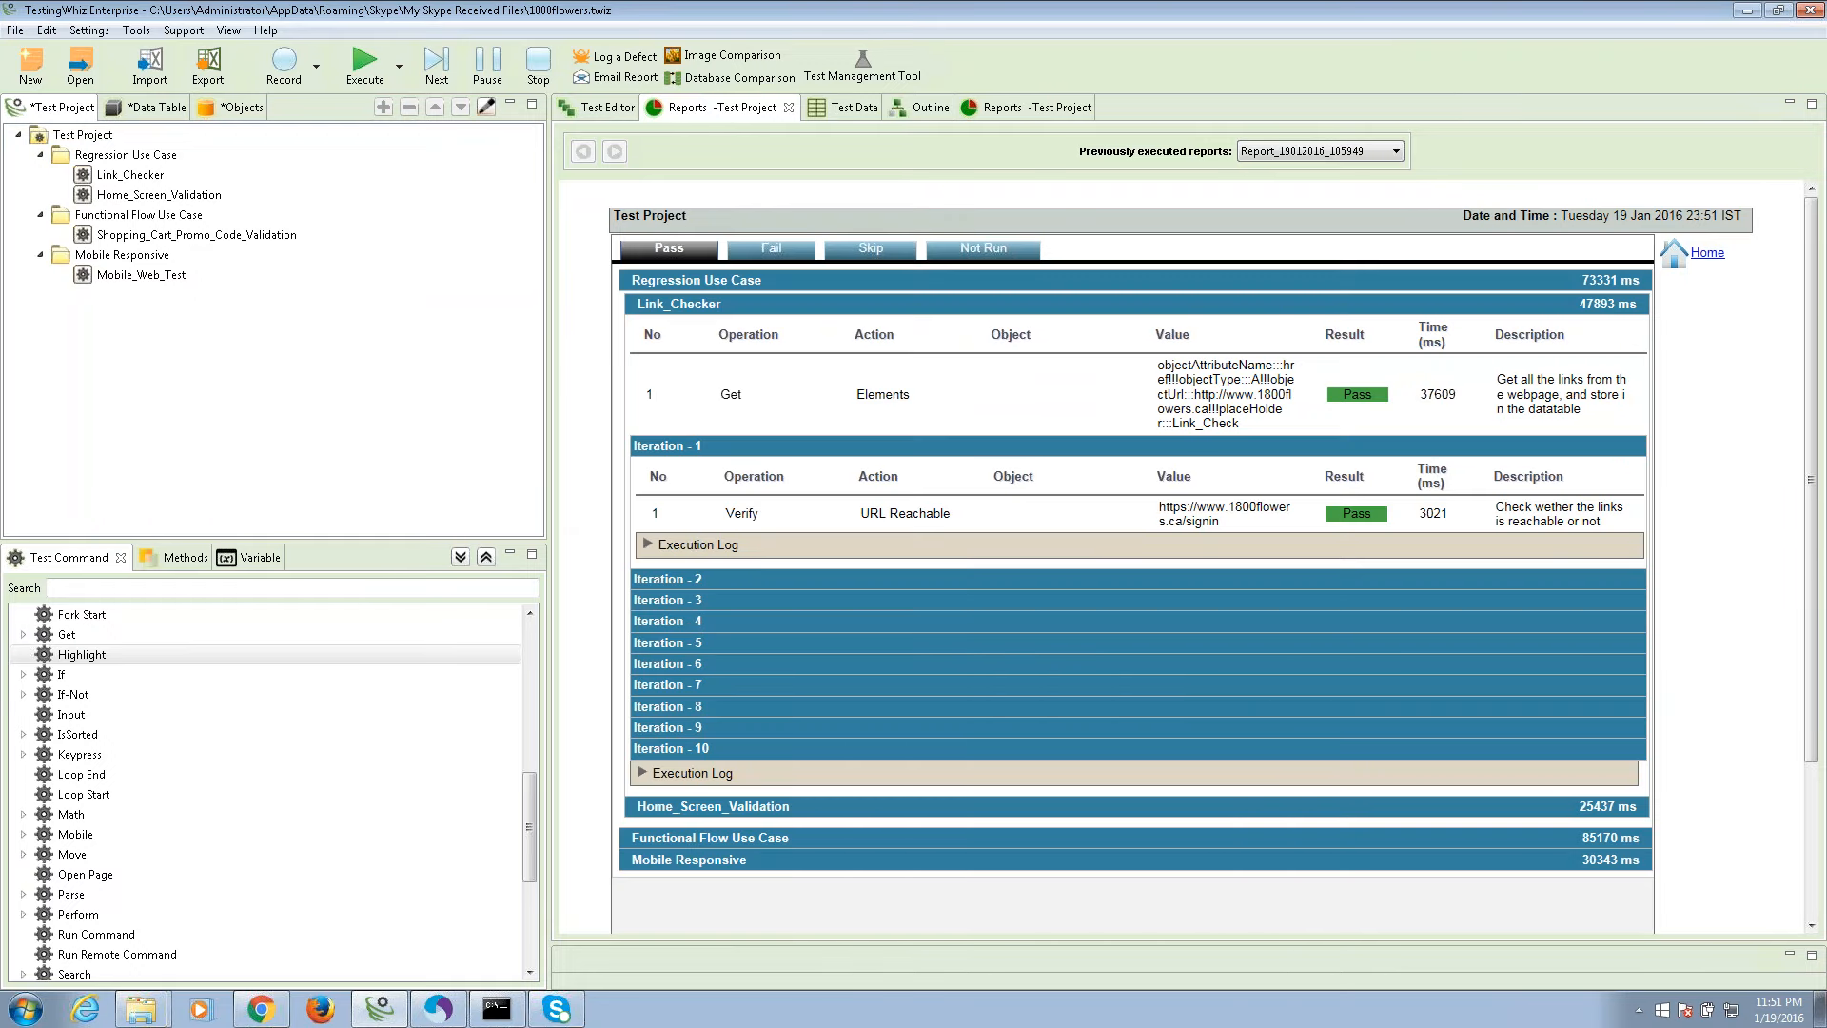
left_click(696, 544)
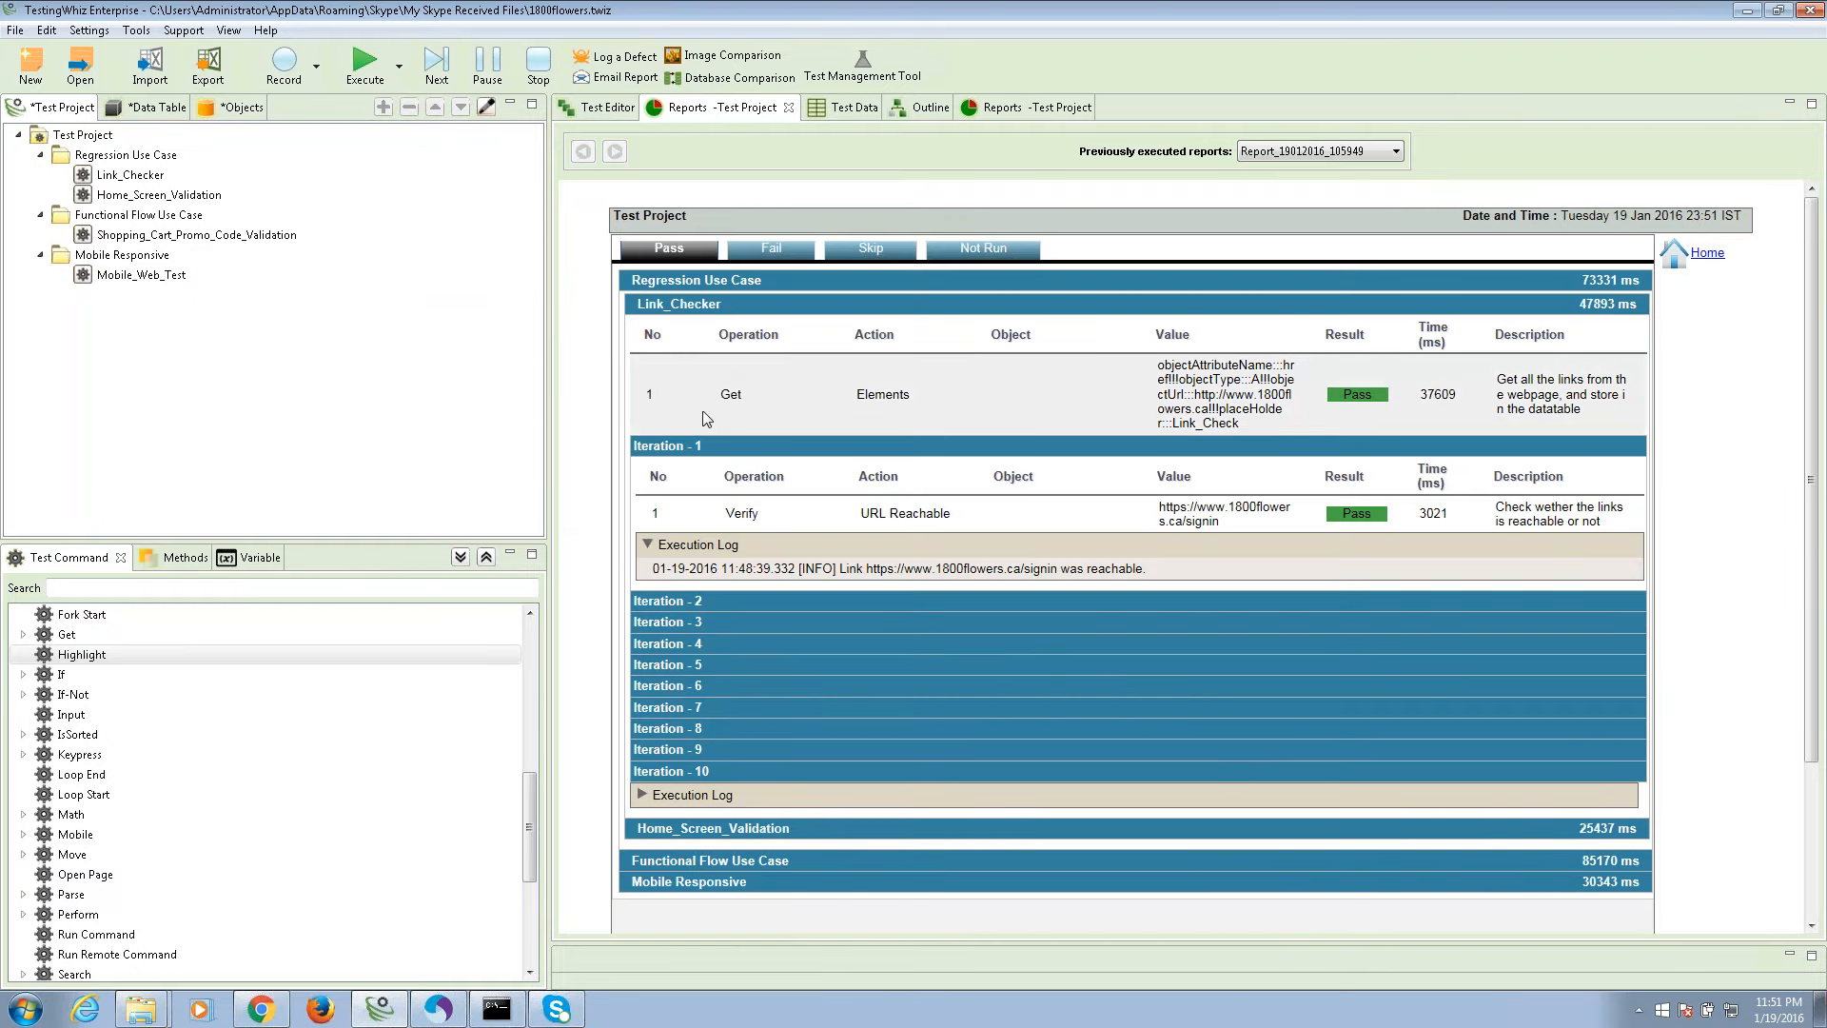
left_click_drag(717, 390, 933, 383)
left_click(961, 398)
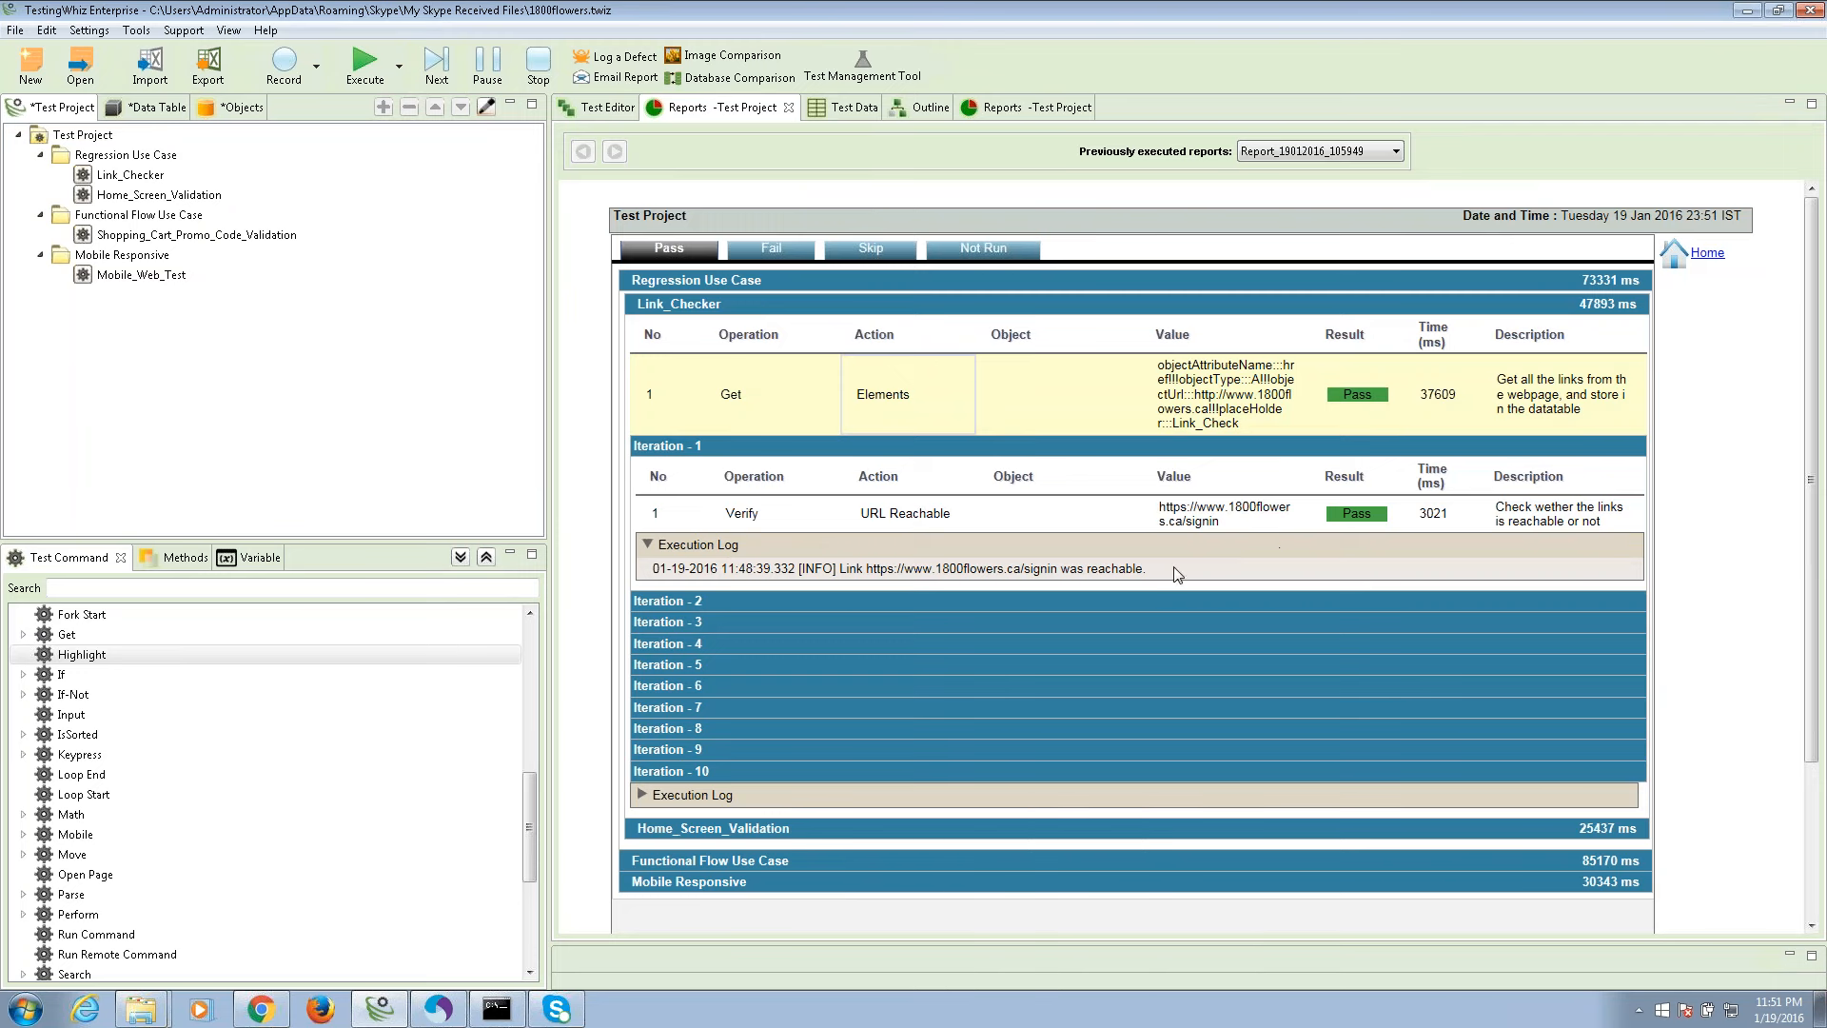
left_click_drag(1178, 573, 774, 575)
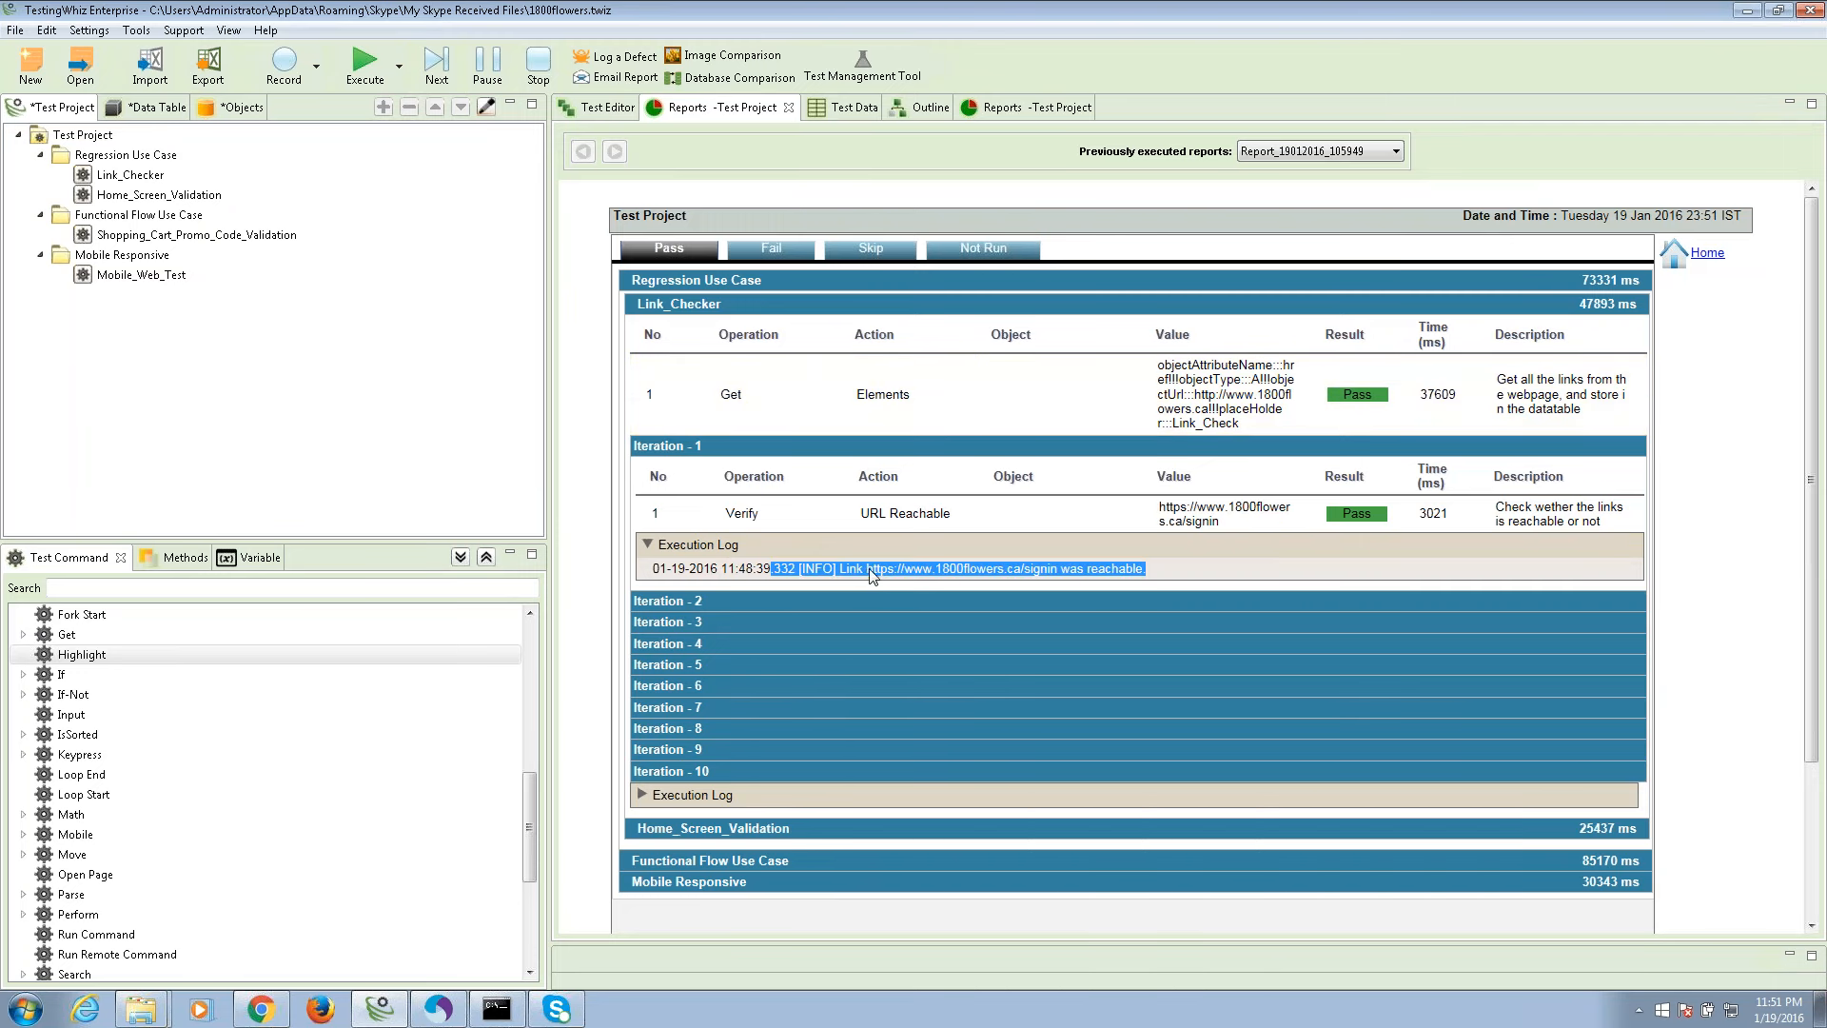
left_click(911, 569)
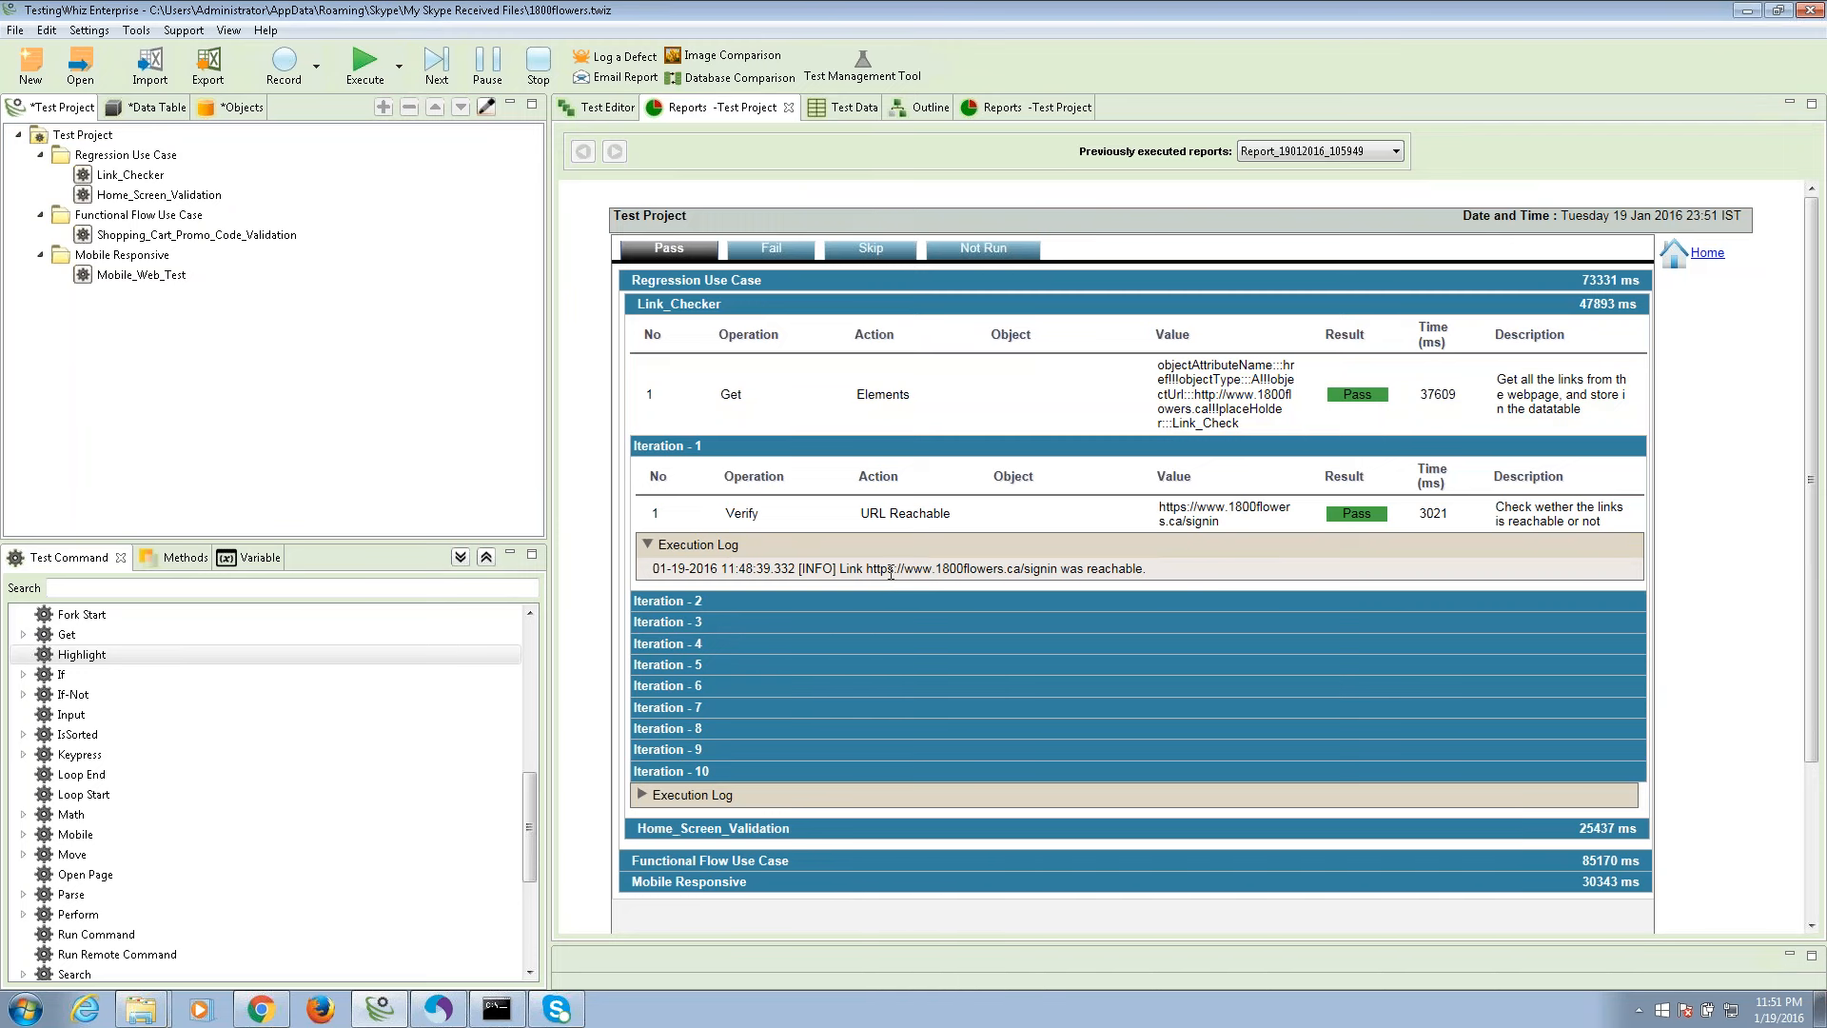
left_click_drag(865, 572, 1091, 569)
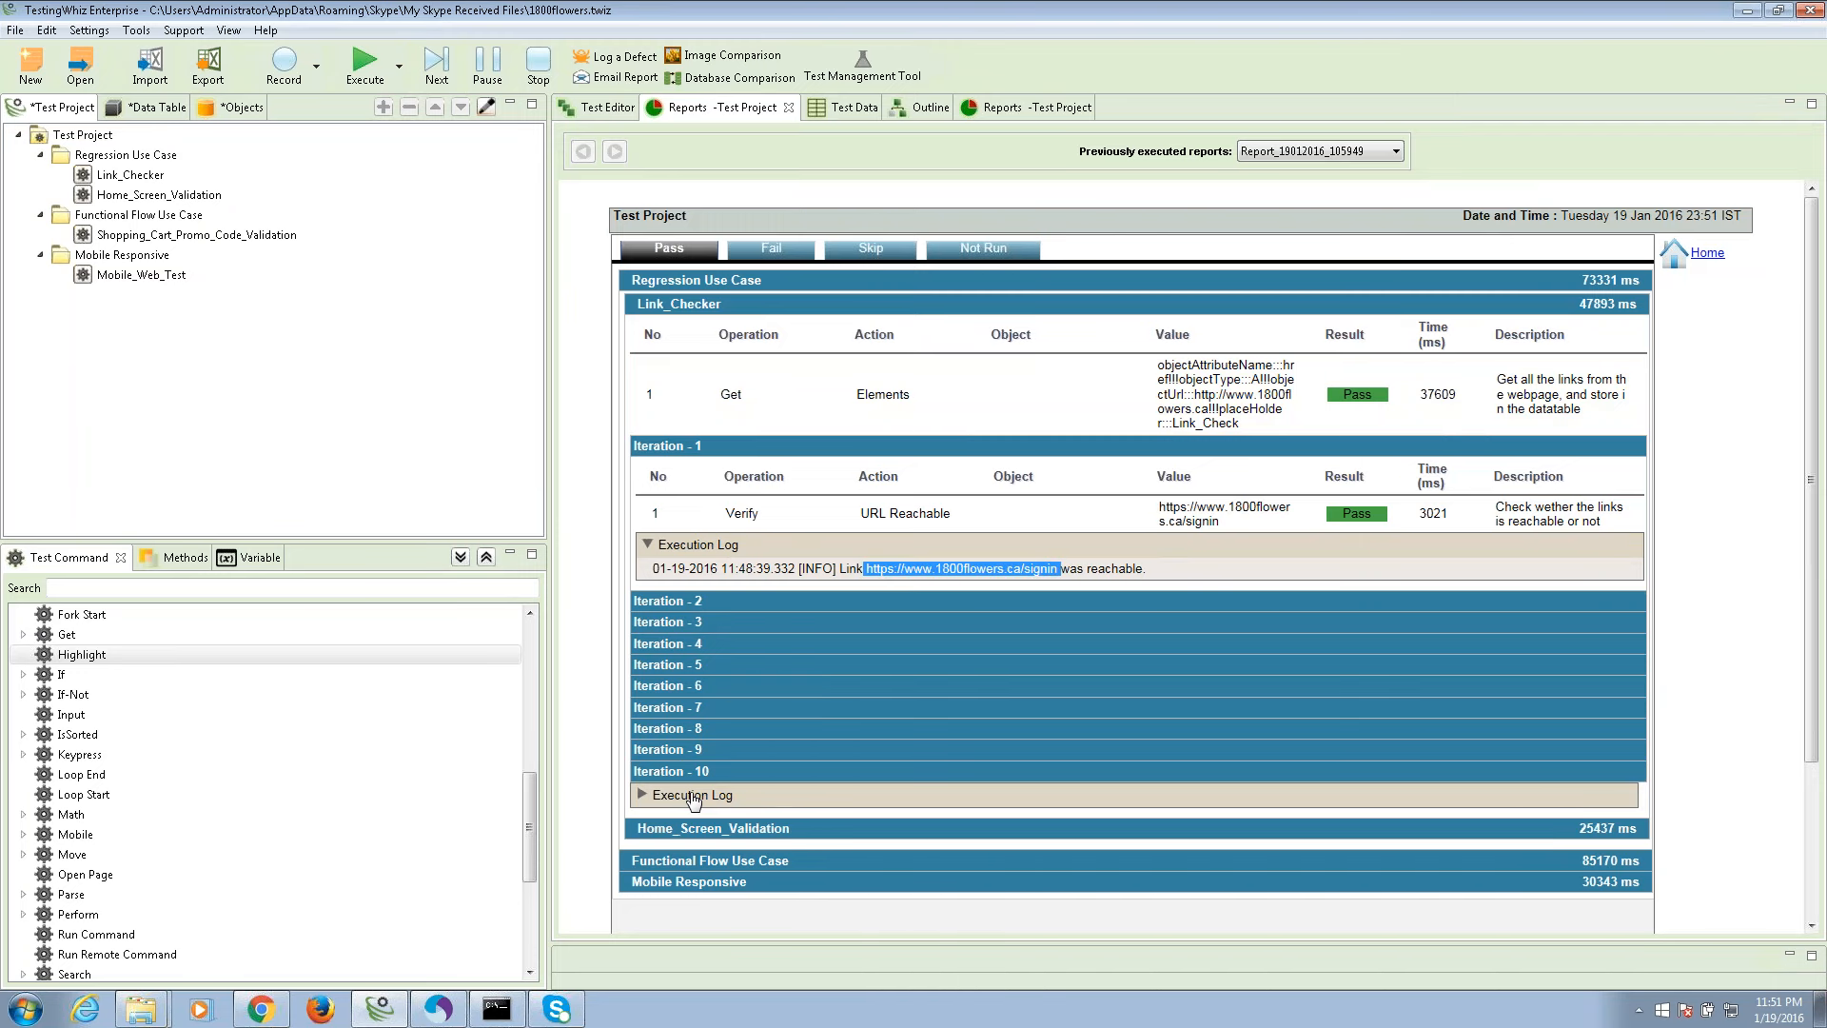
left_click(747, 603)
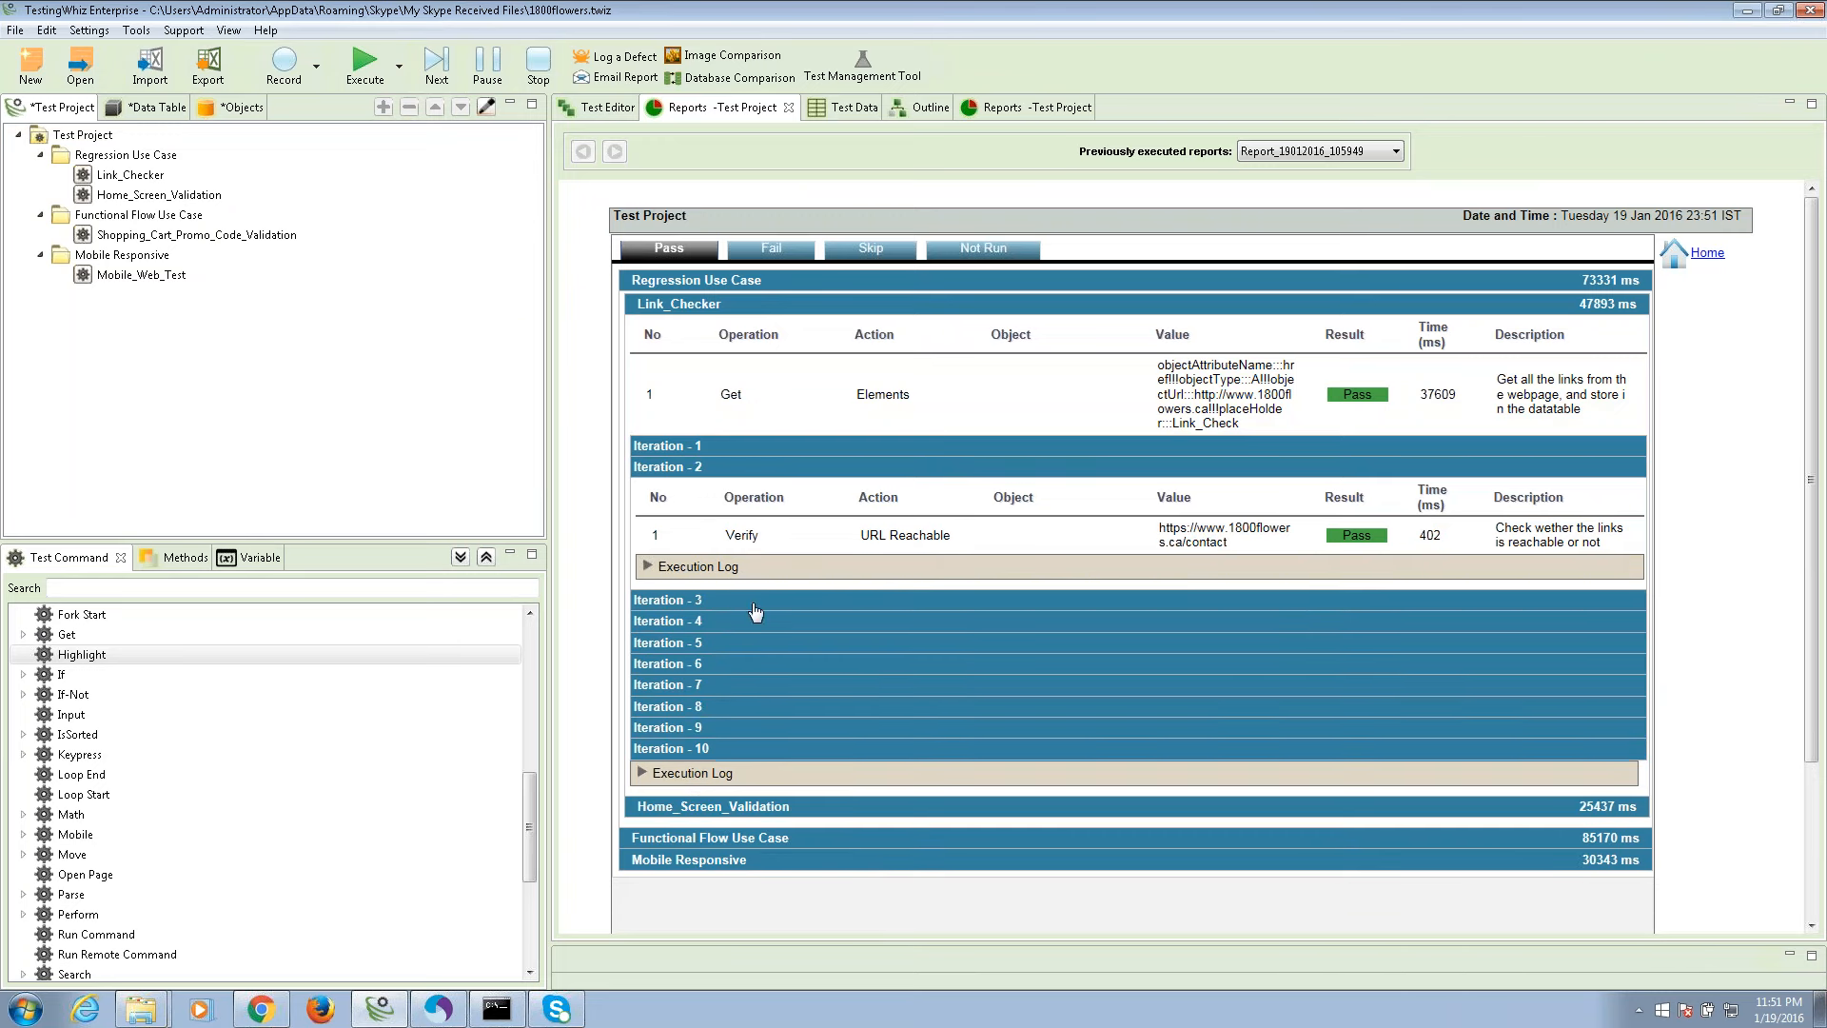
left_click(776, 571)
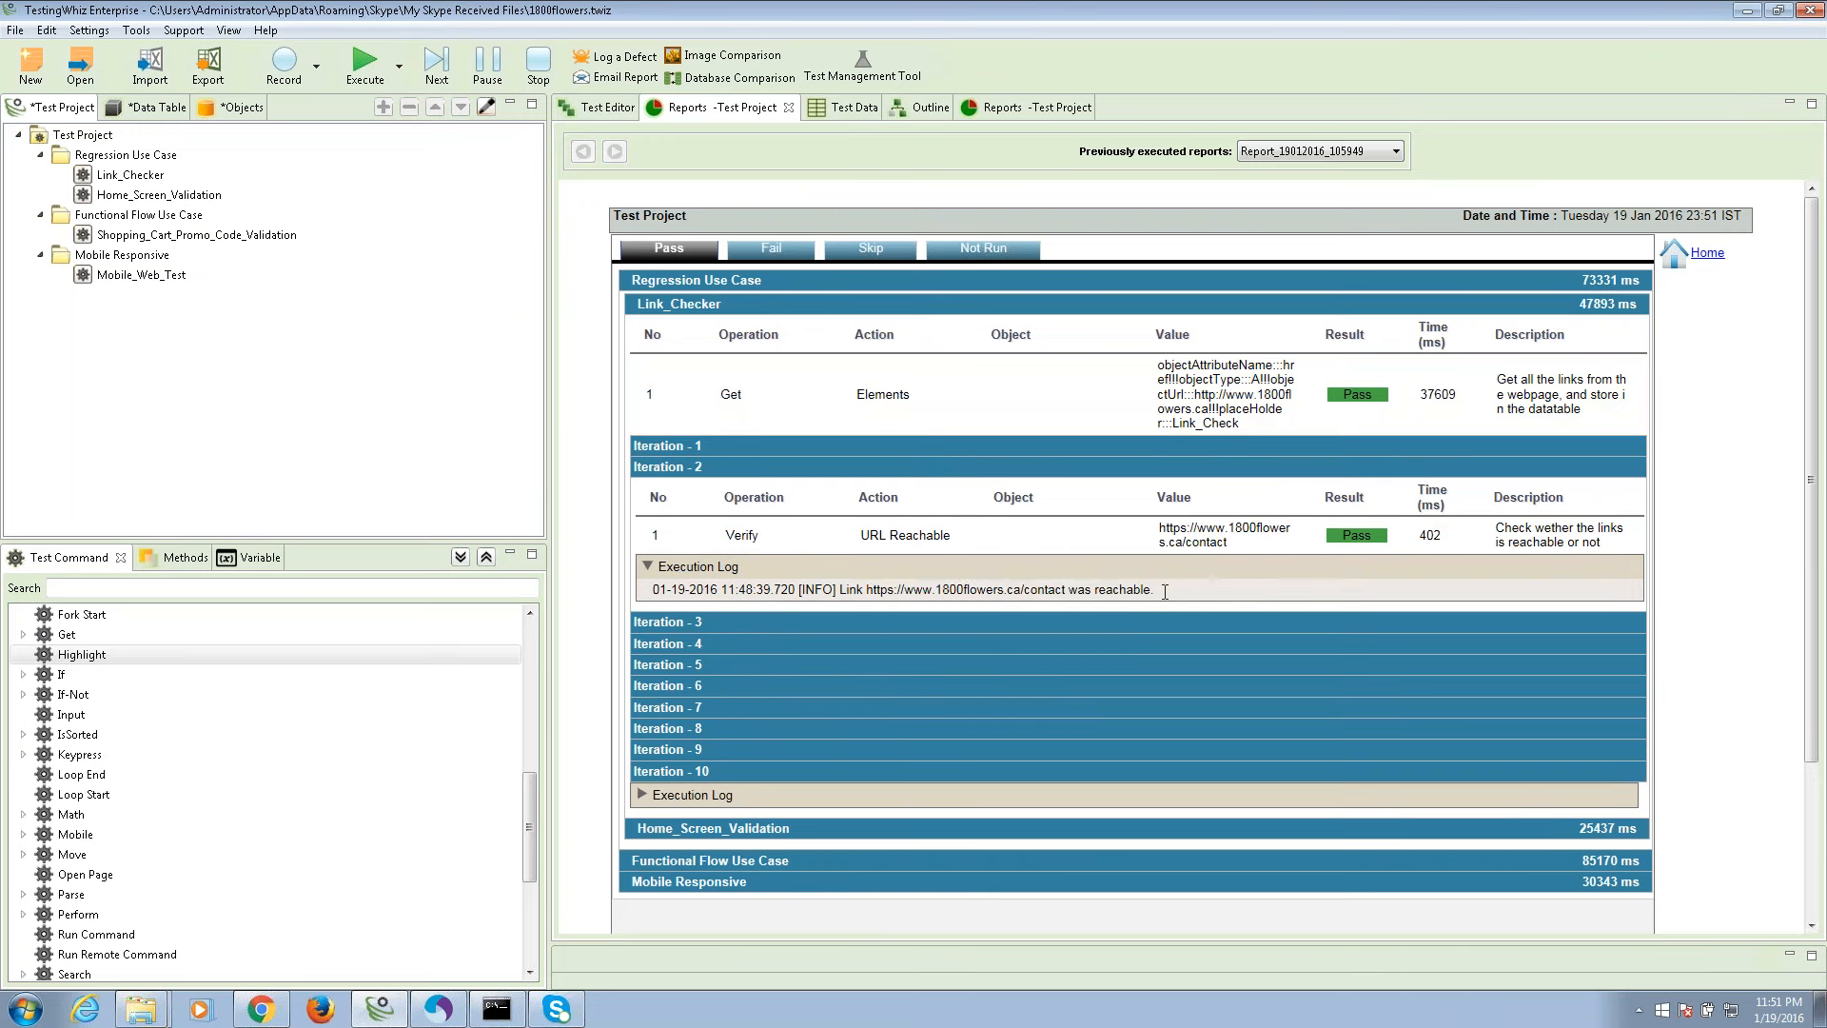
left_click_drag(1180, 590, 855, 597)
left_click(856, 597)
Expand and read the Home_Screen_Validation step results and execution log.
left_click(705, 835)
scroll(757, 569, "down", 3)
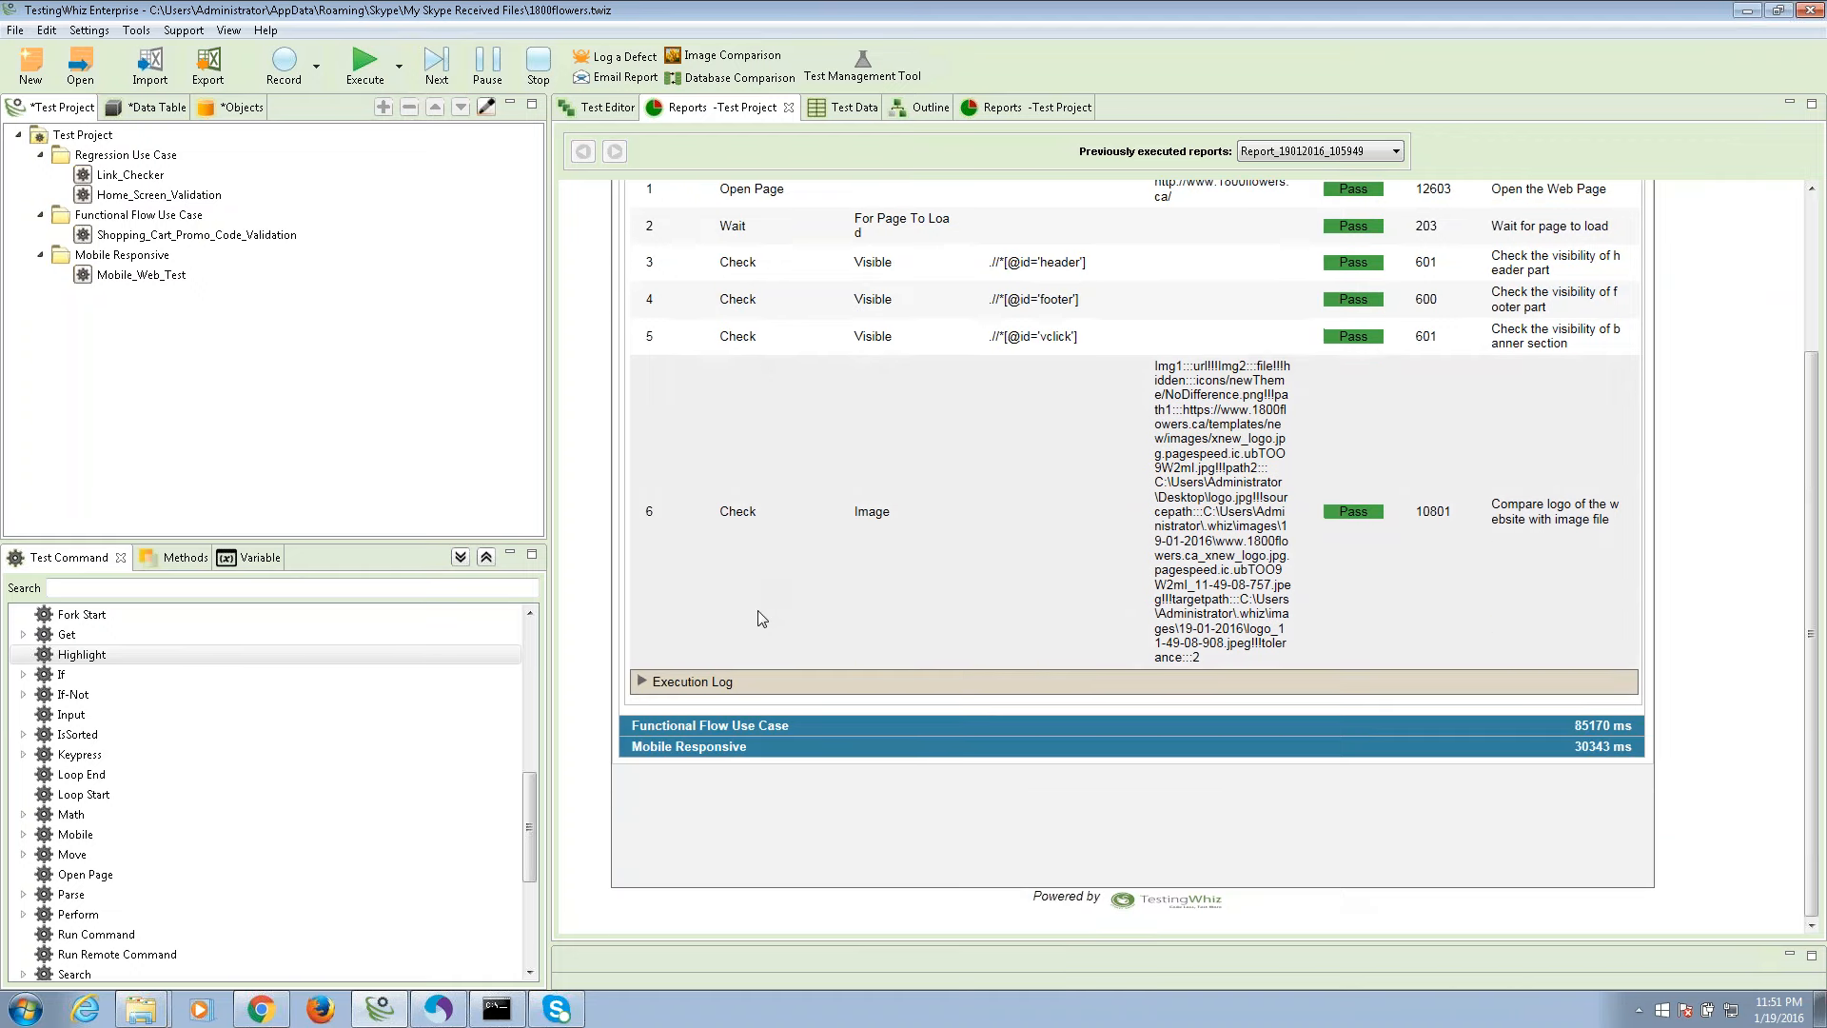
left_click(736, 683)
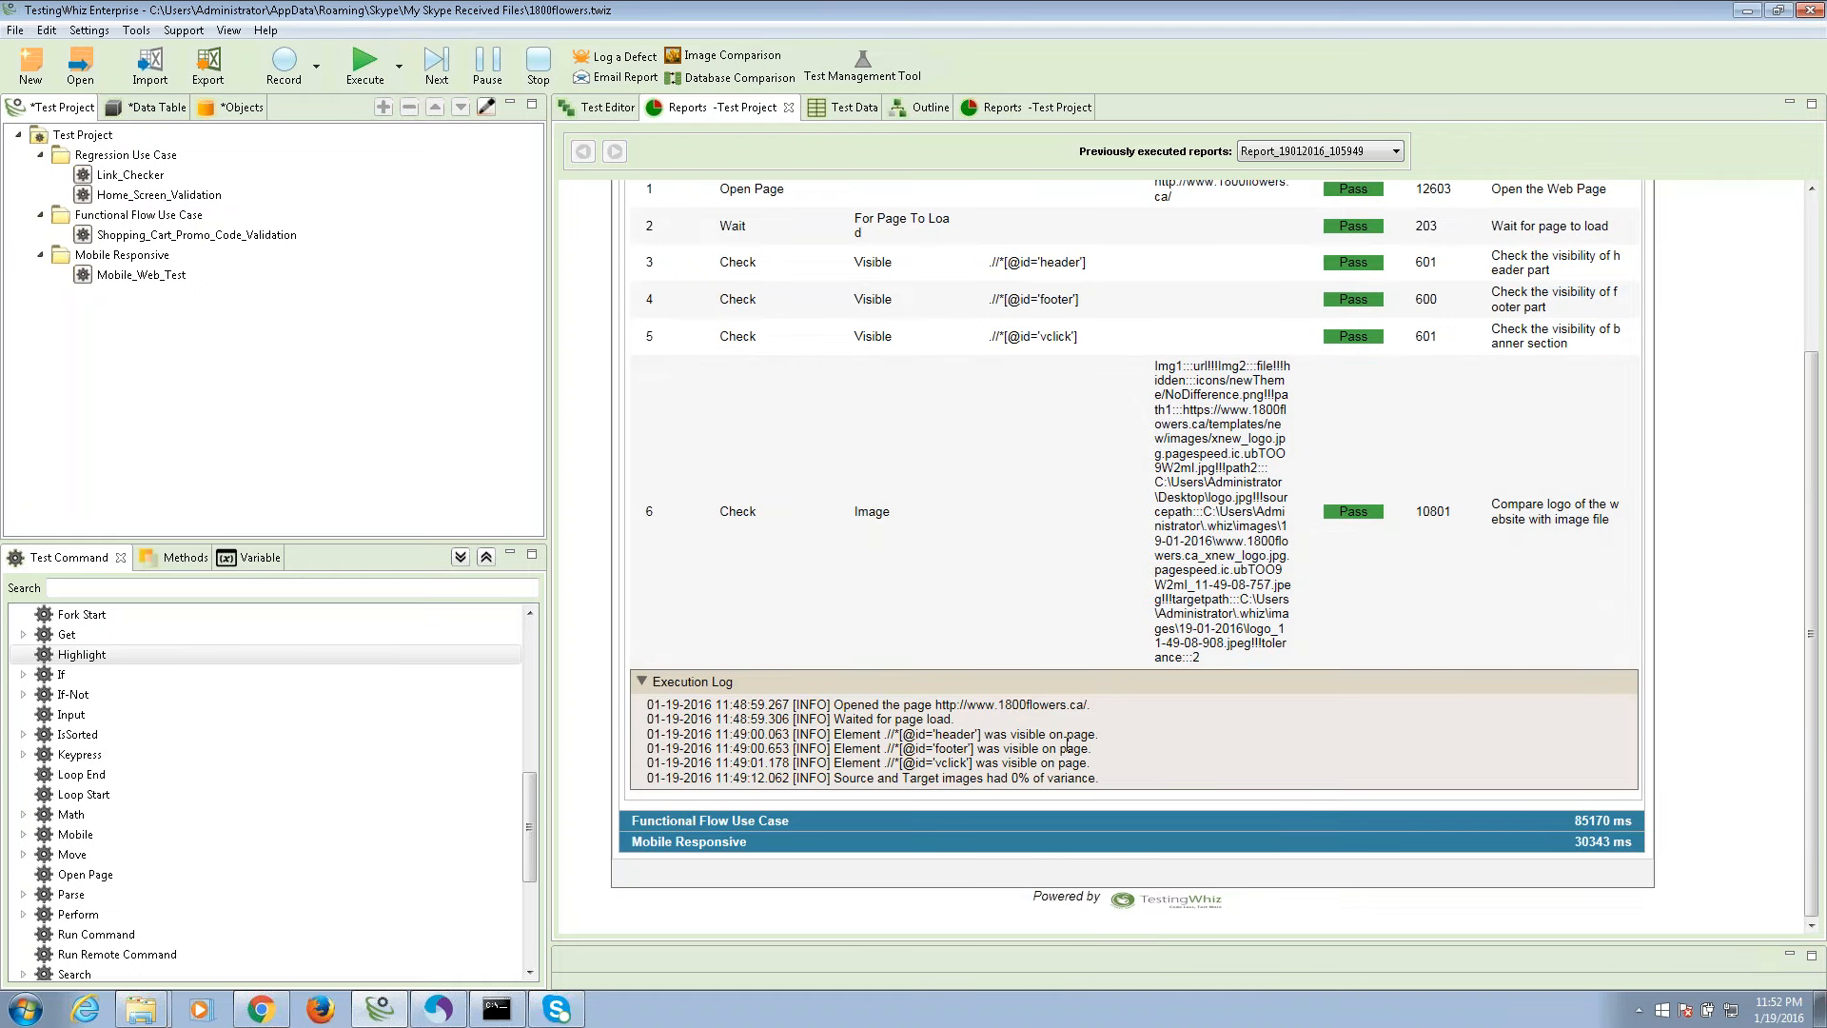
left_click_drag(1112, 750, 909, 742)
left_click(1009, 754)
Check the Functional Flow execution log down to 'You saved: -C$5.00', then return to Jenkins in Chrome.
left_click(852, 822)
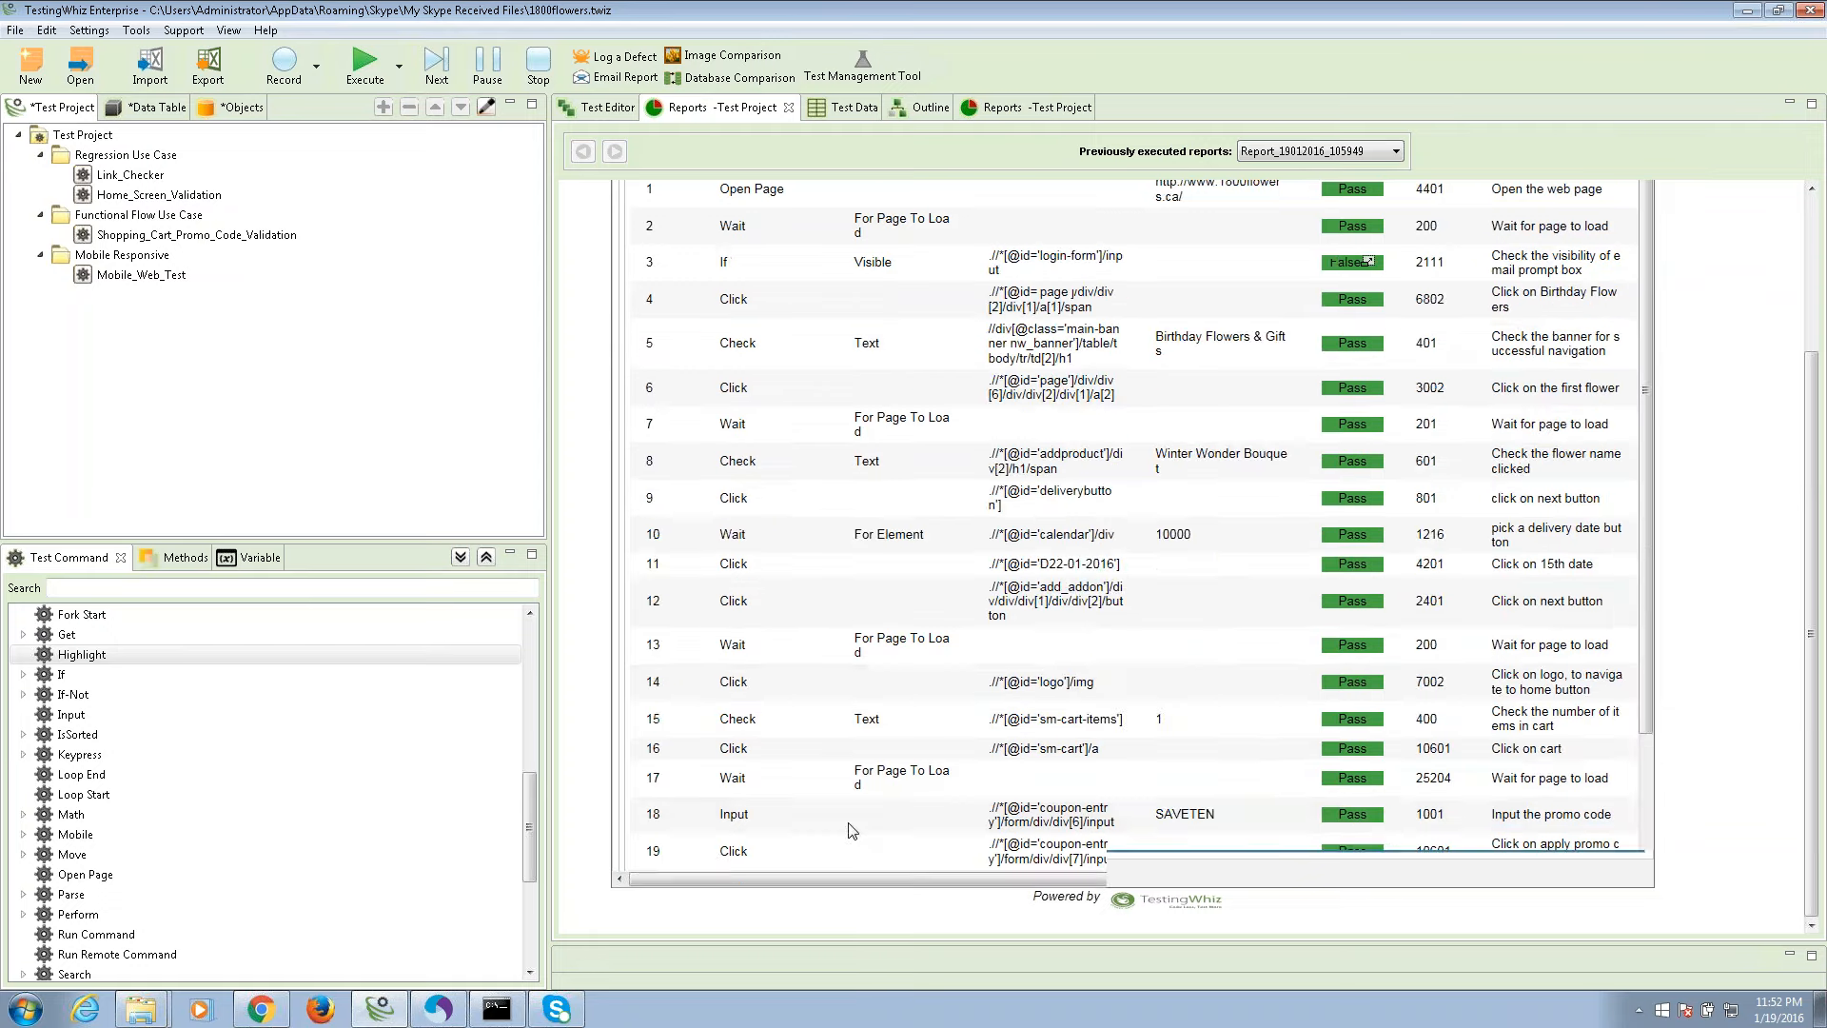
scroll(742, 818, "down", 3)
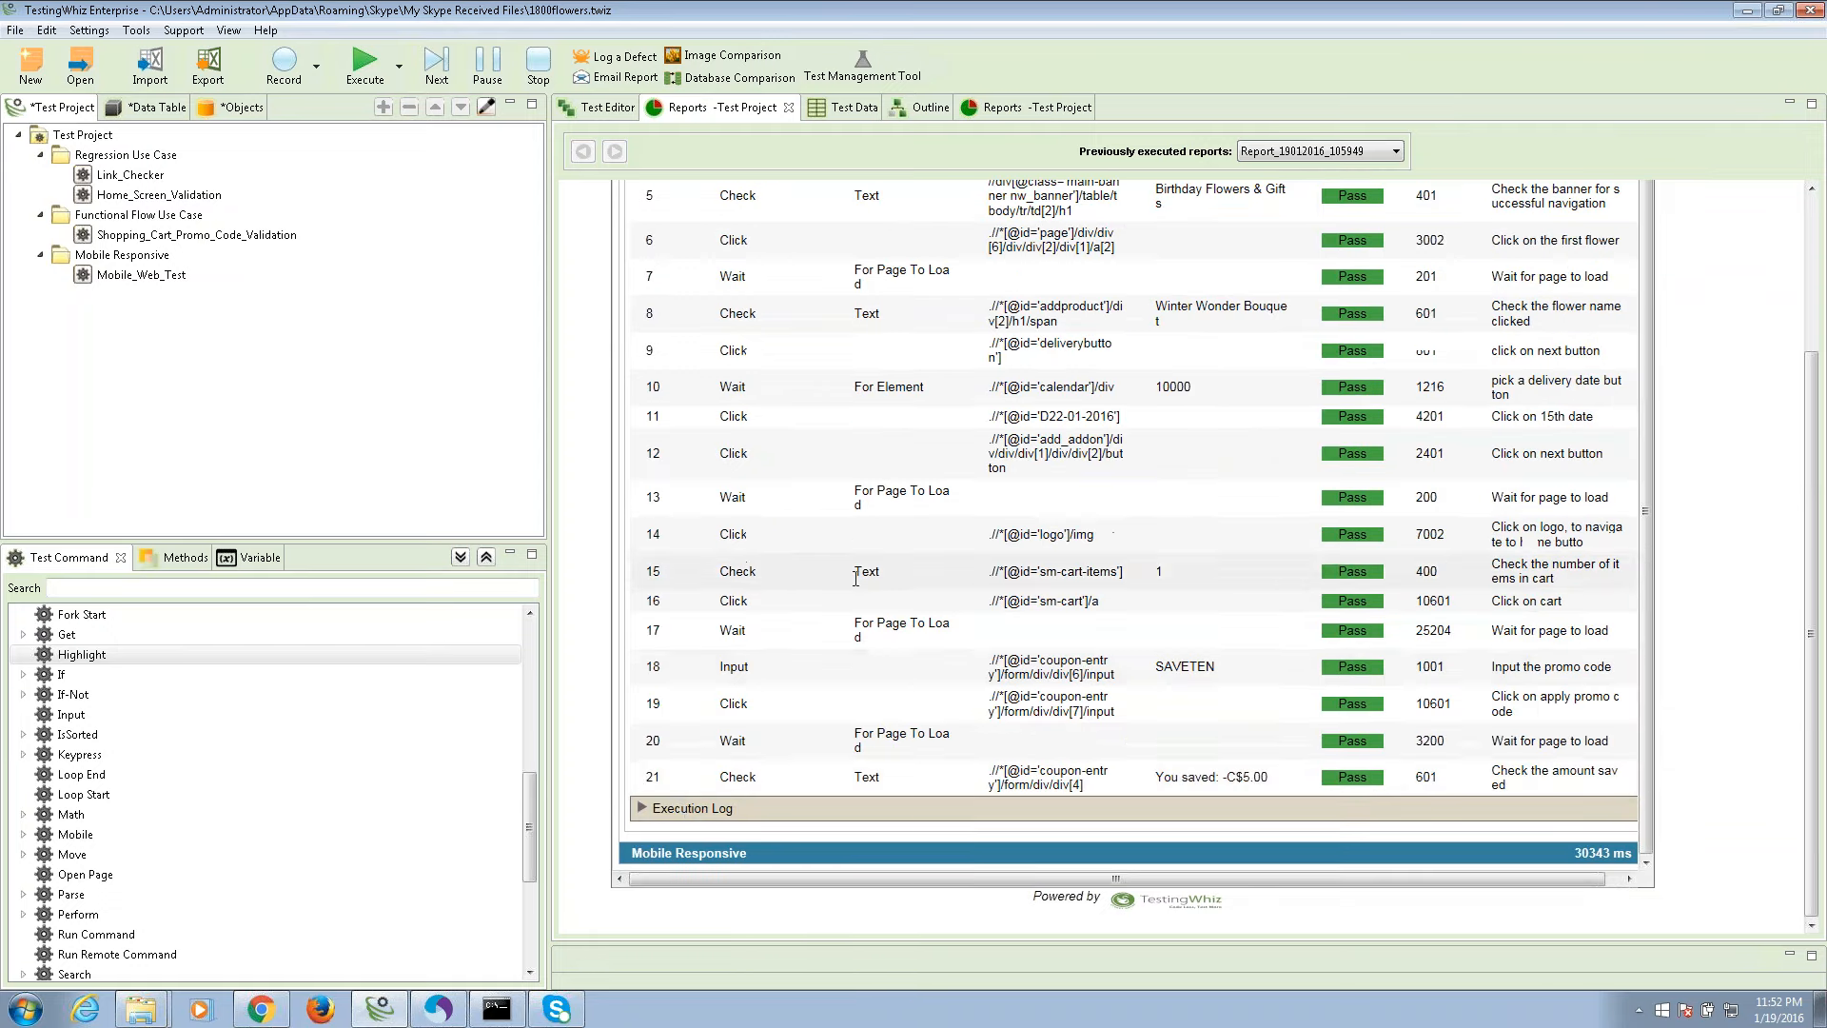
left_click(685, 809)
scroll(864, 559, "down", 6)
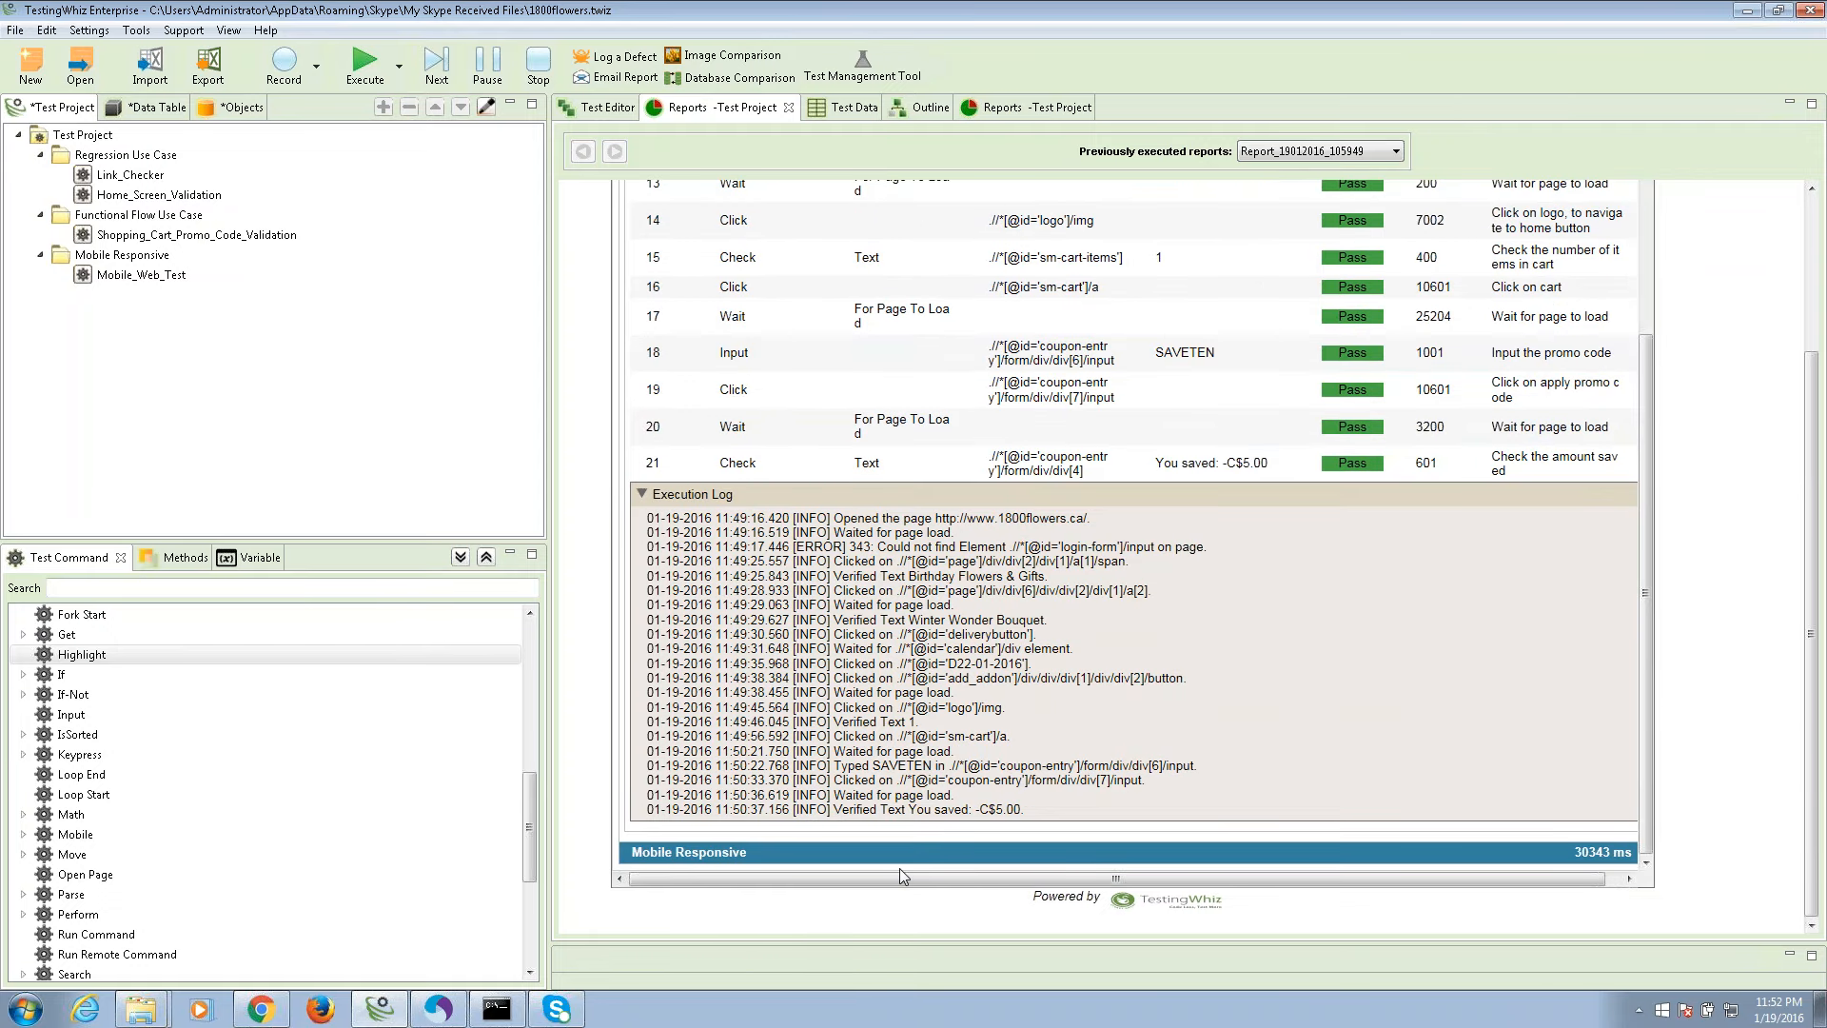
left_click_drag(1113, 817, 647, 516)
left_click(884, 626)
left_click_drag(1038, 814, 639, 516)
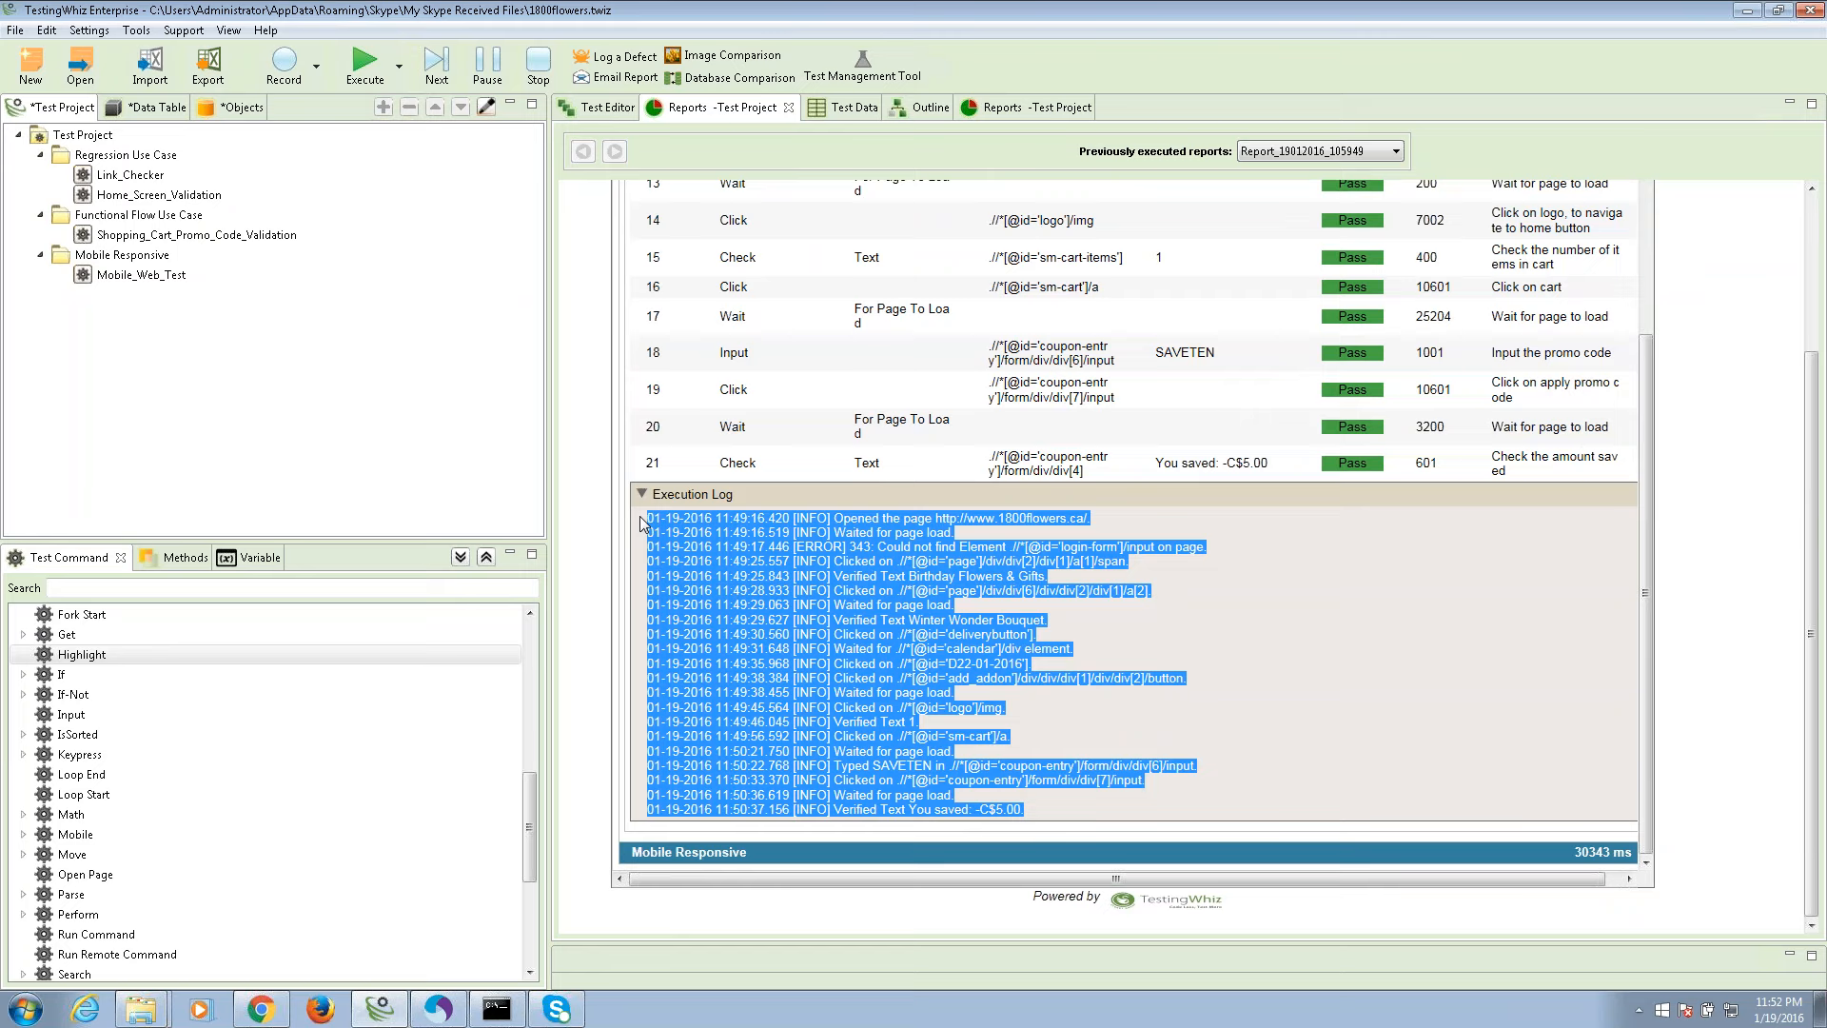
left_click(811, 620)
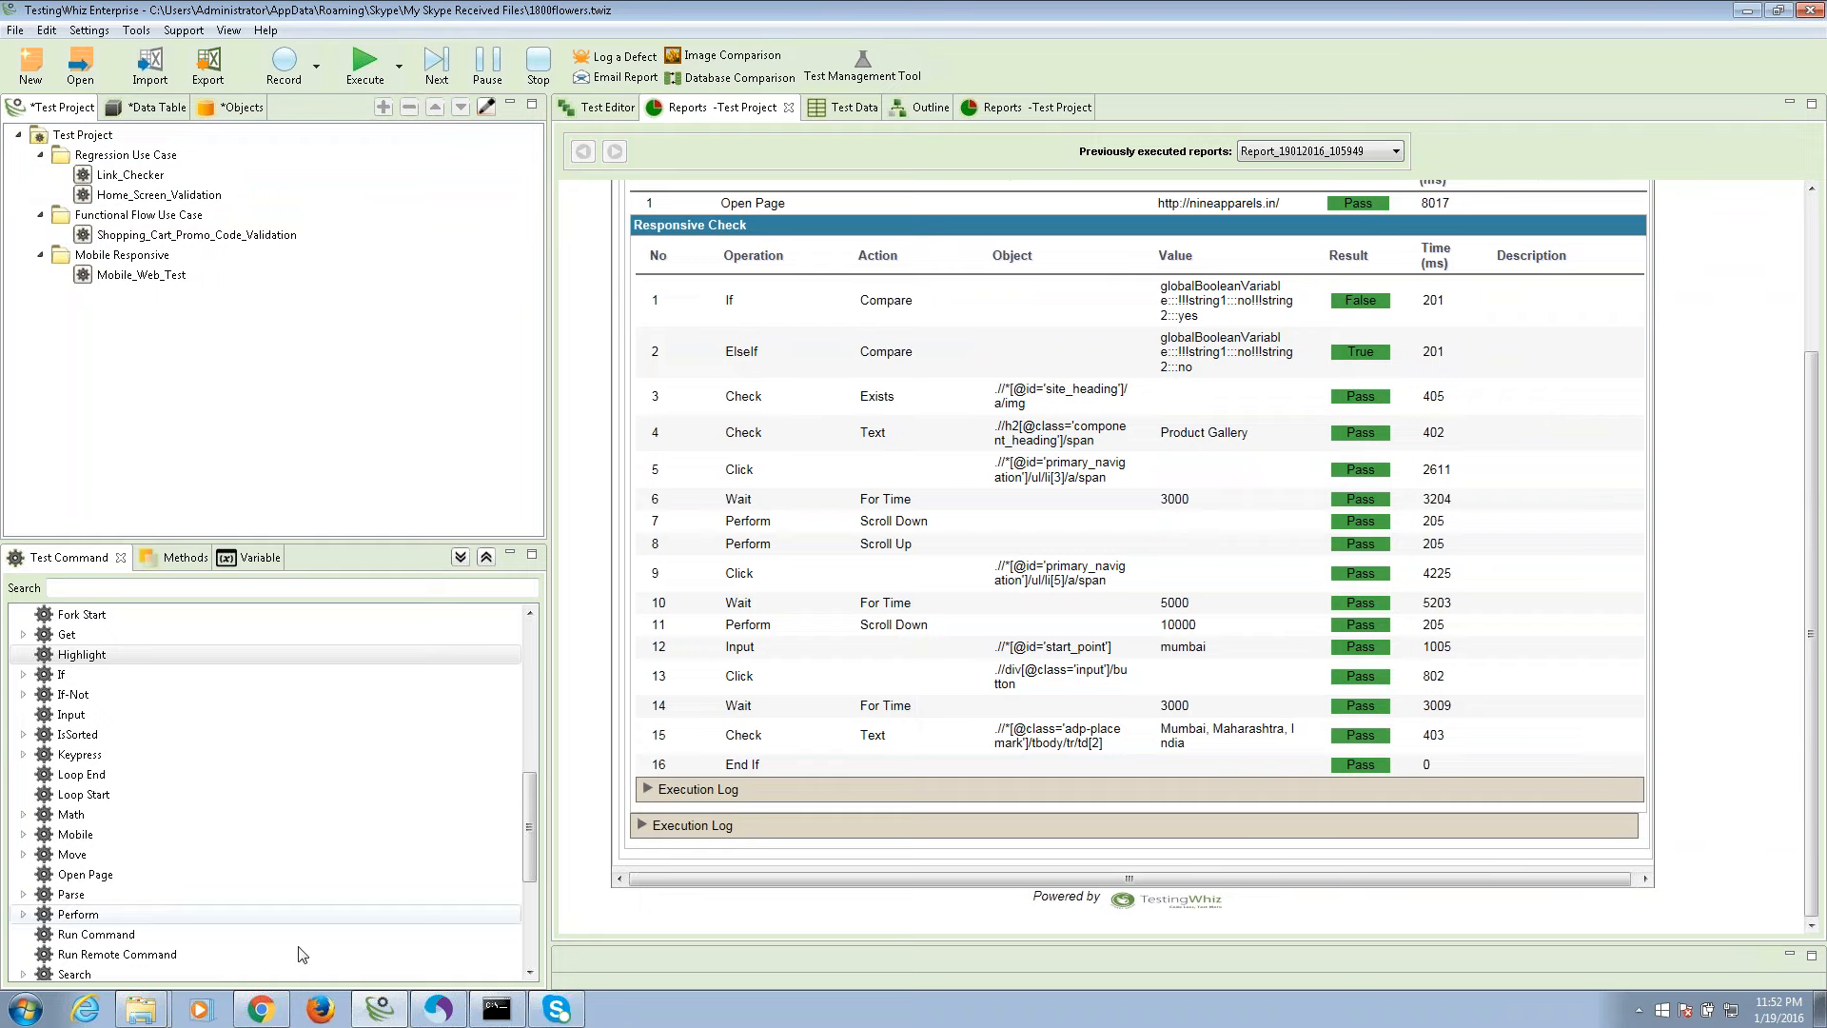
left_click(257, 1013)
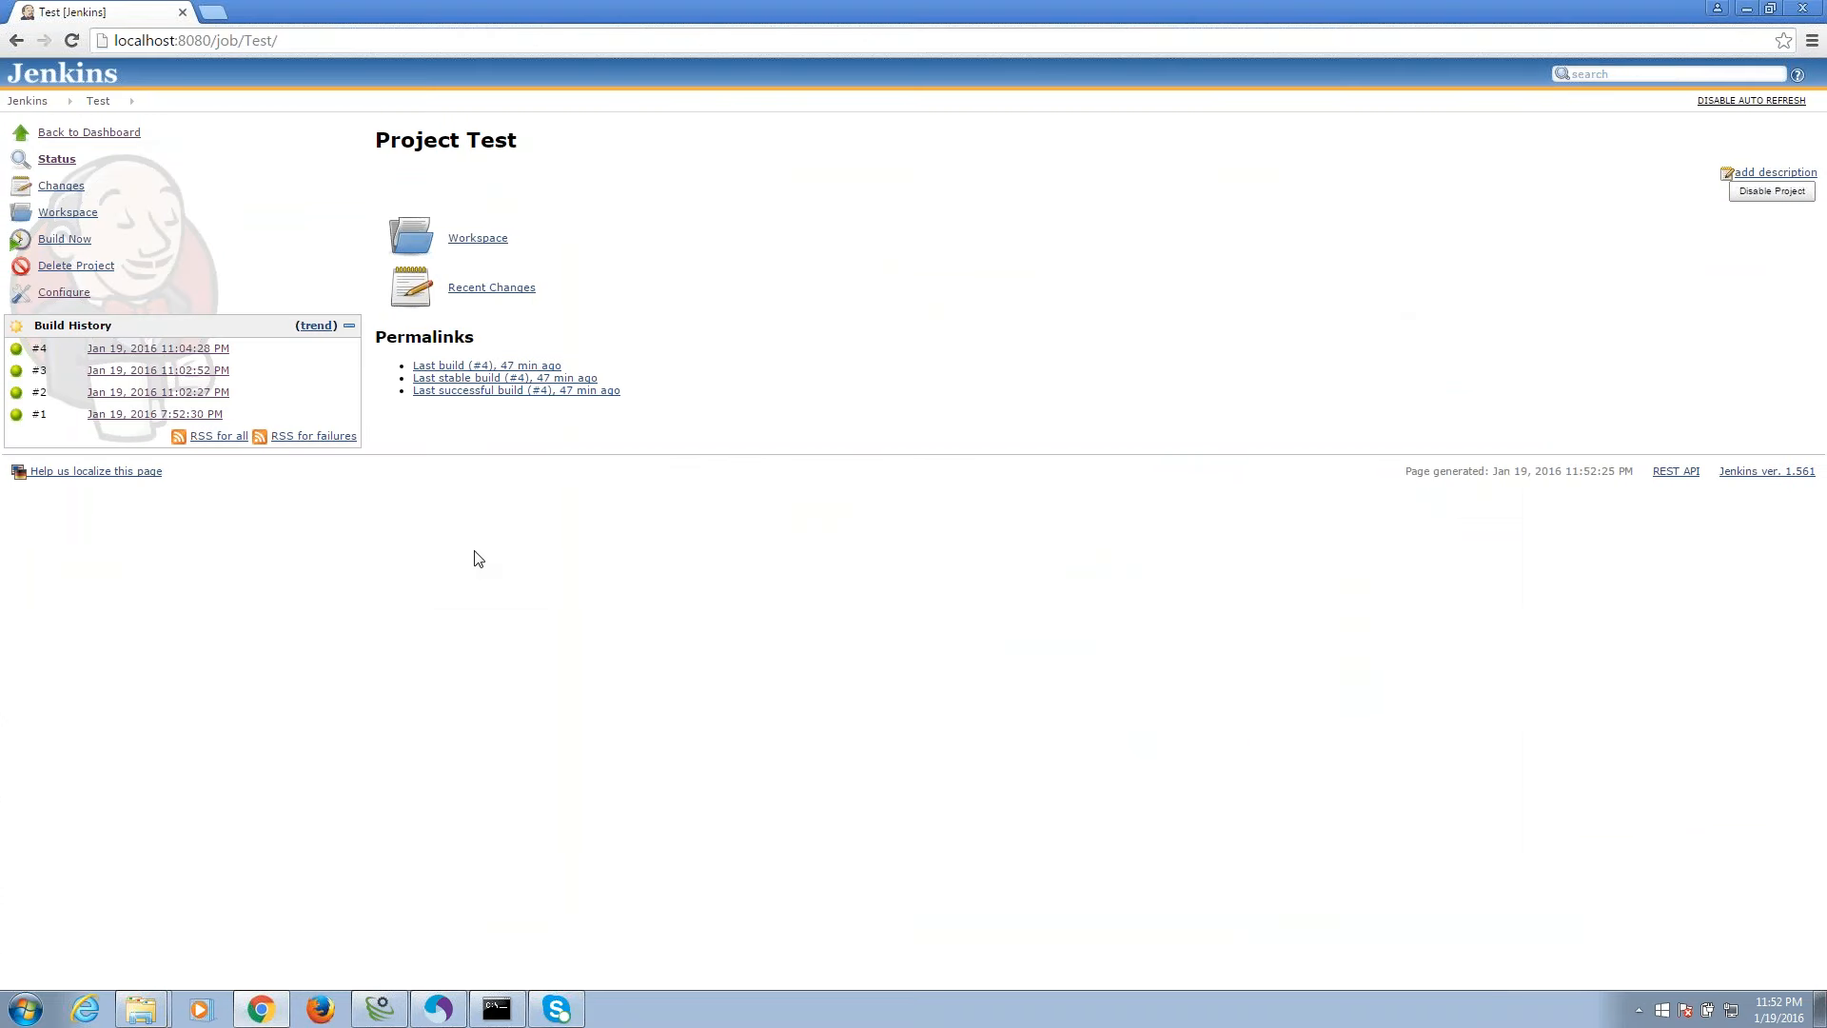
From the Jenkins dashboard, start build #5 of the Test job with Build Now.
left_click(69, 84)
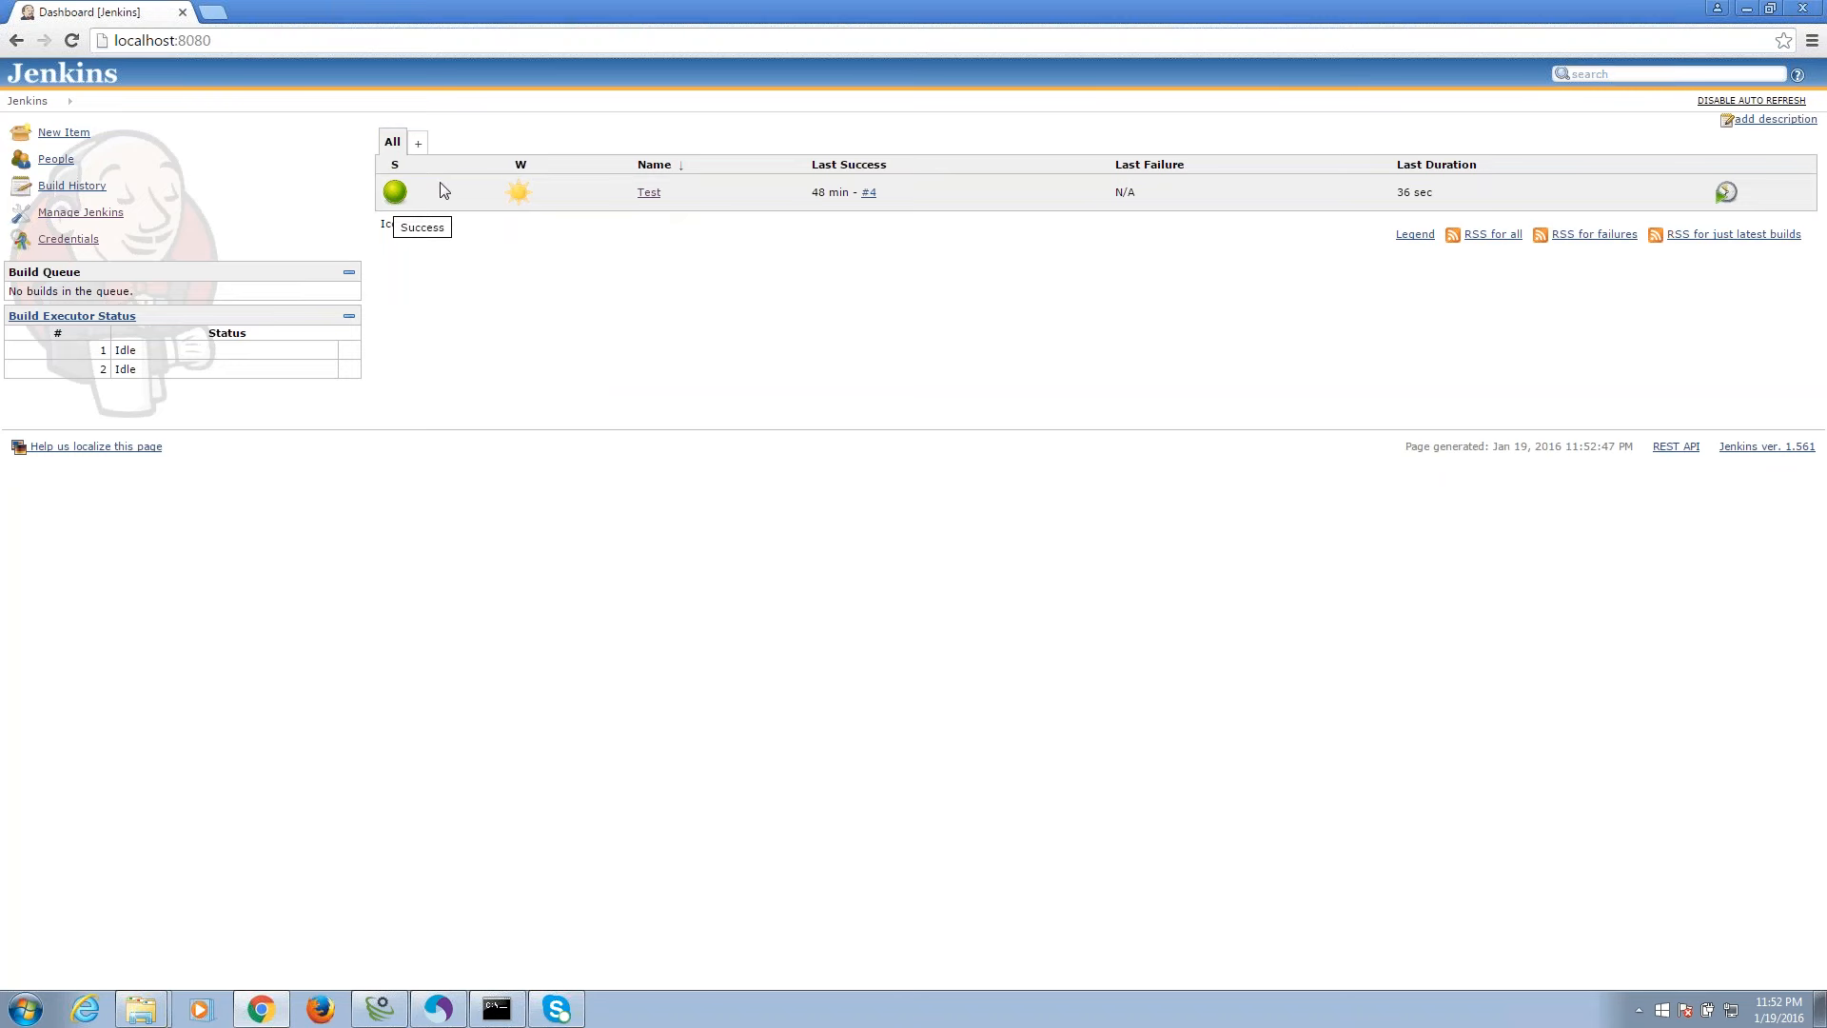
mouse_move(522, 194)
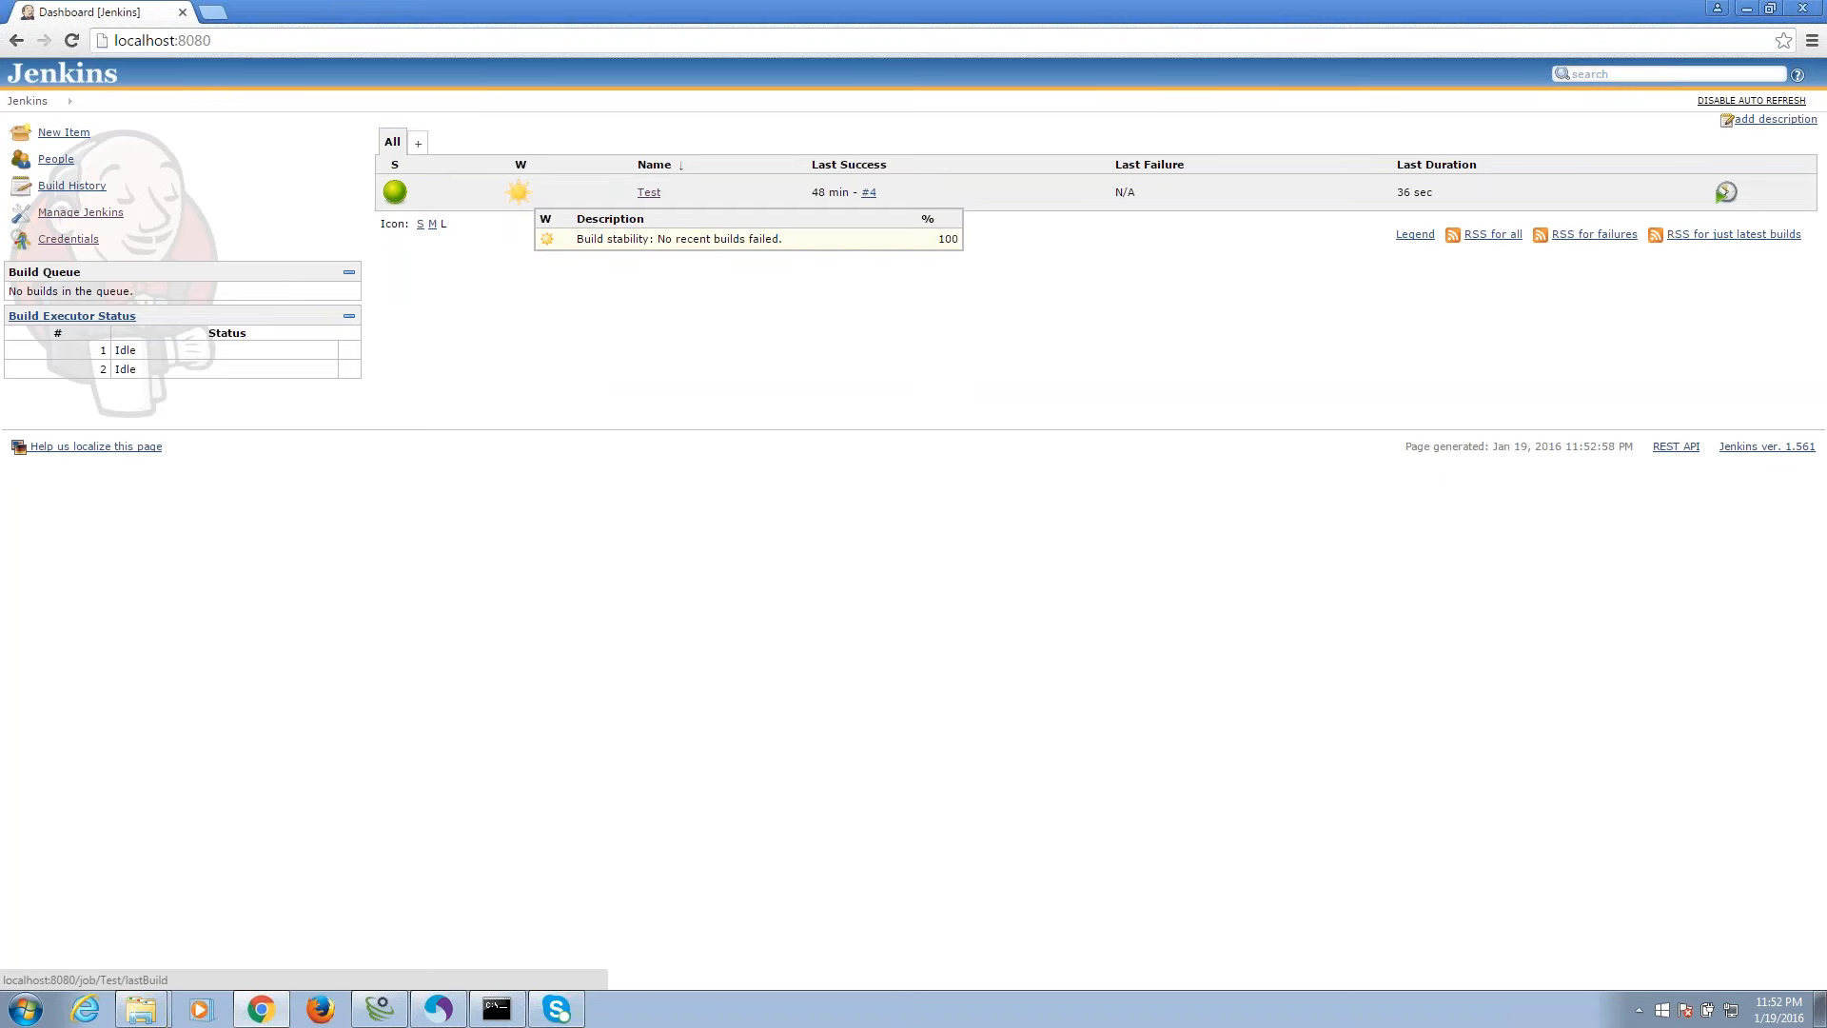
mouse_move(666, 196)
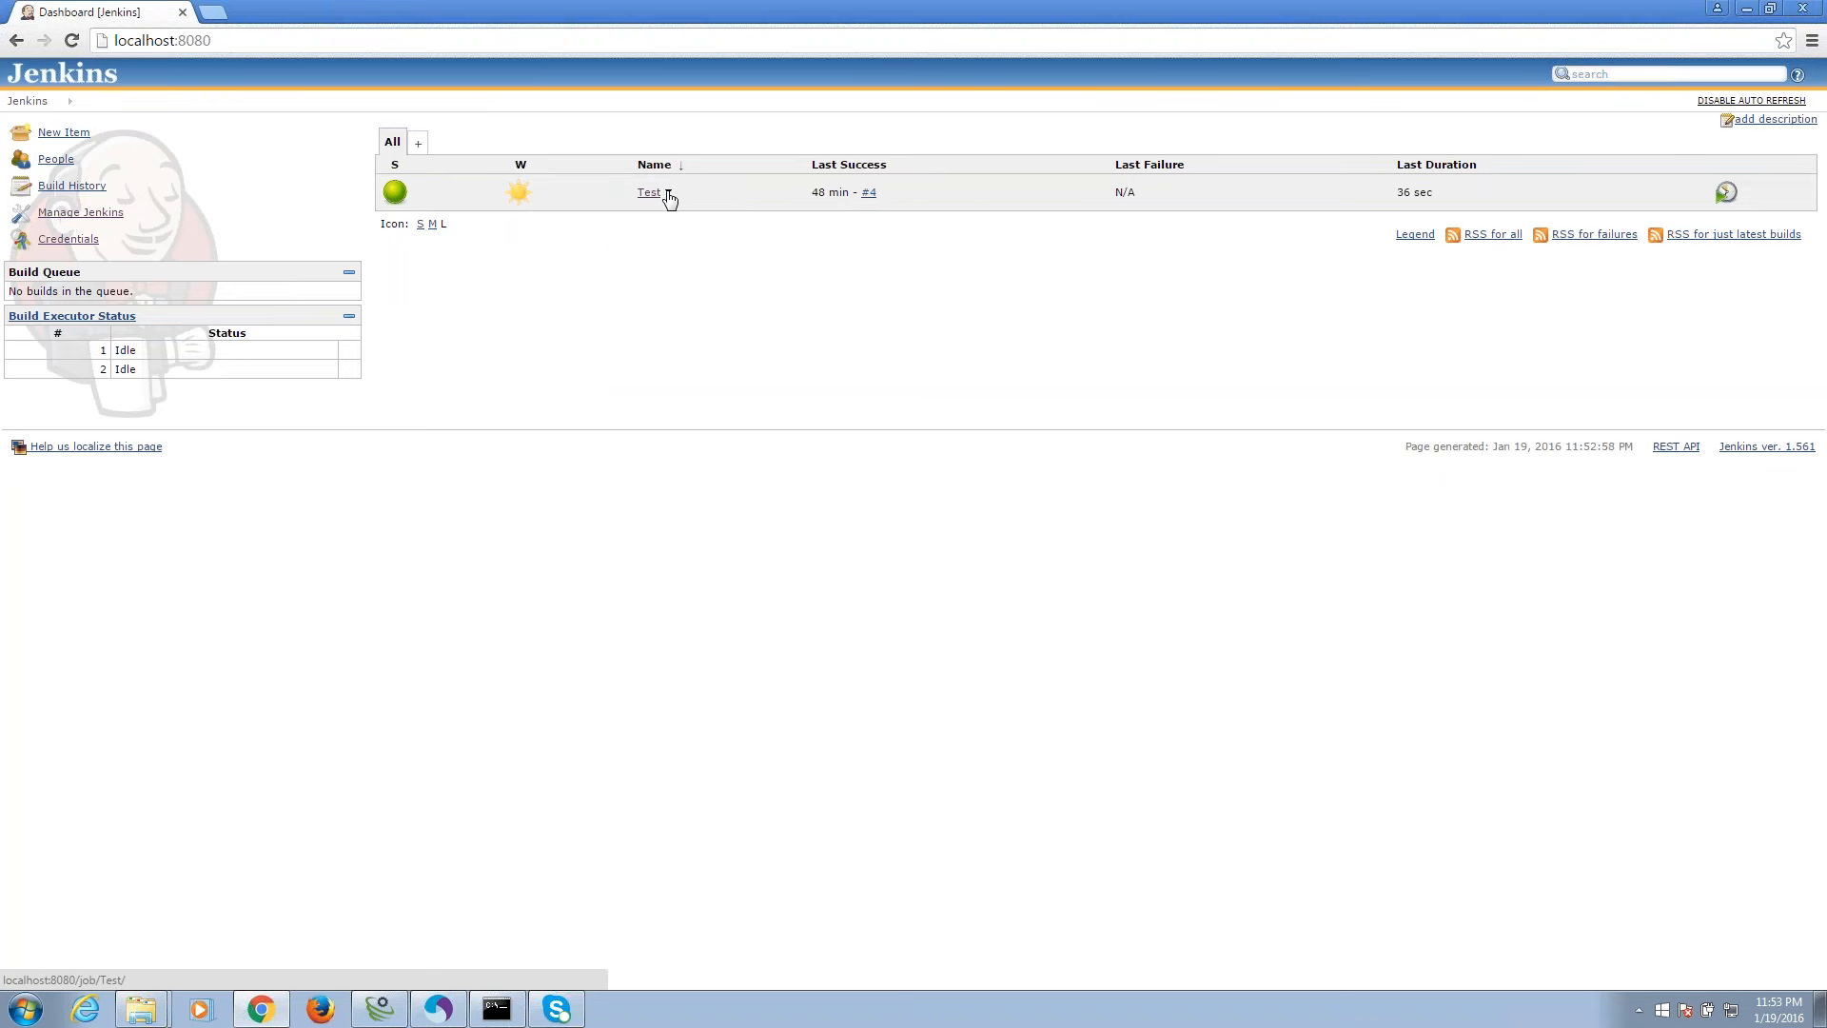
left_click(669, 195)
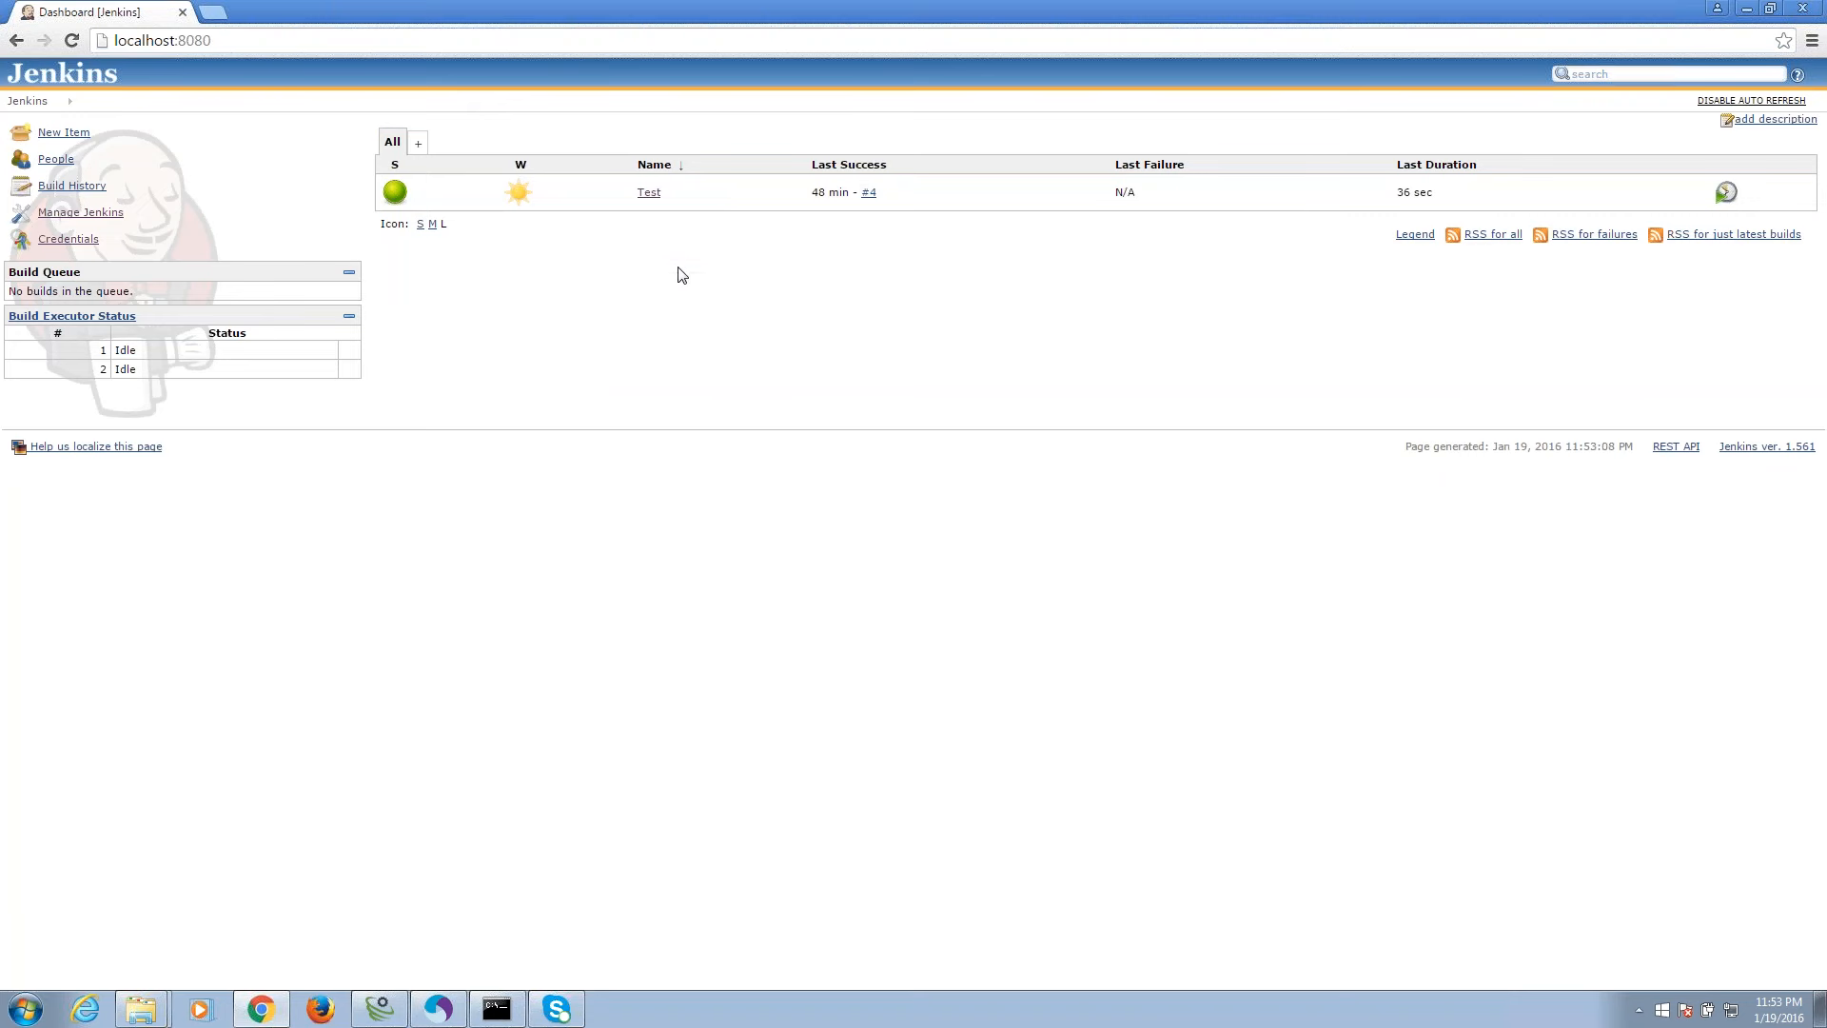
left_click(669, 194)
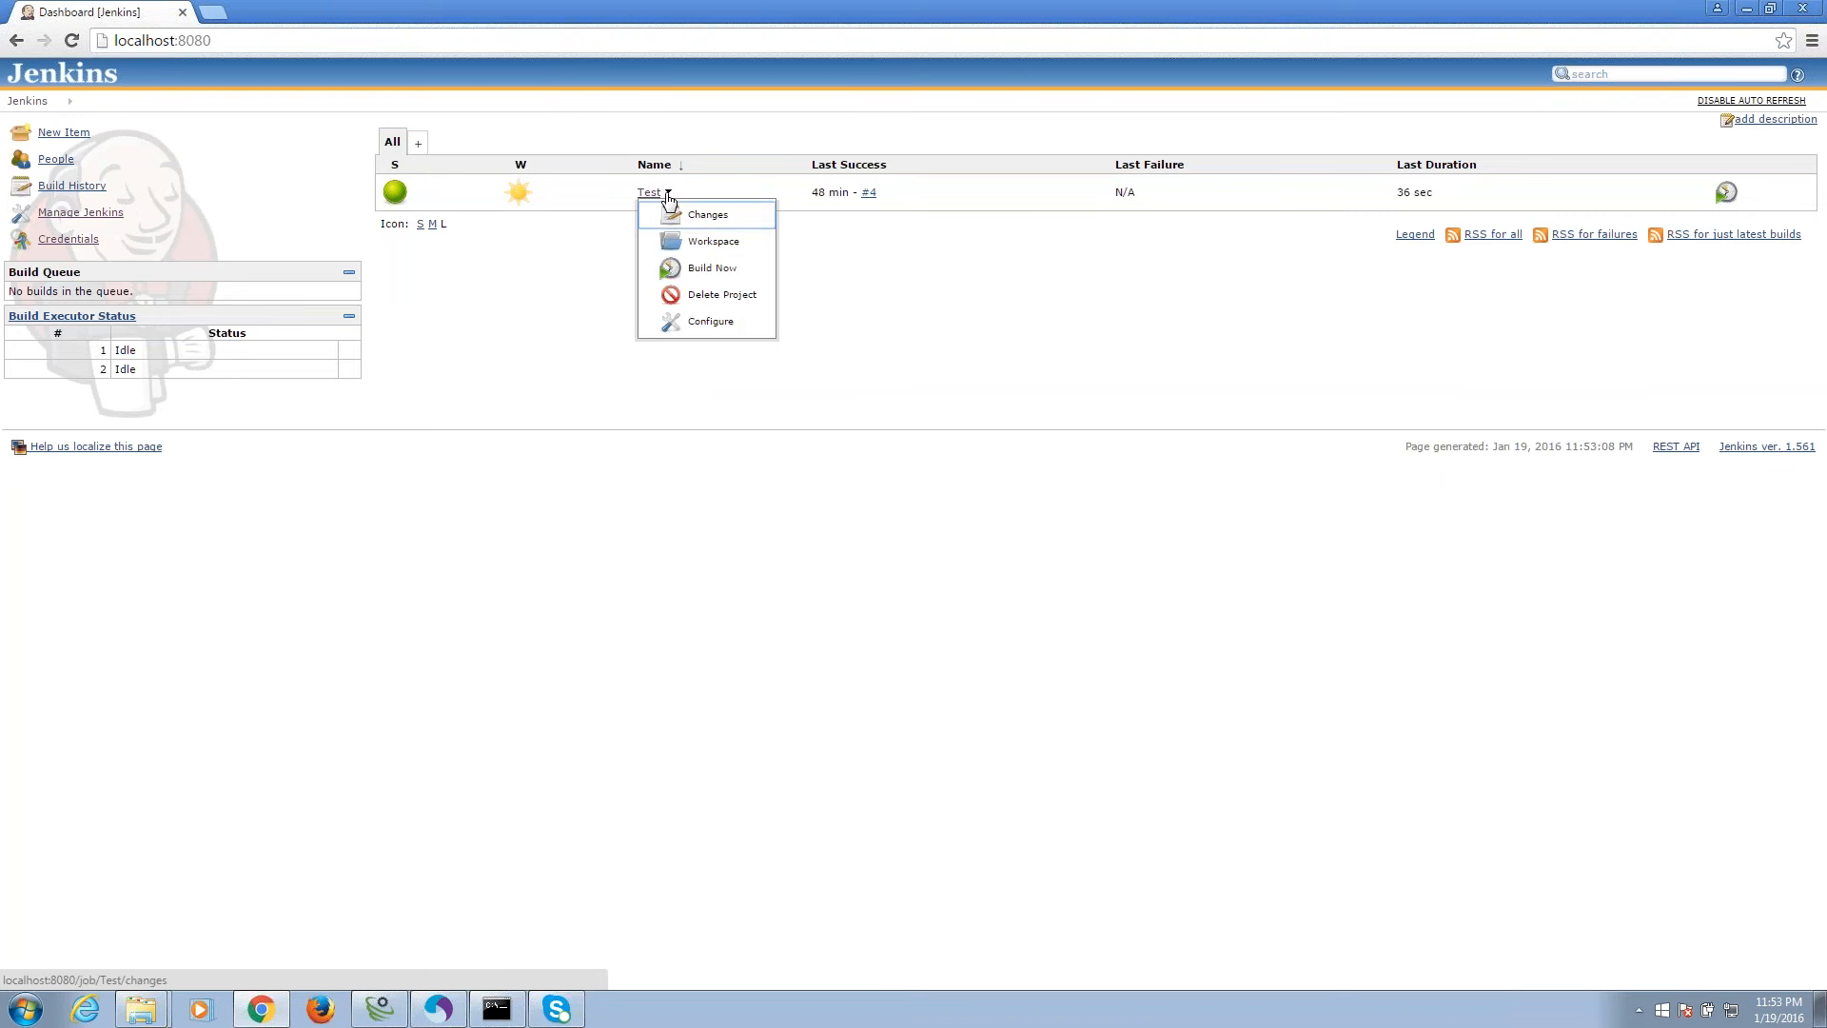
left_click(676, 268)
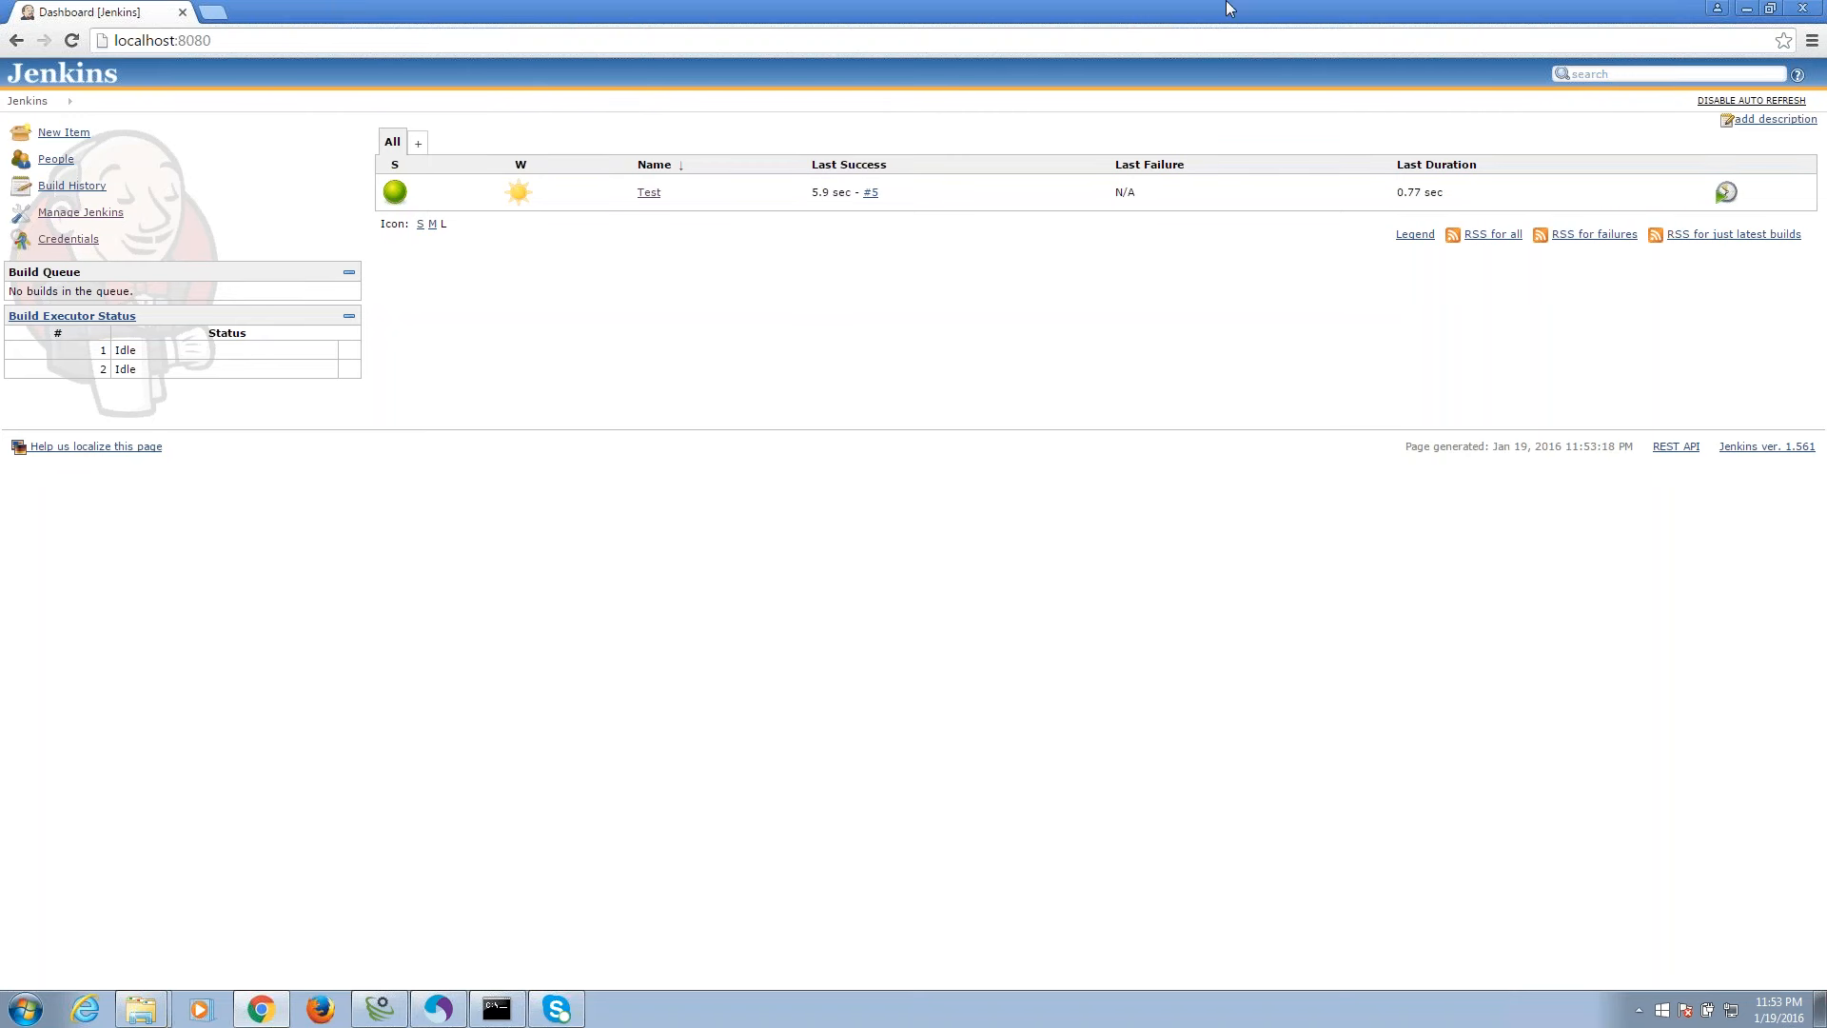
Trigger build #6 from the Test project page, then return to TestingWhiz.
left_click(649, 193)
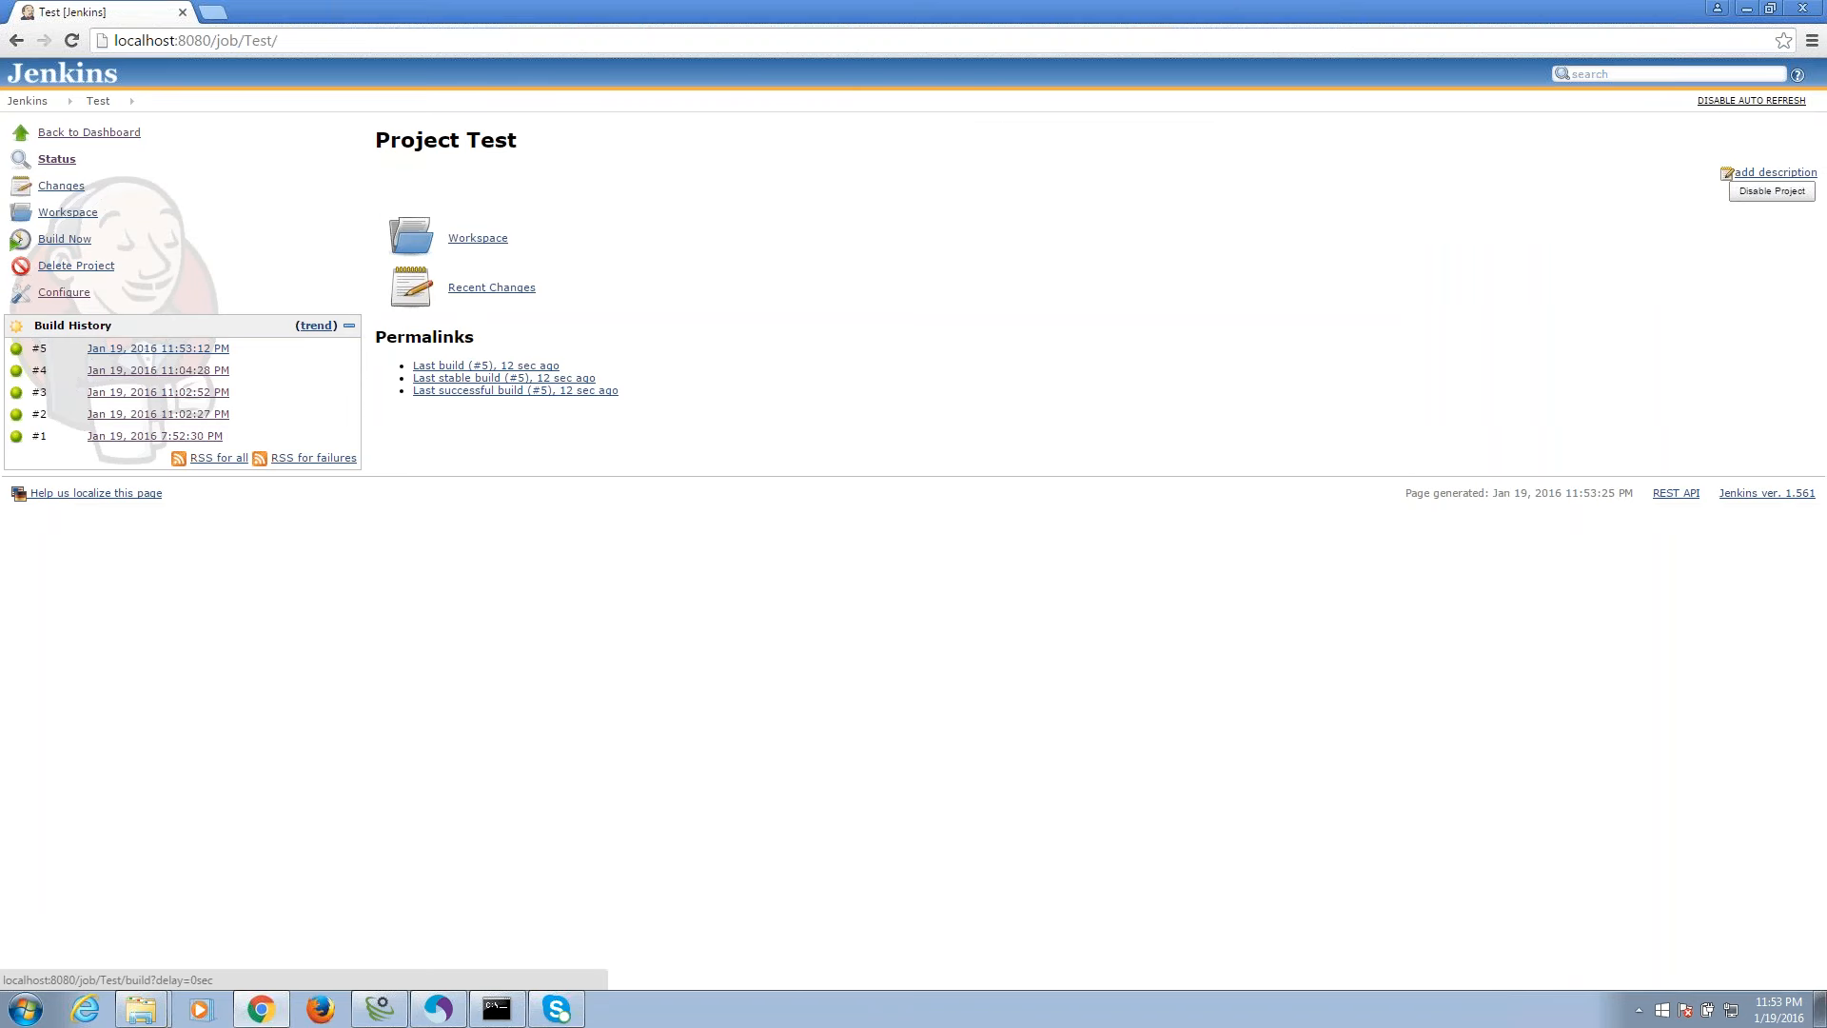
left_click(64, 239)
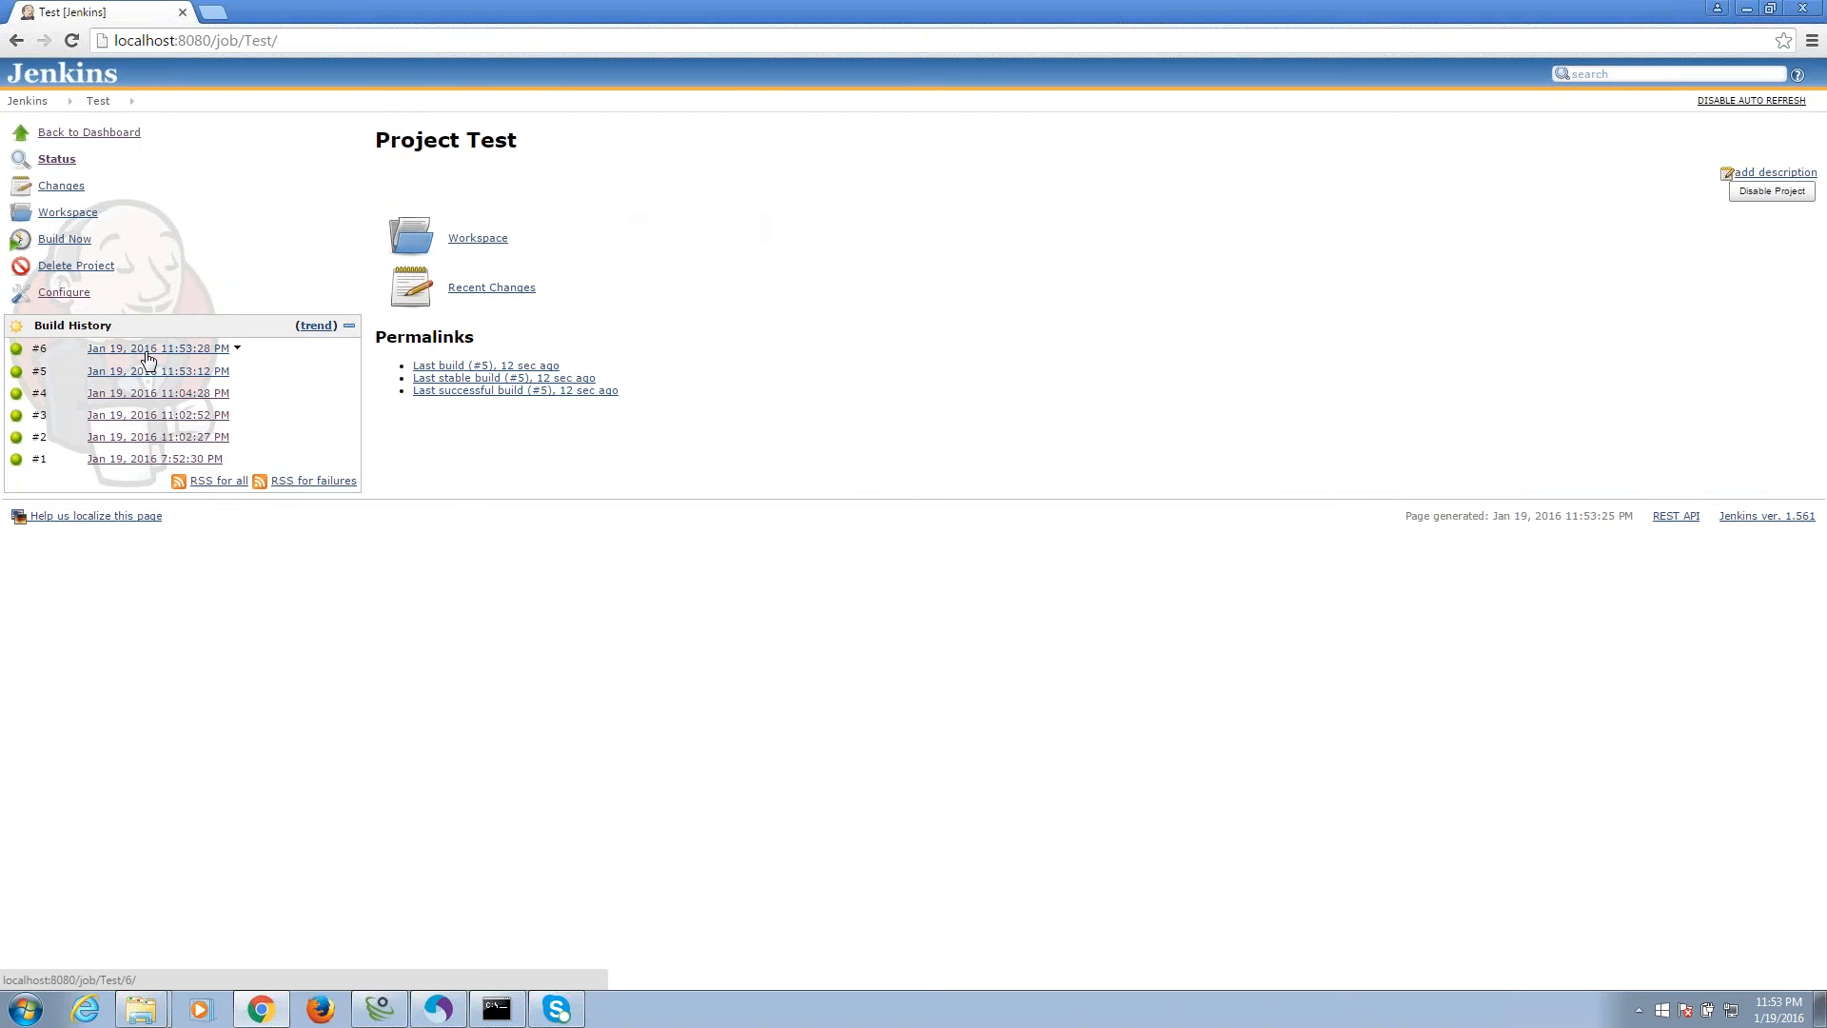
left_click(380, 1009)
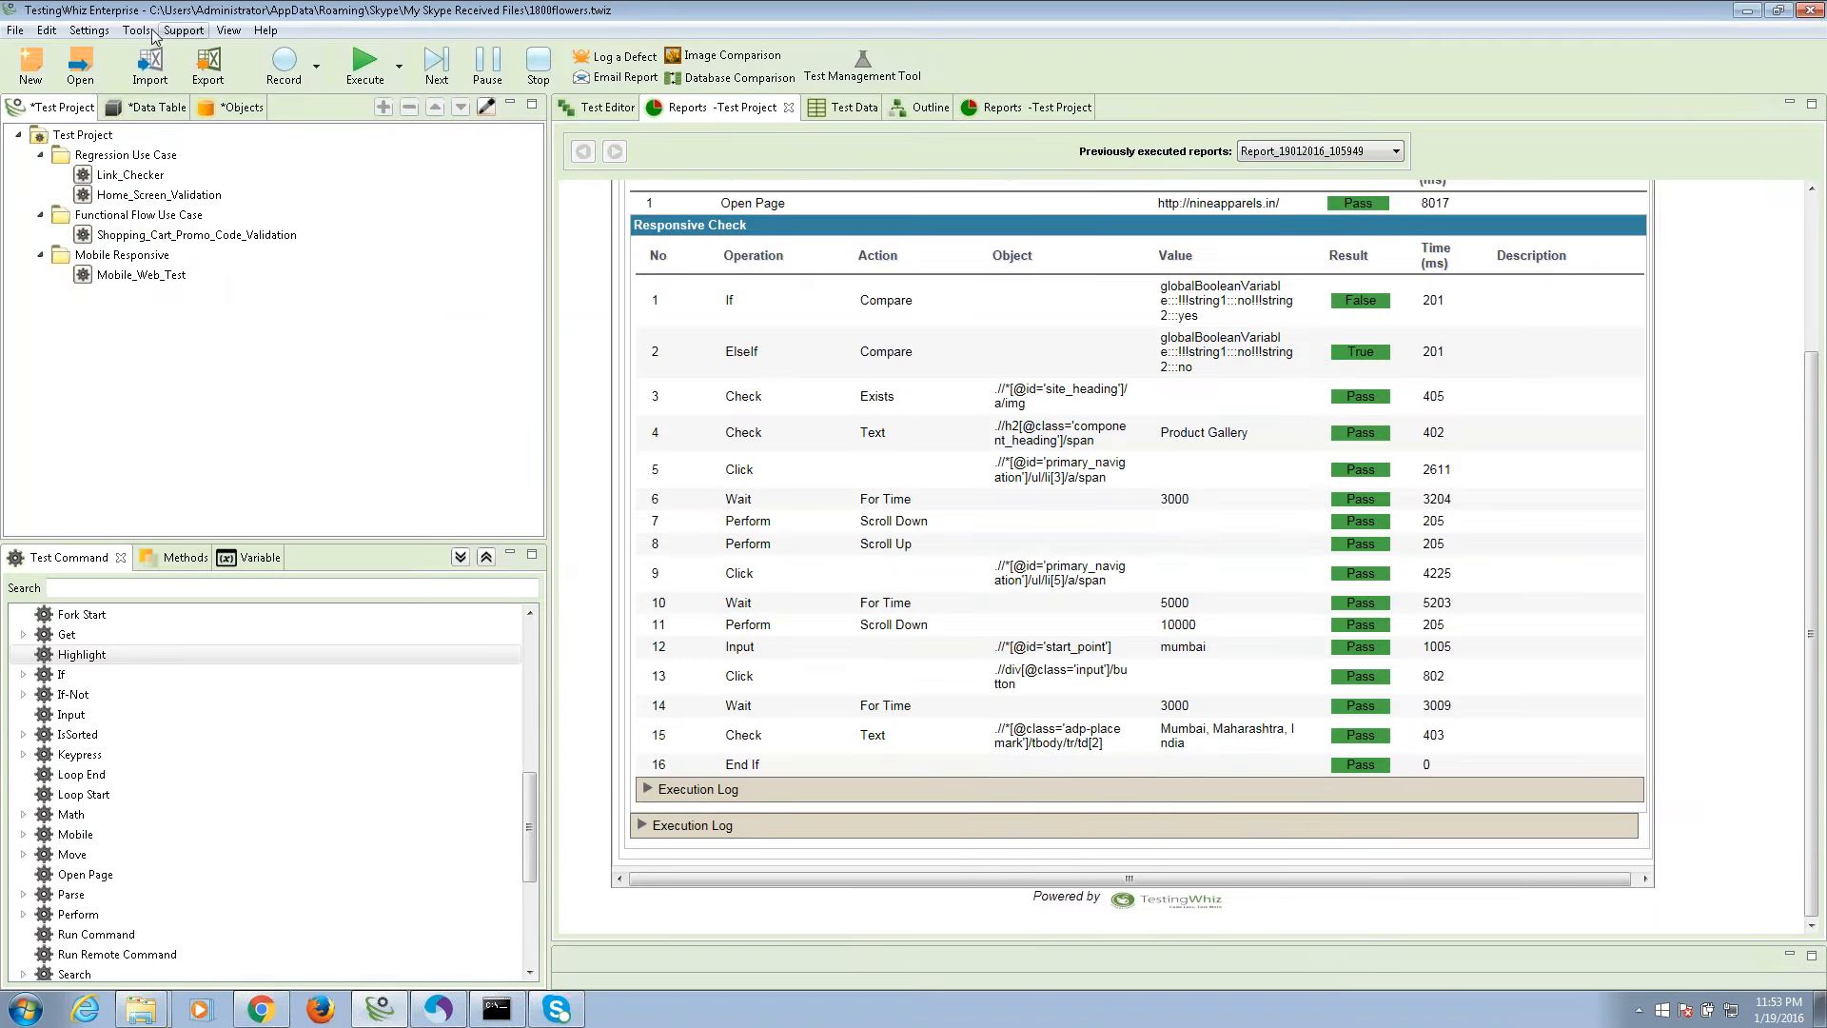
Glance at the Tools menu and the jenkins.war console, then return to Jenkins' Test project page.
left_click(138, 31)
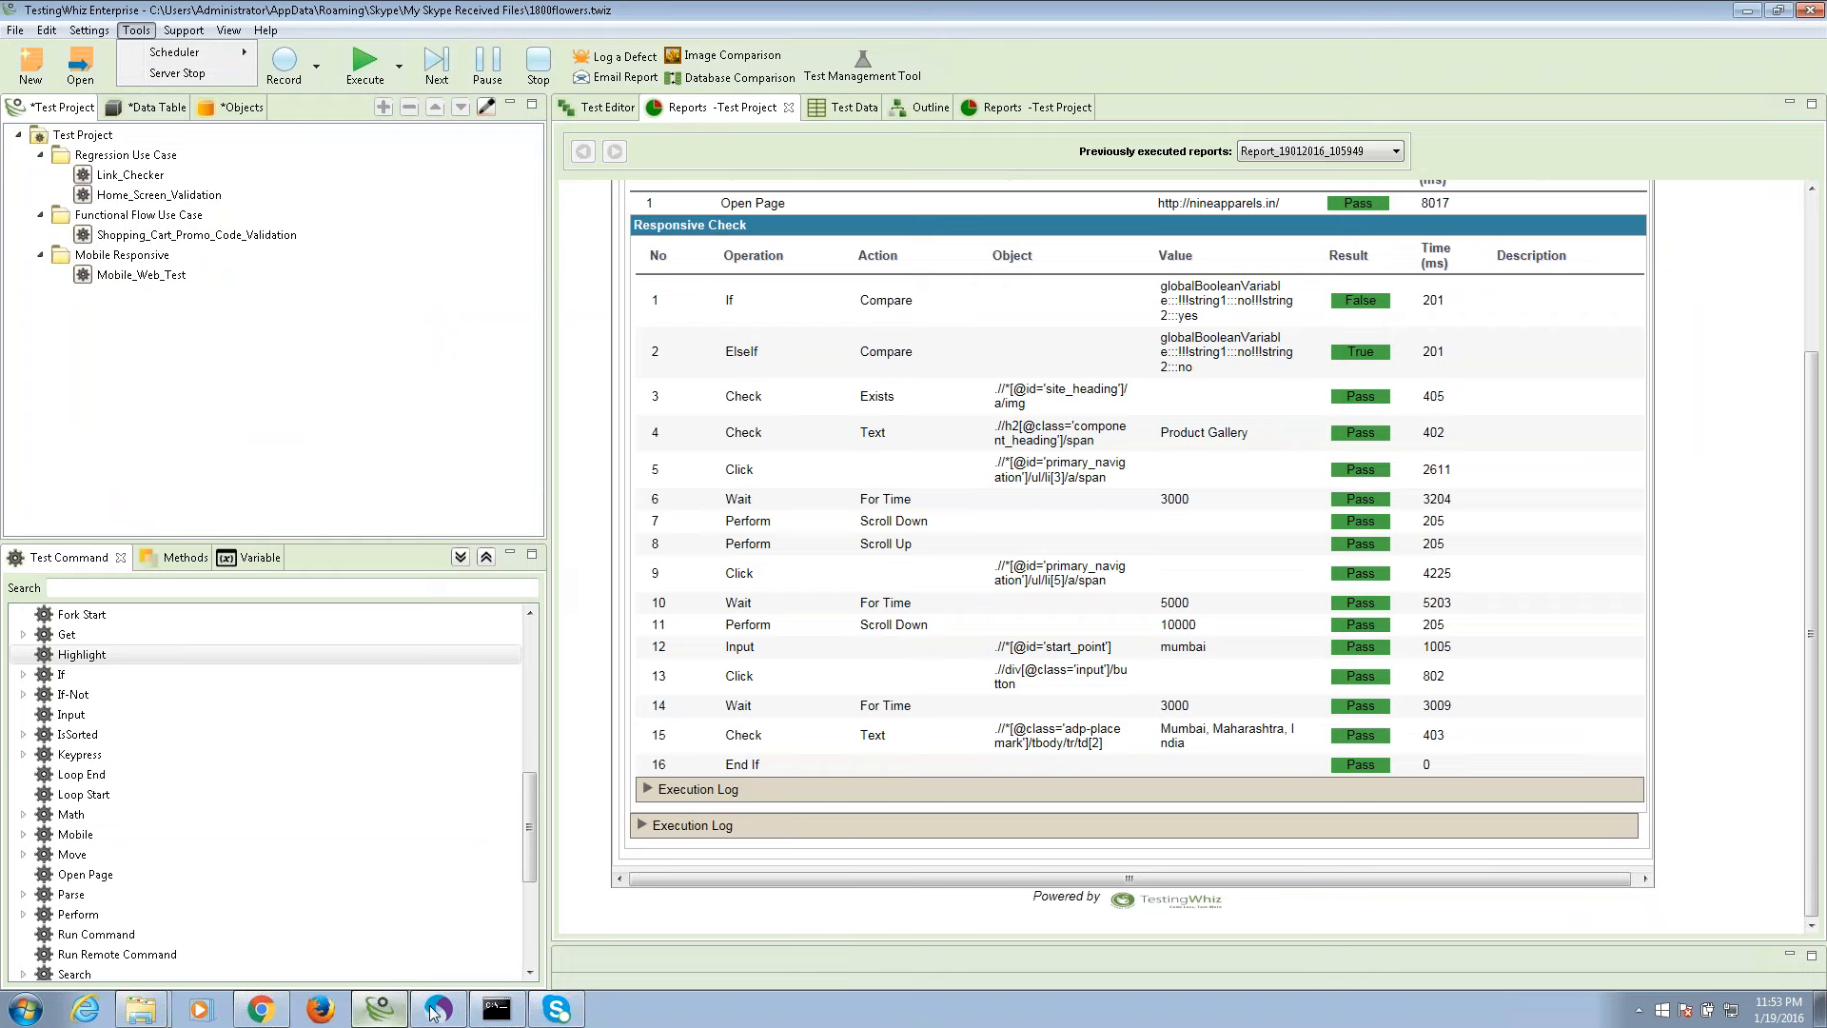
left_click(497, 1010)
left_click(497, 1011)
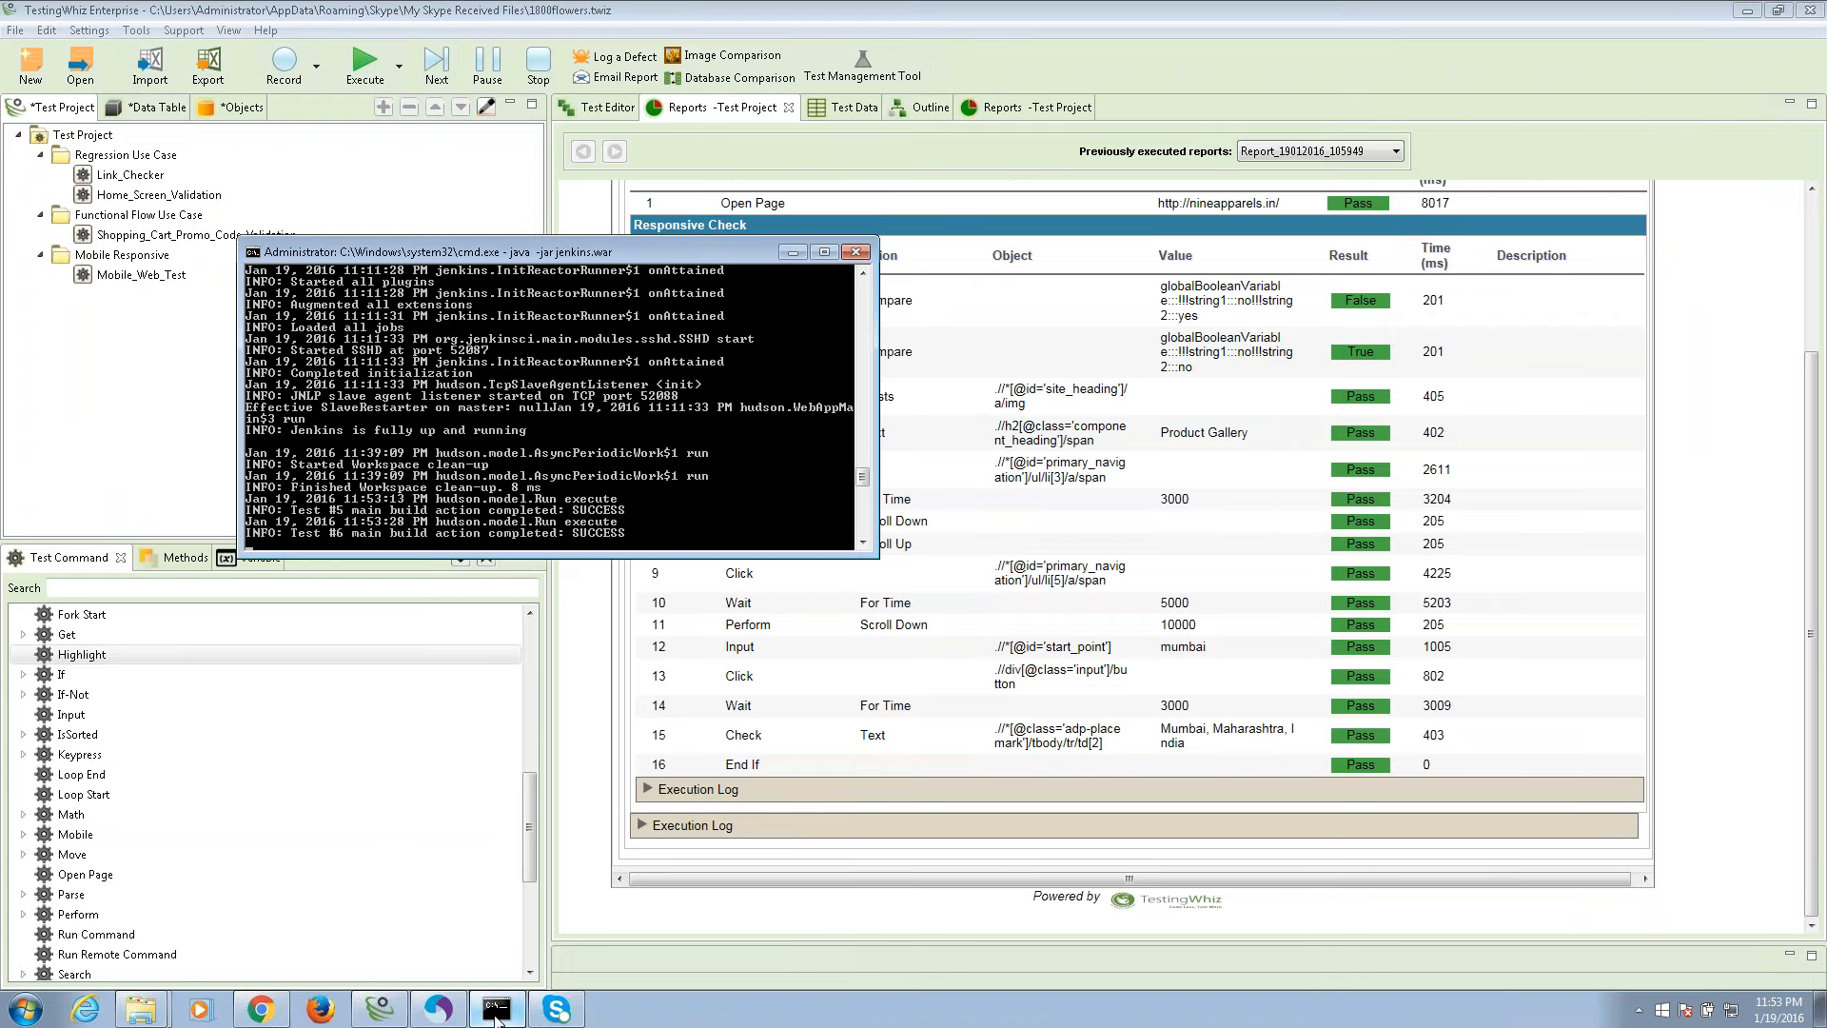
left_click(497, 1014)
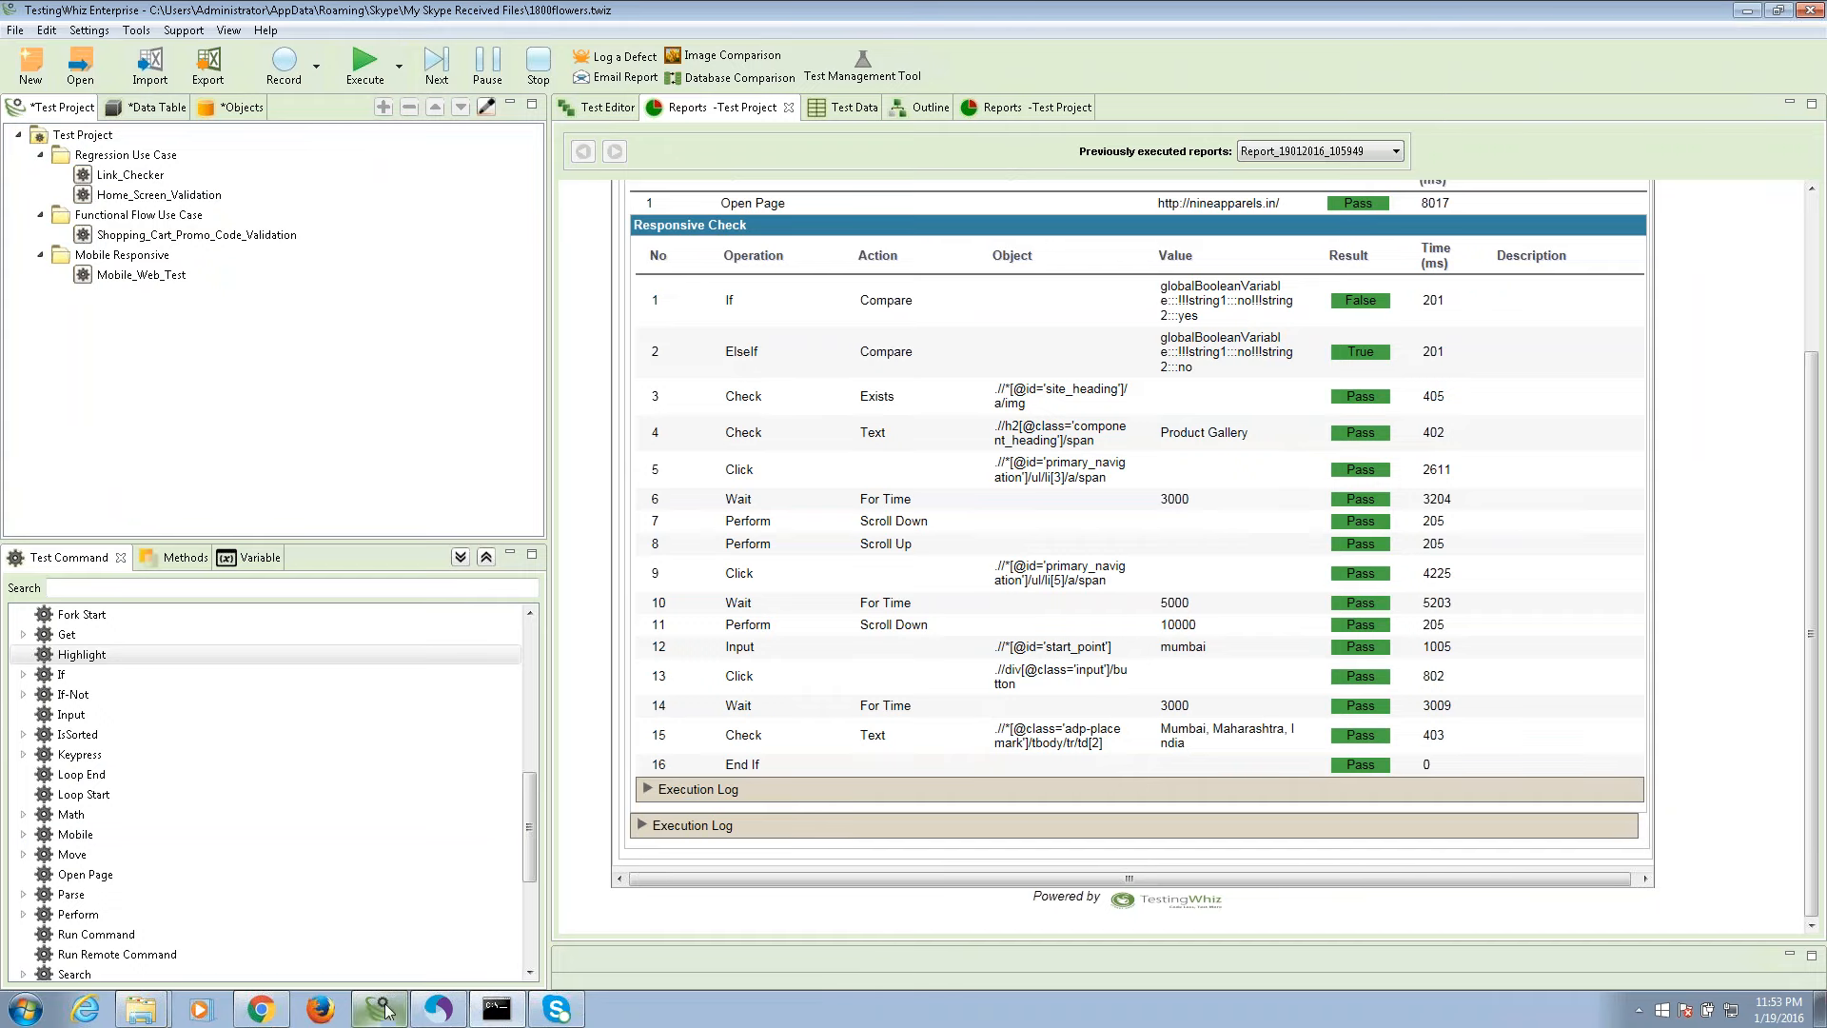
left_click(277, 1017)
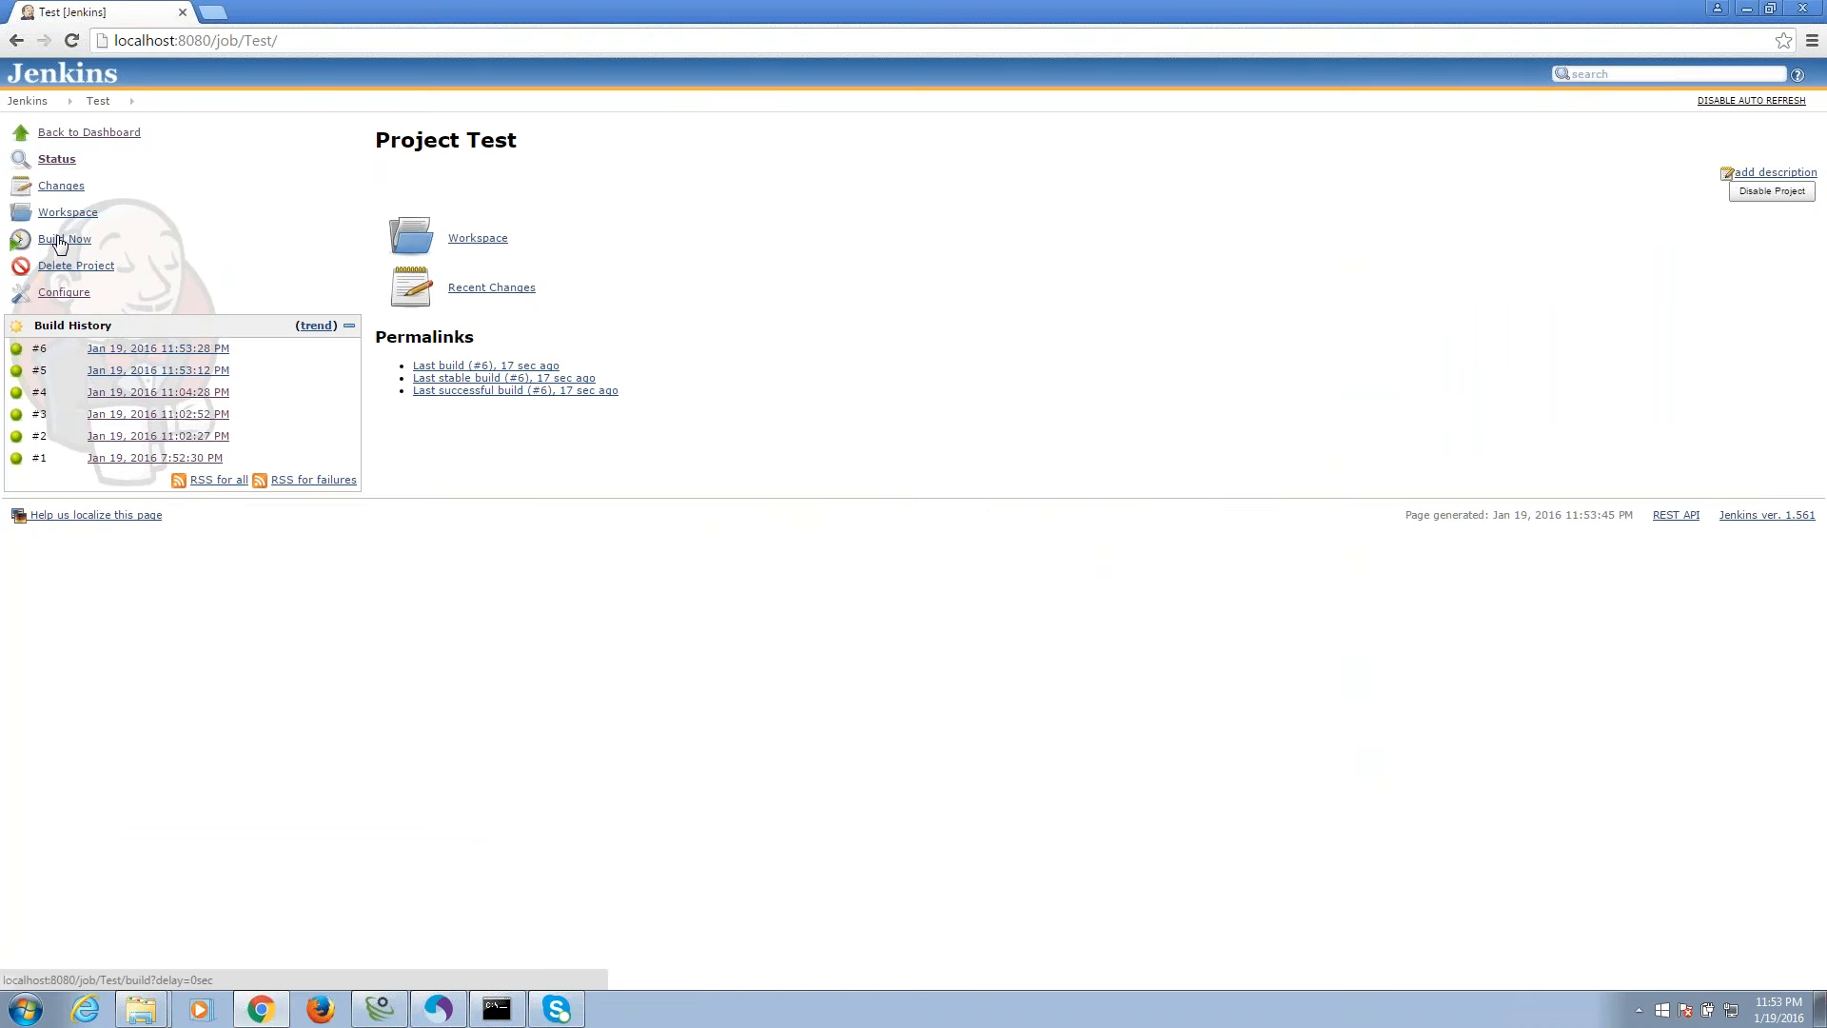
Look through the Test job configuration and stored credentials, leaving without saving.
left_click(74, 293)
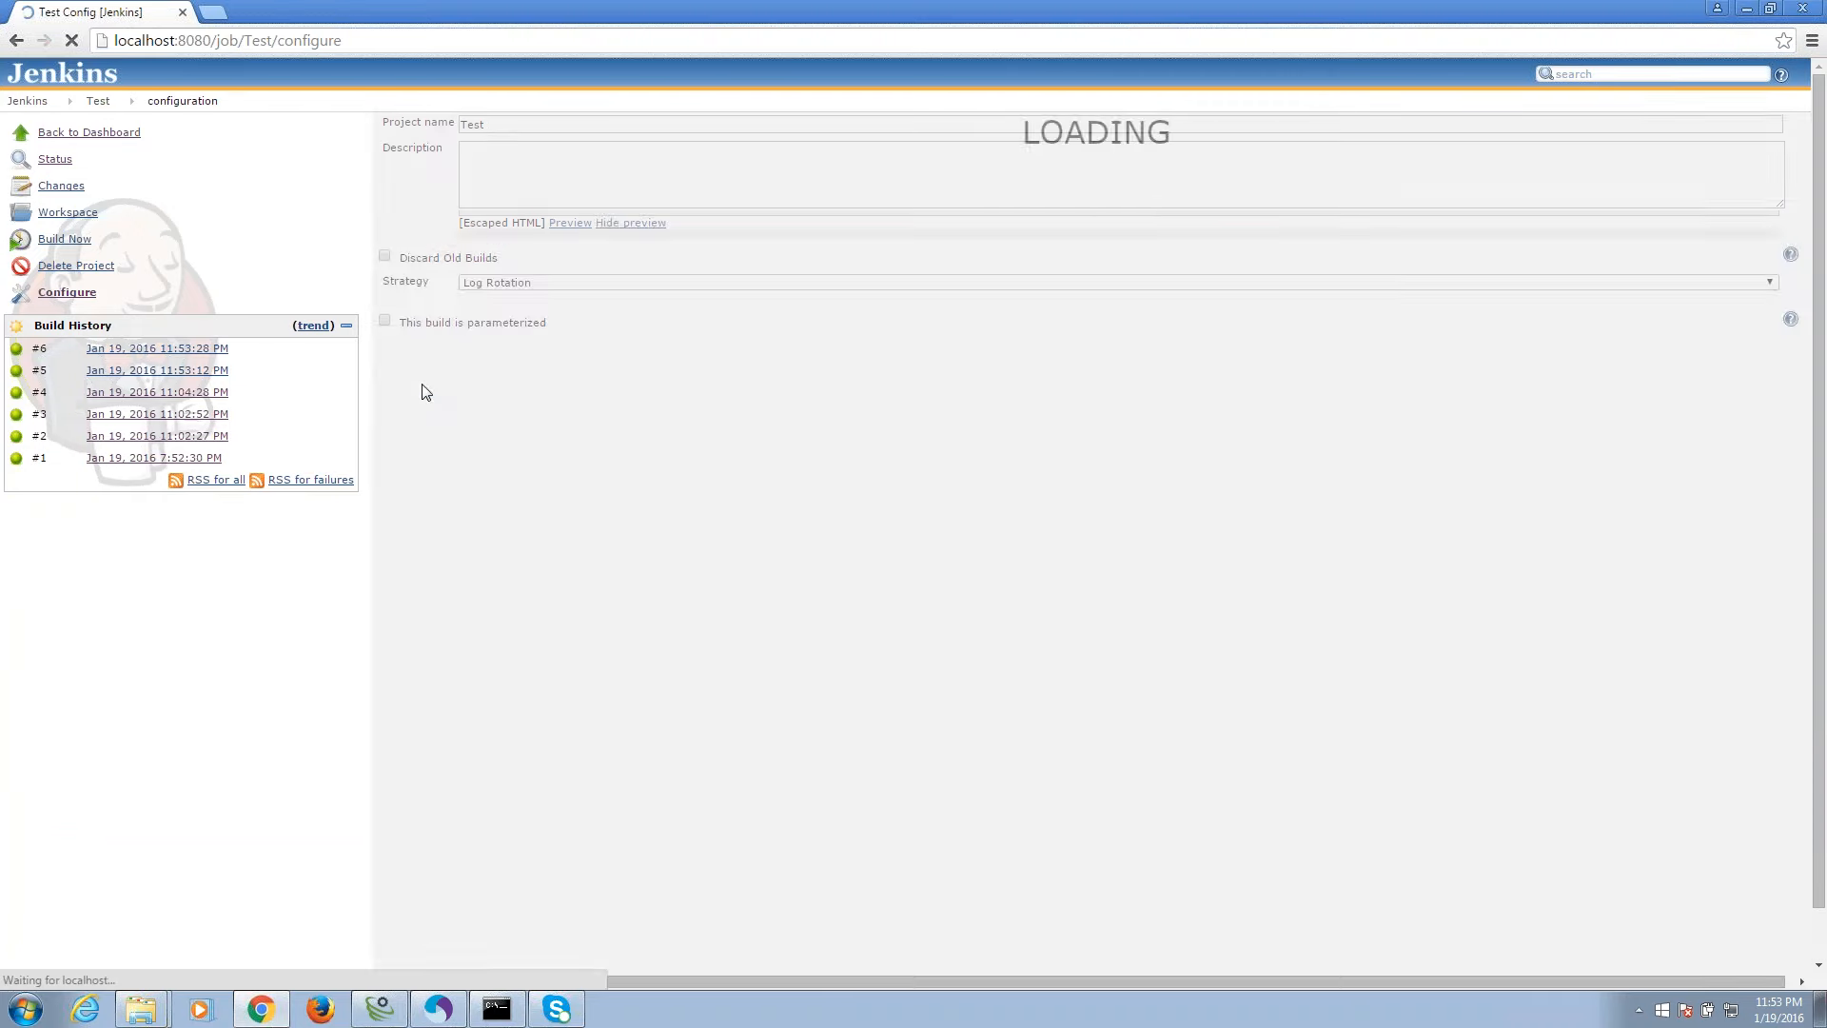
scroll(287, 653, "down", 2)
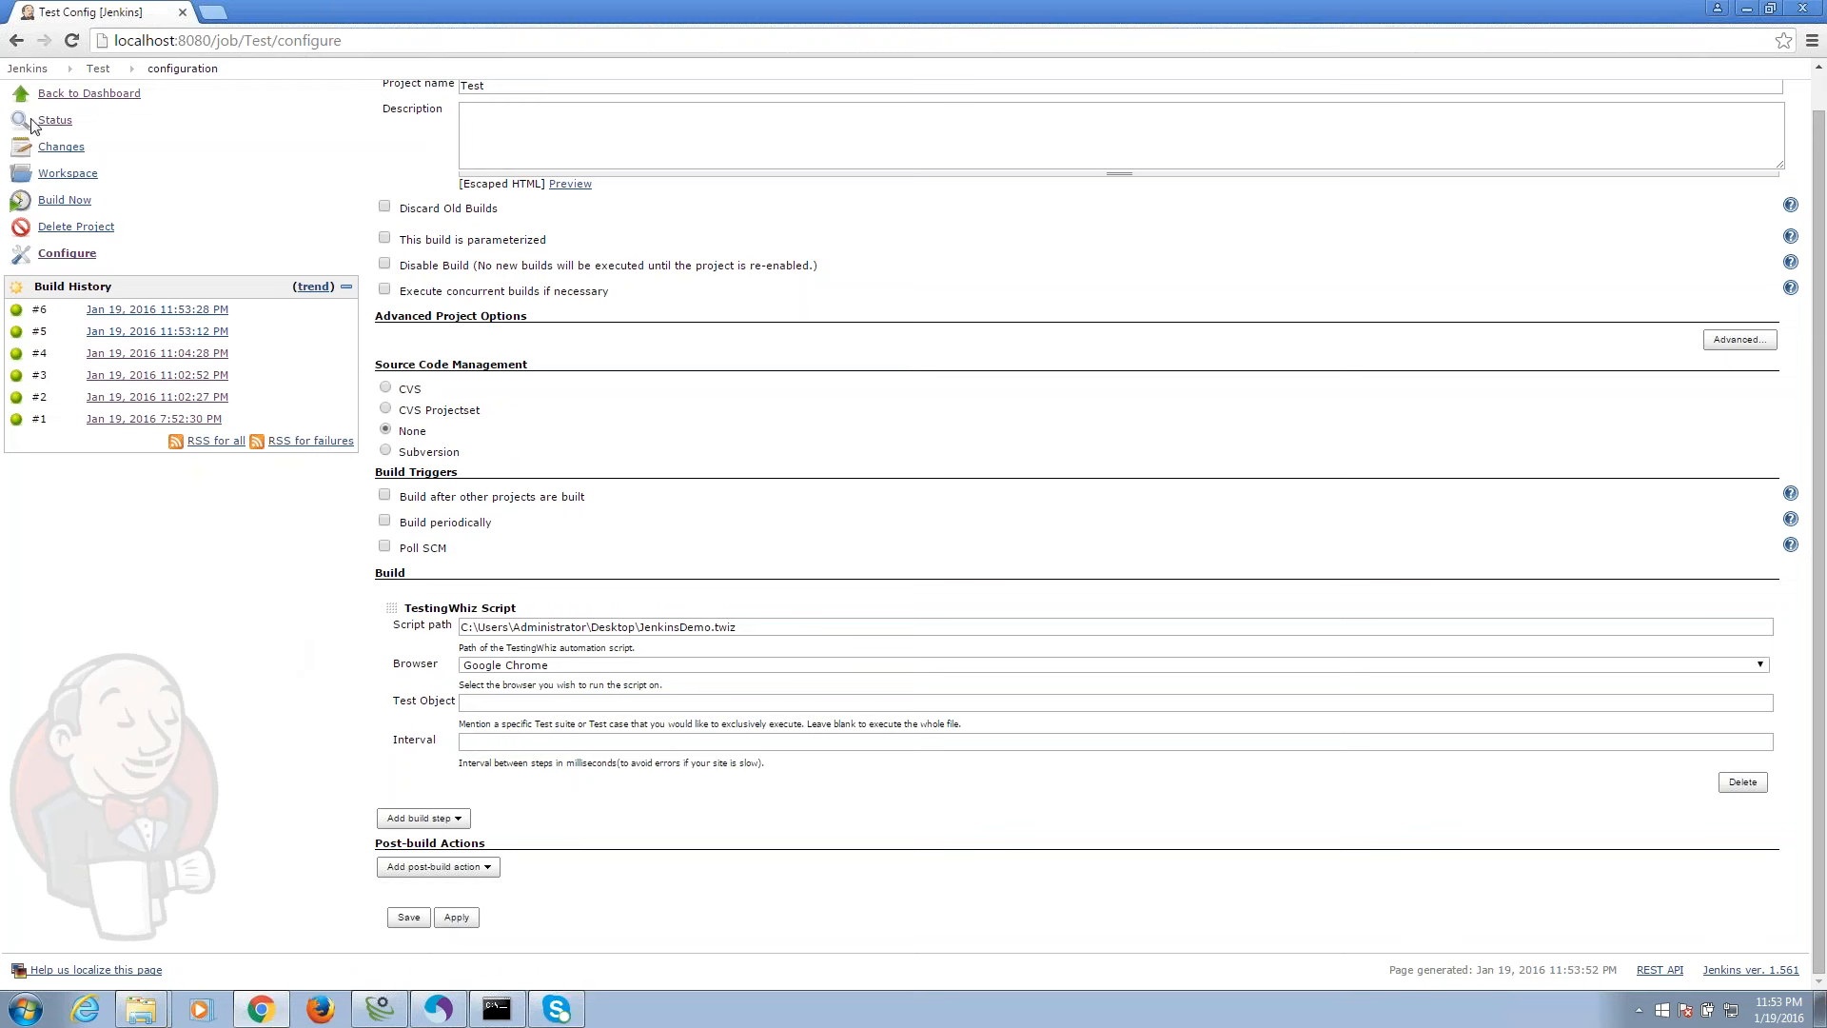
left_click(91, 95)
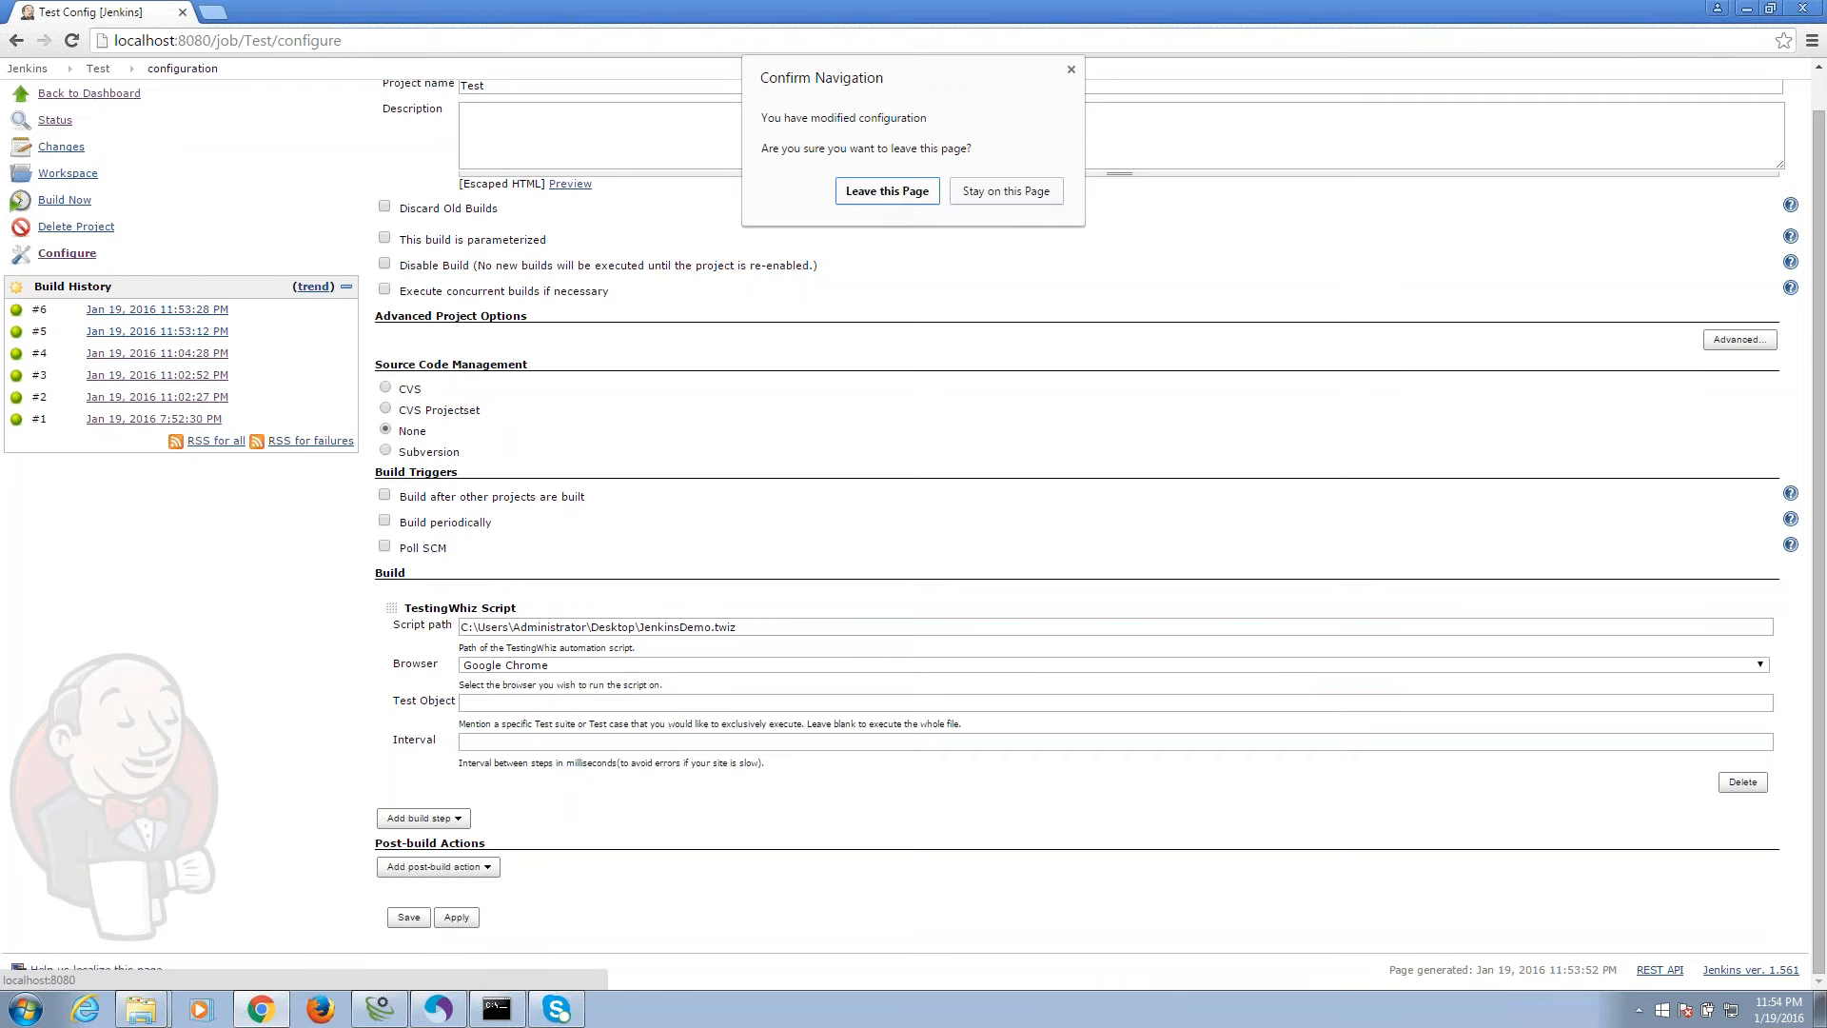
left_click(918, 189)
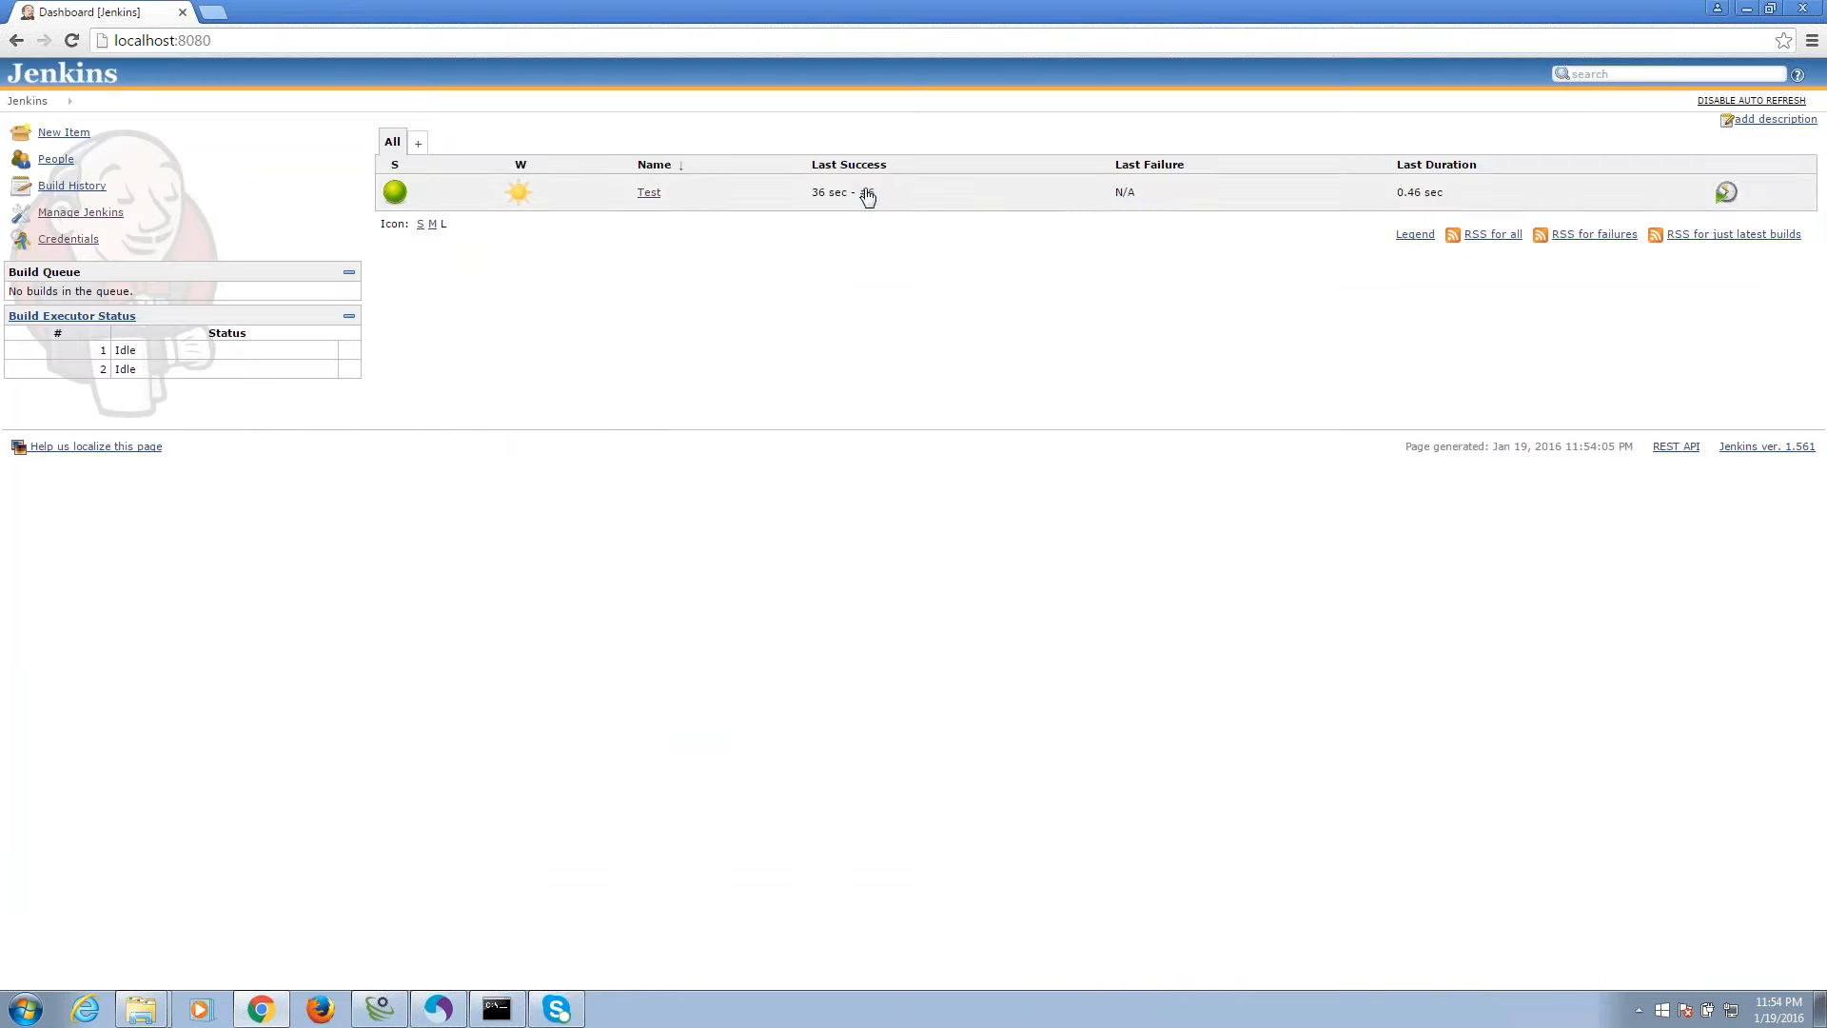
left_click(75, 242)
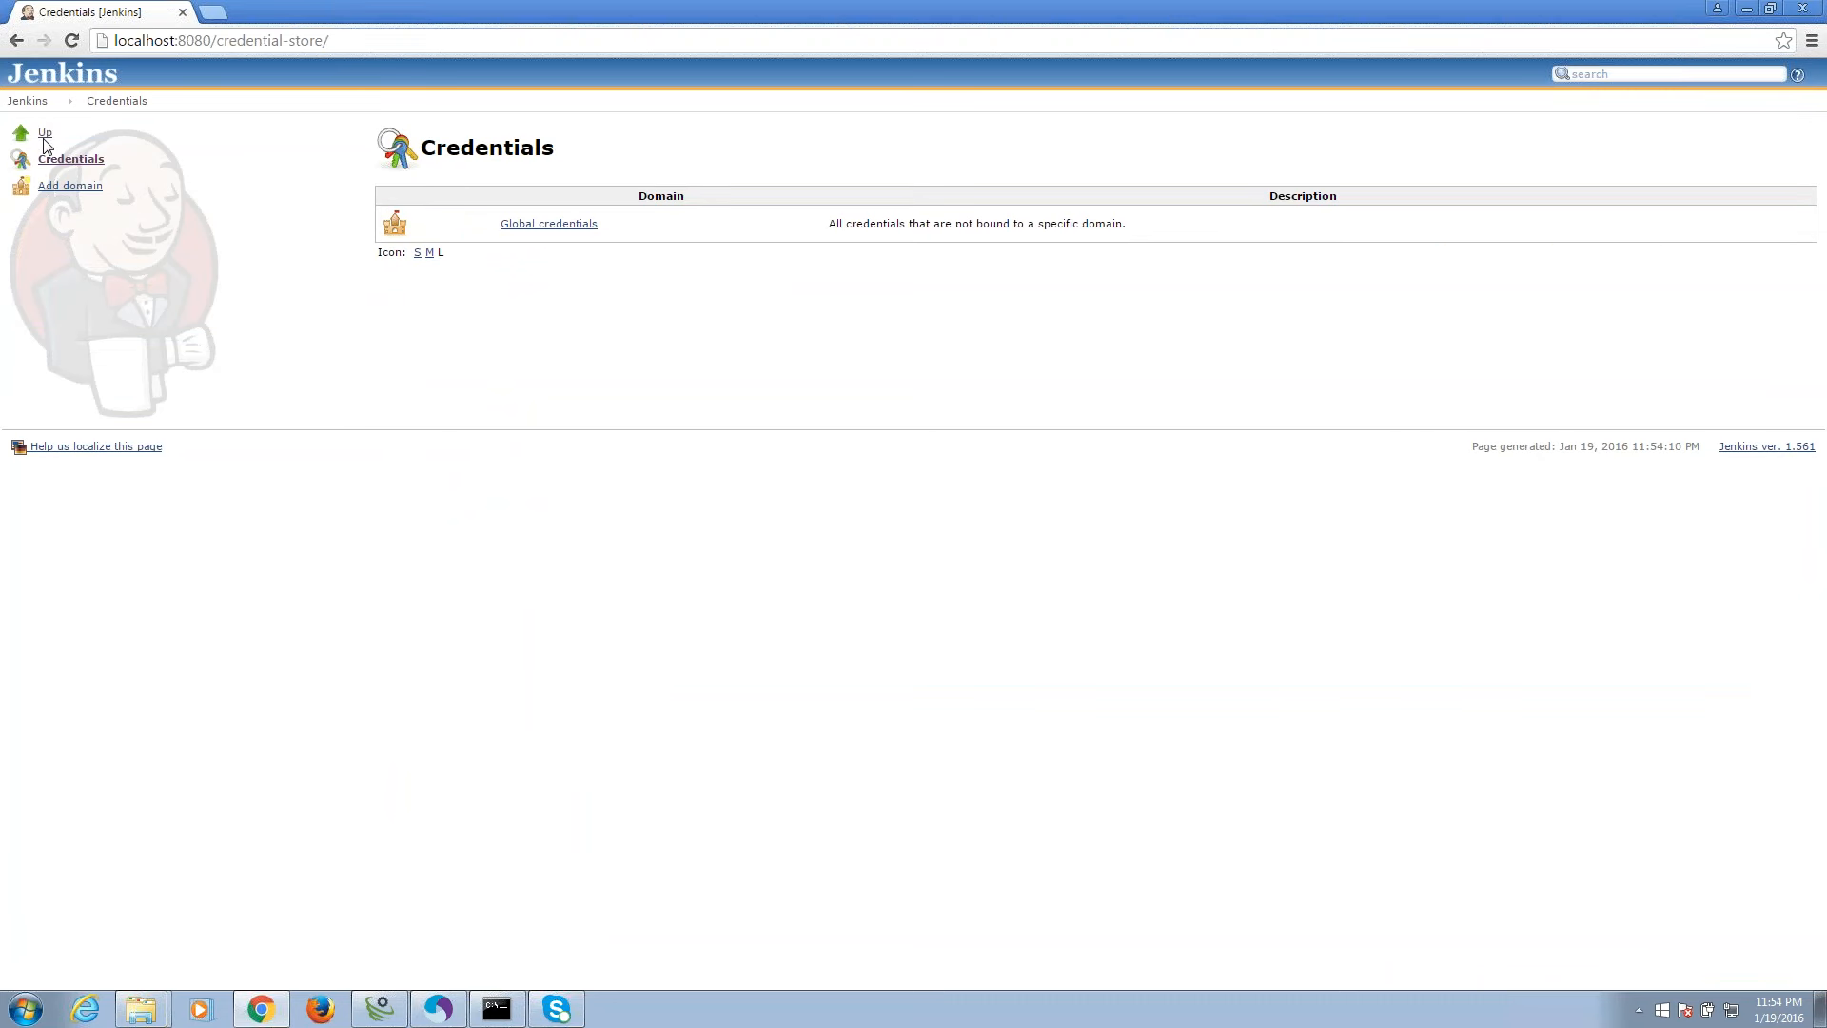
left_click(45, 133)
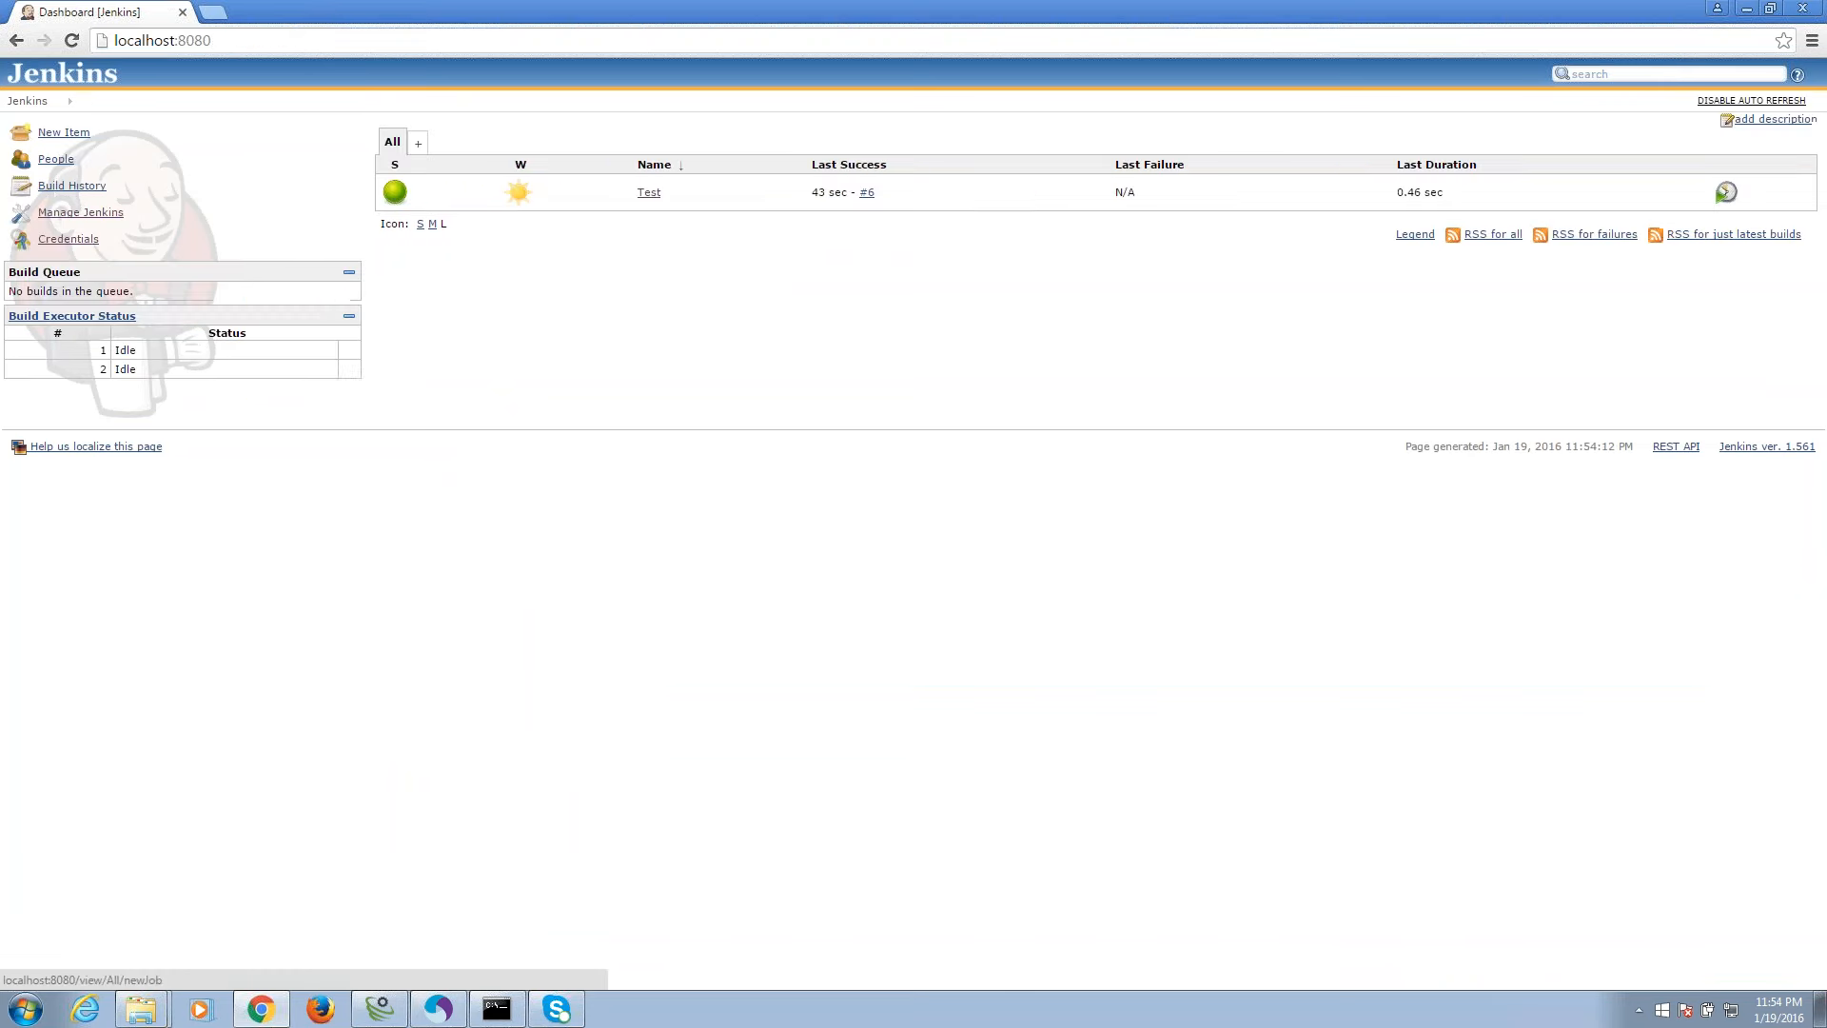
left_click(81, 212)
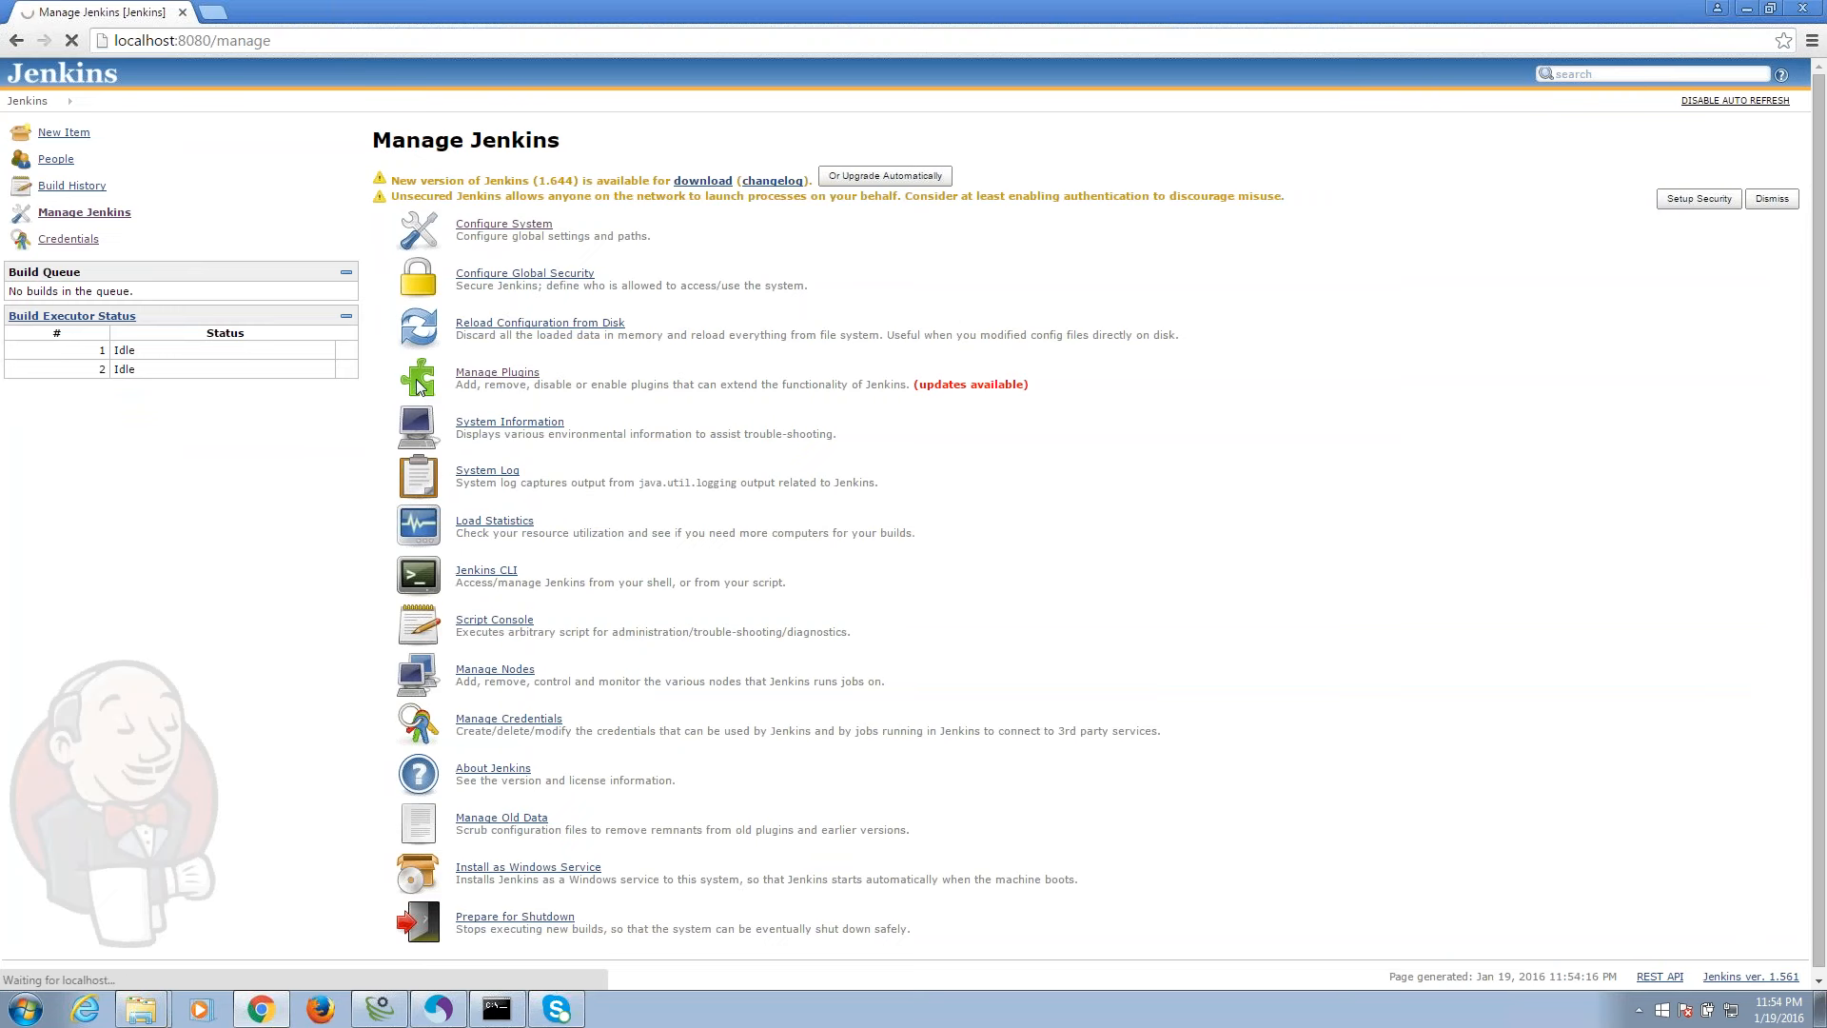
left_click(418, 384)
scroll(404, 374, "down", 5)
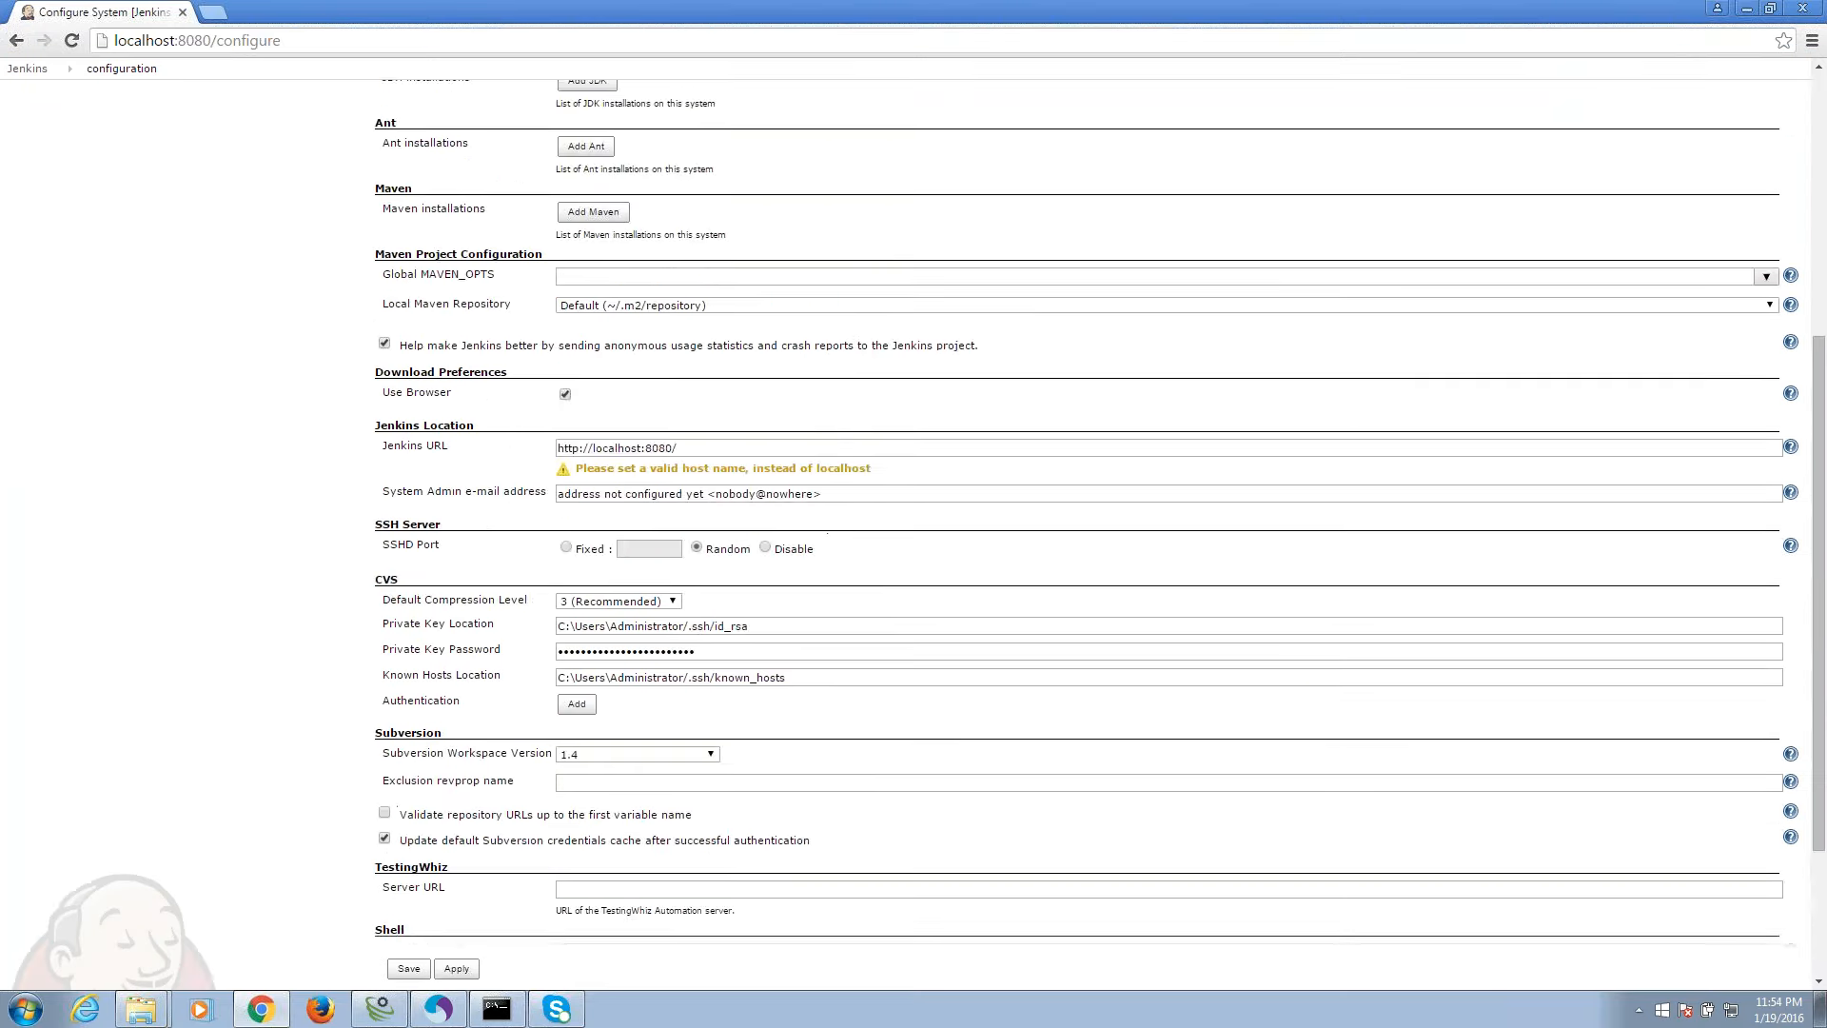
scroll(457, 552, "down", 3)
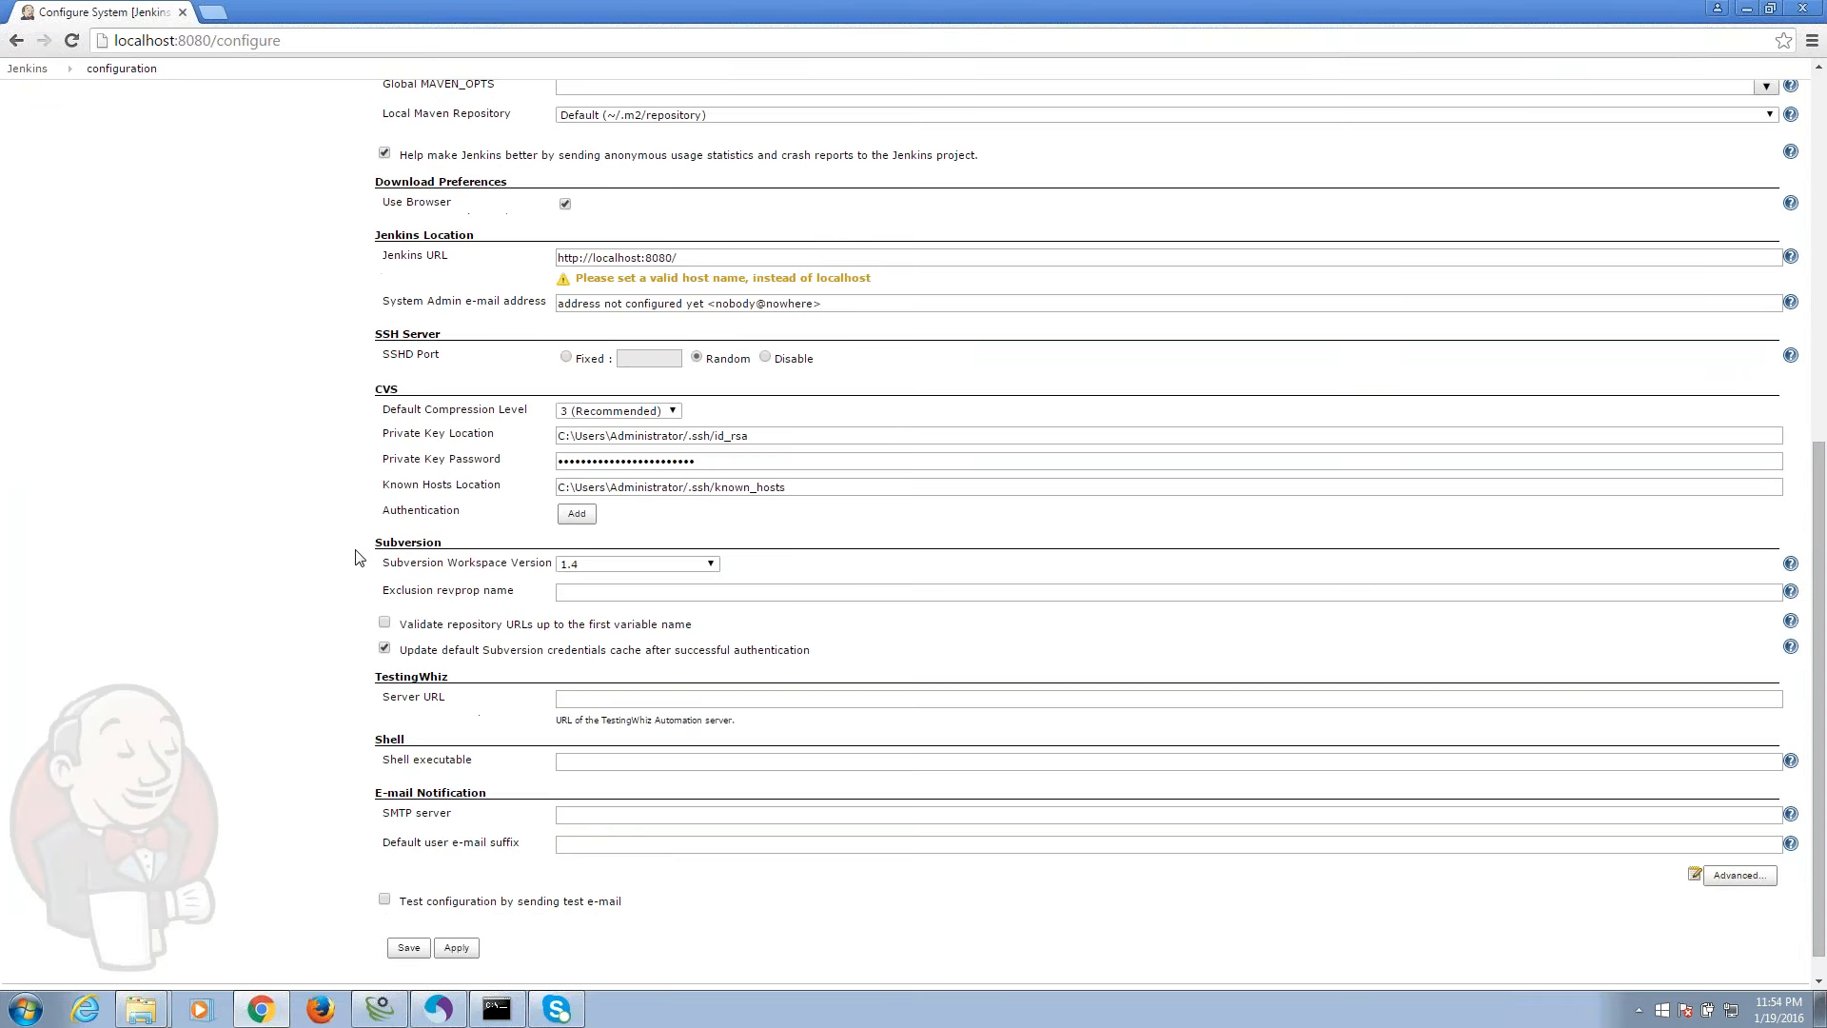
left_click(583, 709)
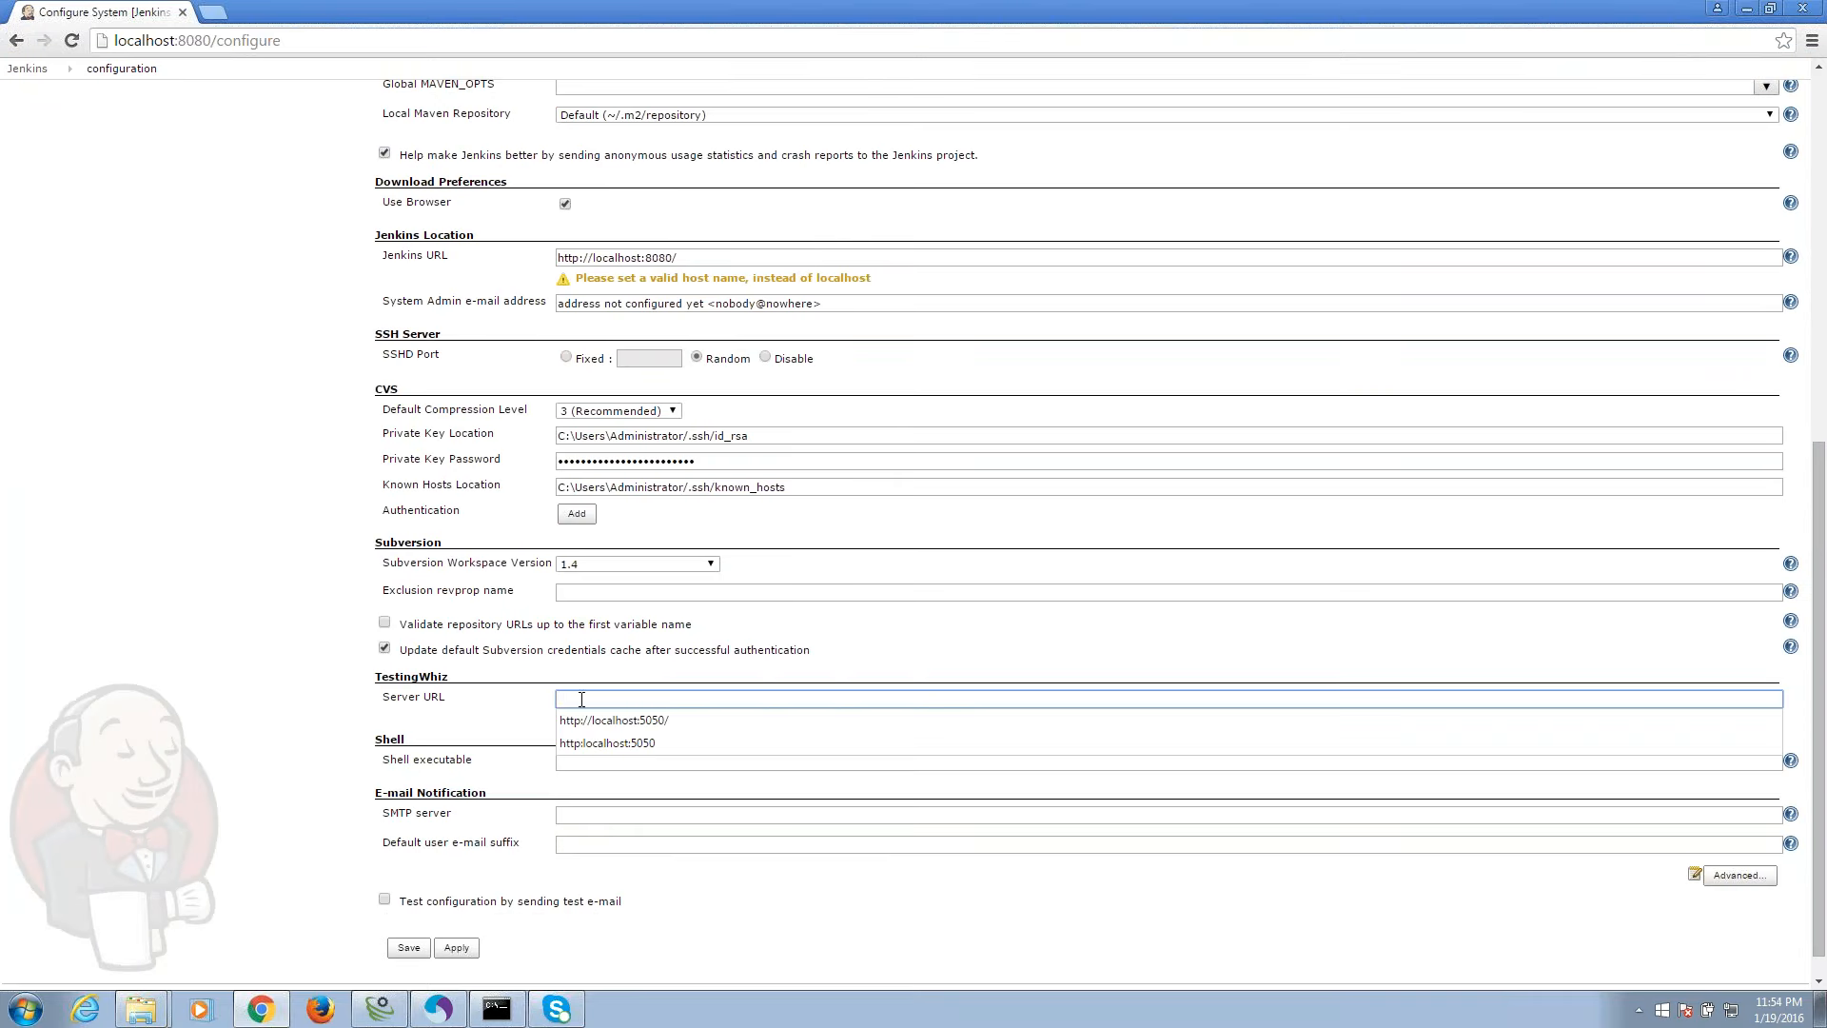
left_click(582, 721)
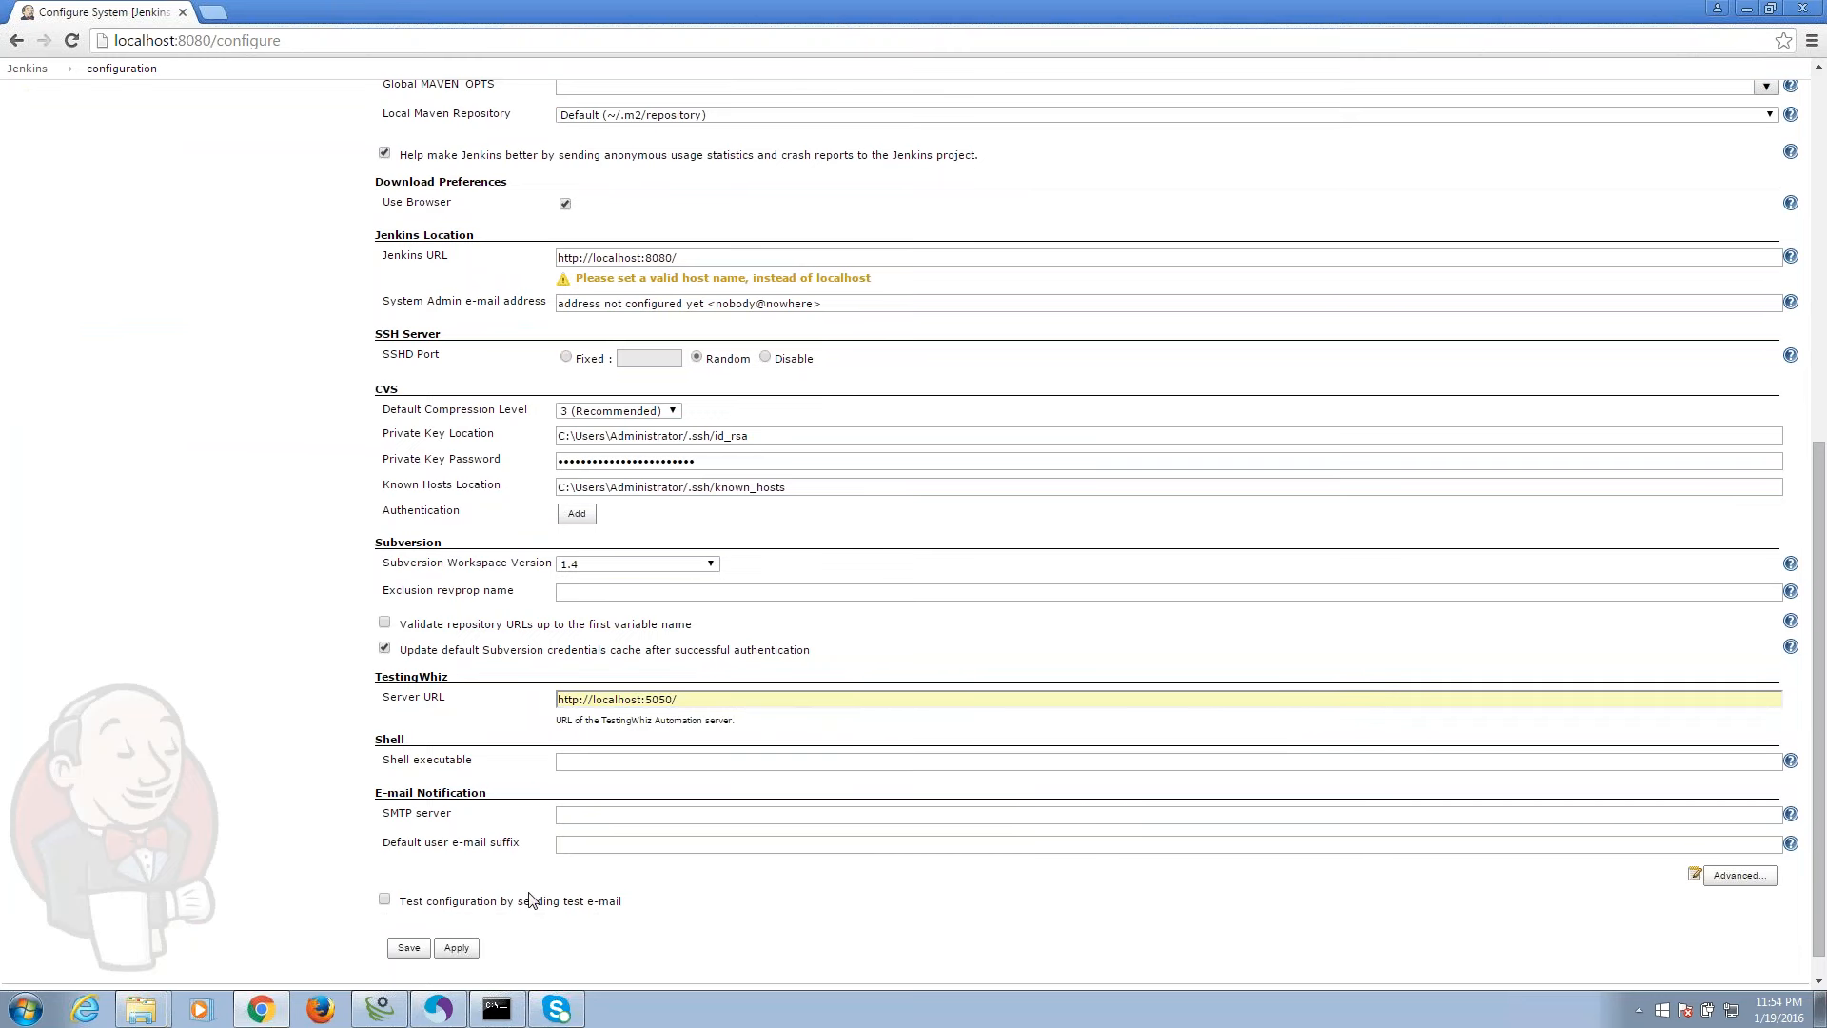
left_click(466, 950)
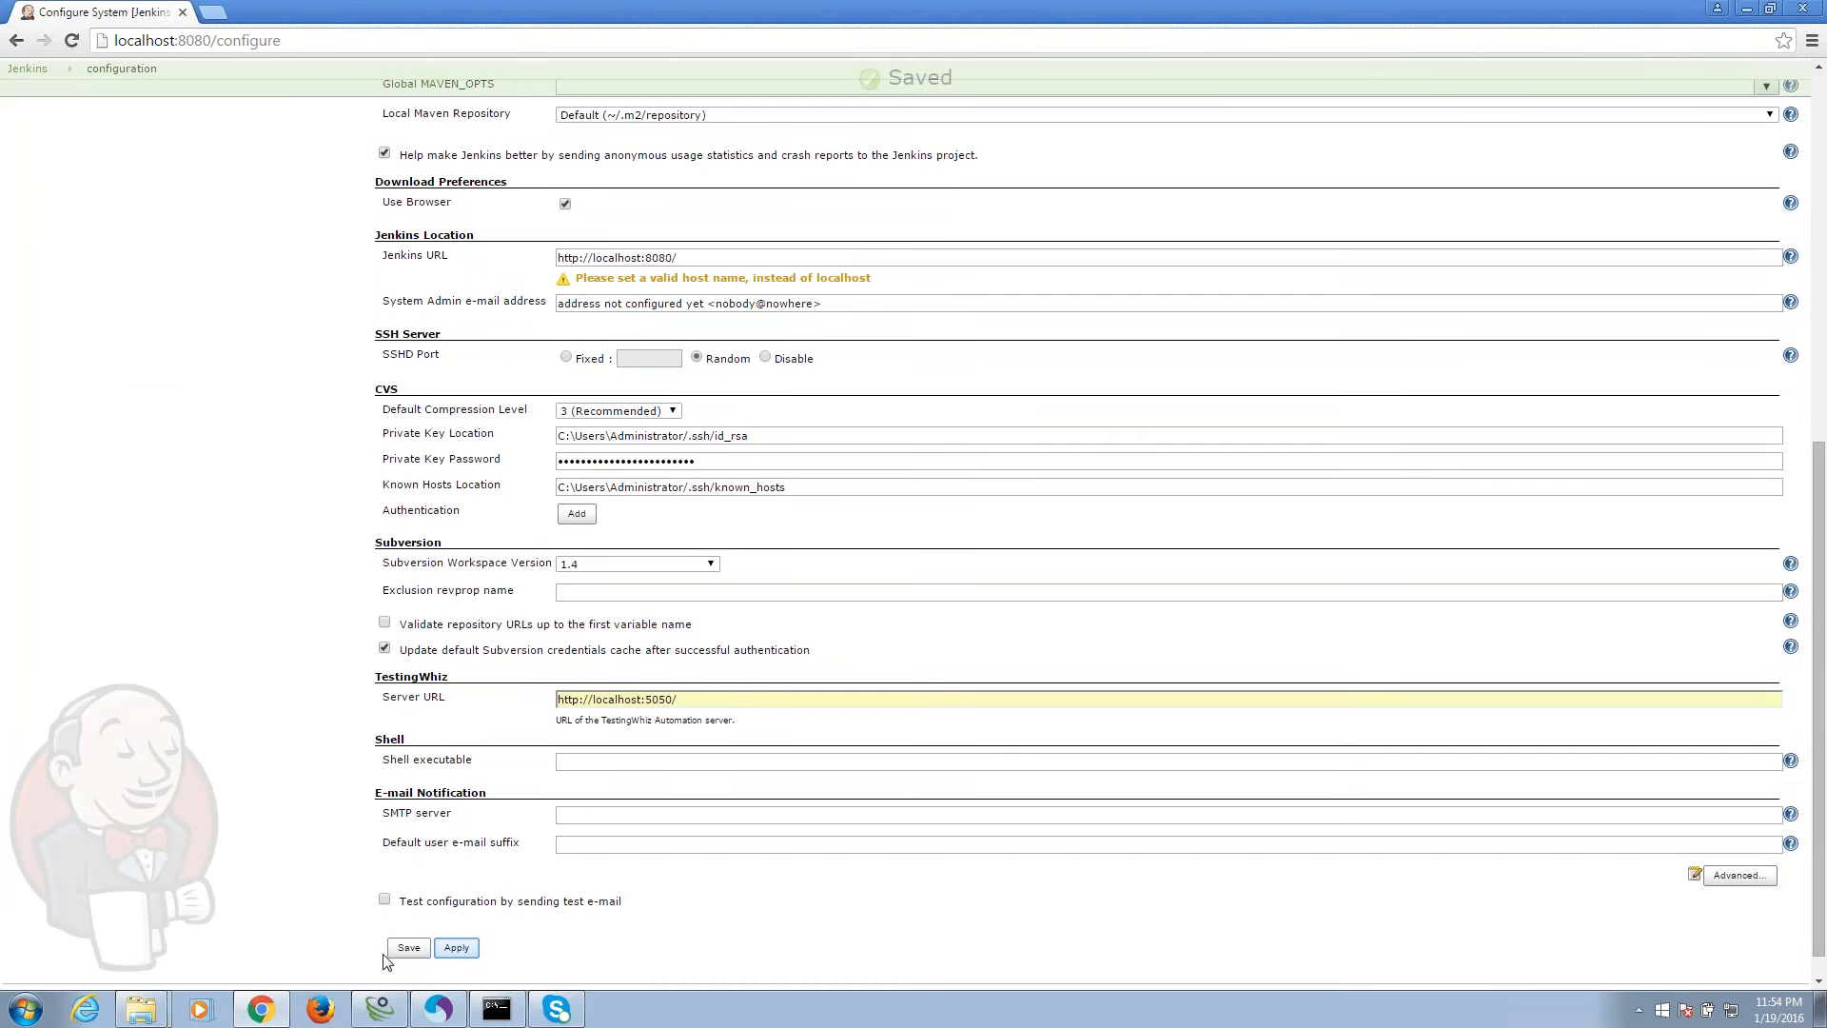
left_click(409, 947)
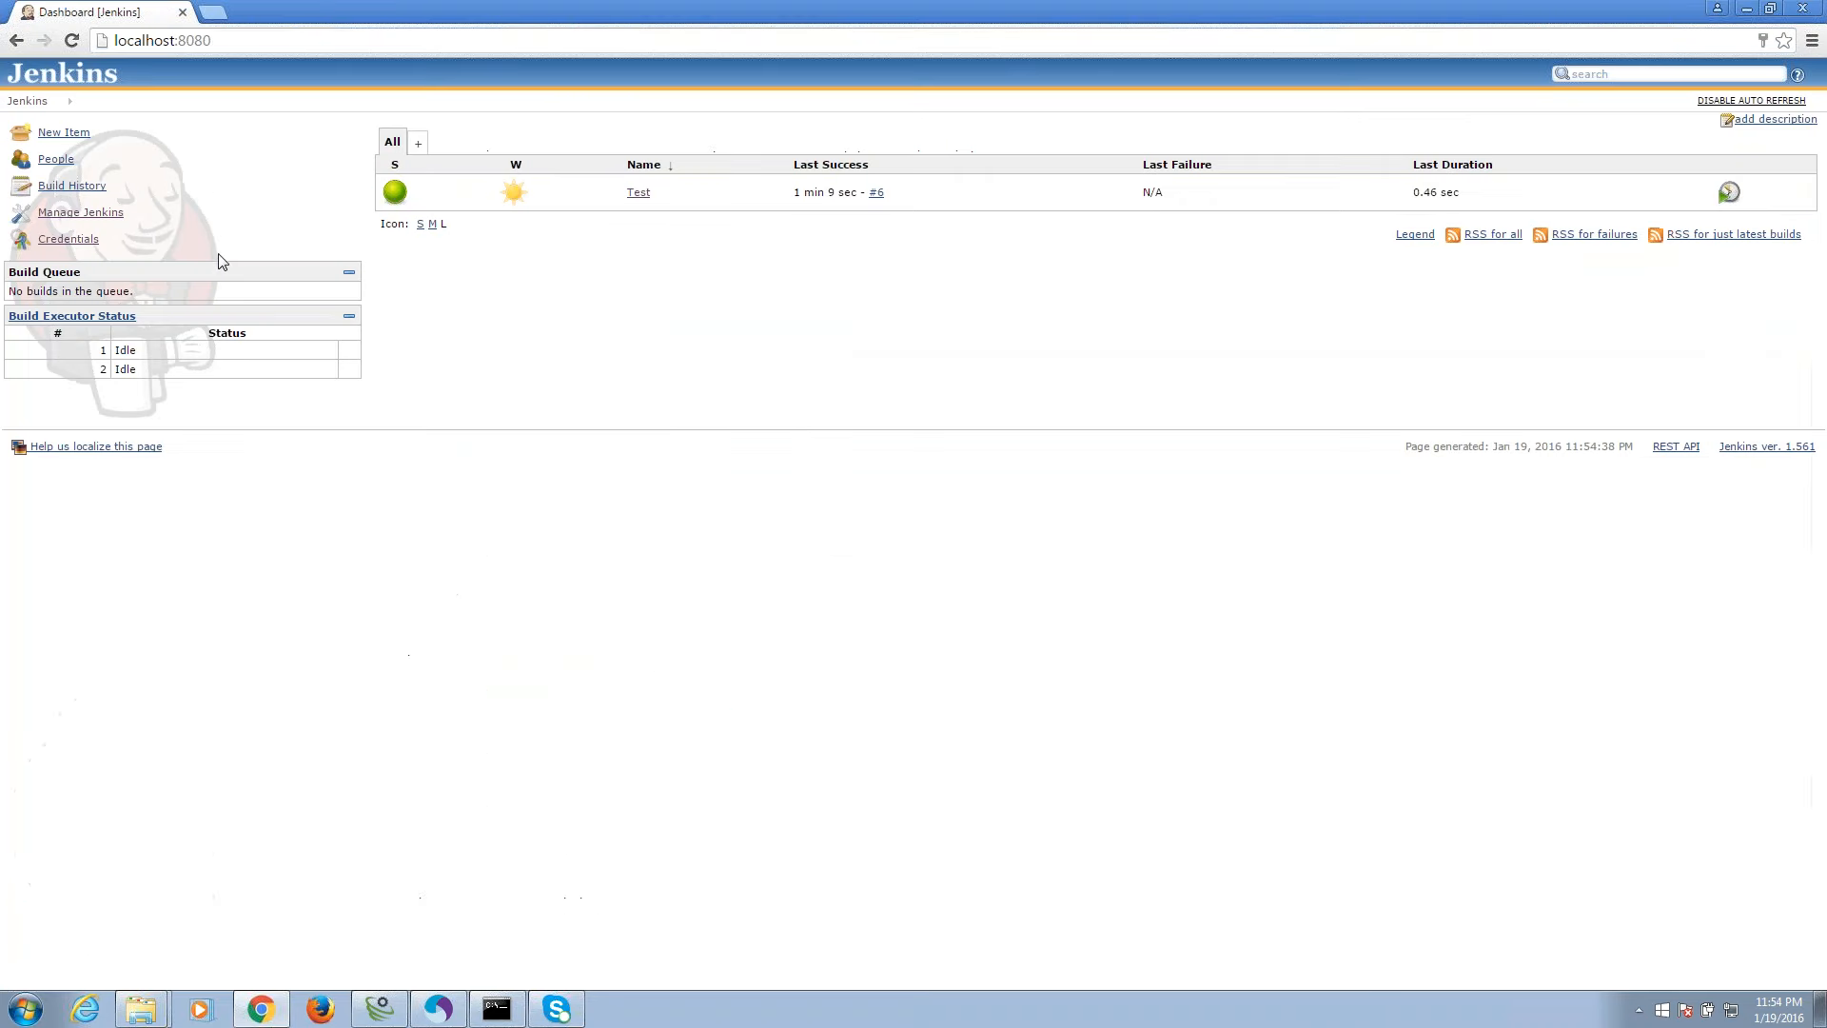
Start Test build #7 and open the Contact Us page on testing-whiz.com.
left_click(660, 195)
left_click(664, 270)
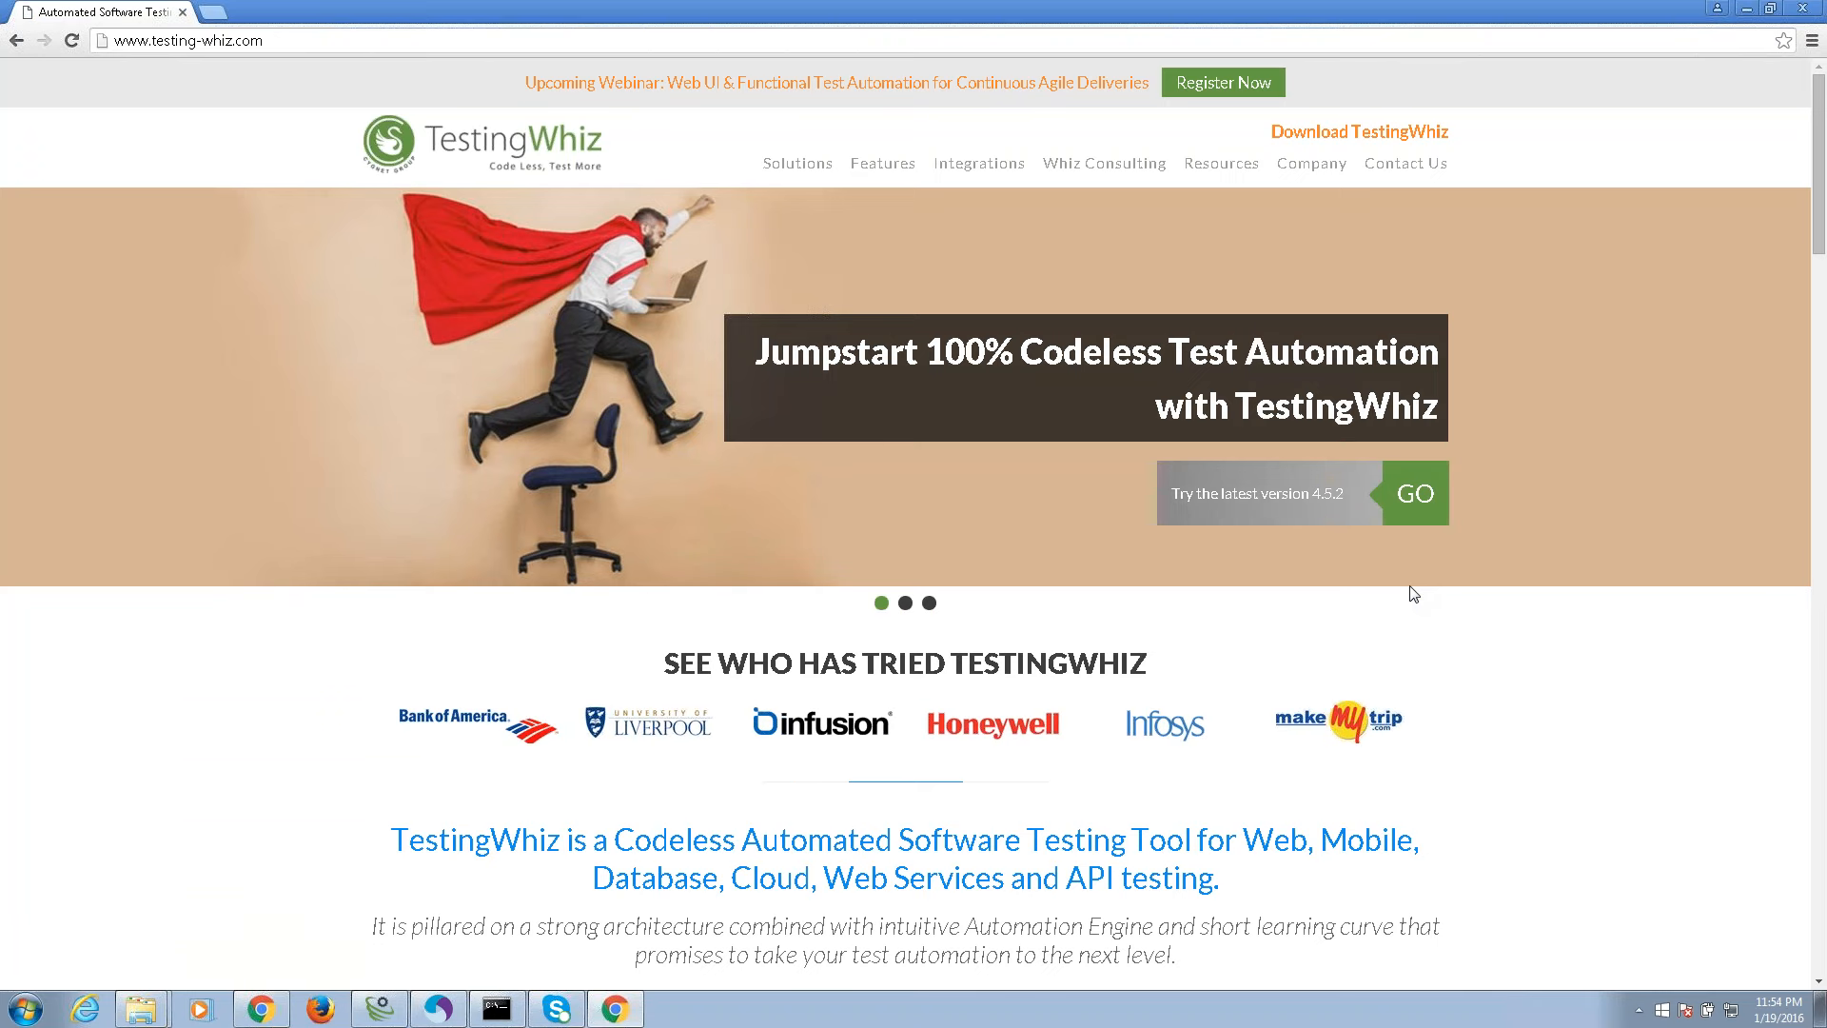
left_click(1405, 162)
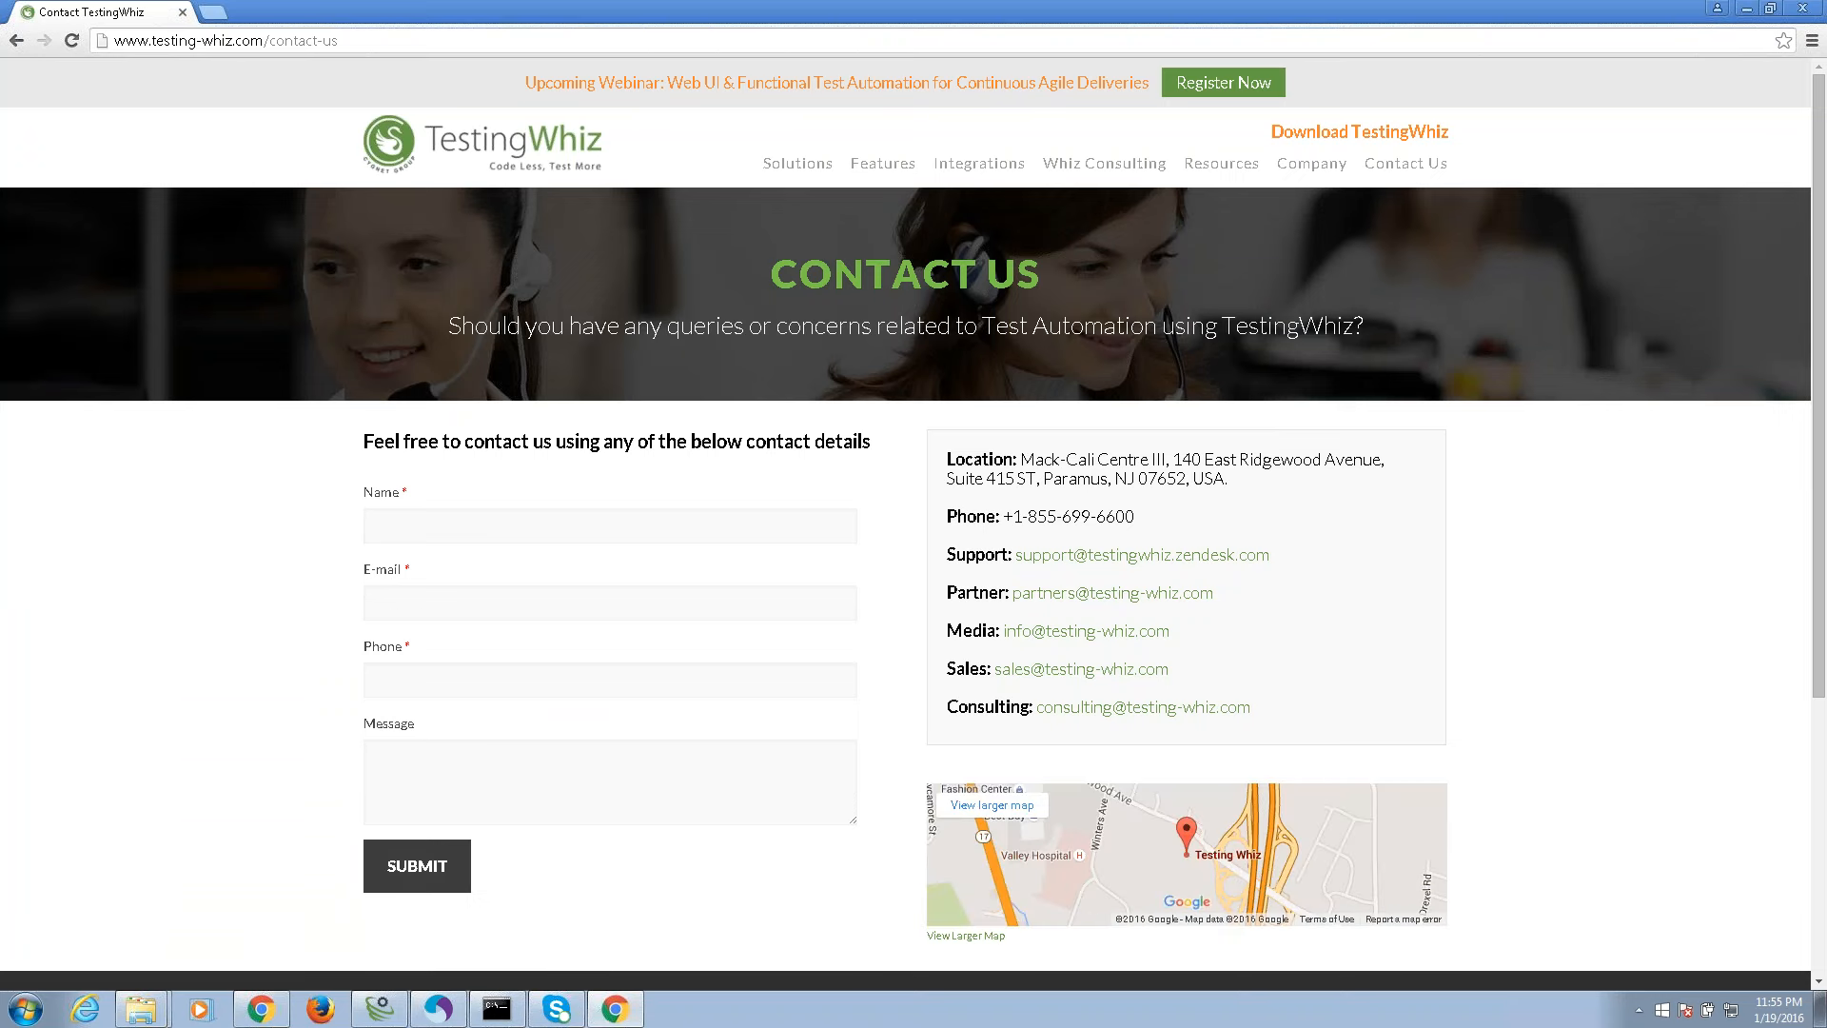
Fill the contact form with the contact's name, e-mail address and phone number.
left_click(610, 525)
key("Tab")
key("Tab")
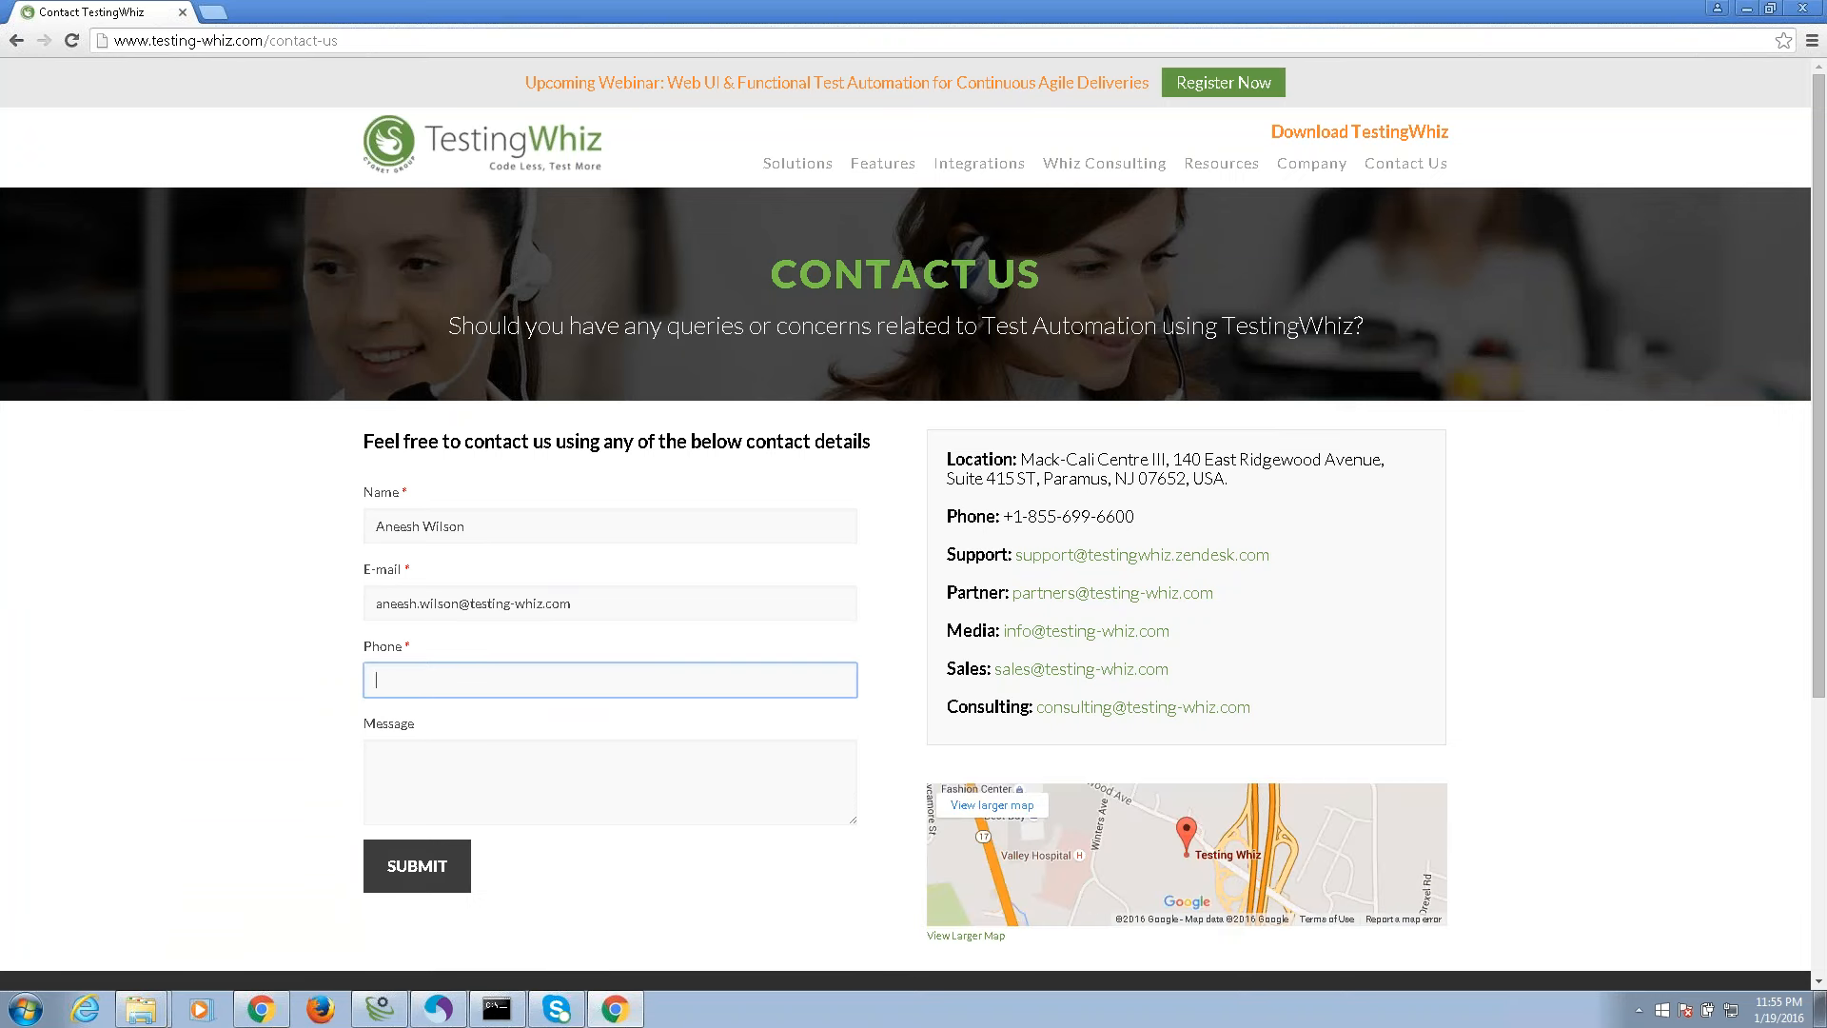
key("Tab")
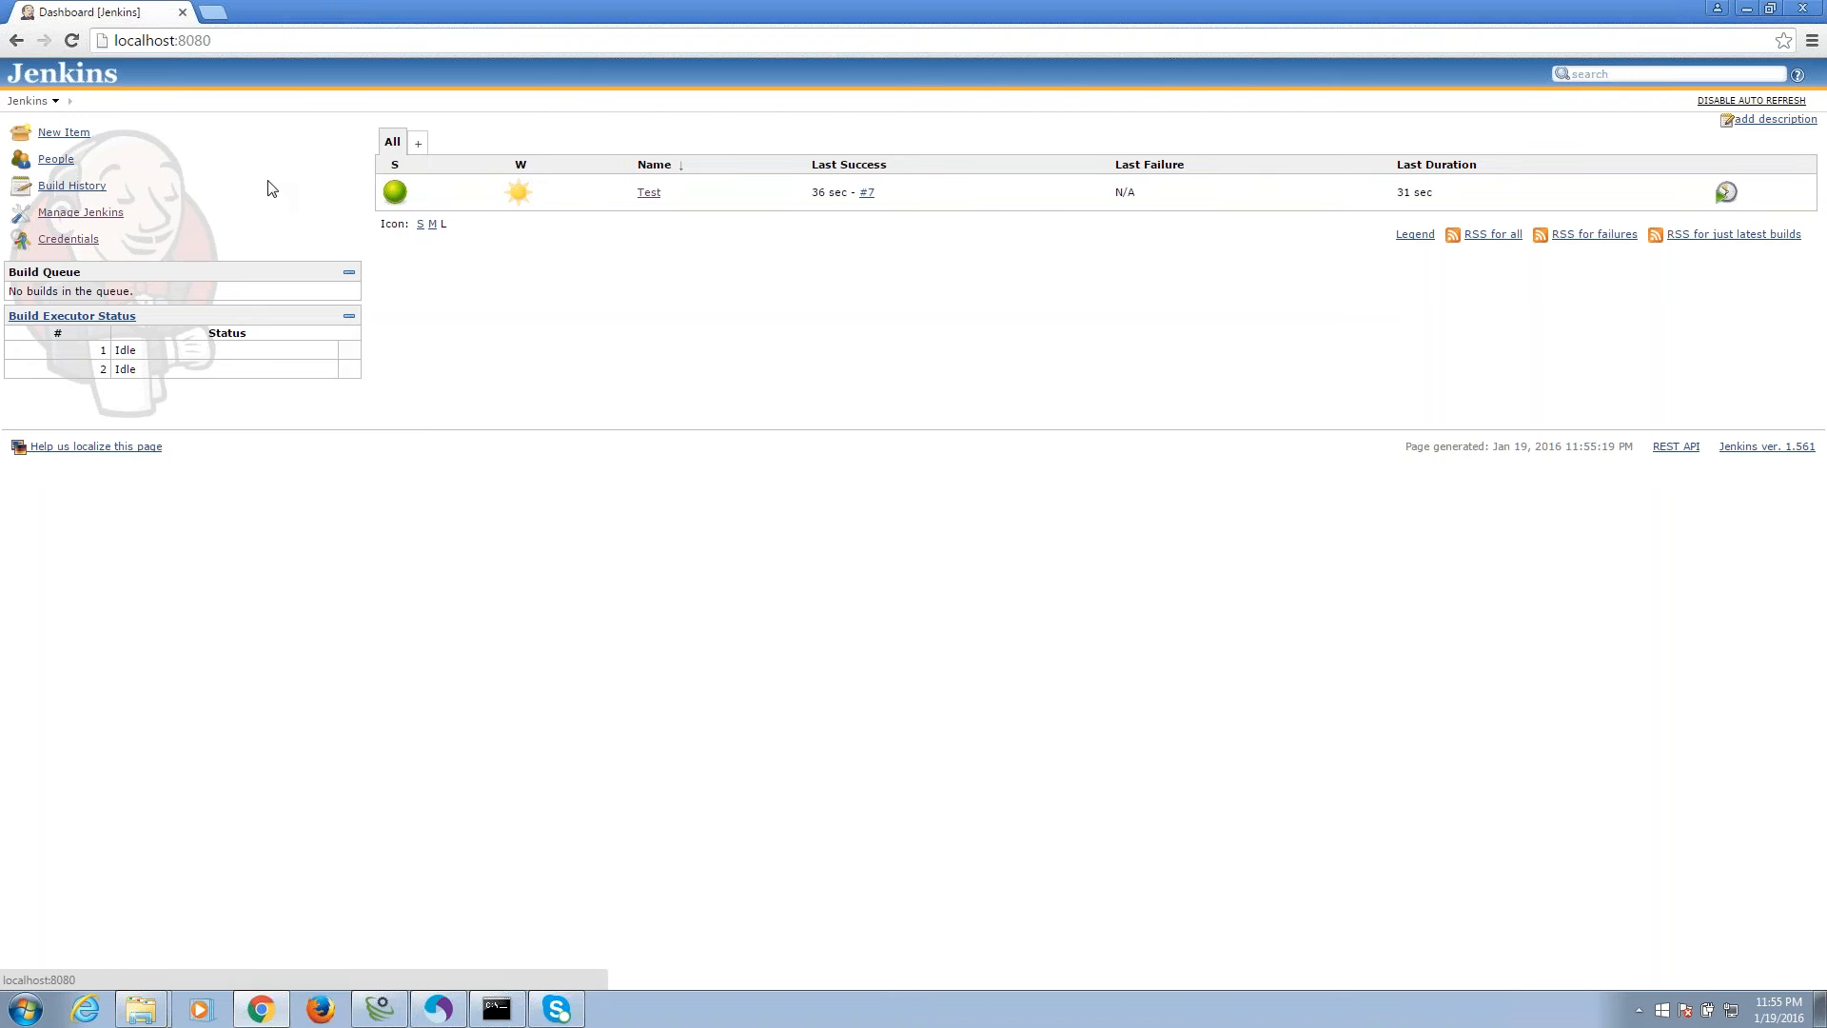
Open build #7's TestingWhiz report from the Test project's console output and show passed steps with execution log.
left_click(640, 200)
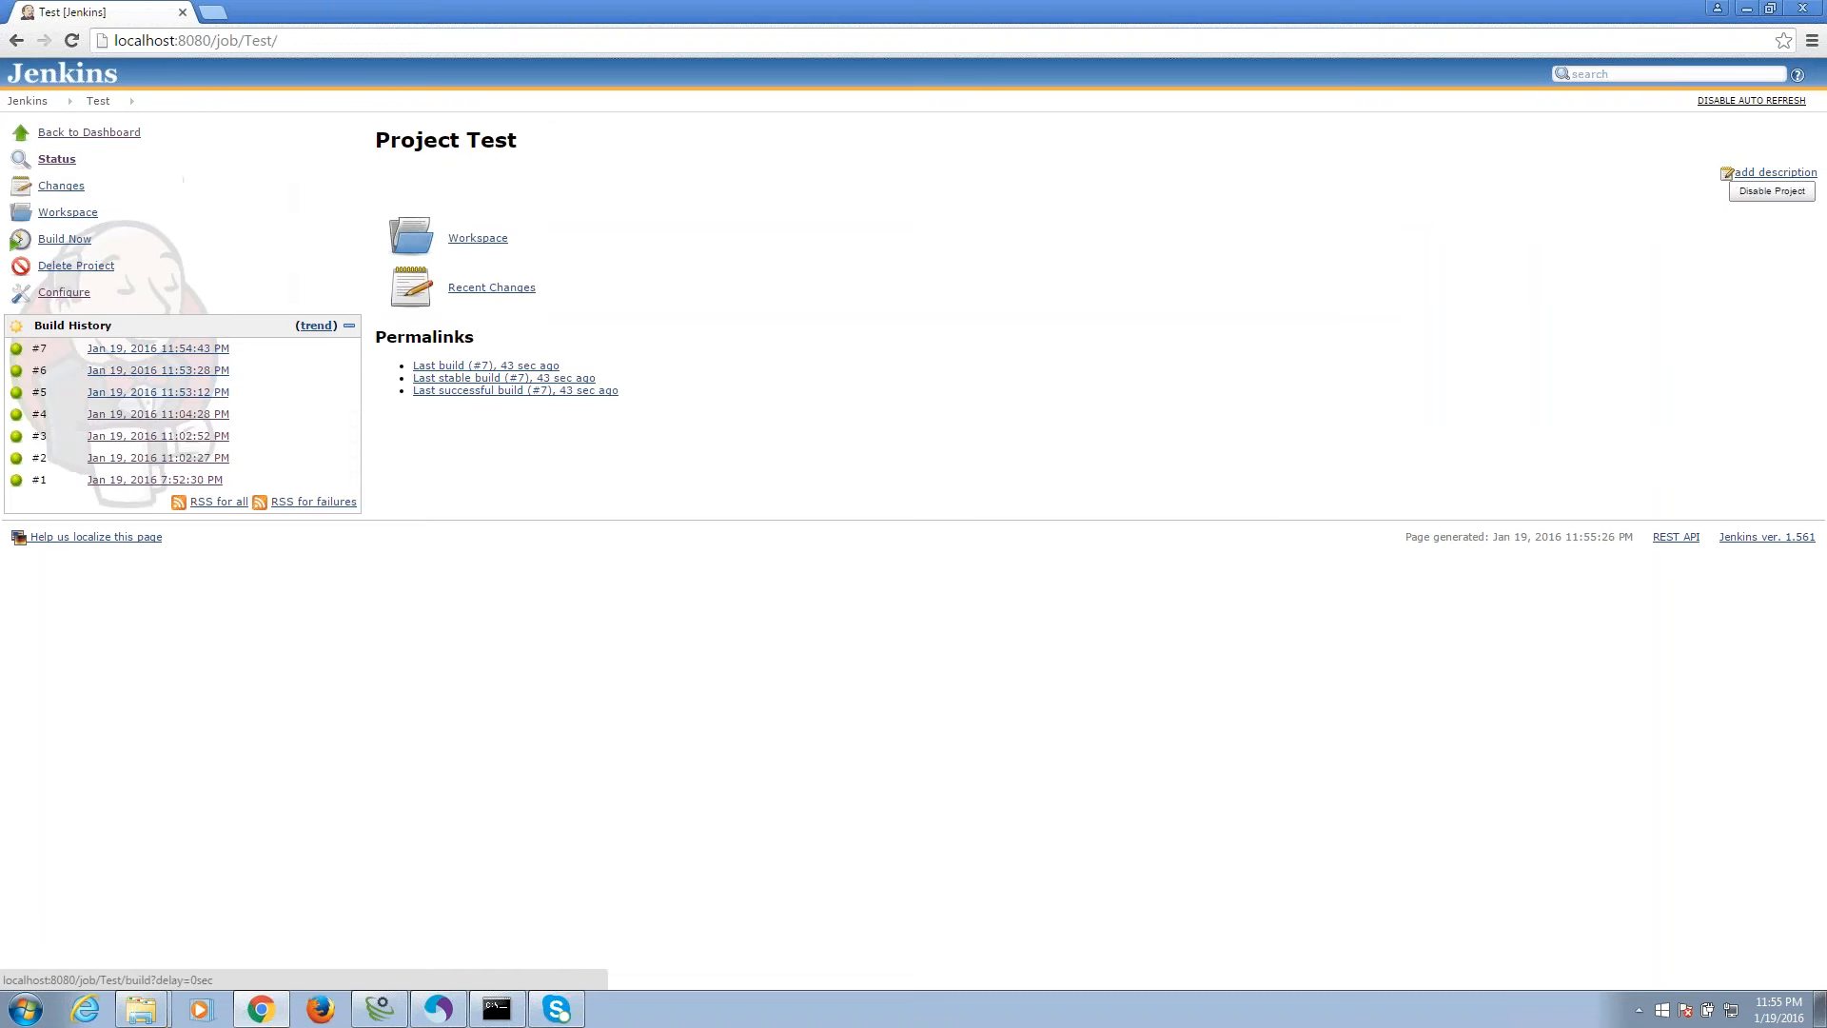
left_click(118, 350)
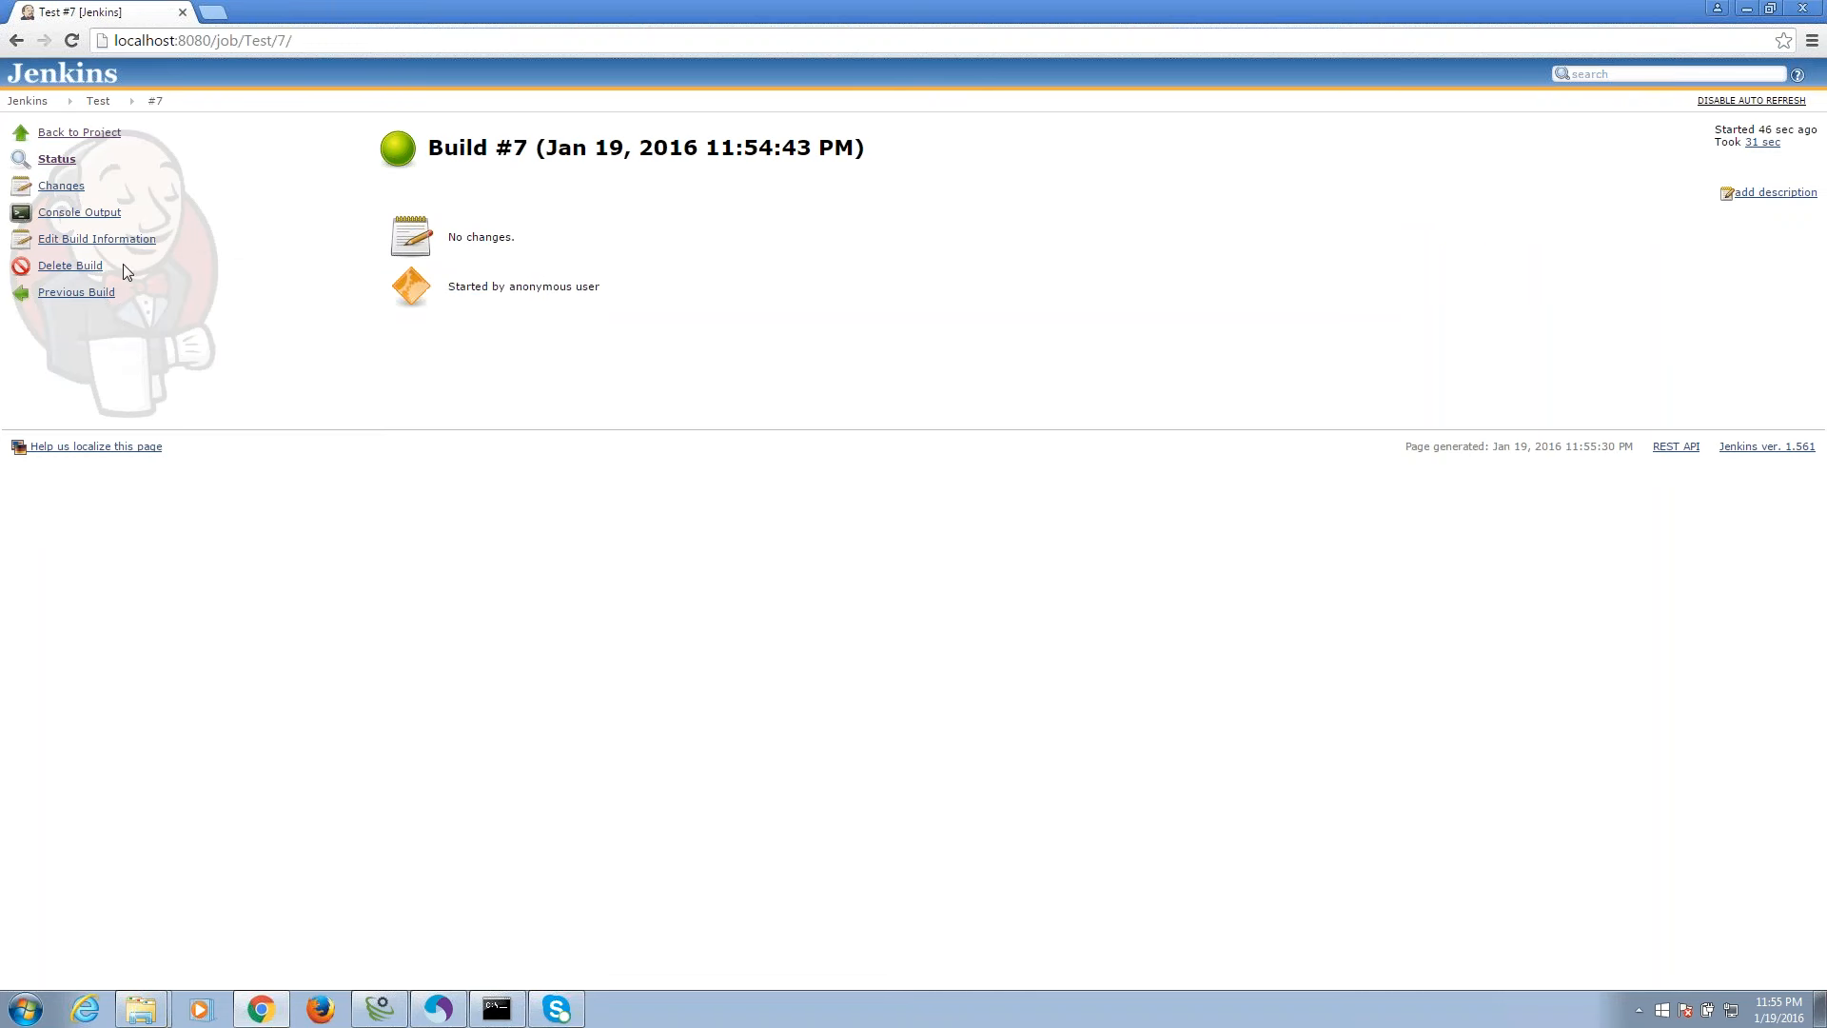
left_click(108, 219)
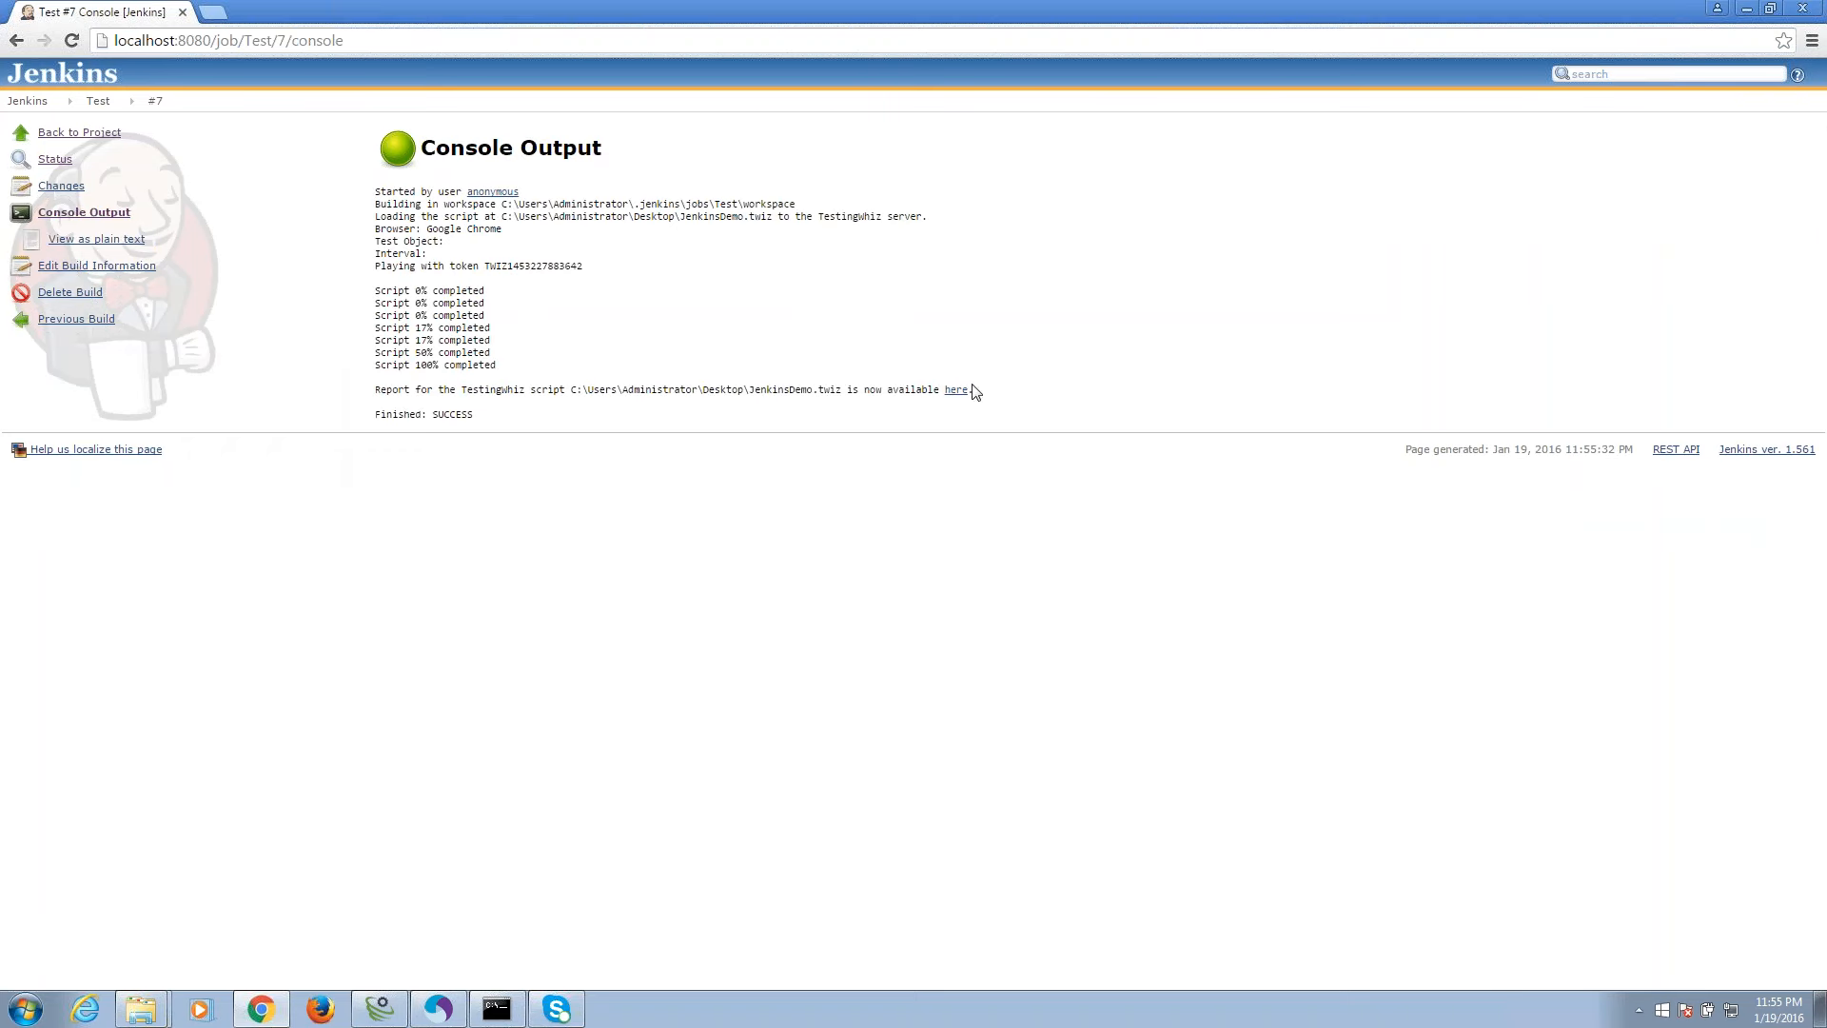
left_click(955, 391)
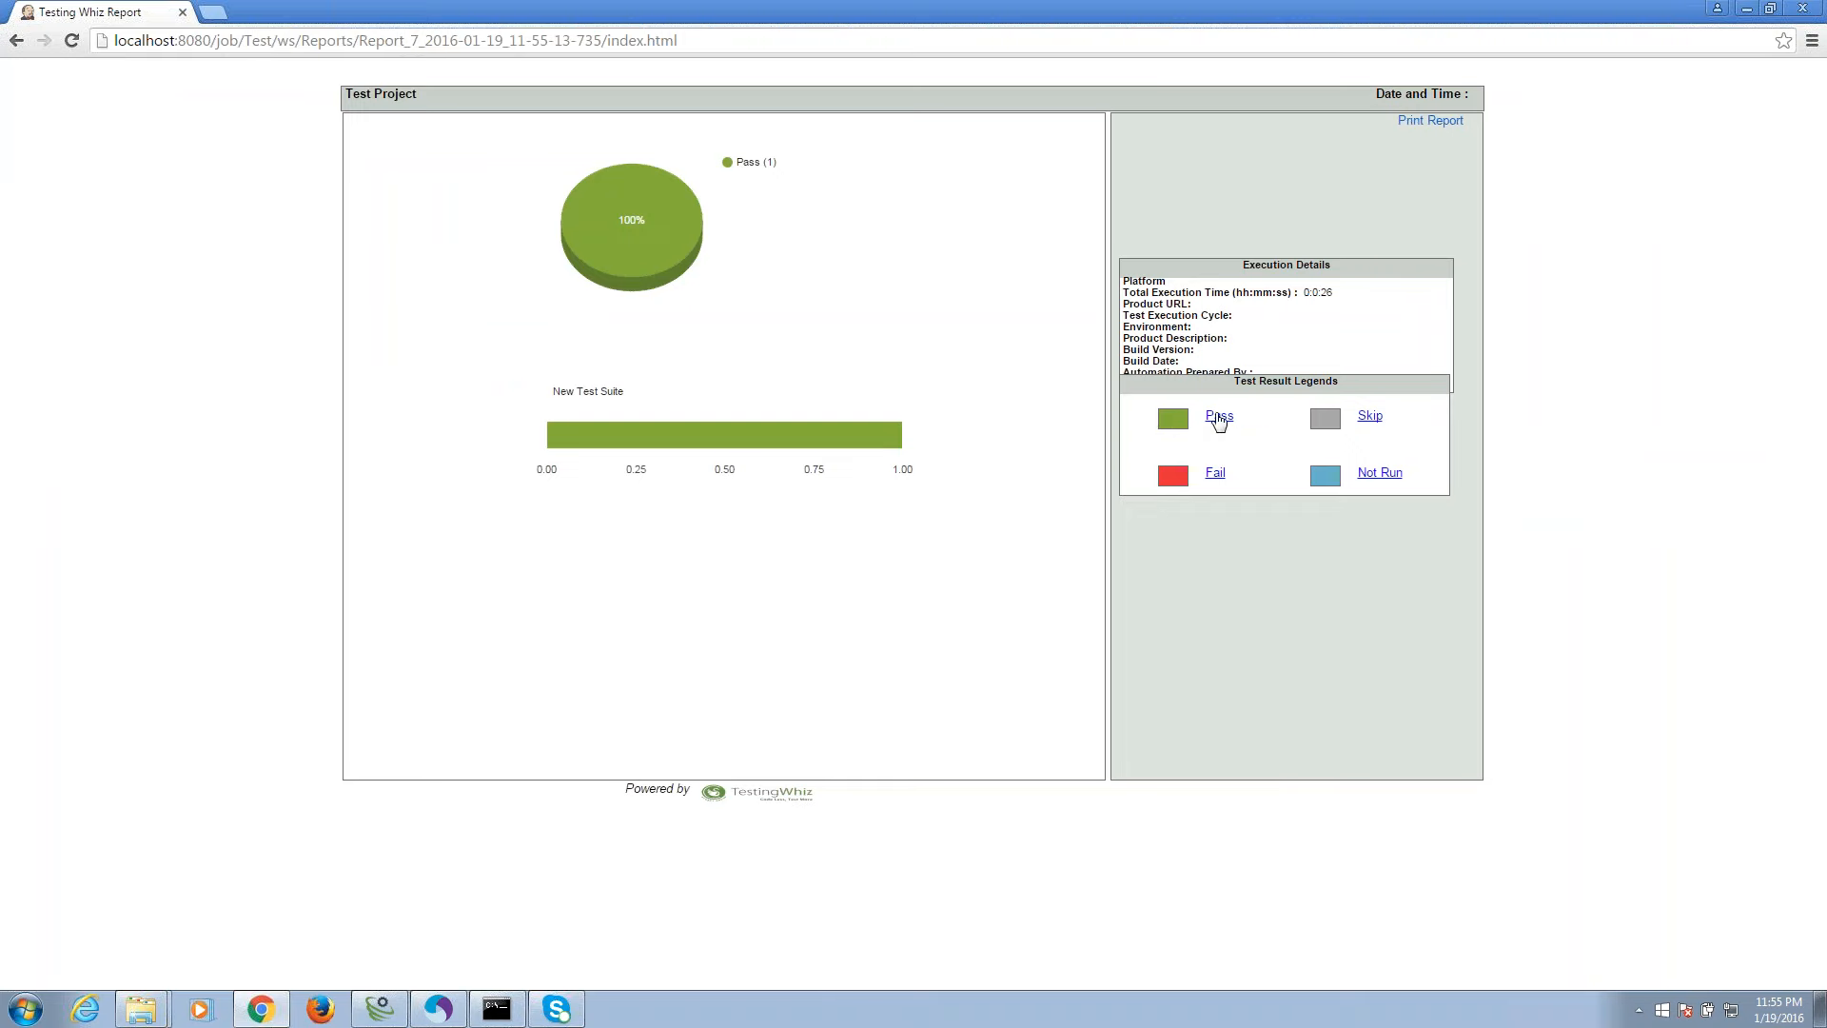
left_click(1219, 416)
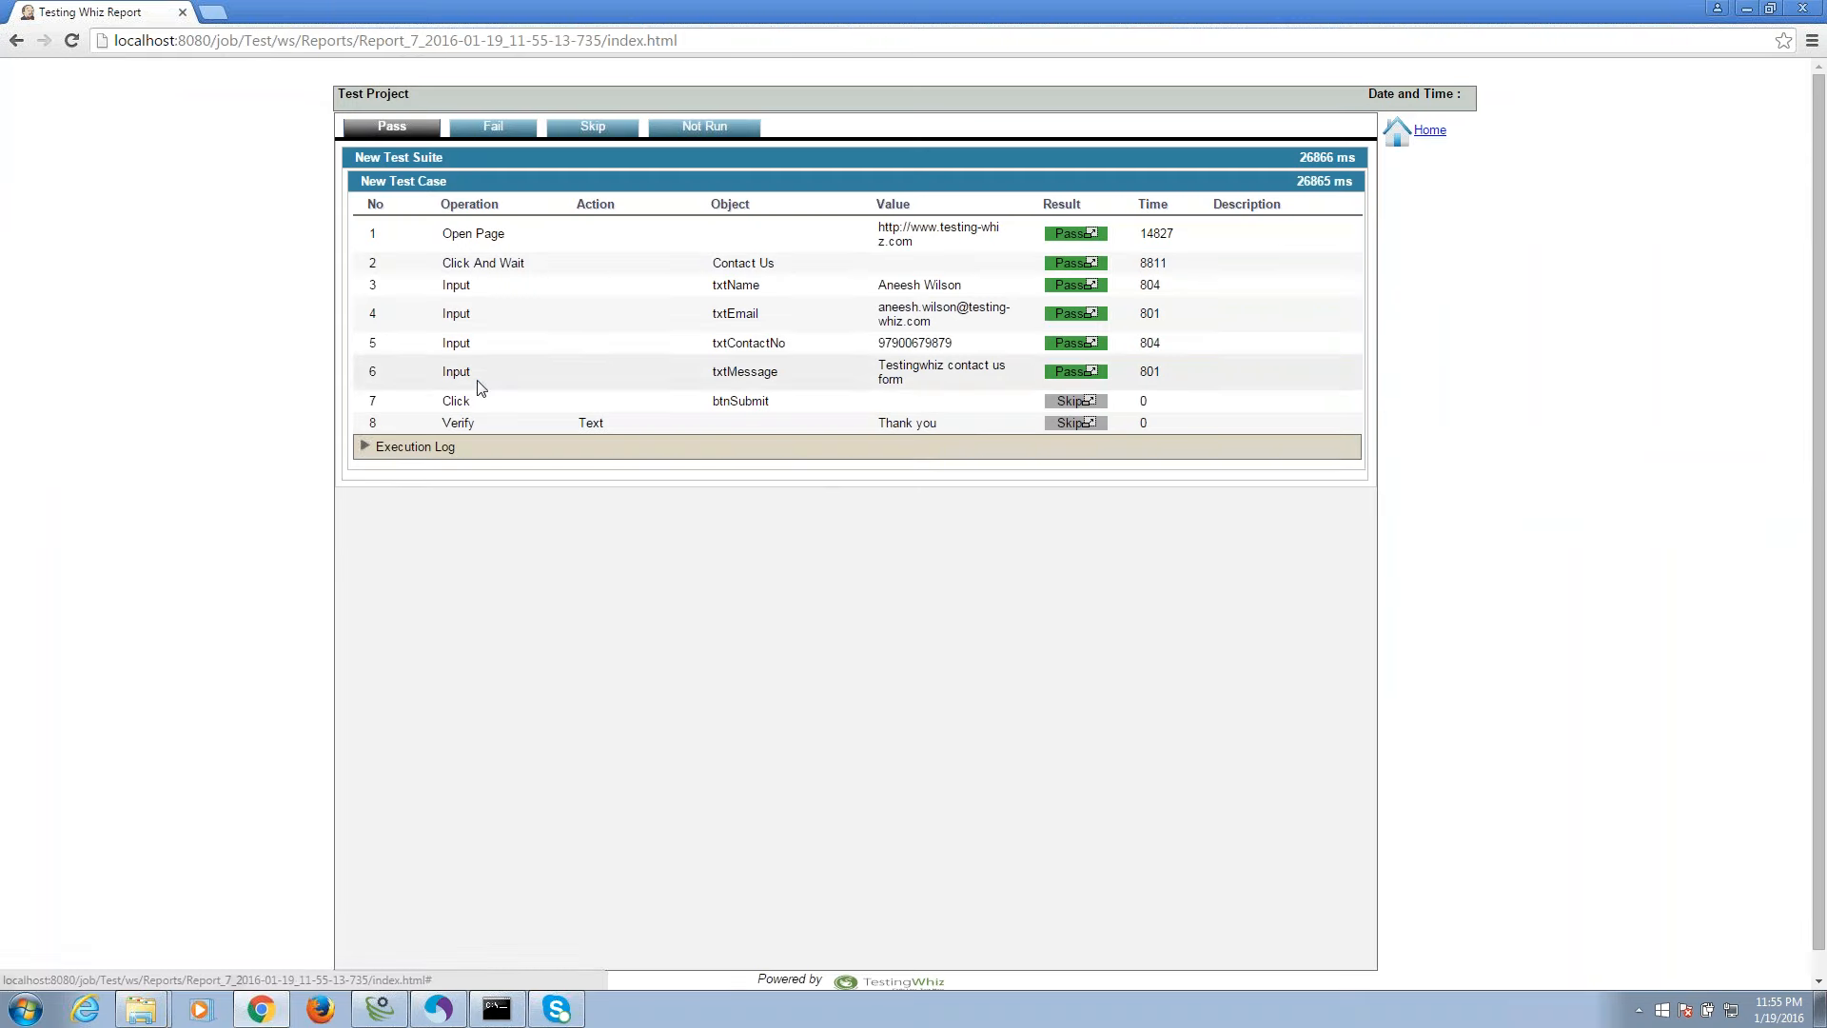
left_click(477, 449)
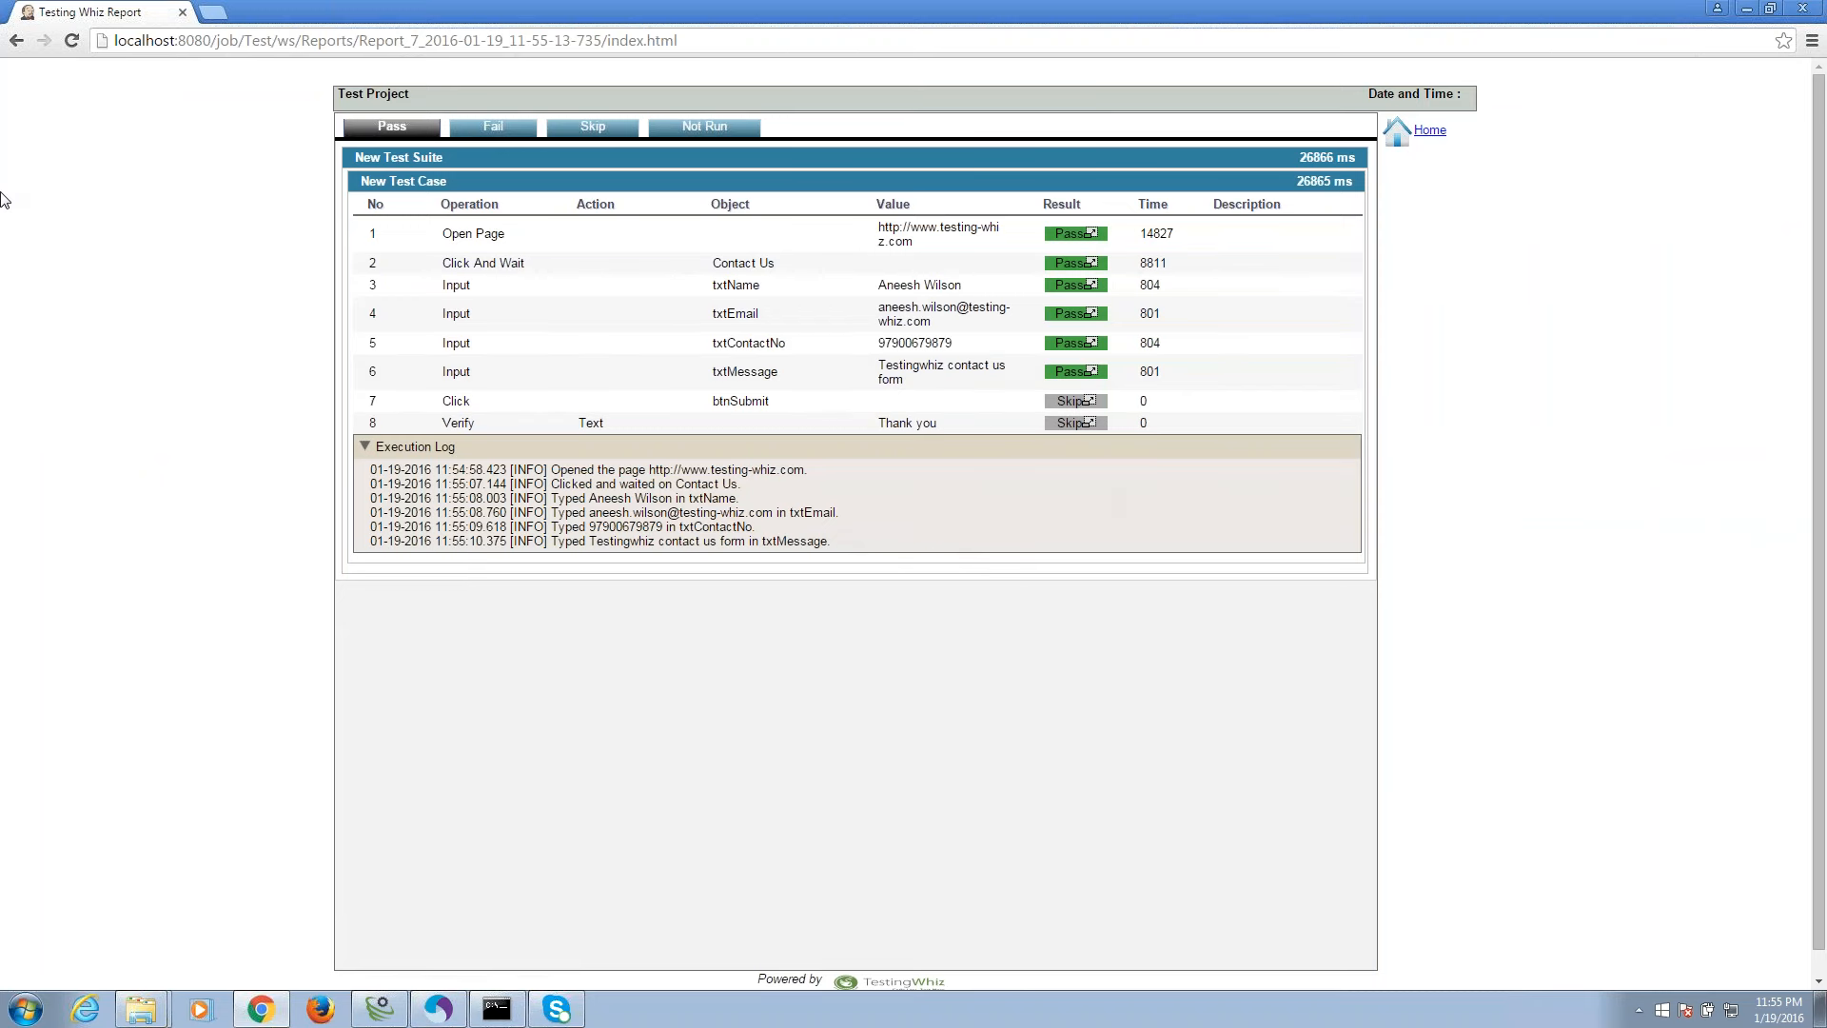
left_click(1746, 8)
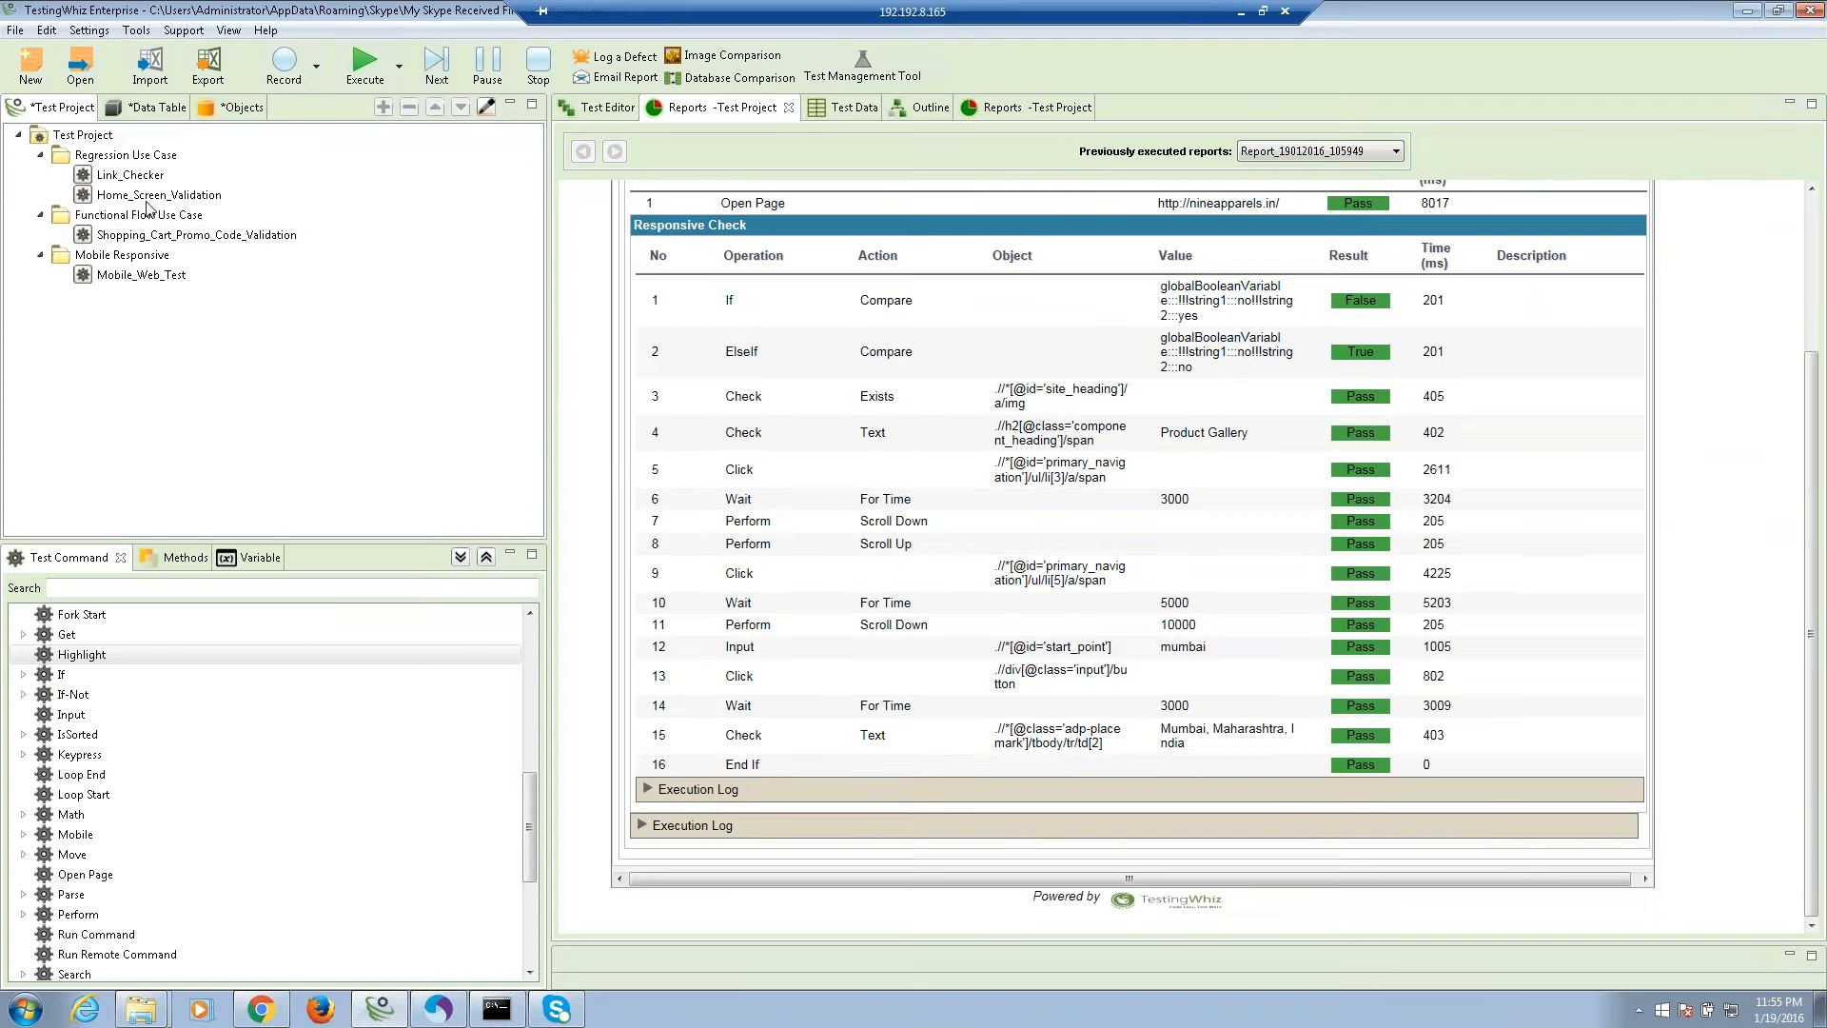
Change the Responsive Check call's responsive parameter in Mobile_Web_Test to 'yes' and save.
double_click(157, 282)
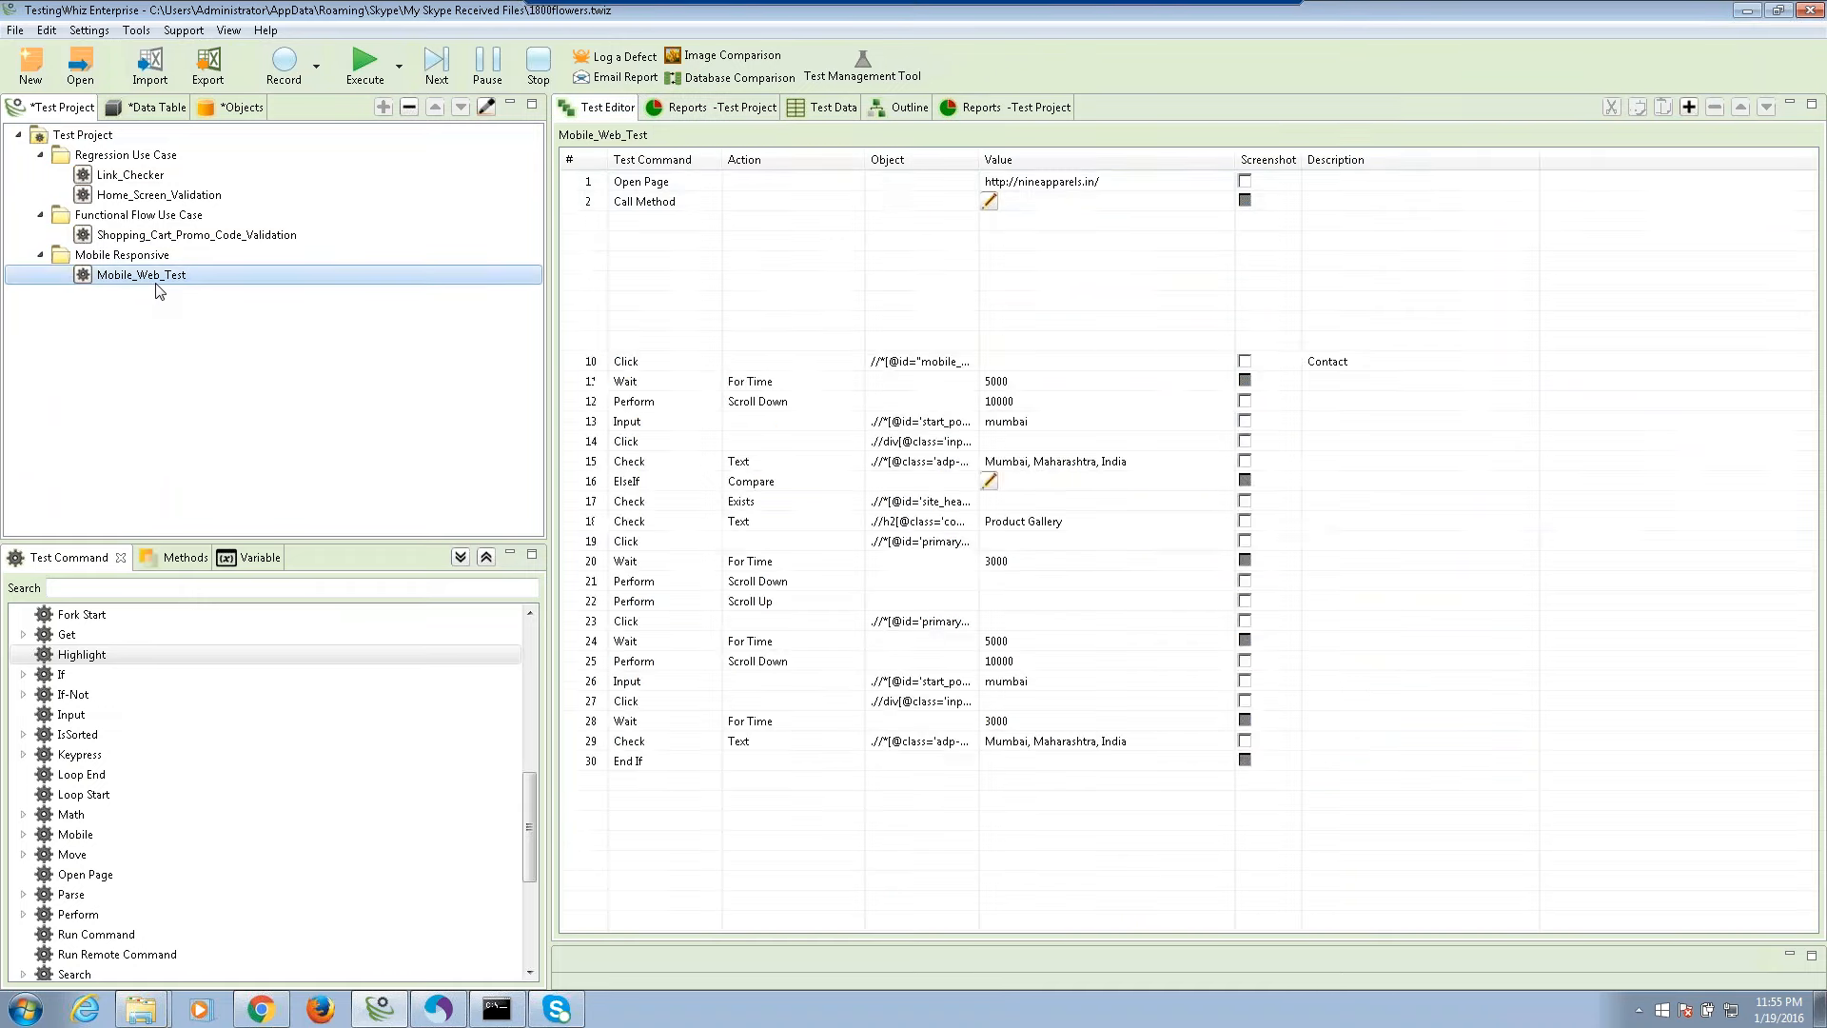
left_click(990, 200)
double_click(628, 301)
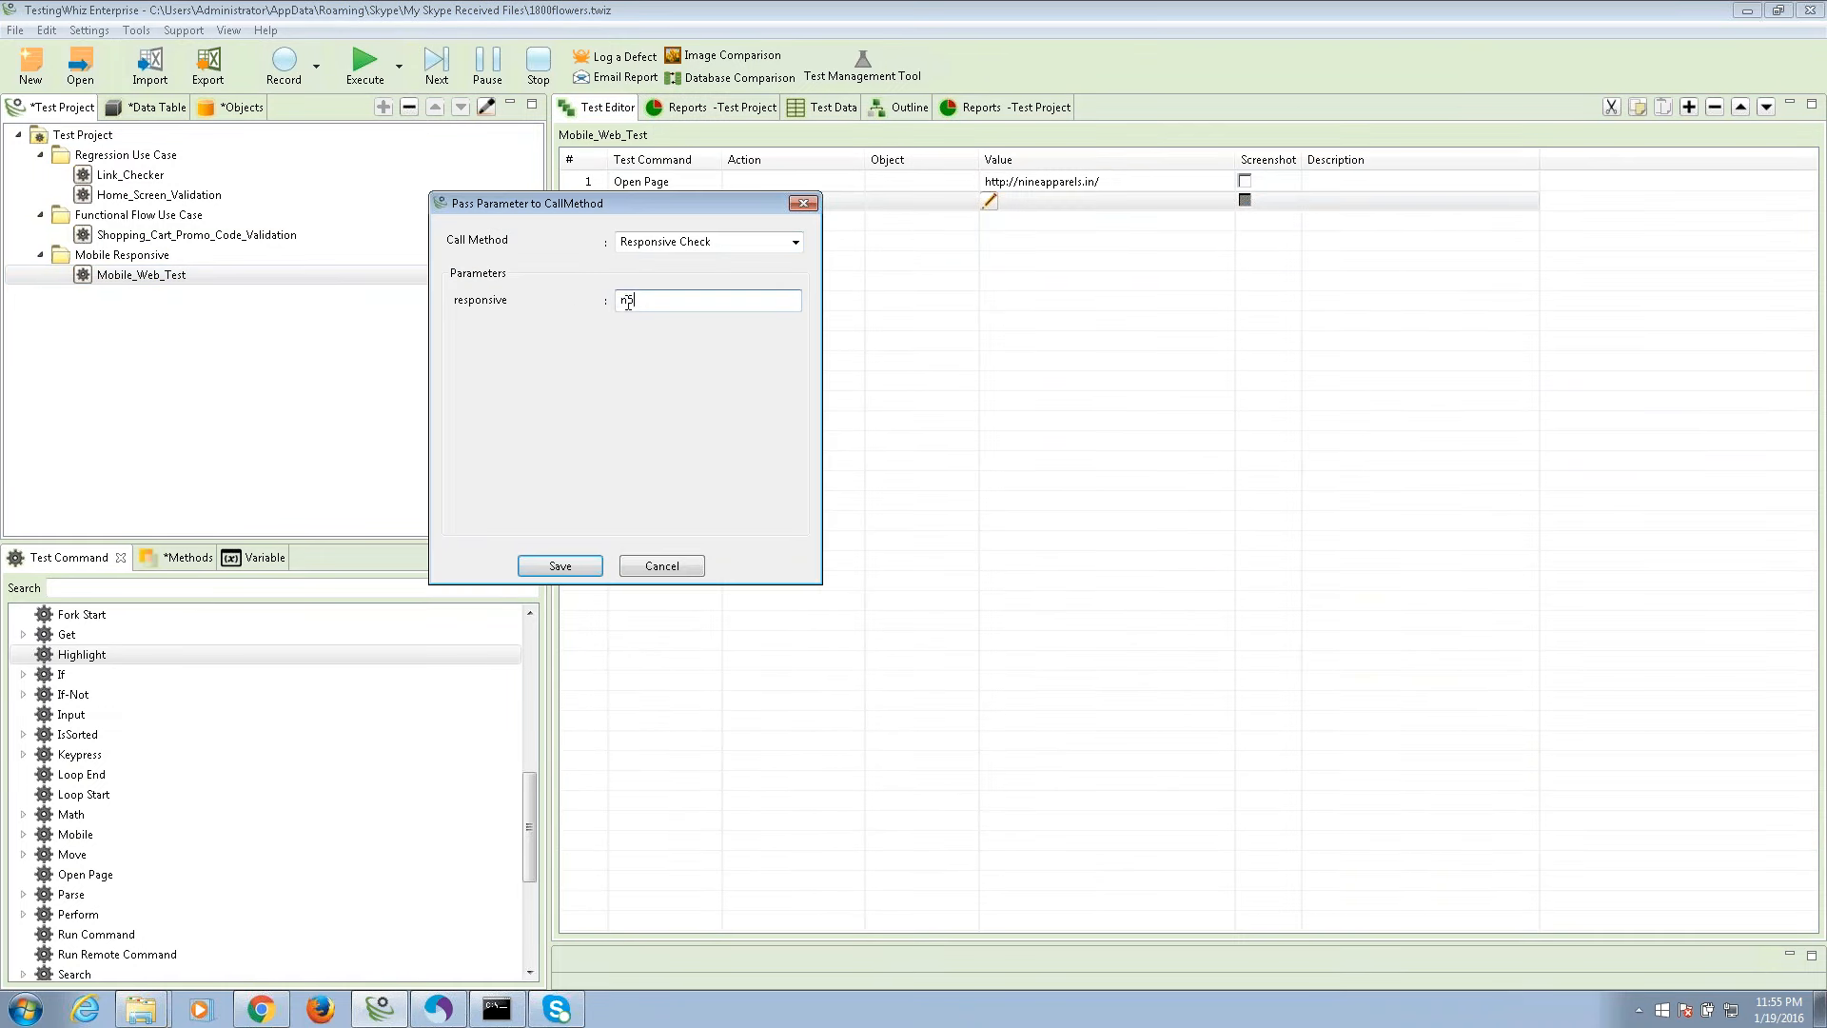
type("yes")
left_click(571, 566)
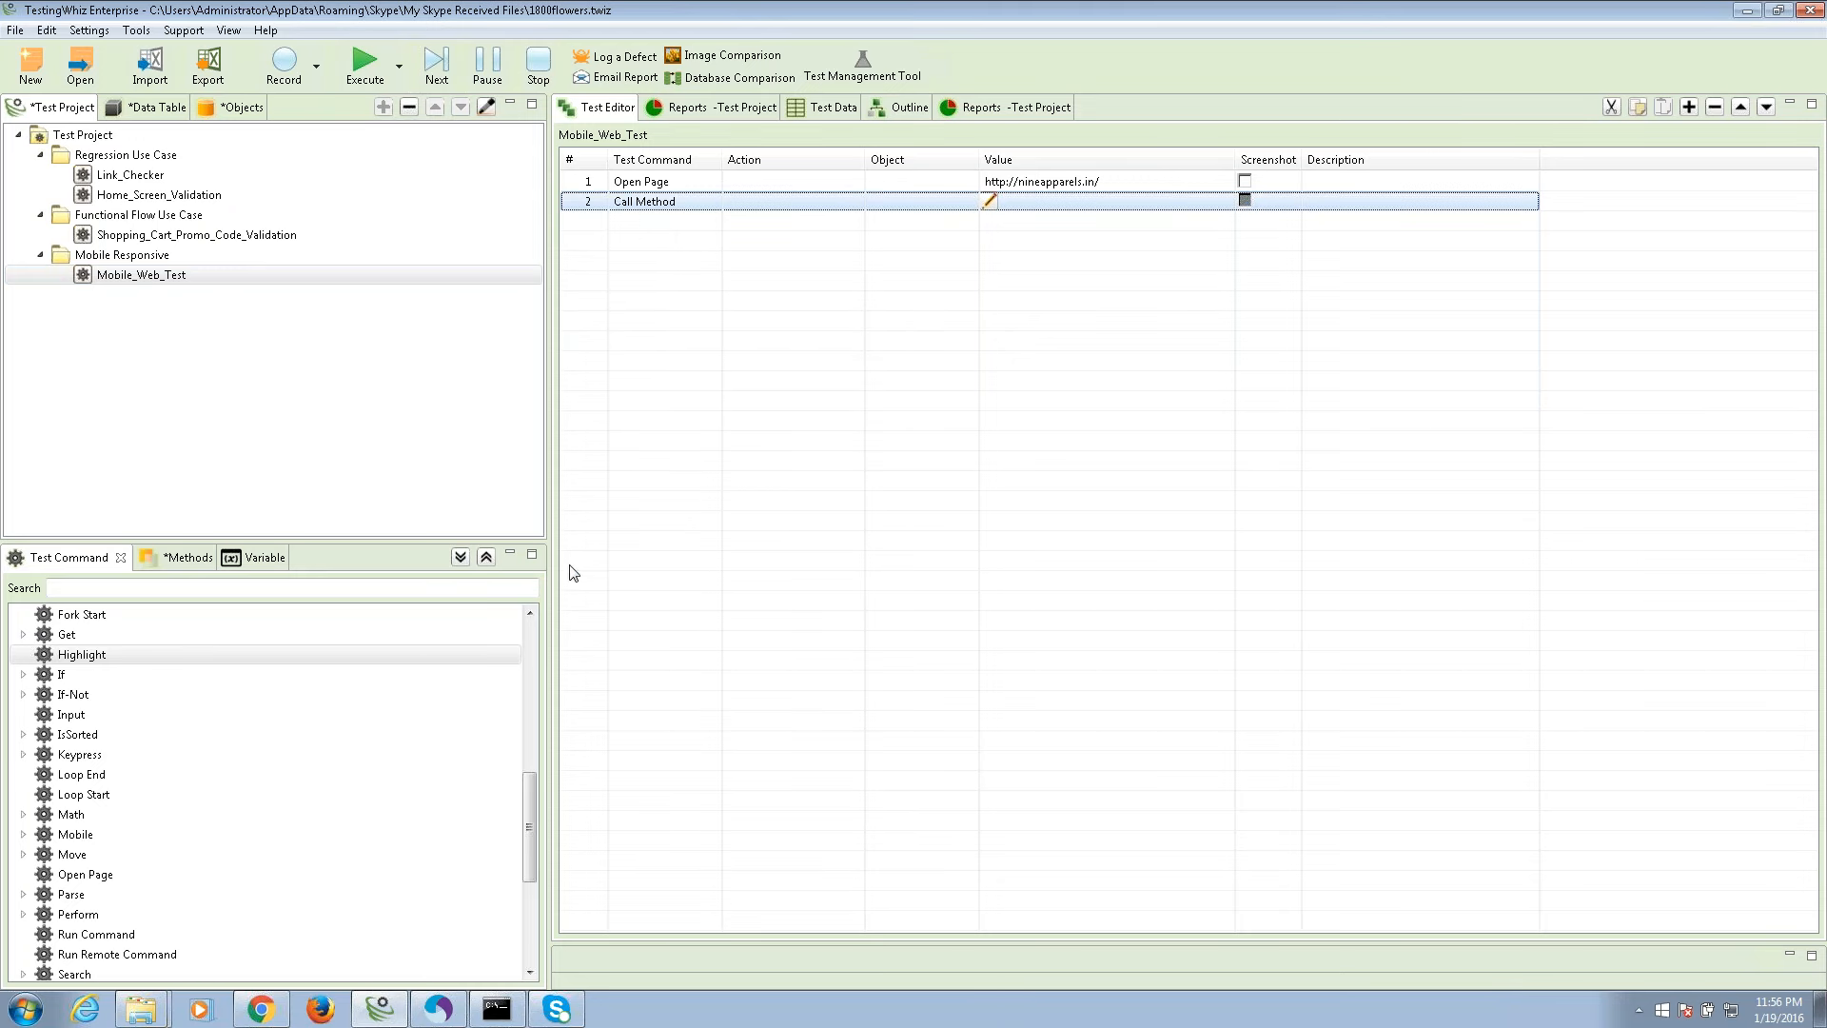
Switch the execution browser from Chrome to Android and run Mobile_Web_Test.
left_click(98, 31)
left_click(107, 55)
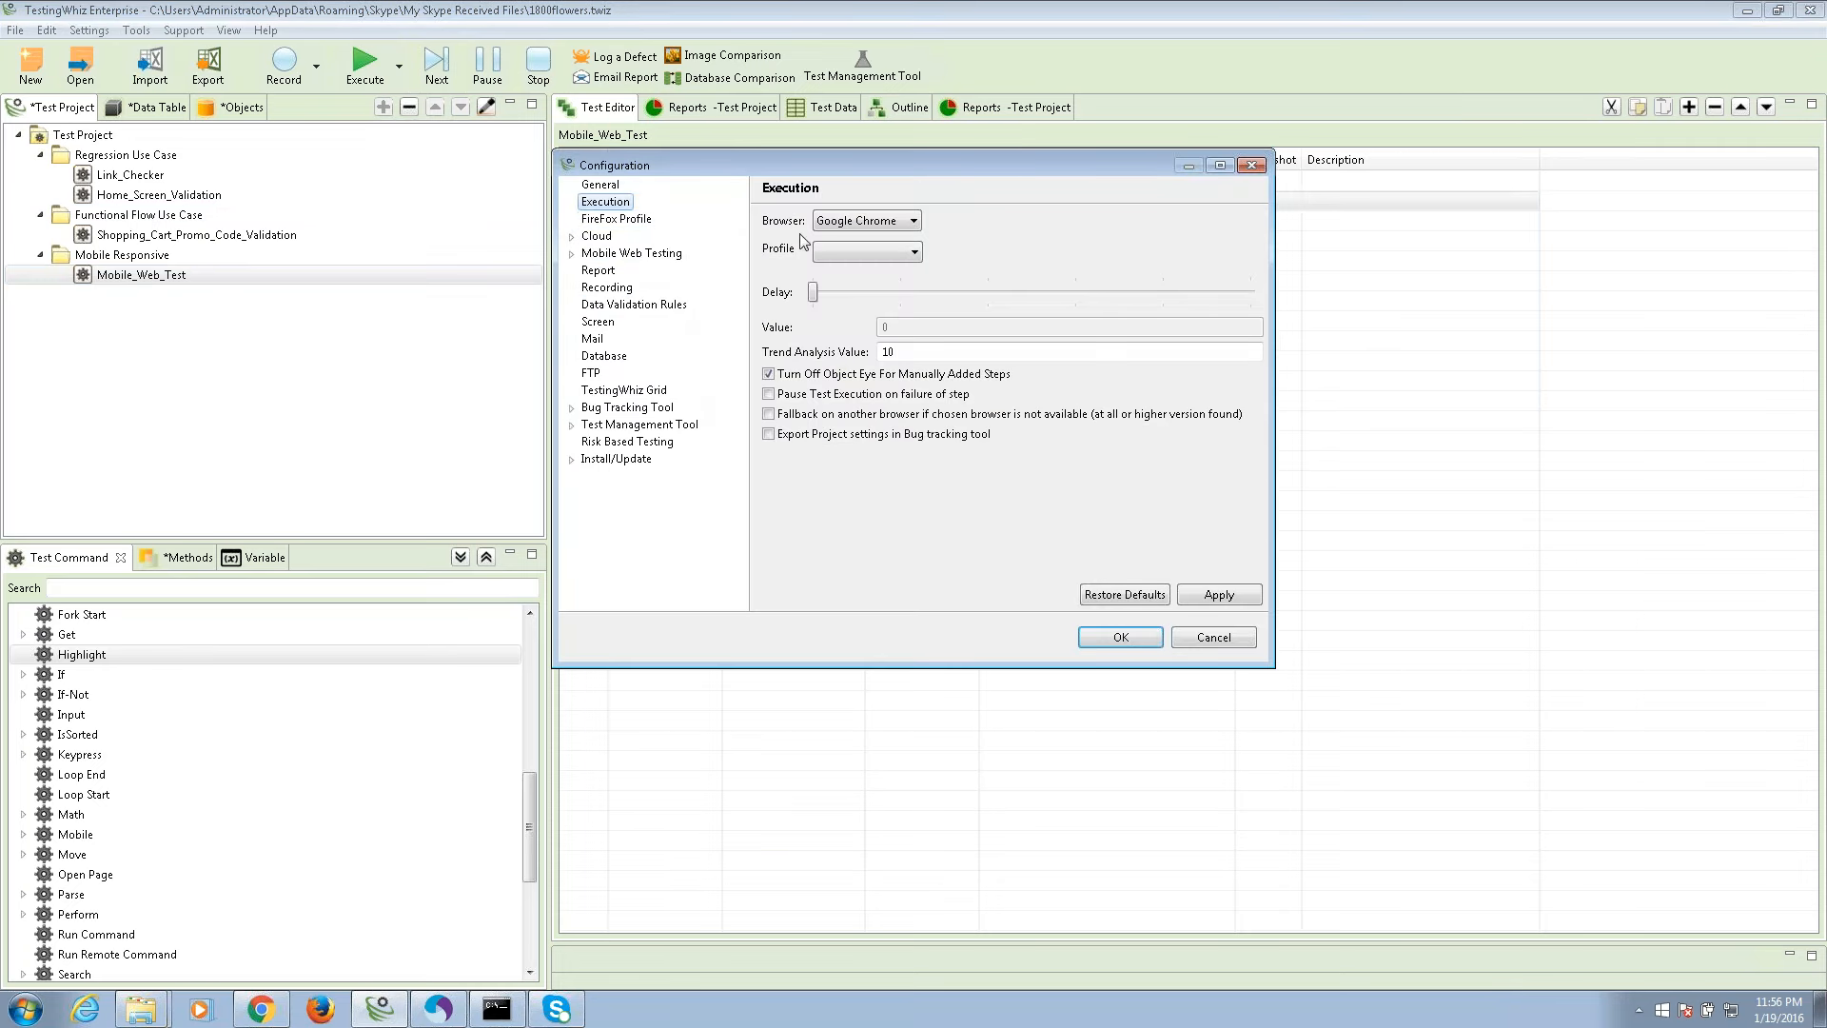
left_click(836, 224)
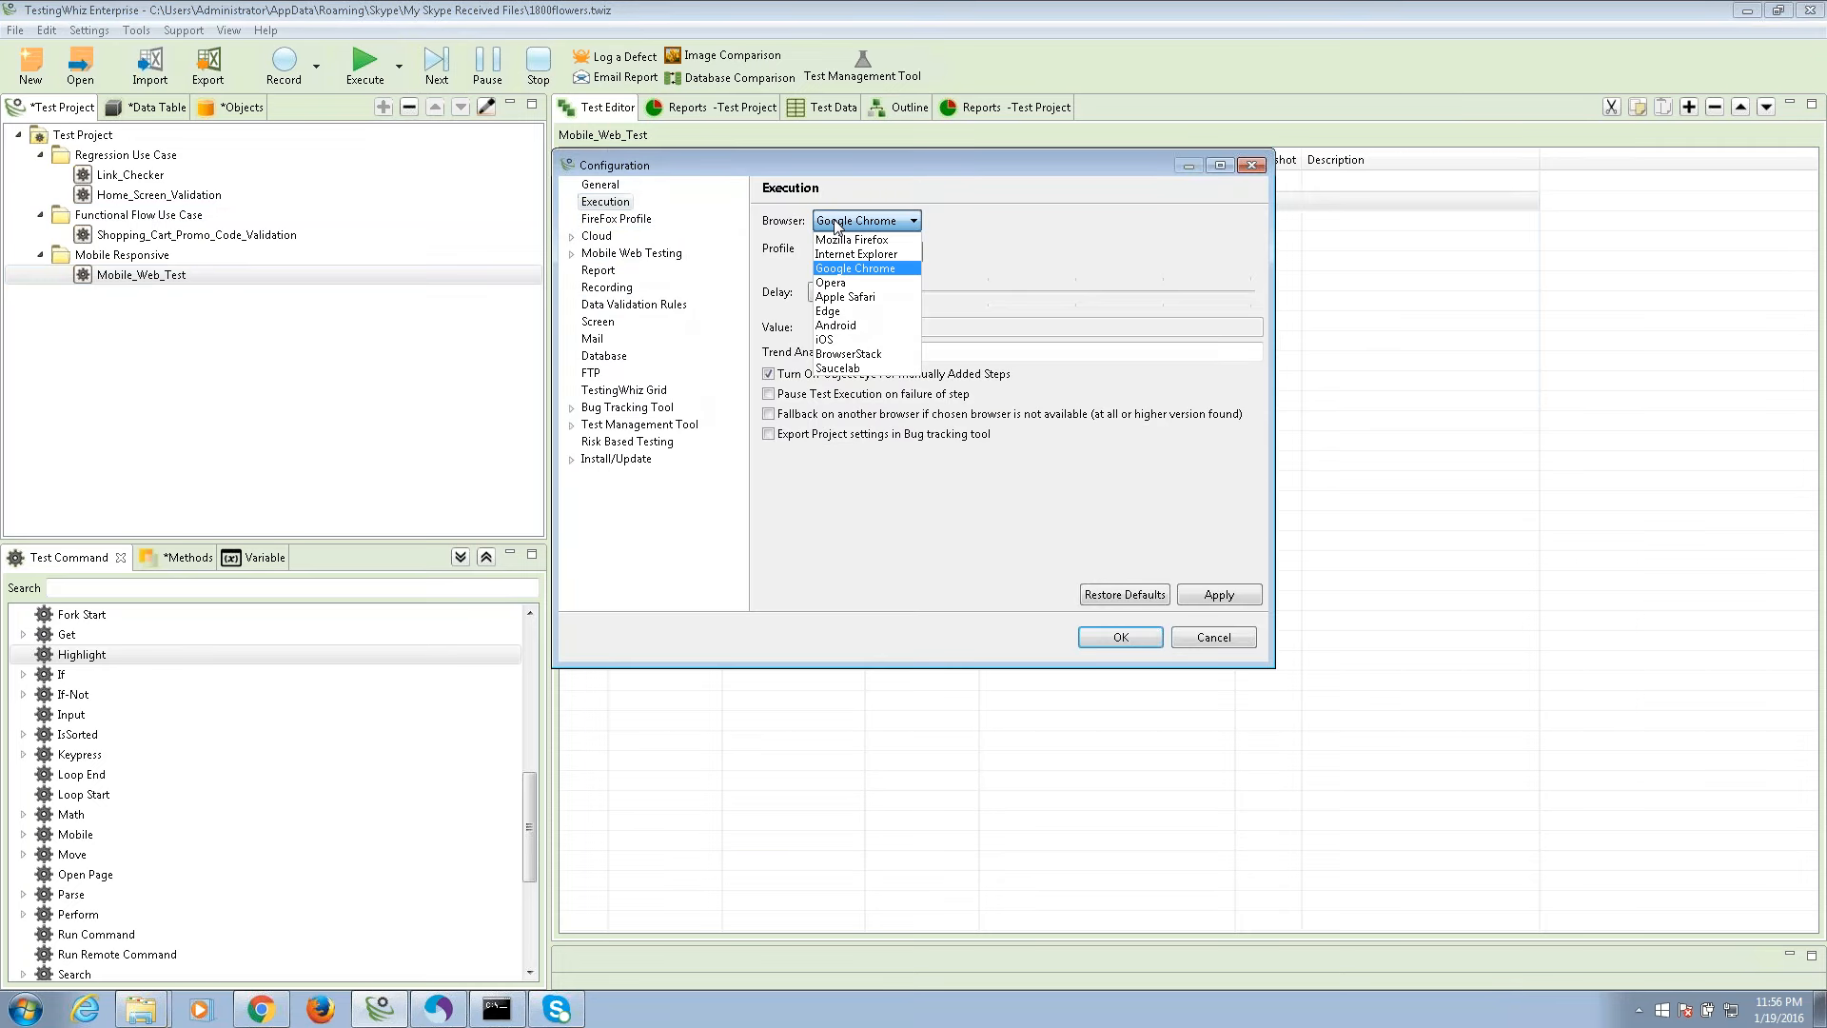
left_click(846, 326)
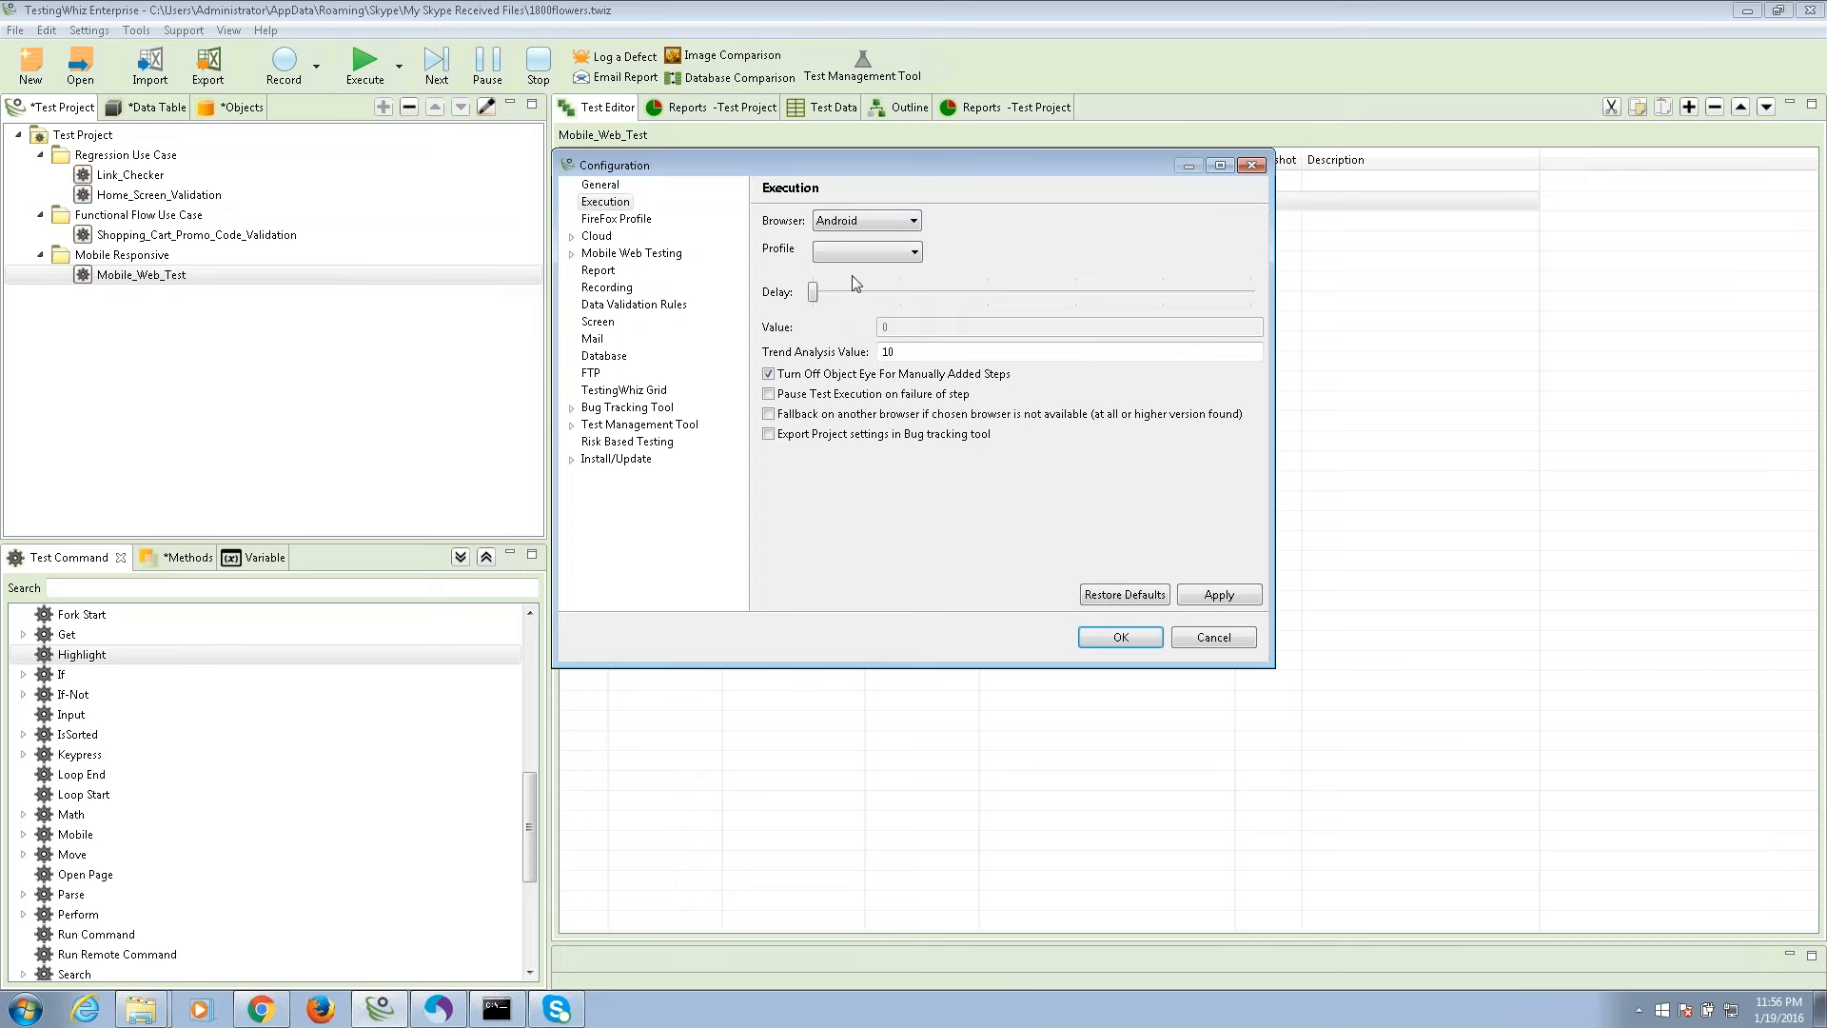
left_click(1216, 594)
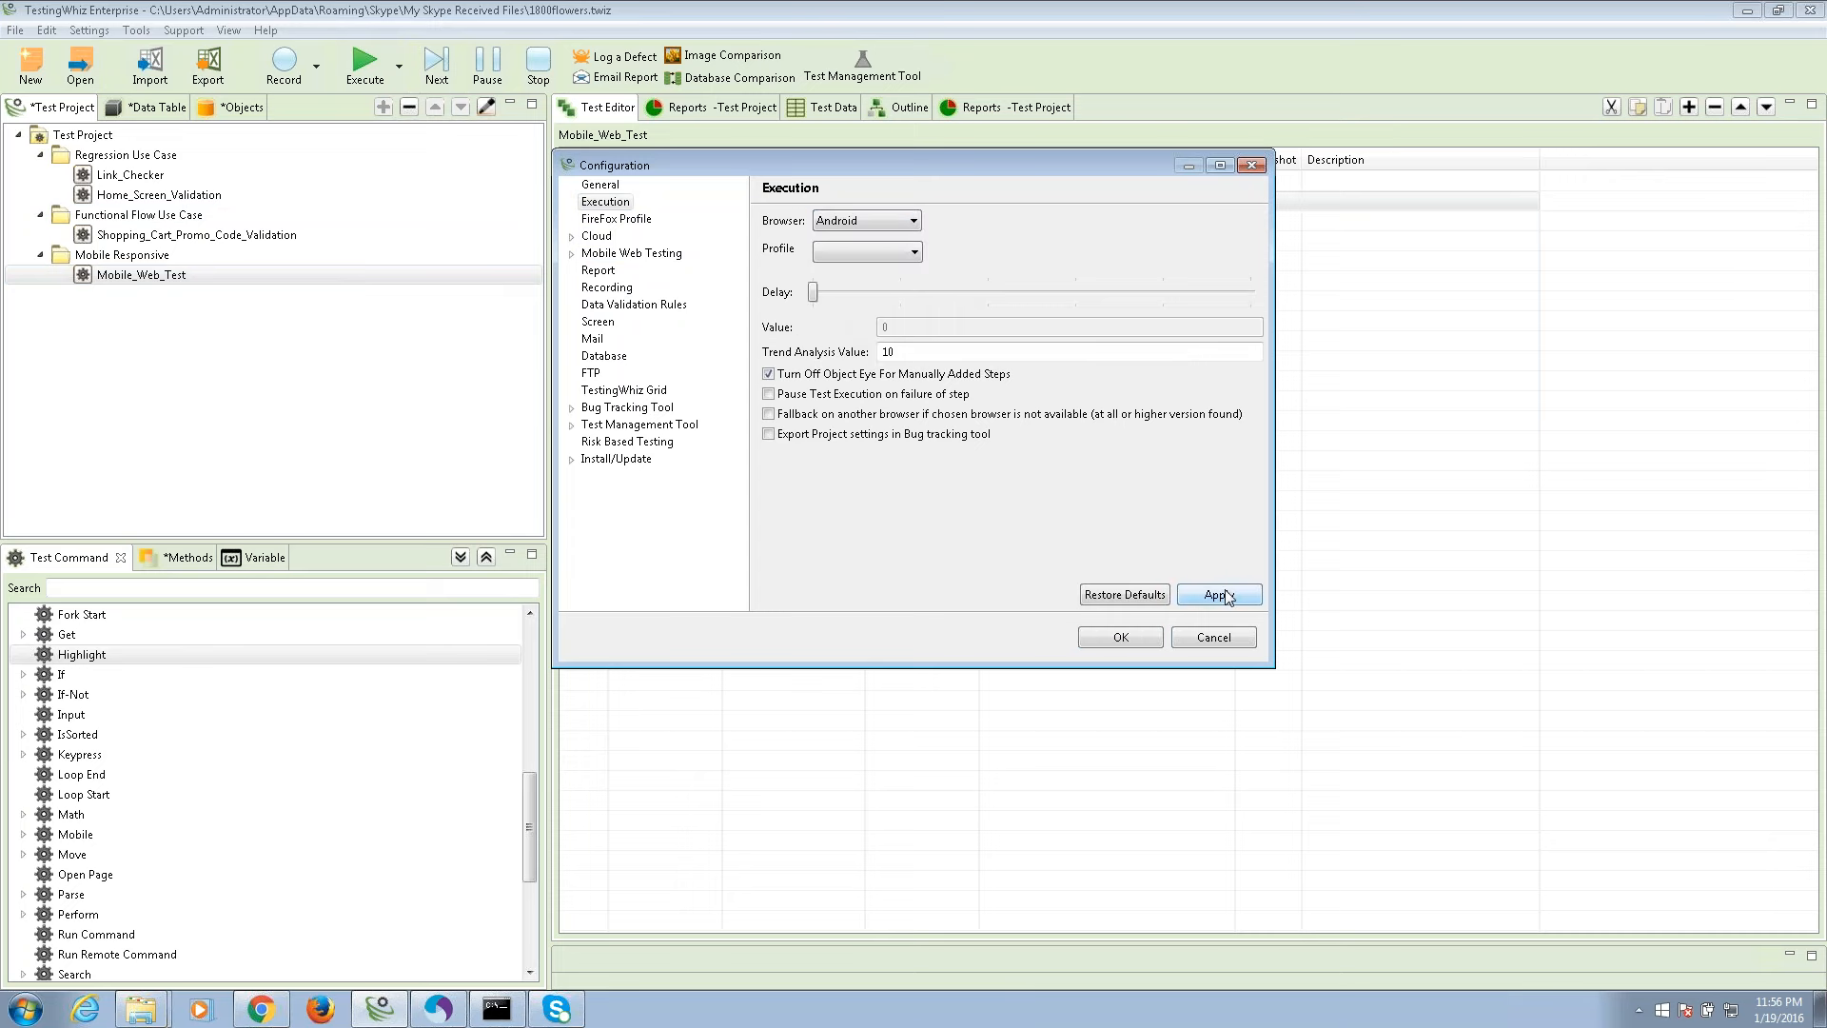
left_click(1121, 638)
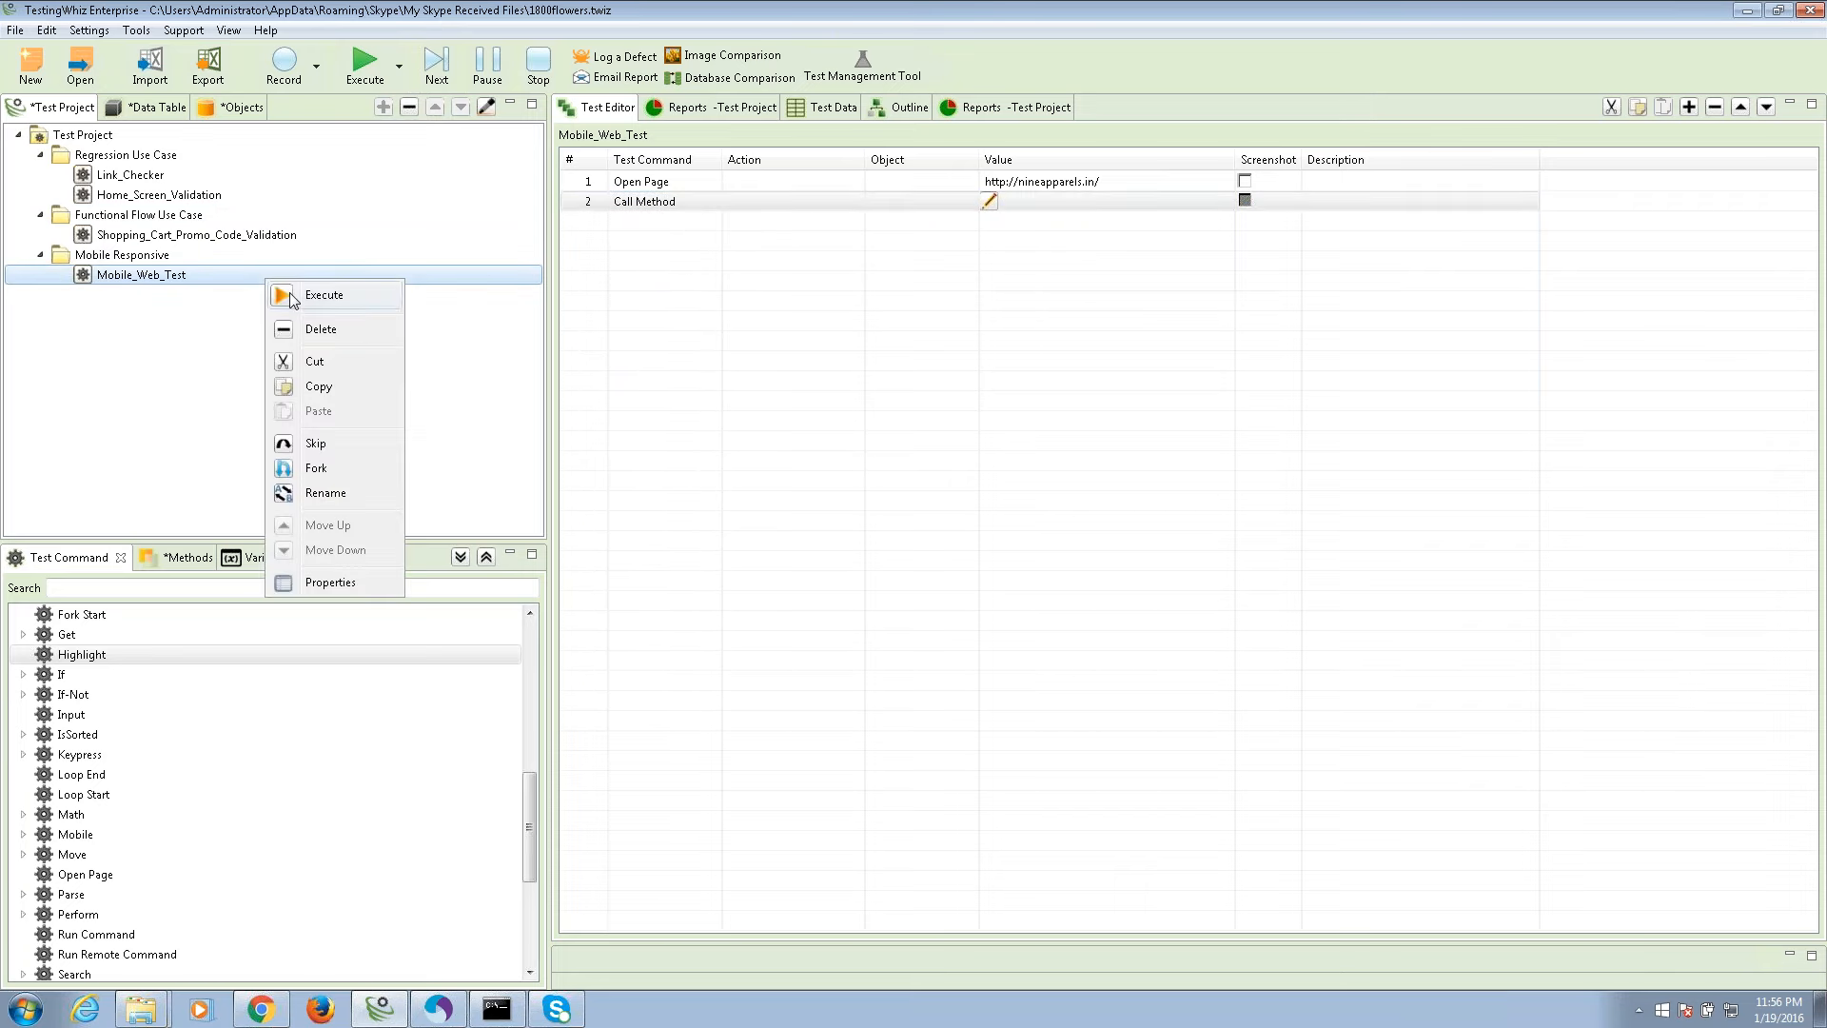
left_click(289, 294)
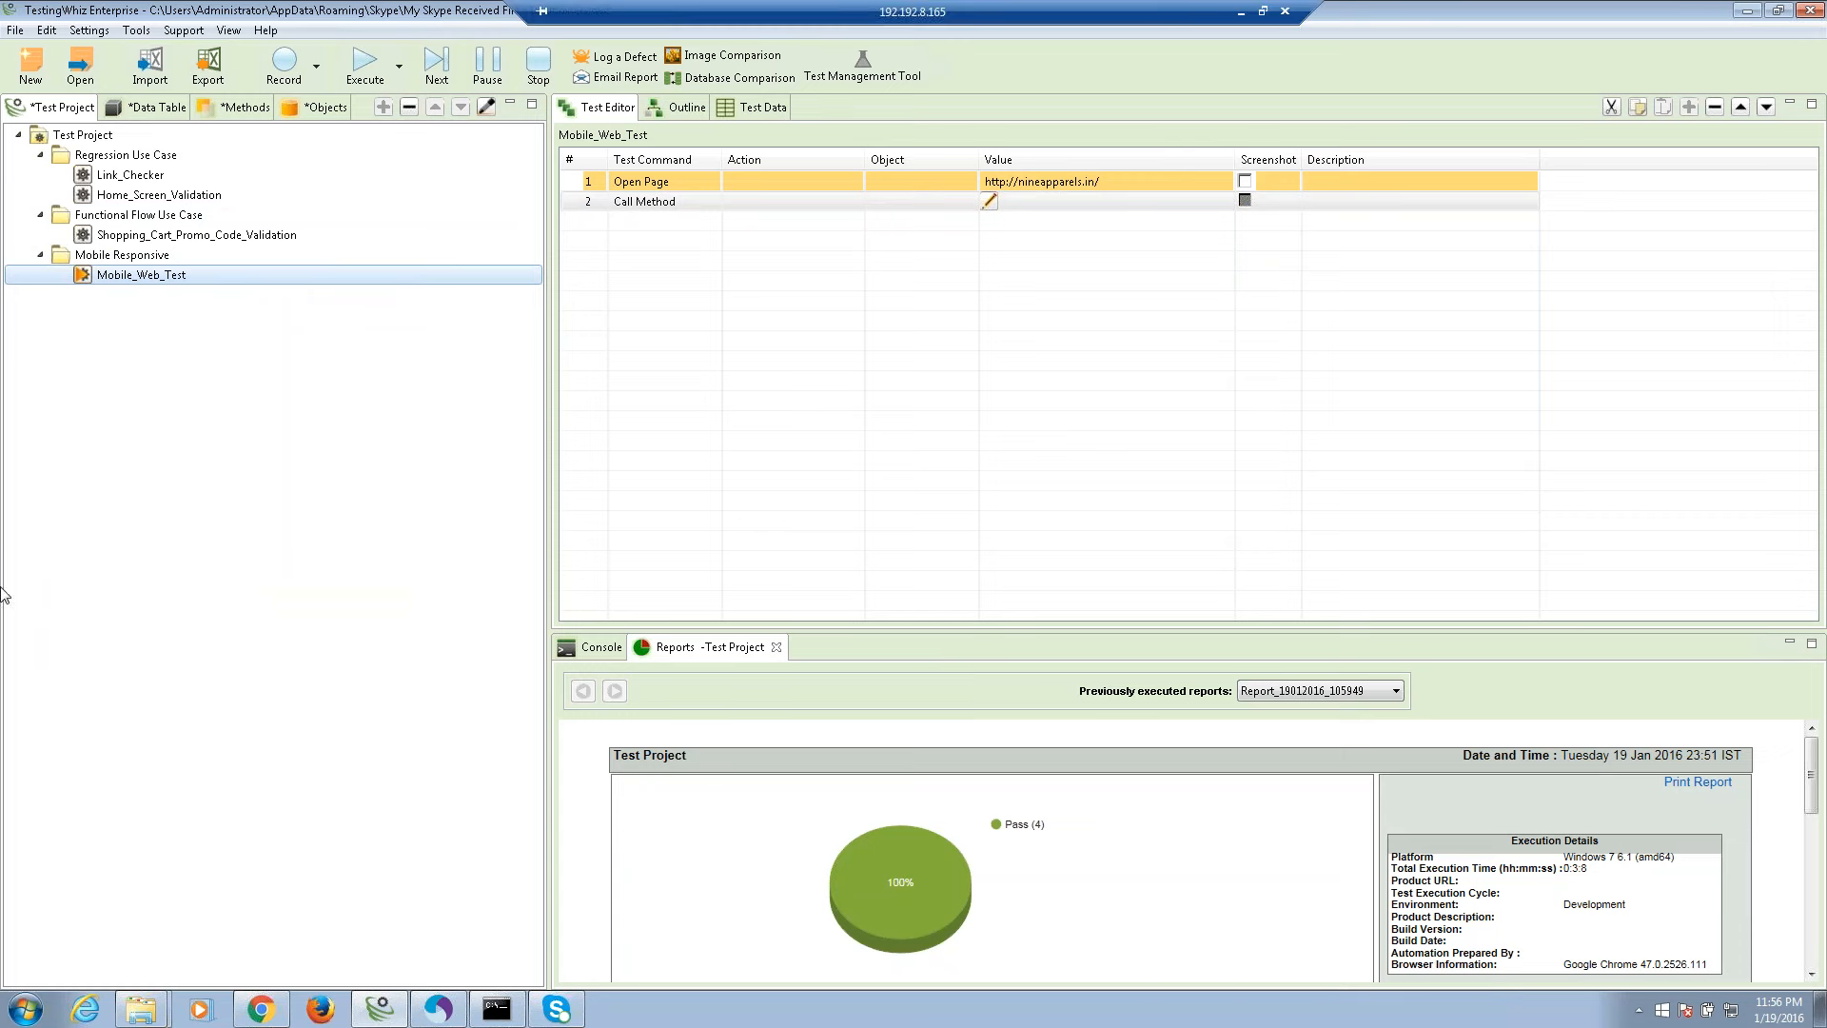
Close the old Reports panel and launch droidAtScreen-1.1 from a Start-menu search for 'droid'.
left_click(777, 647)
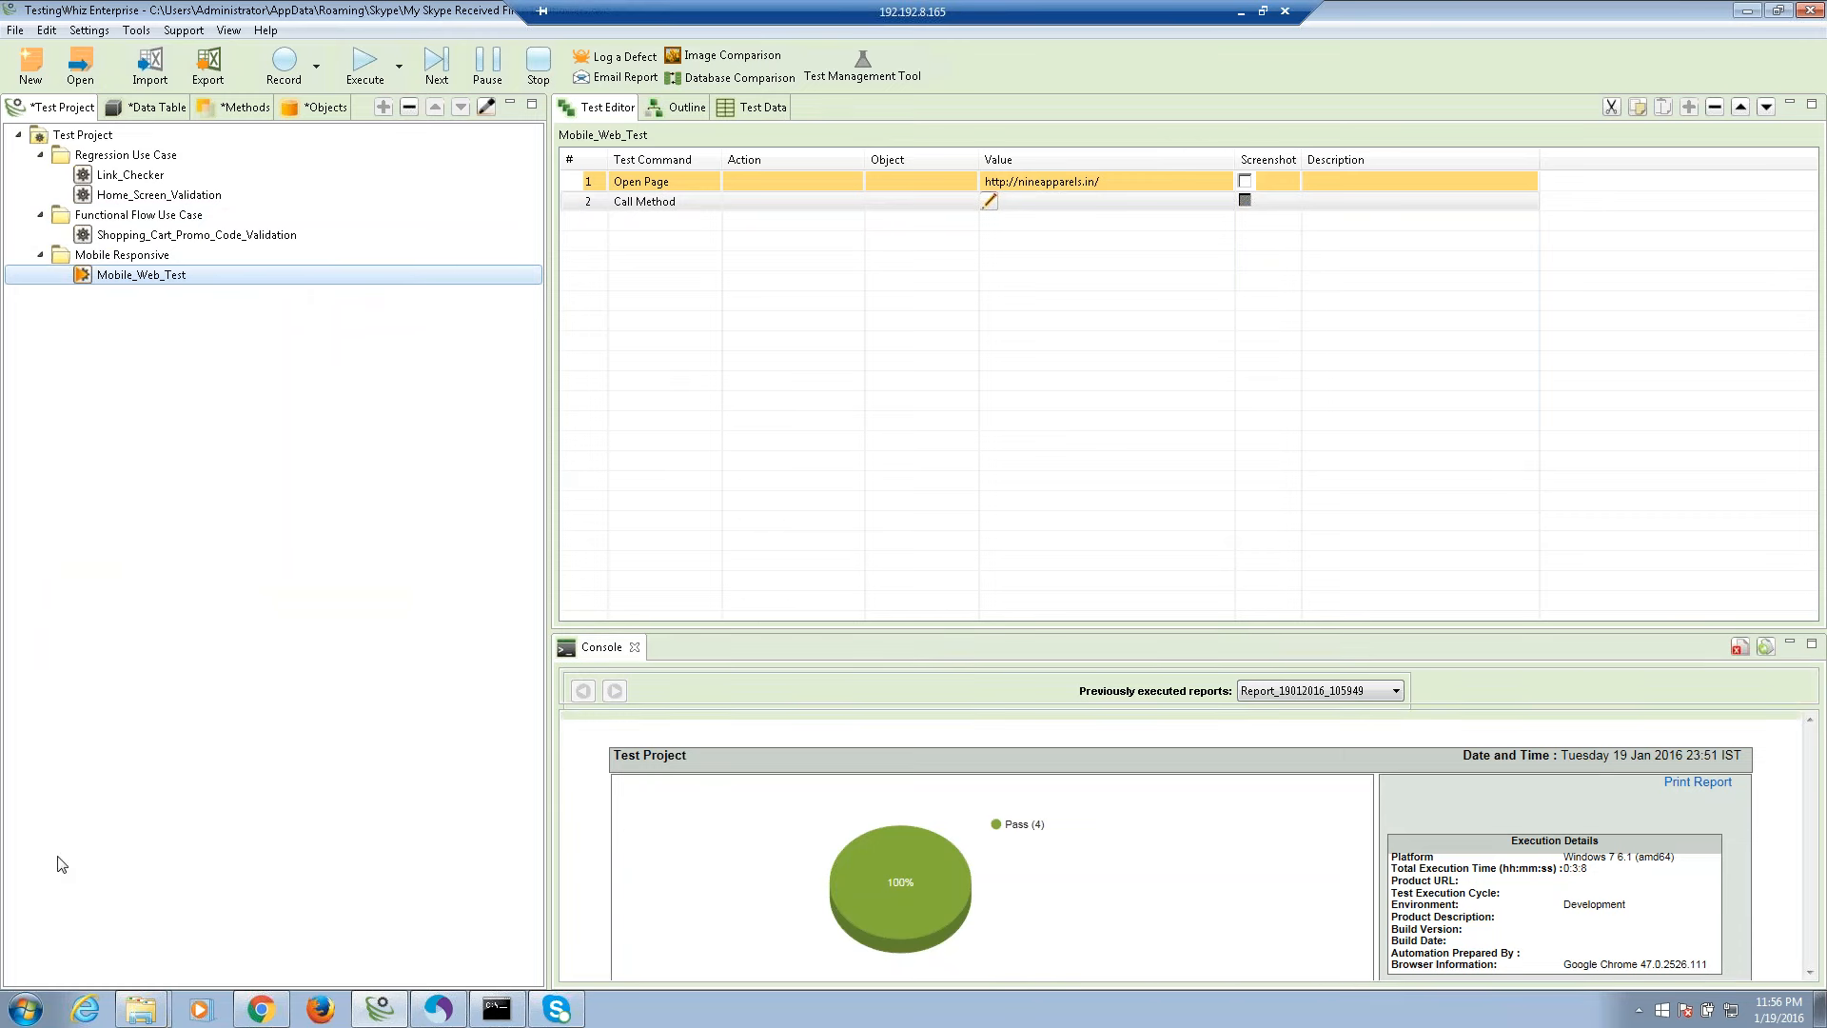
left_click(26, 1009)
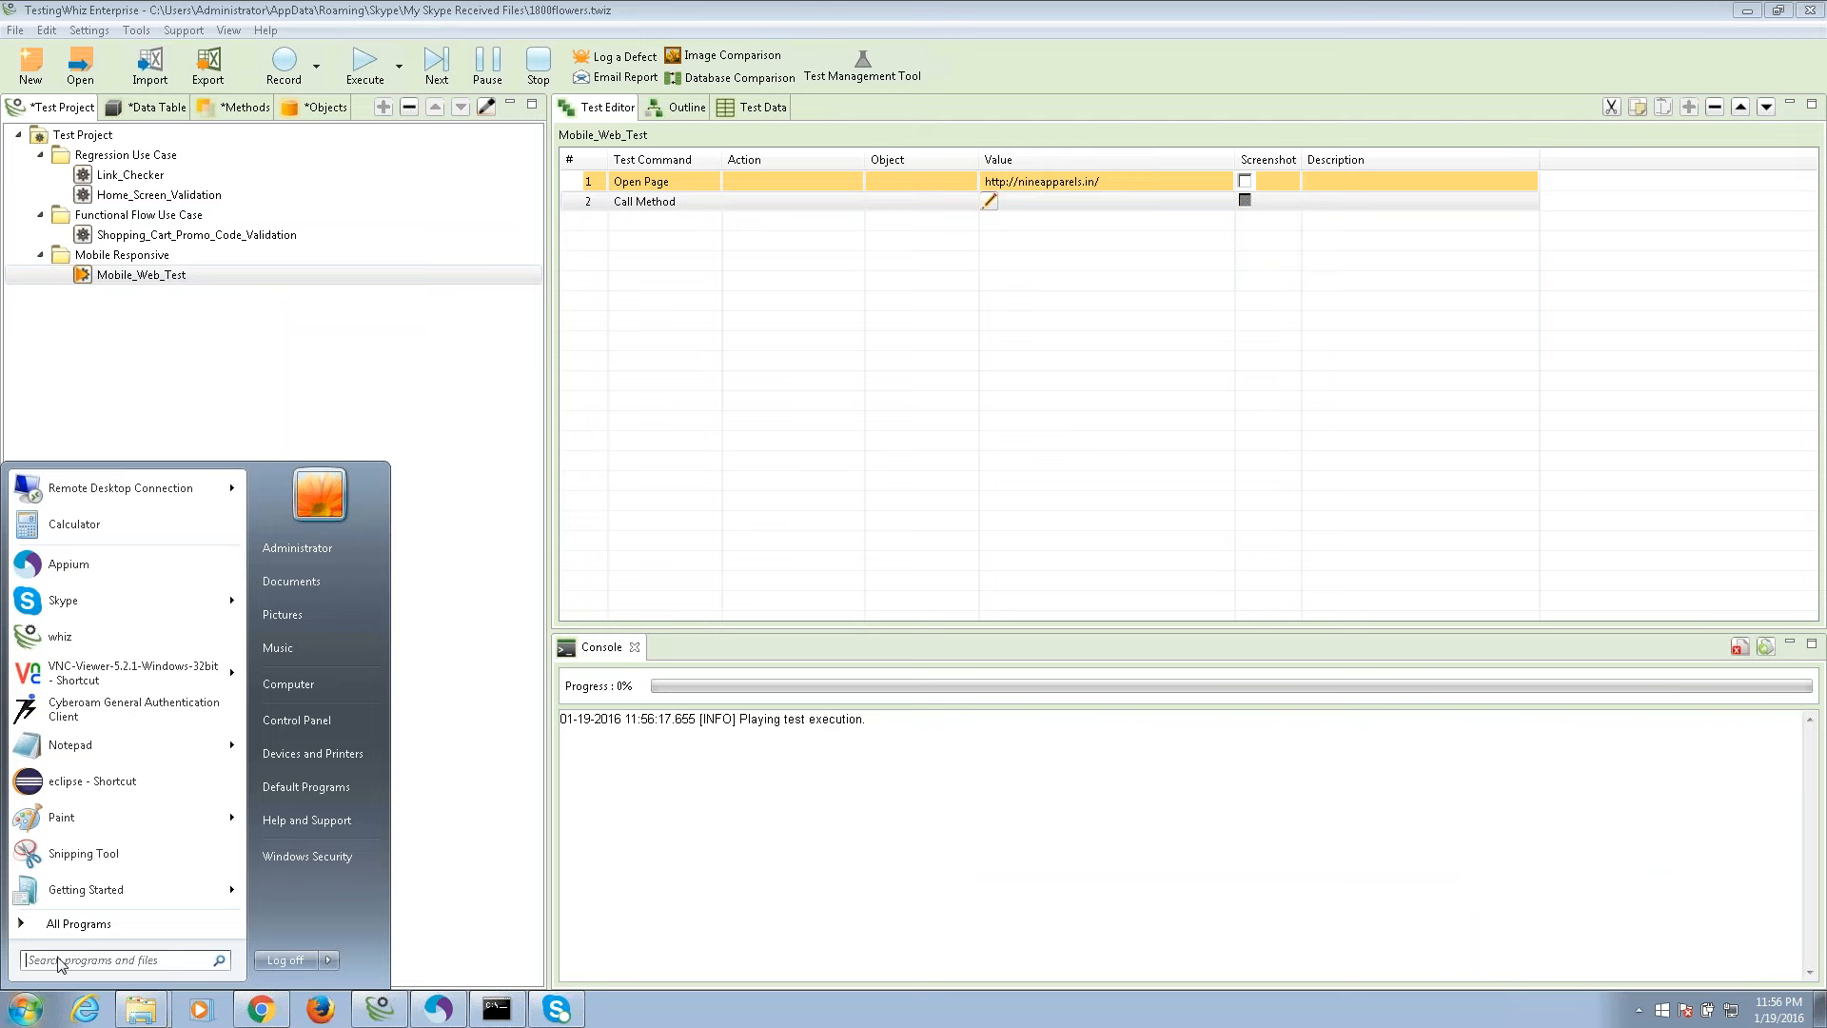
left_click(59, 960)
type("droid")
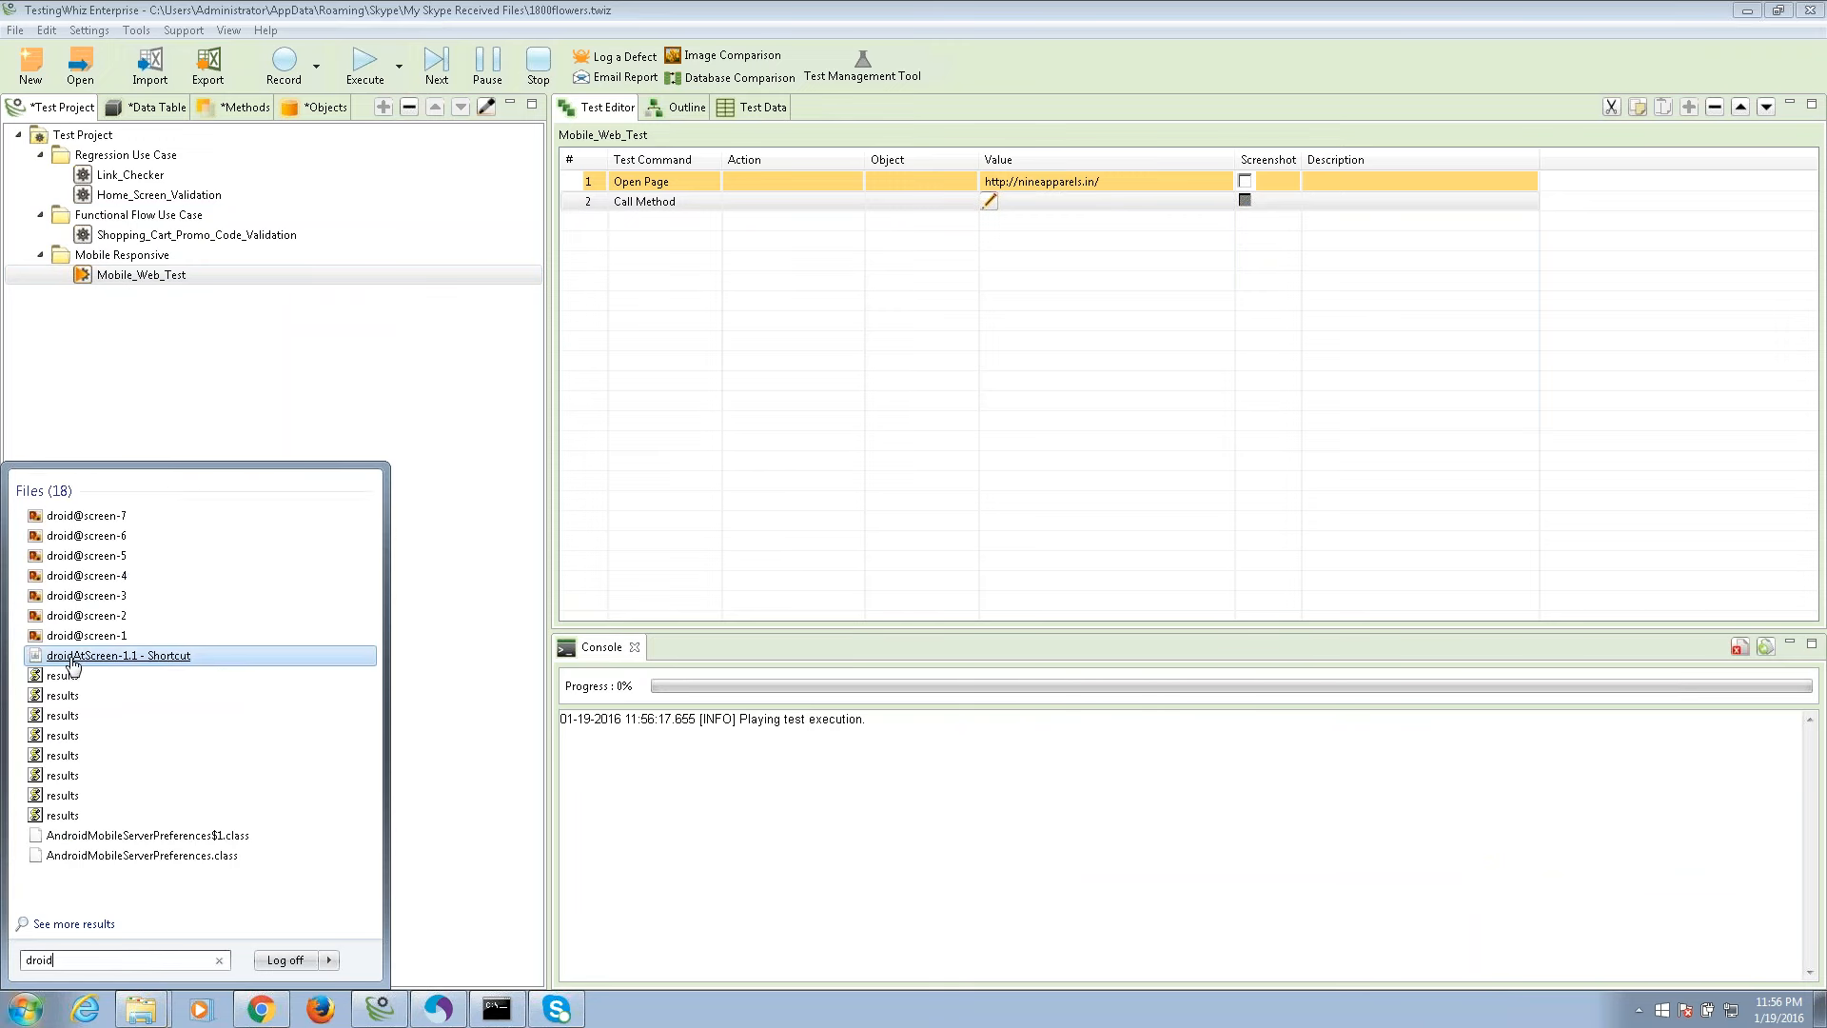
left_click(85, 669)
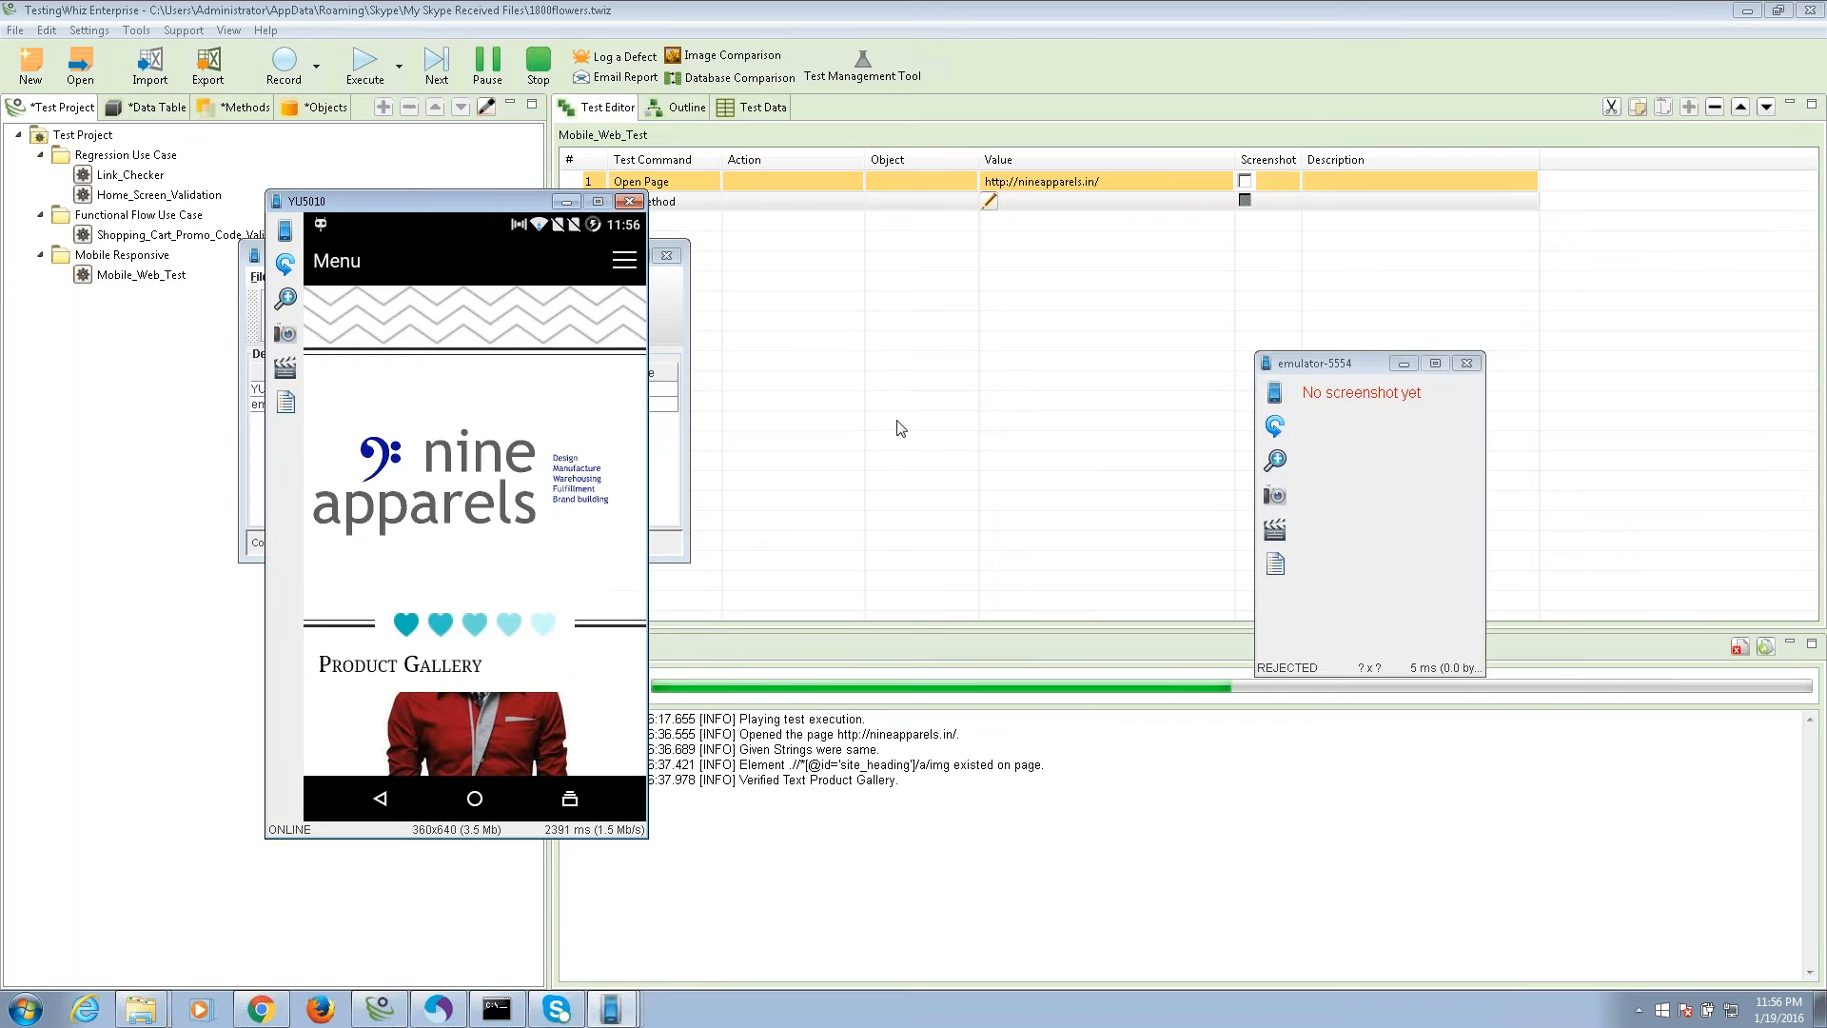
Minimize the empty emulator window and the Droid@Screen device list window.
left_click(1404, 363)
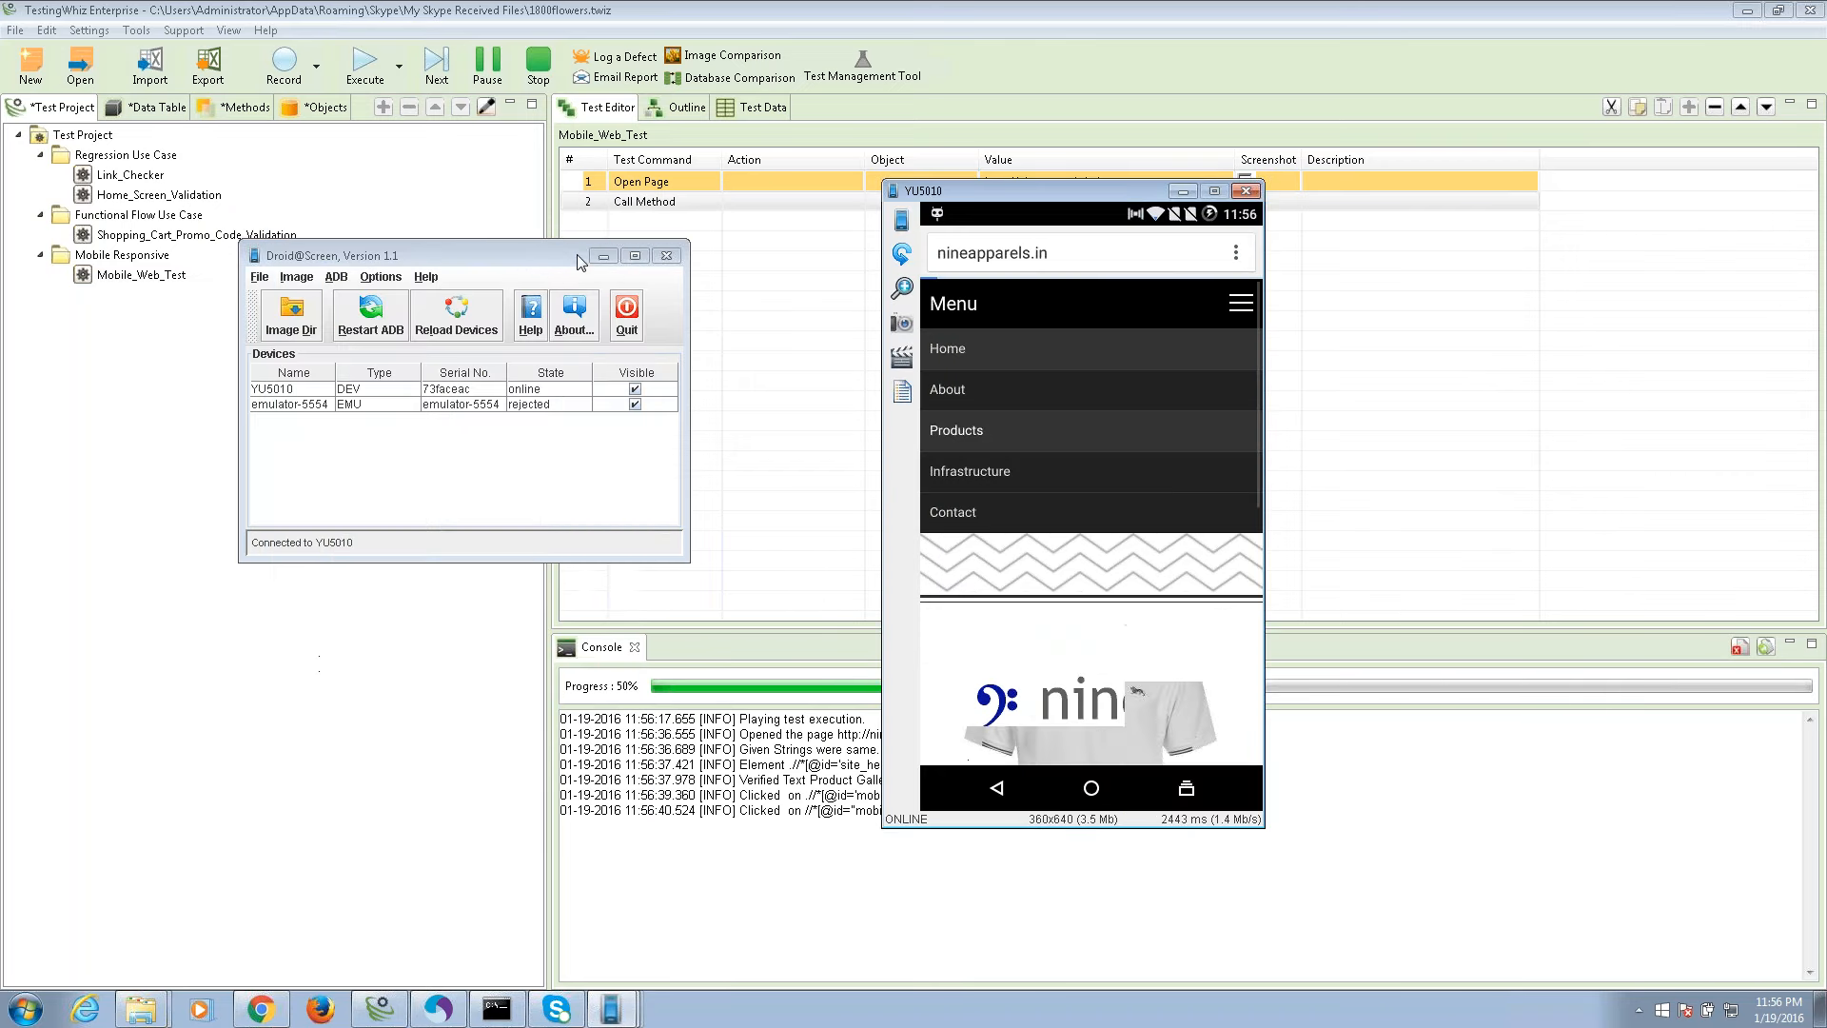
left_click(603, 256)
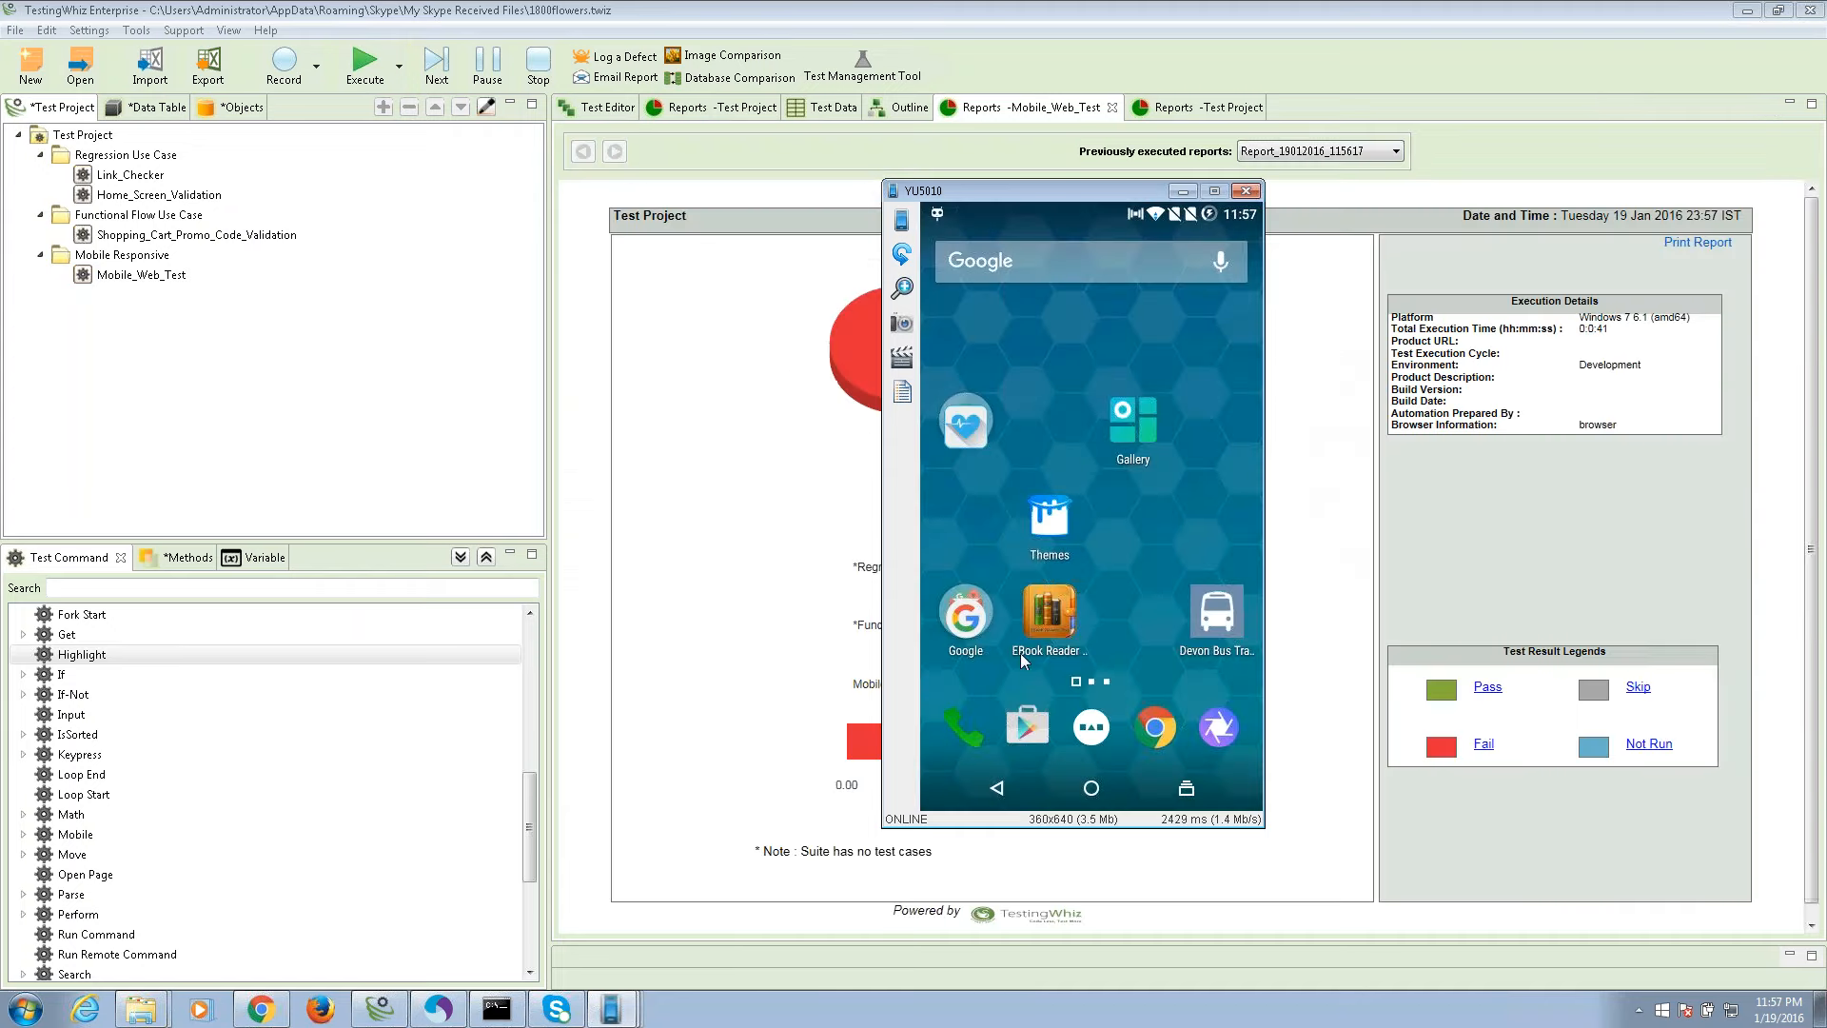
left_click(1194, 194)
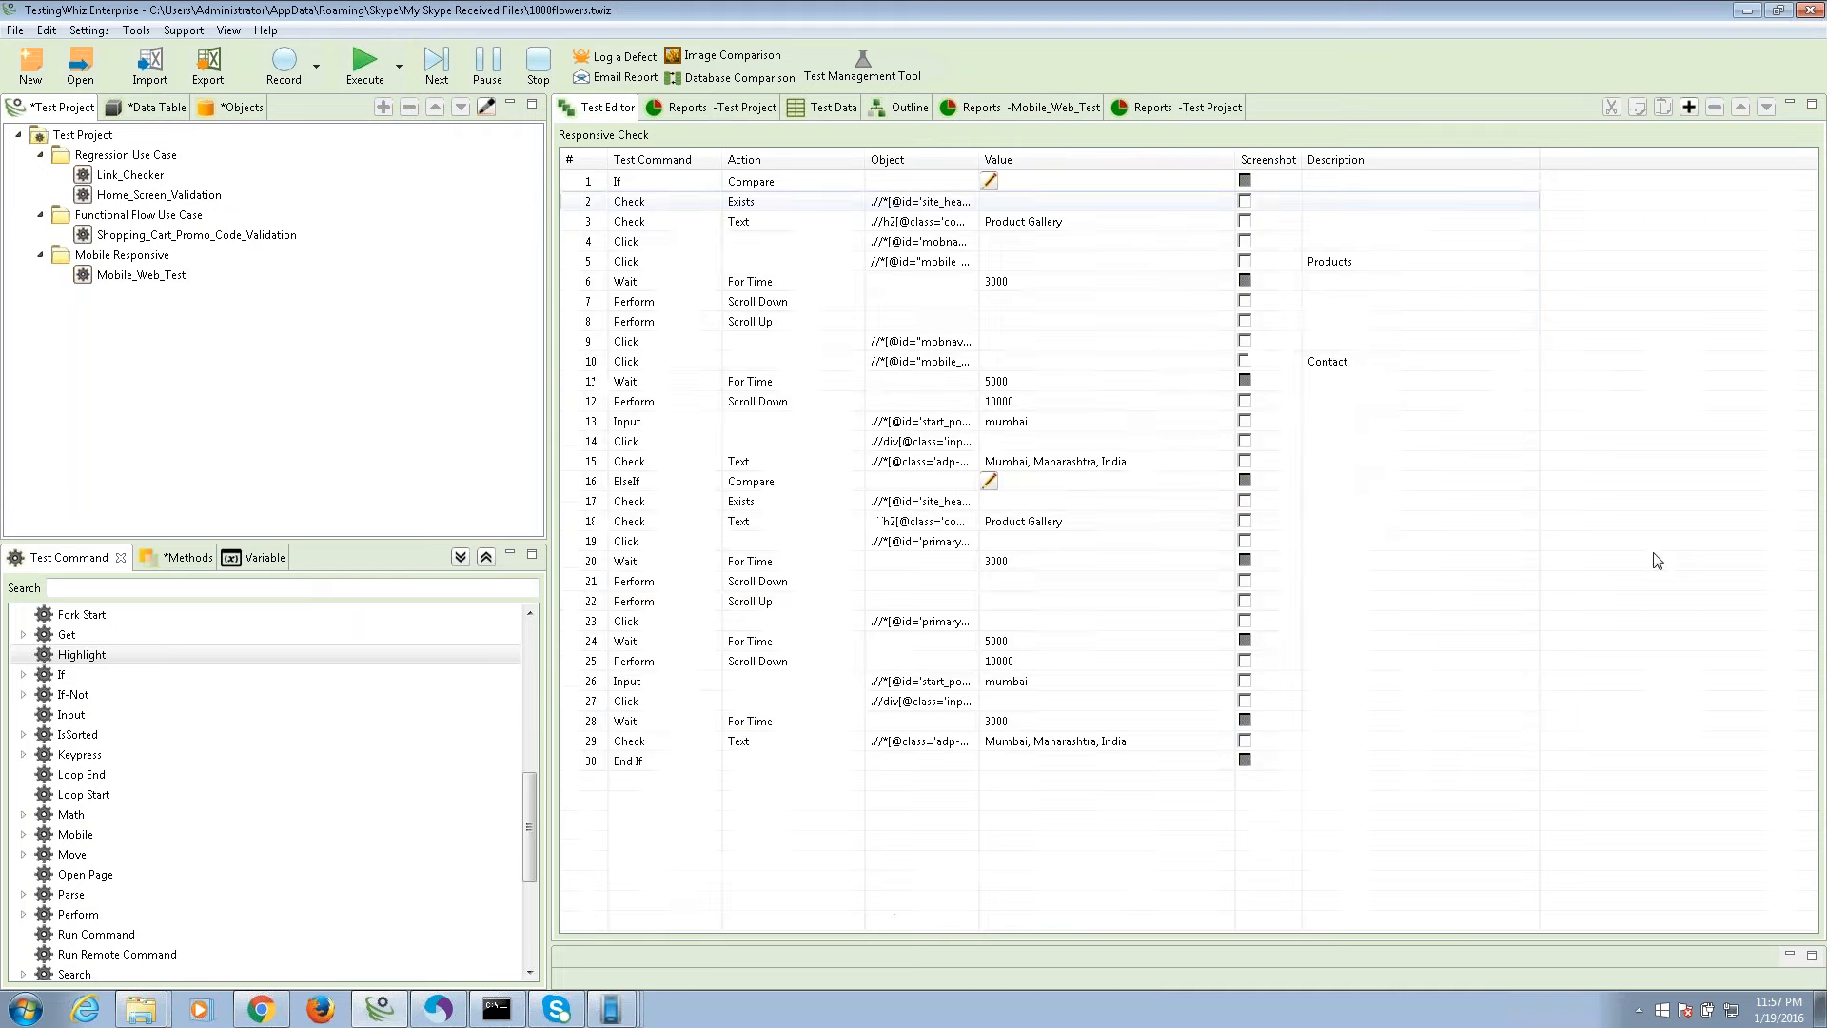
left_click(1142, 109)
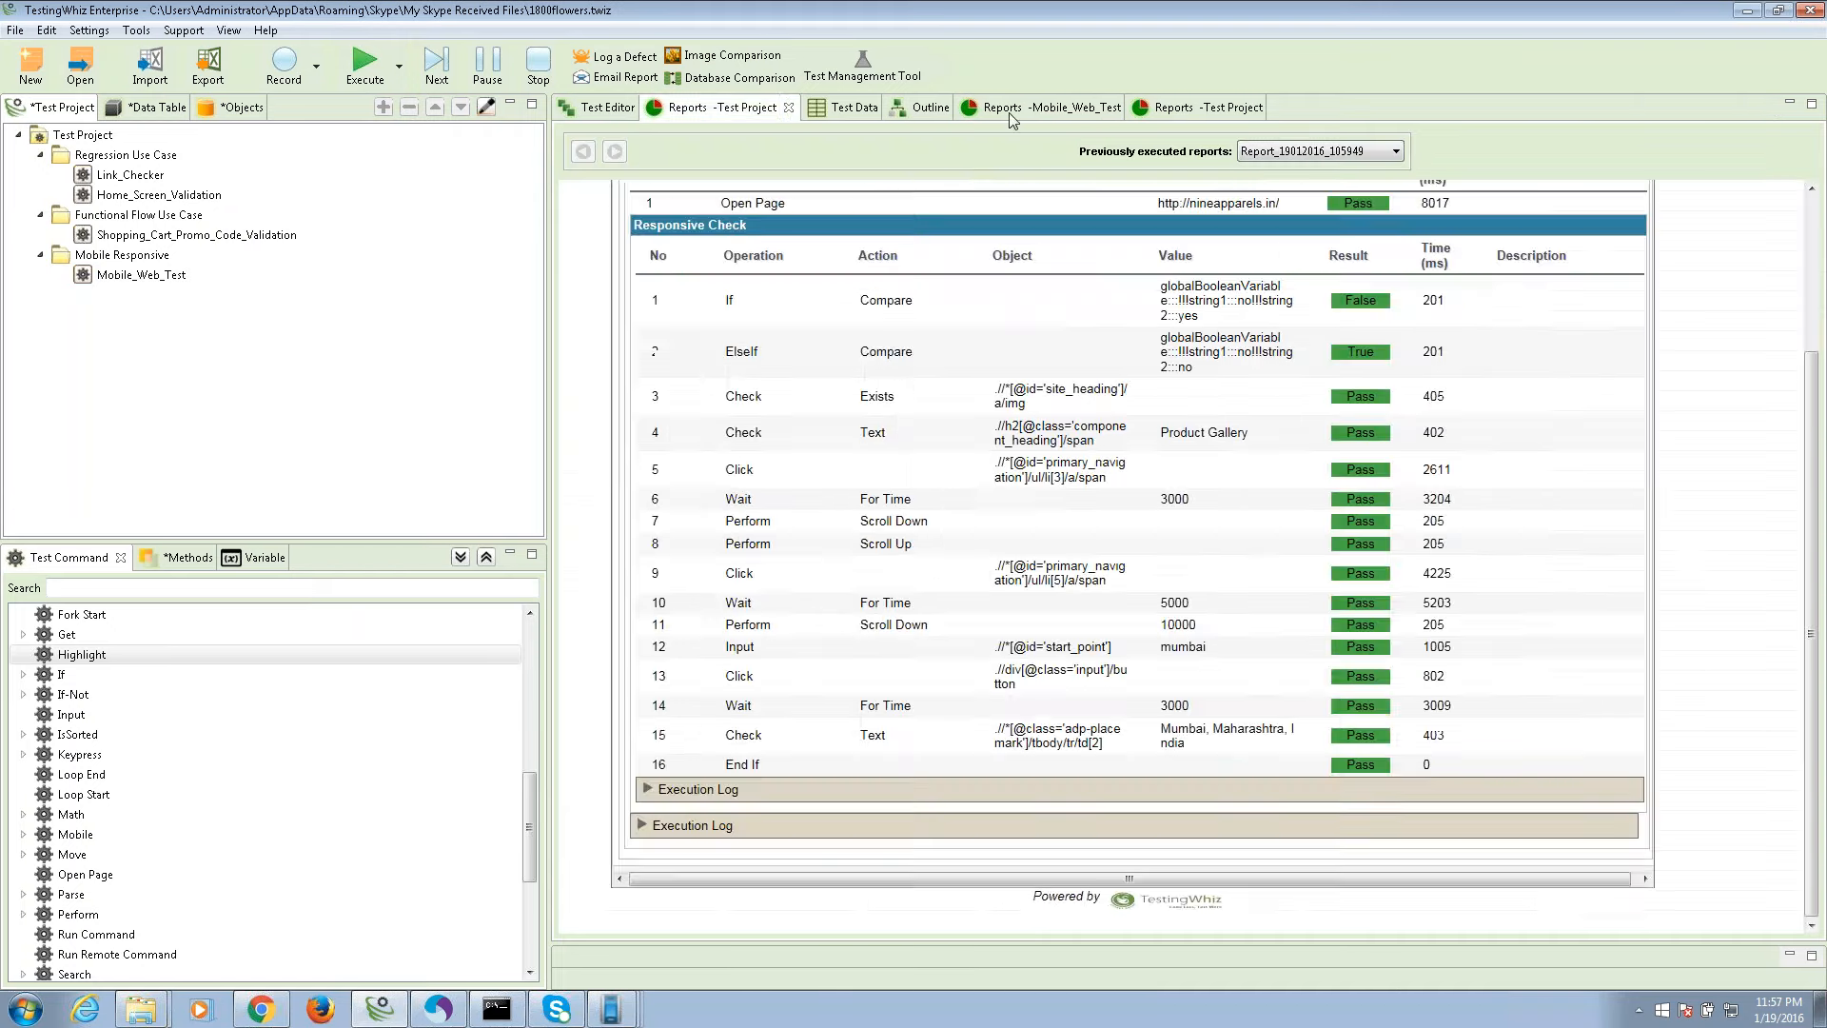
left_click(1042, 109)
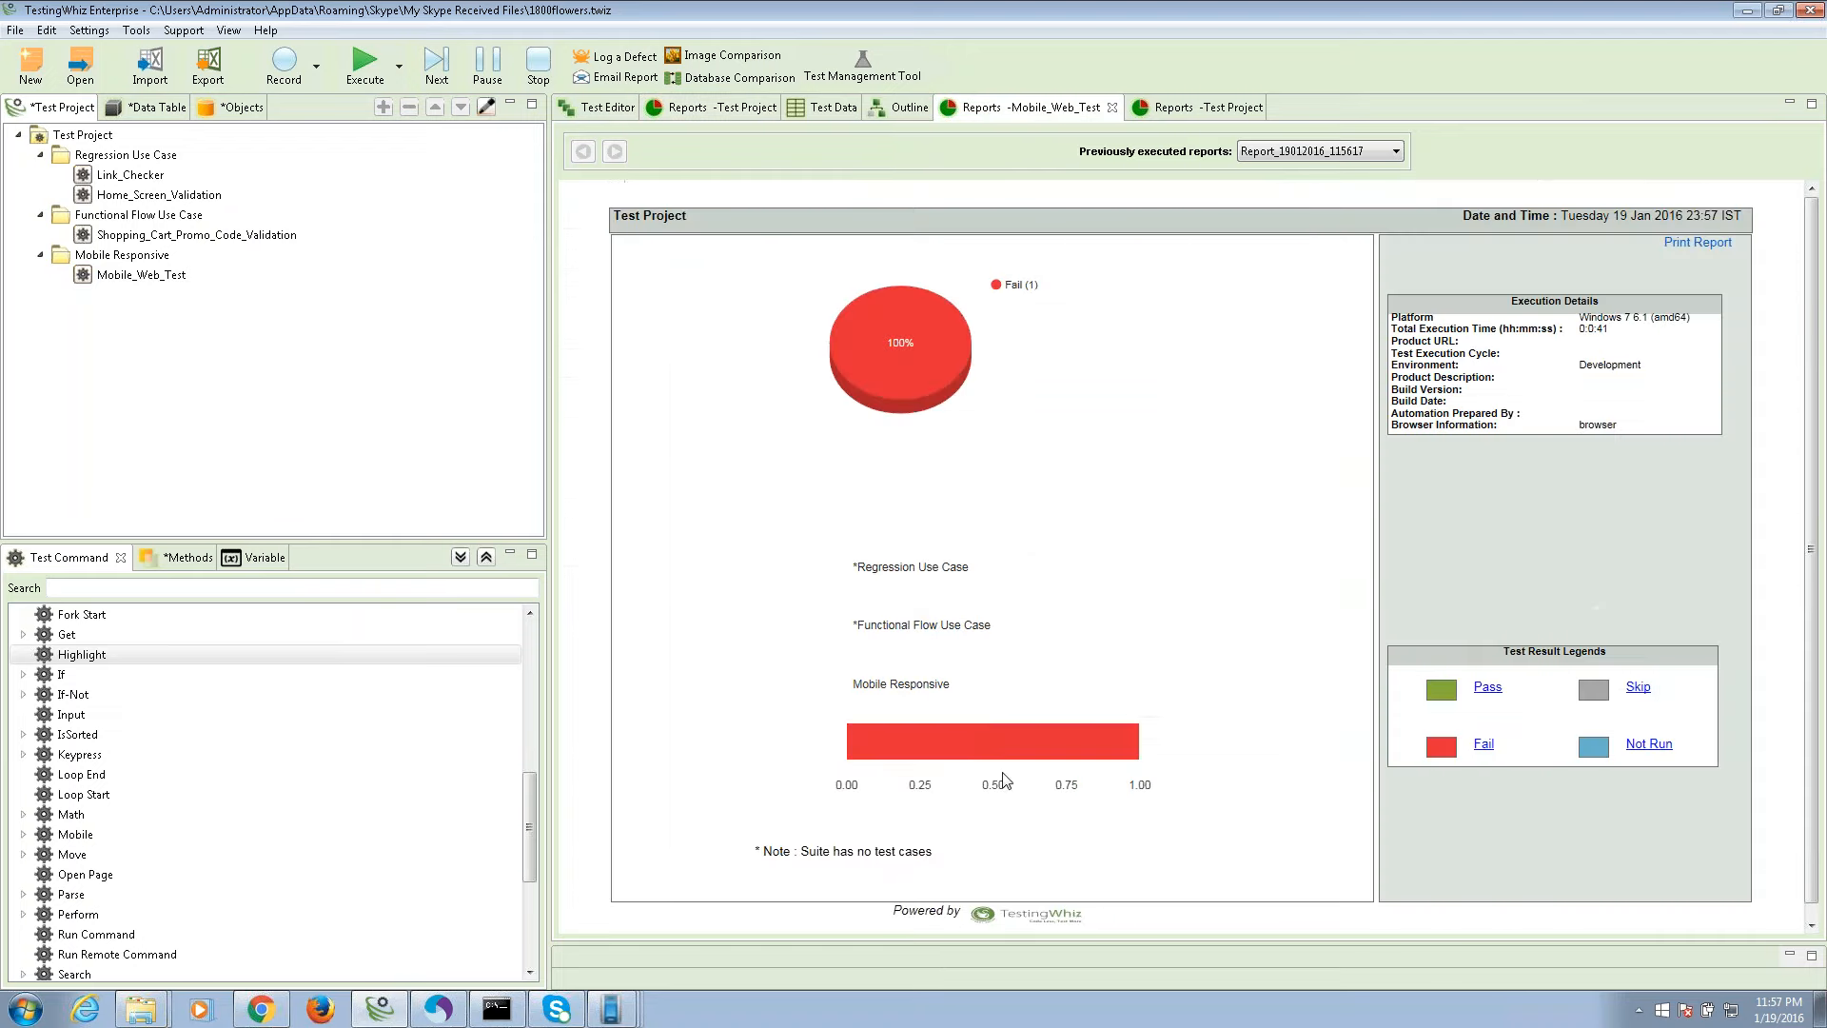
left_click(887, 733)
scroll(788, 785, "down", 3)
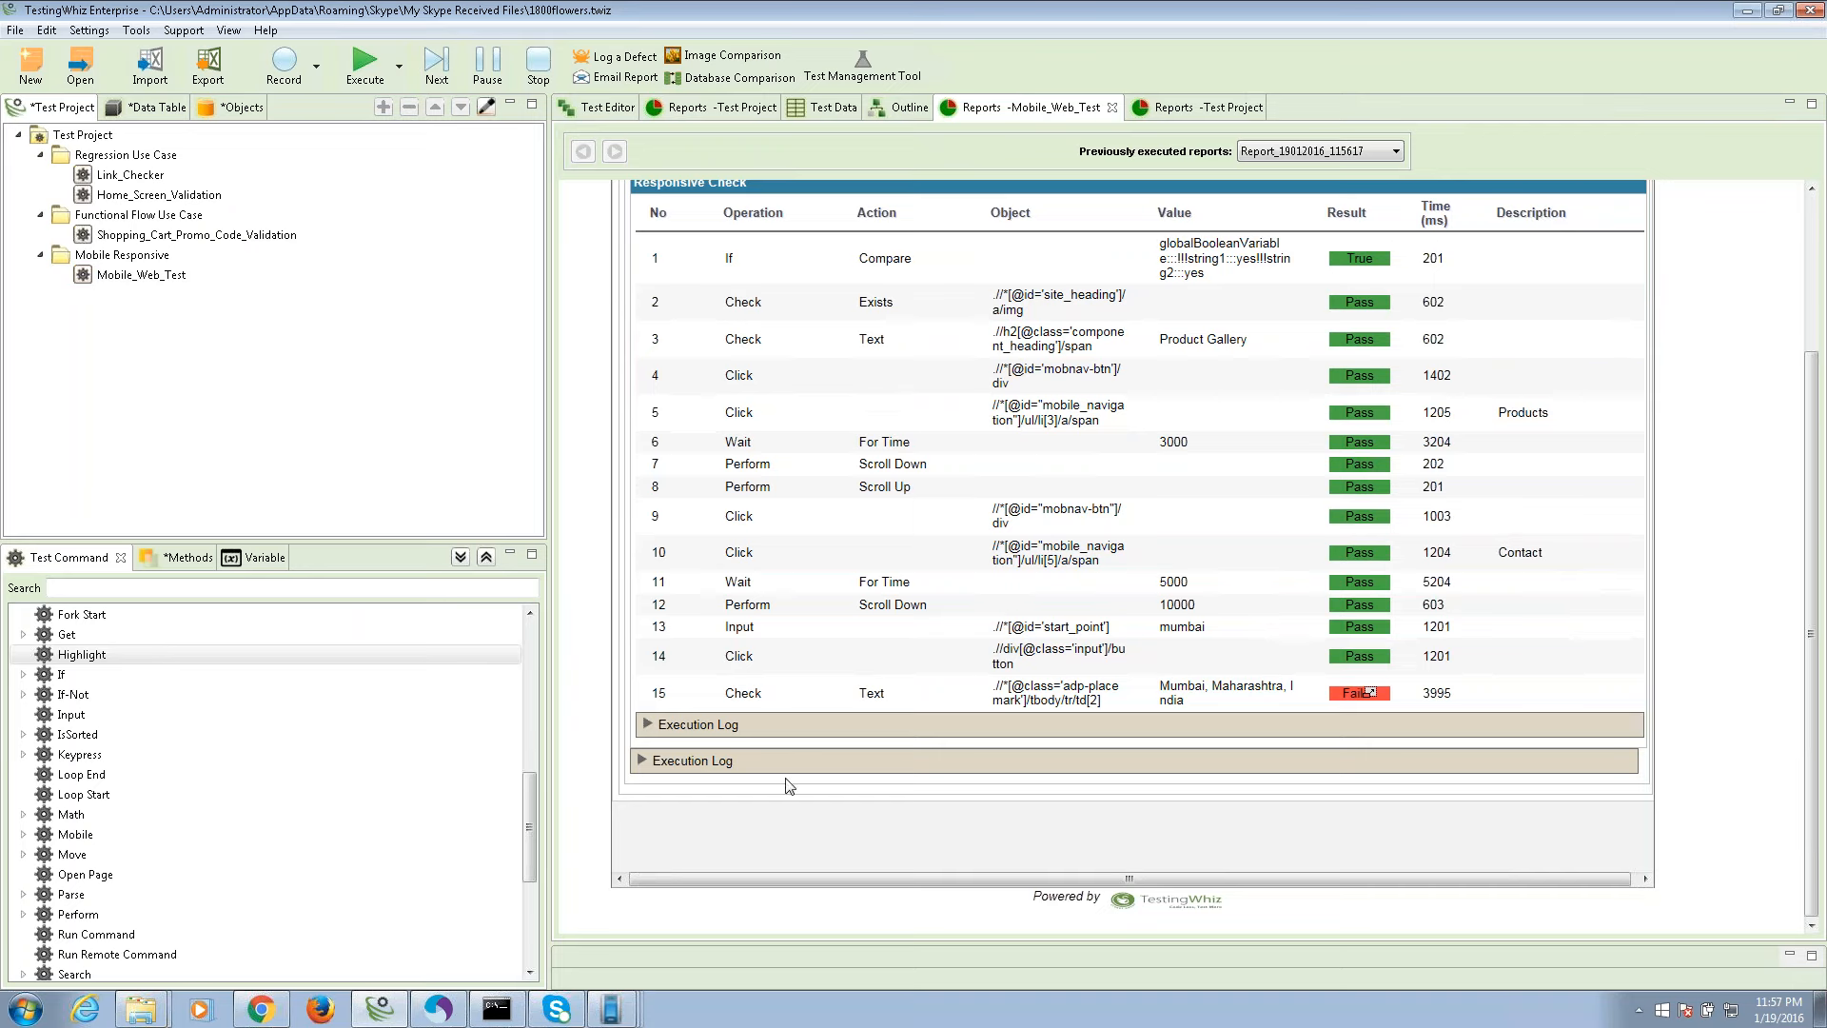
left_click(847, 724)
scroll(792, 714, "down", 3)
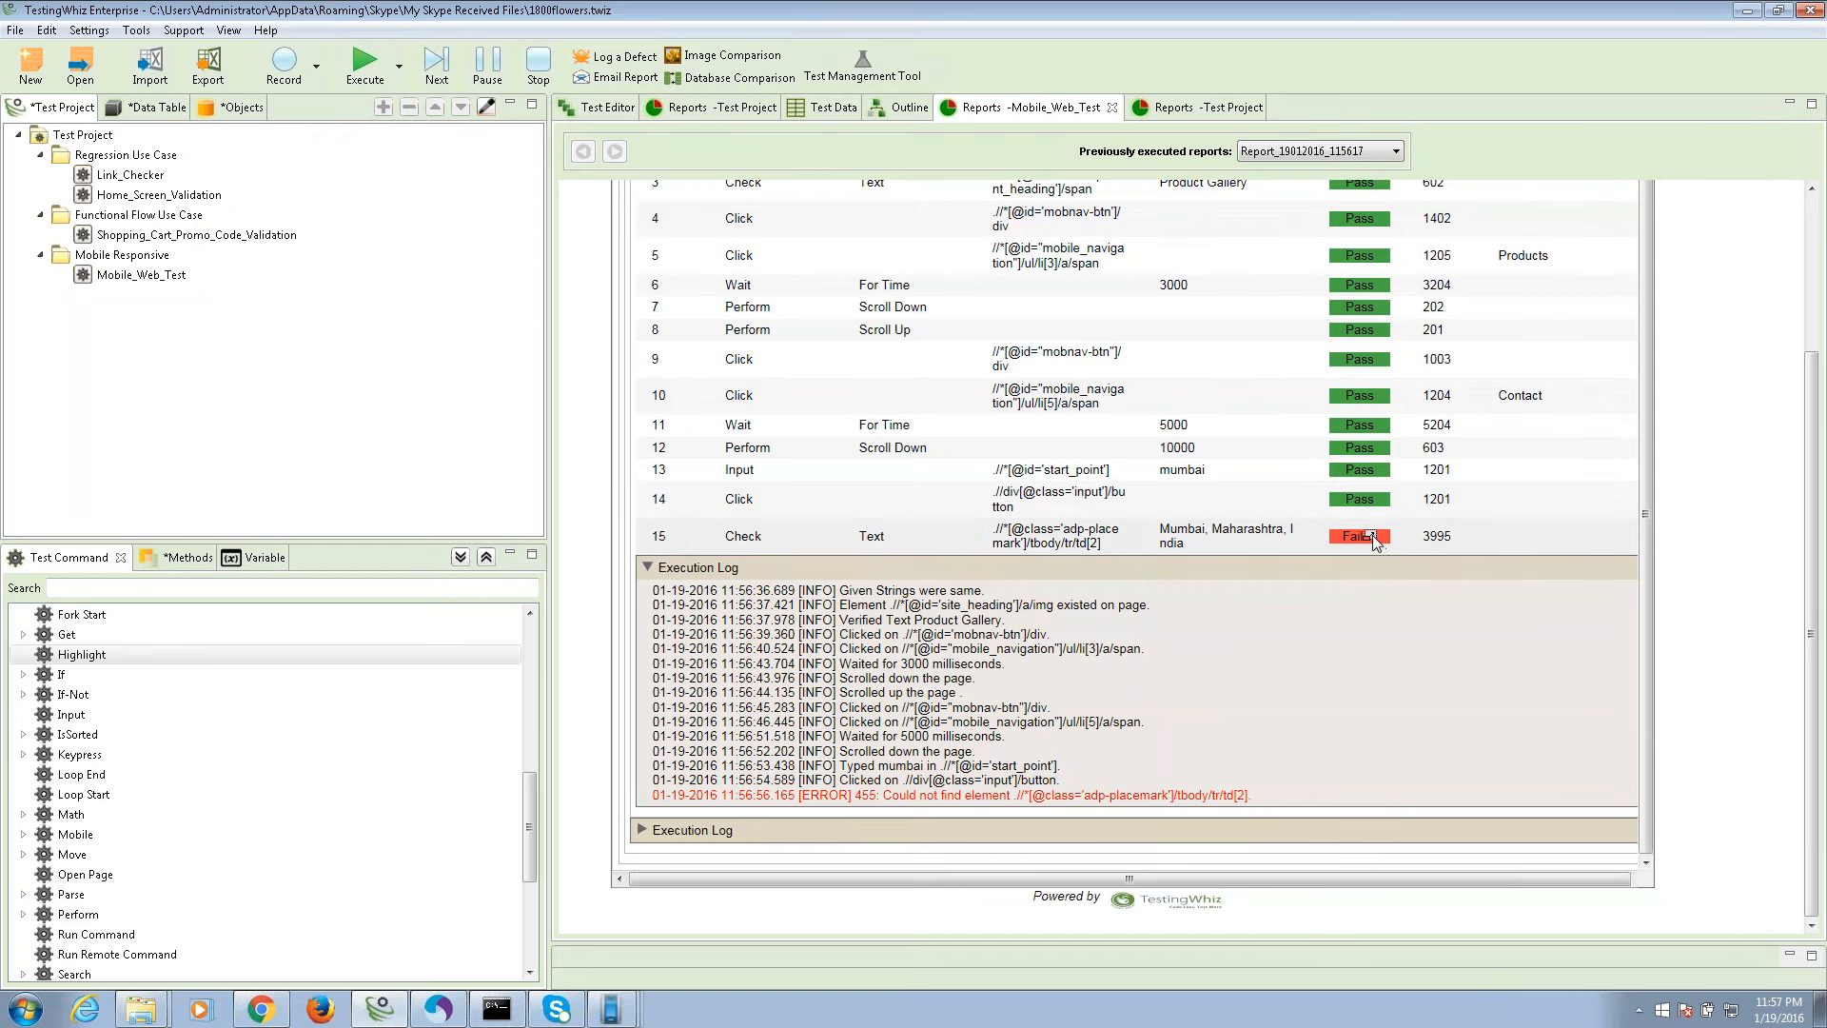
left_click(1361, 537)
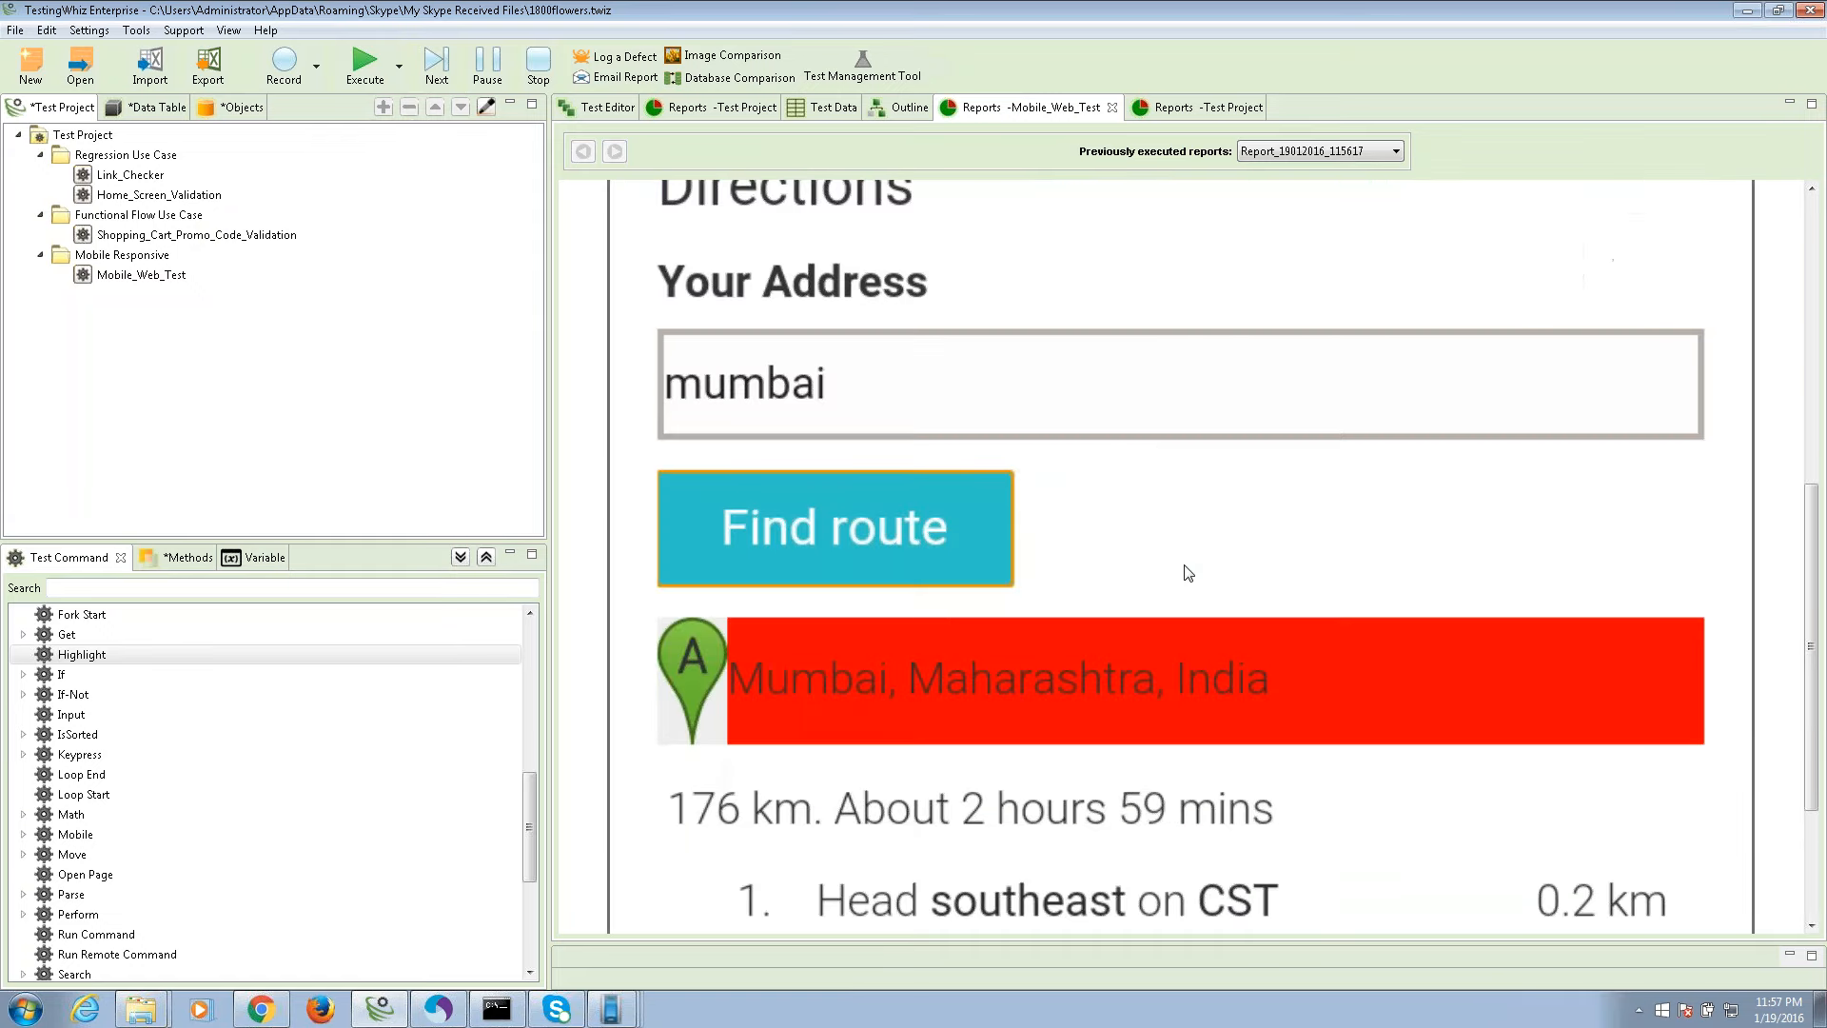
scroll(857, 543, "up", 1)
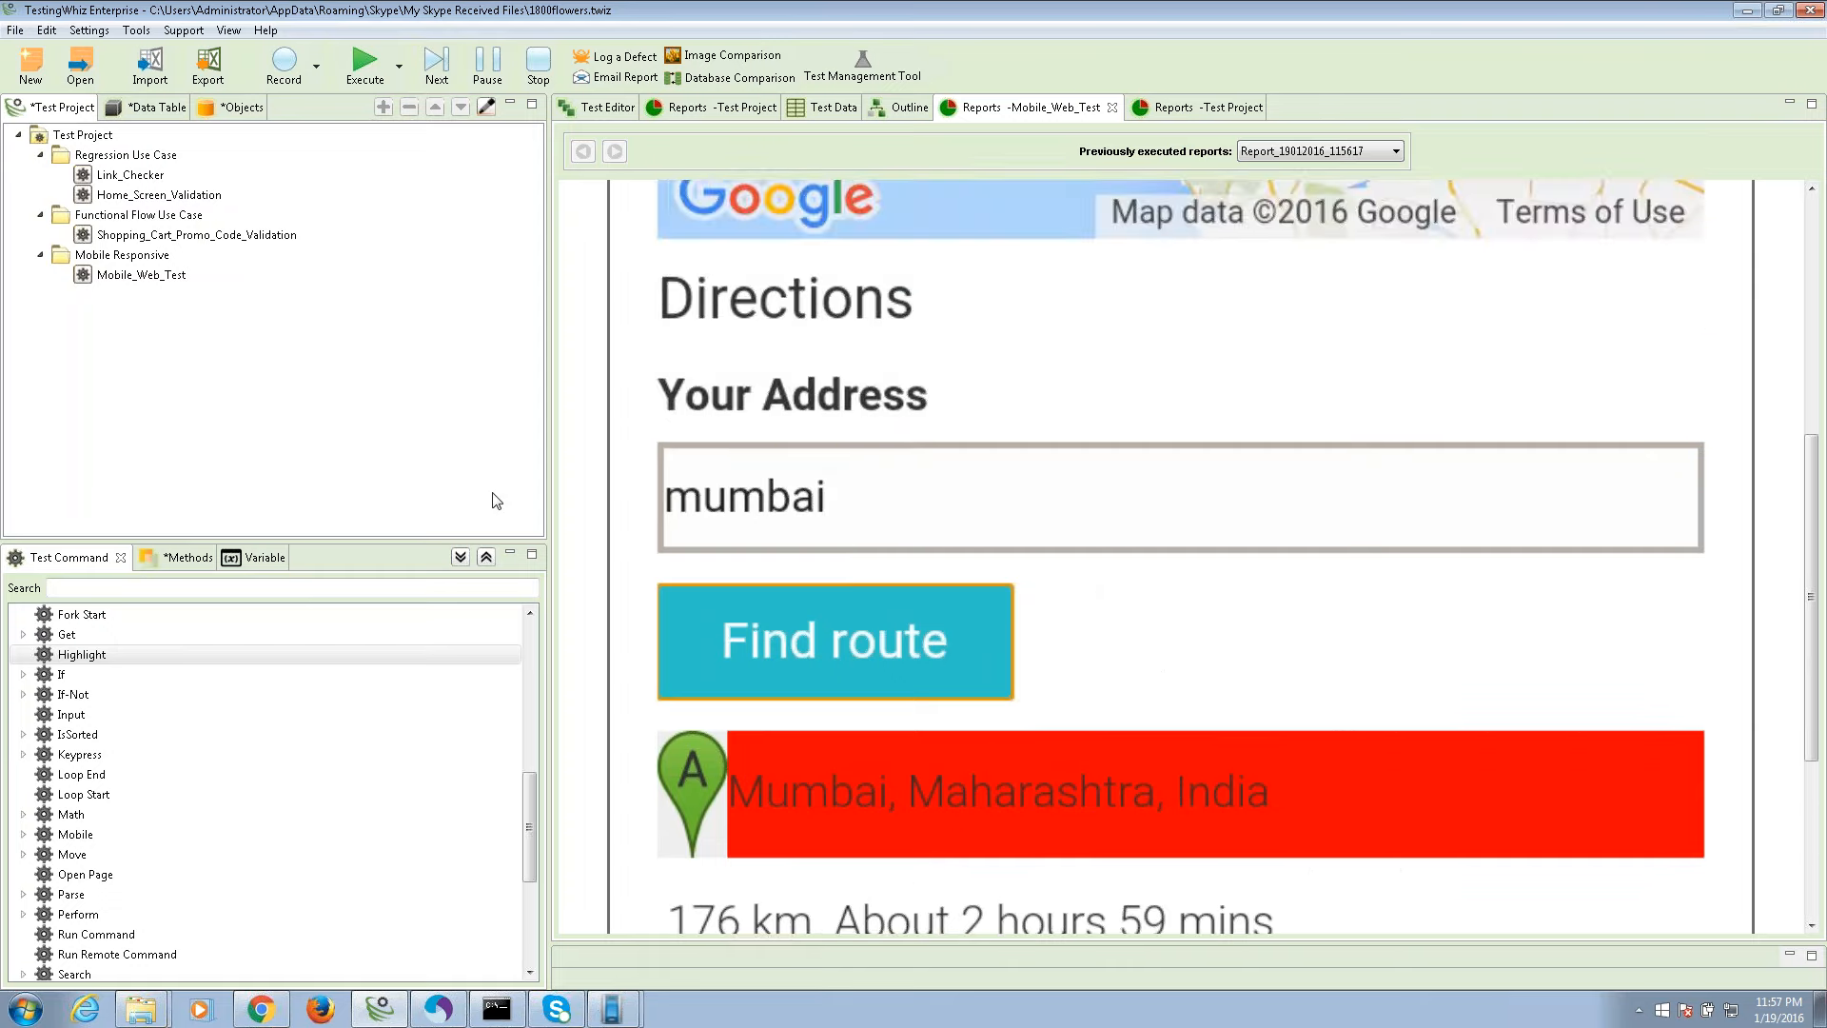
left_click(496, 501)
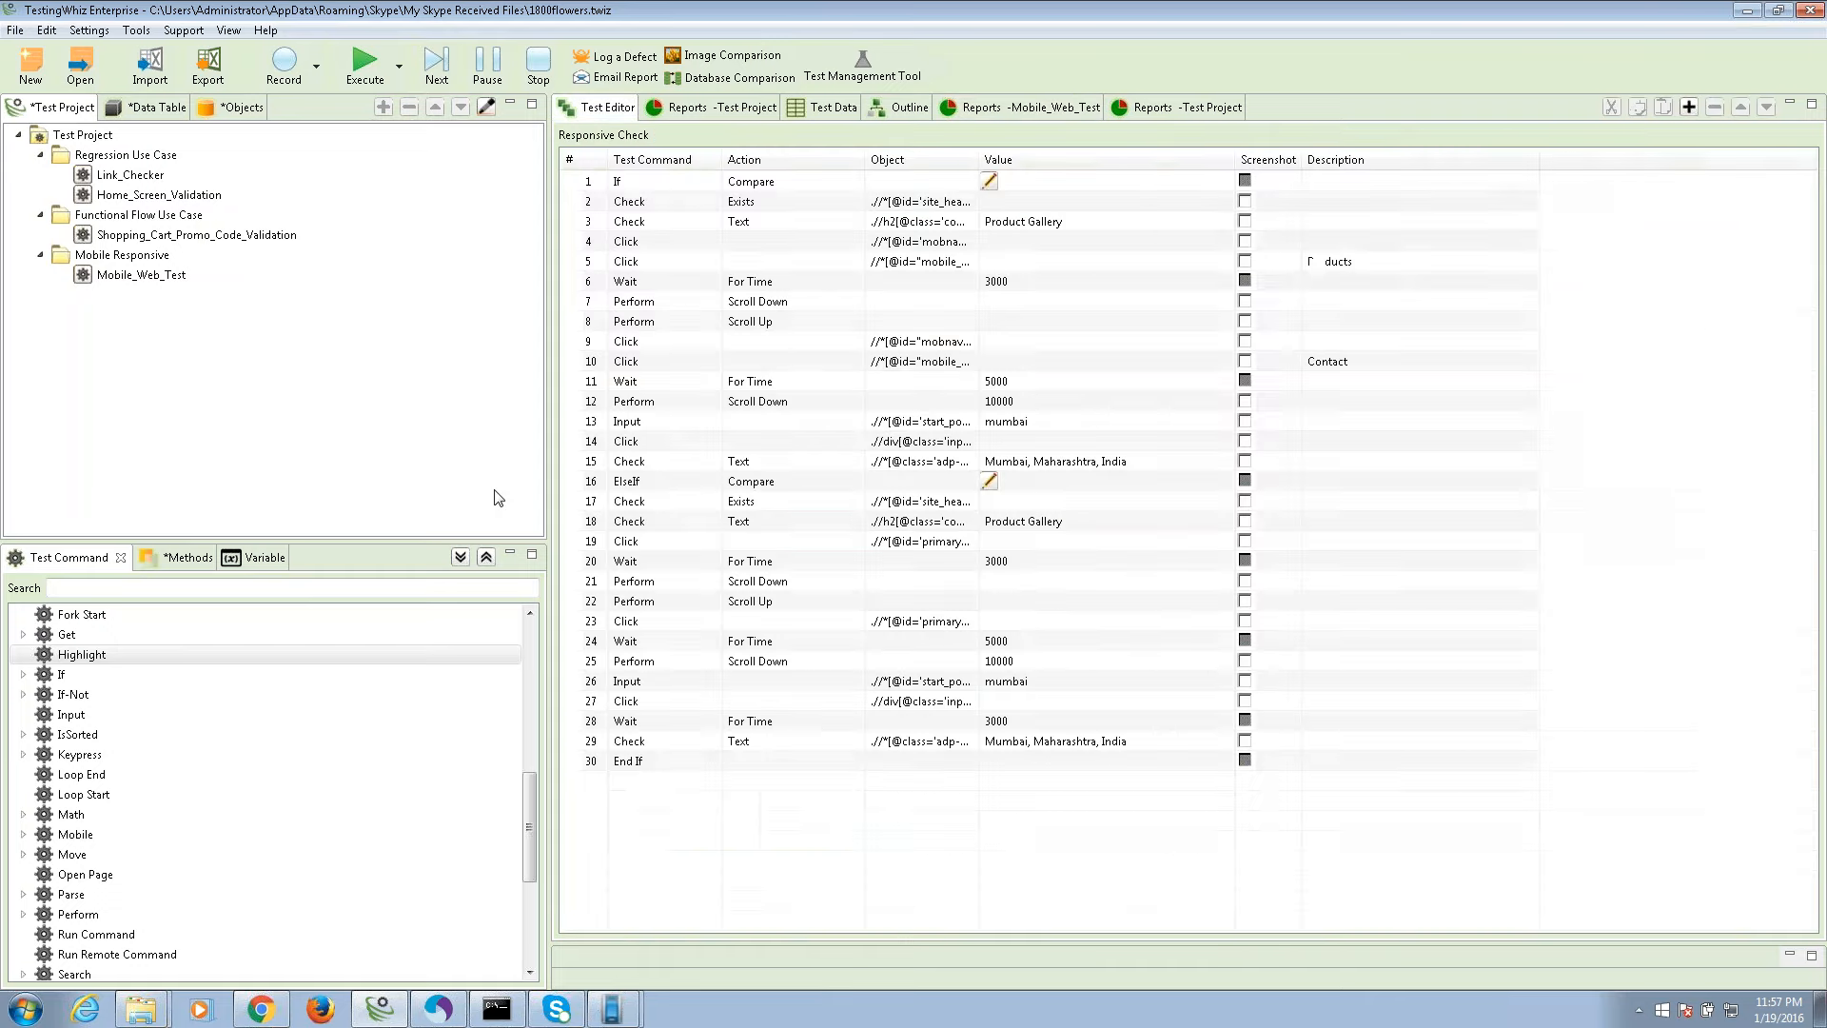
left_click(1009, 107)
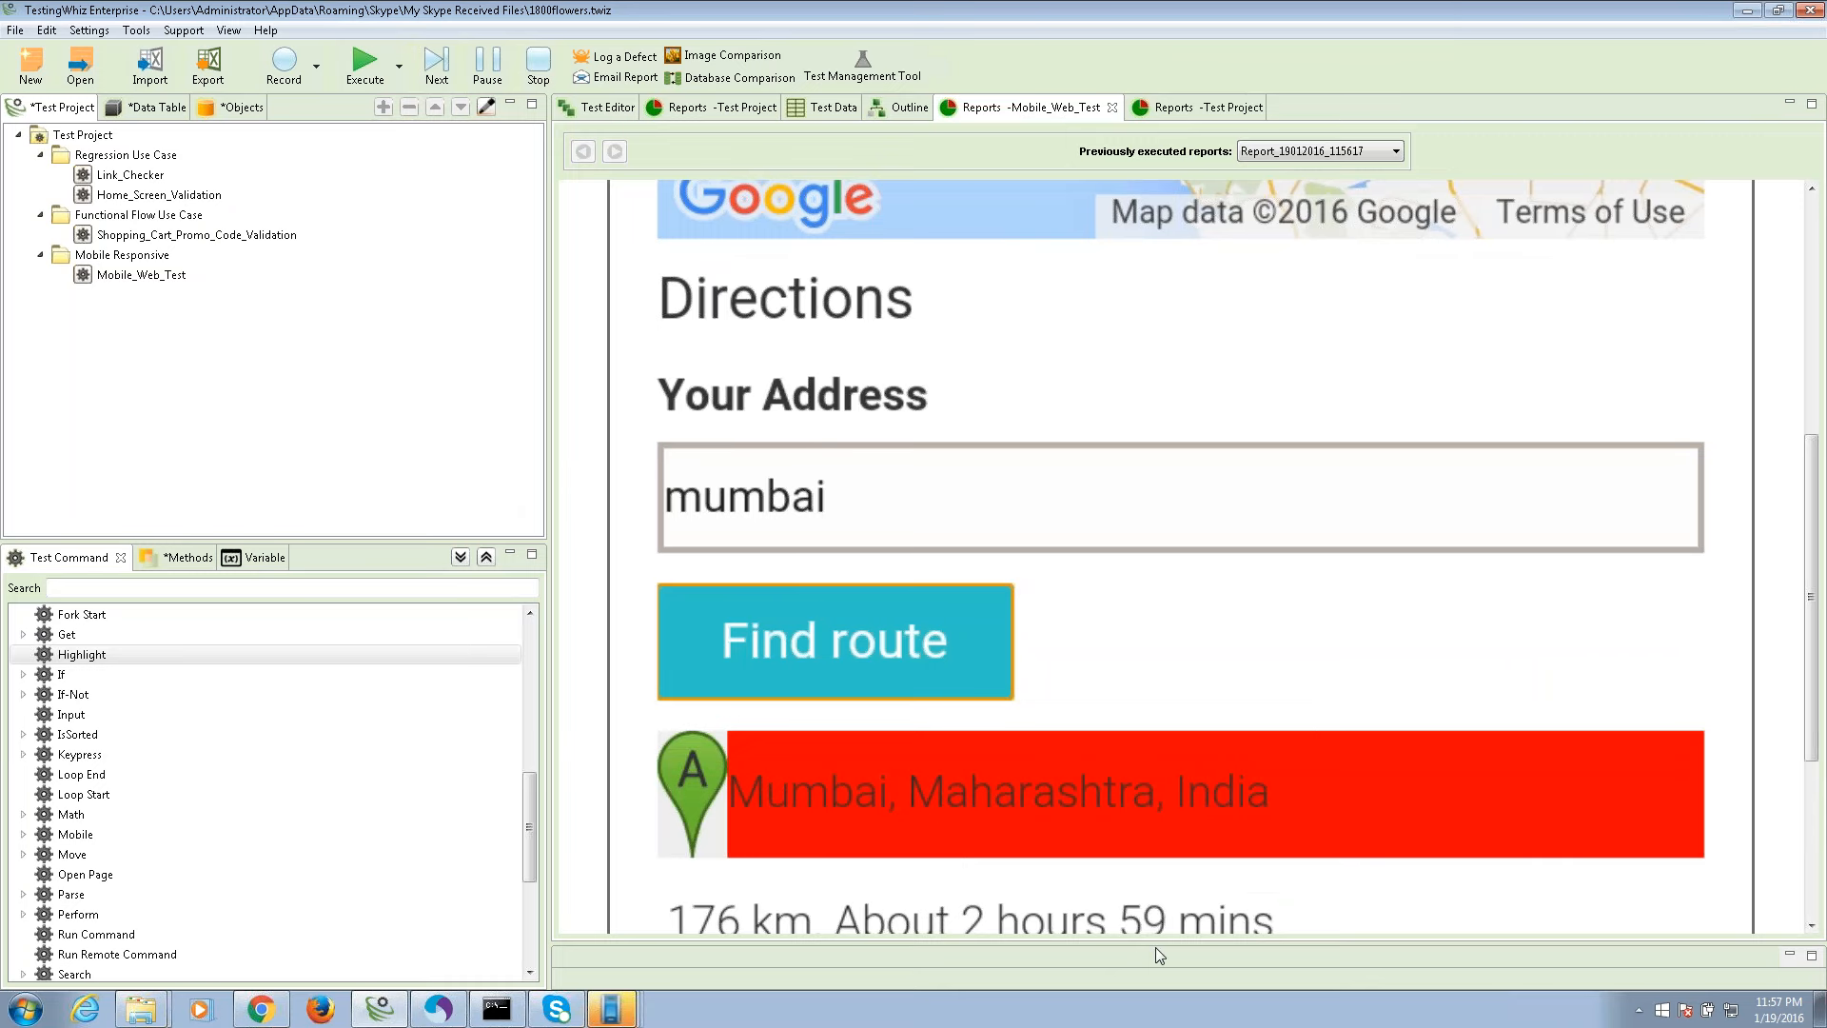
left_click(1813, 528)
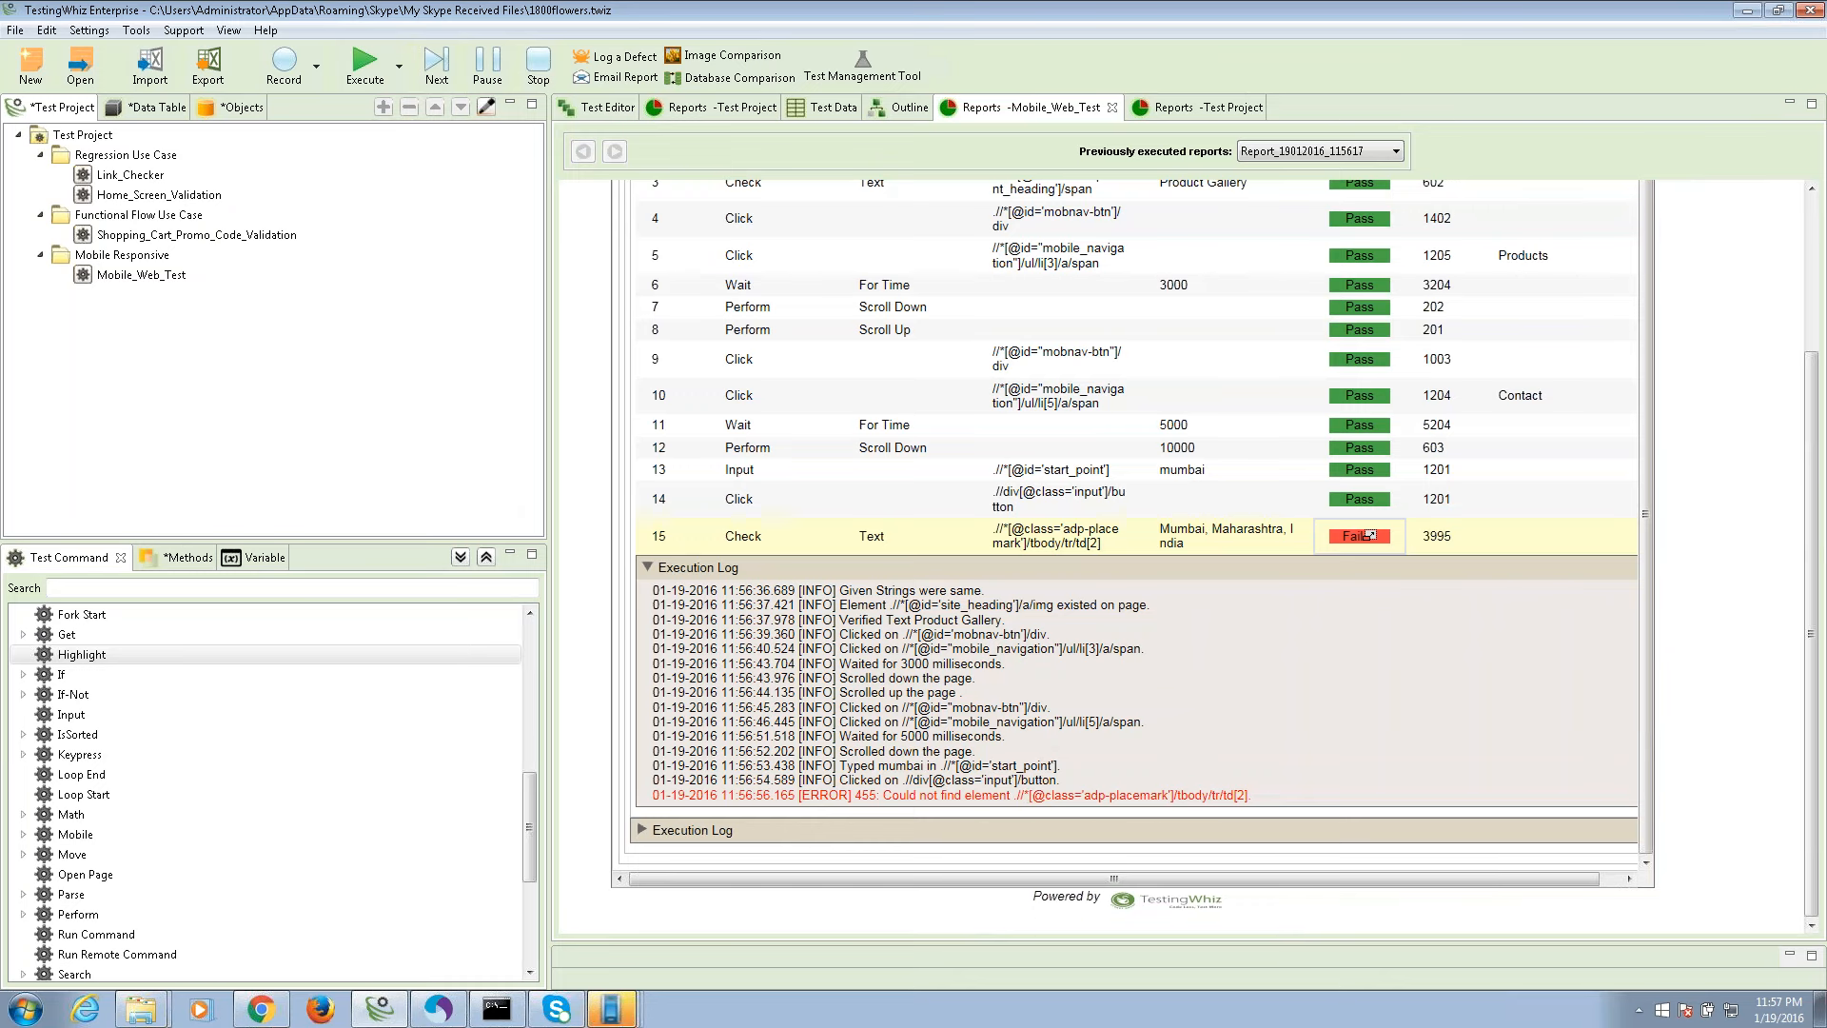
left_click_drag(1265, 797, 855, 795)
left_click(1113, 706)
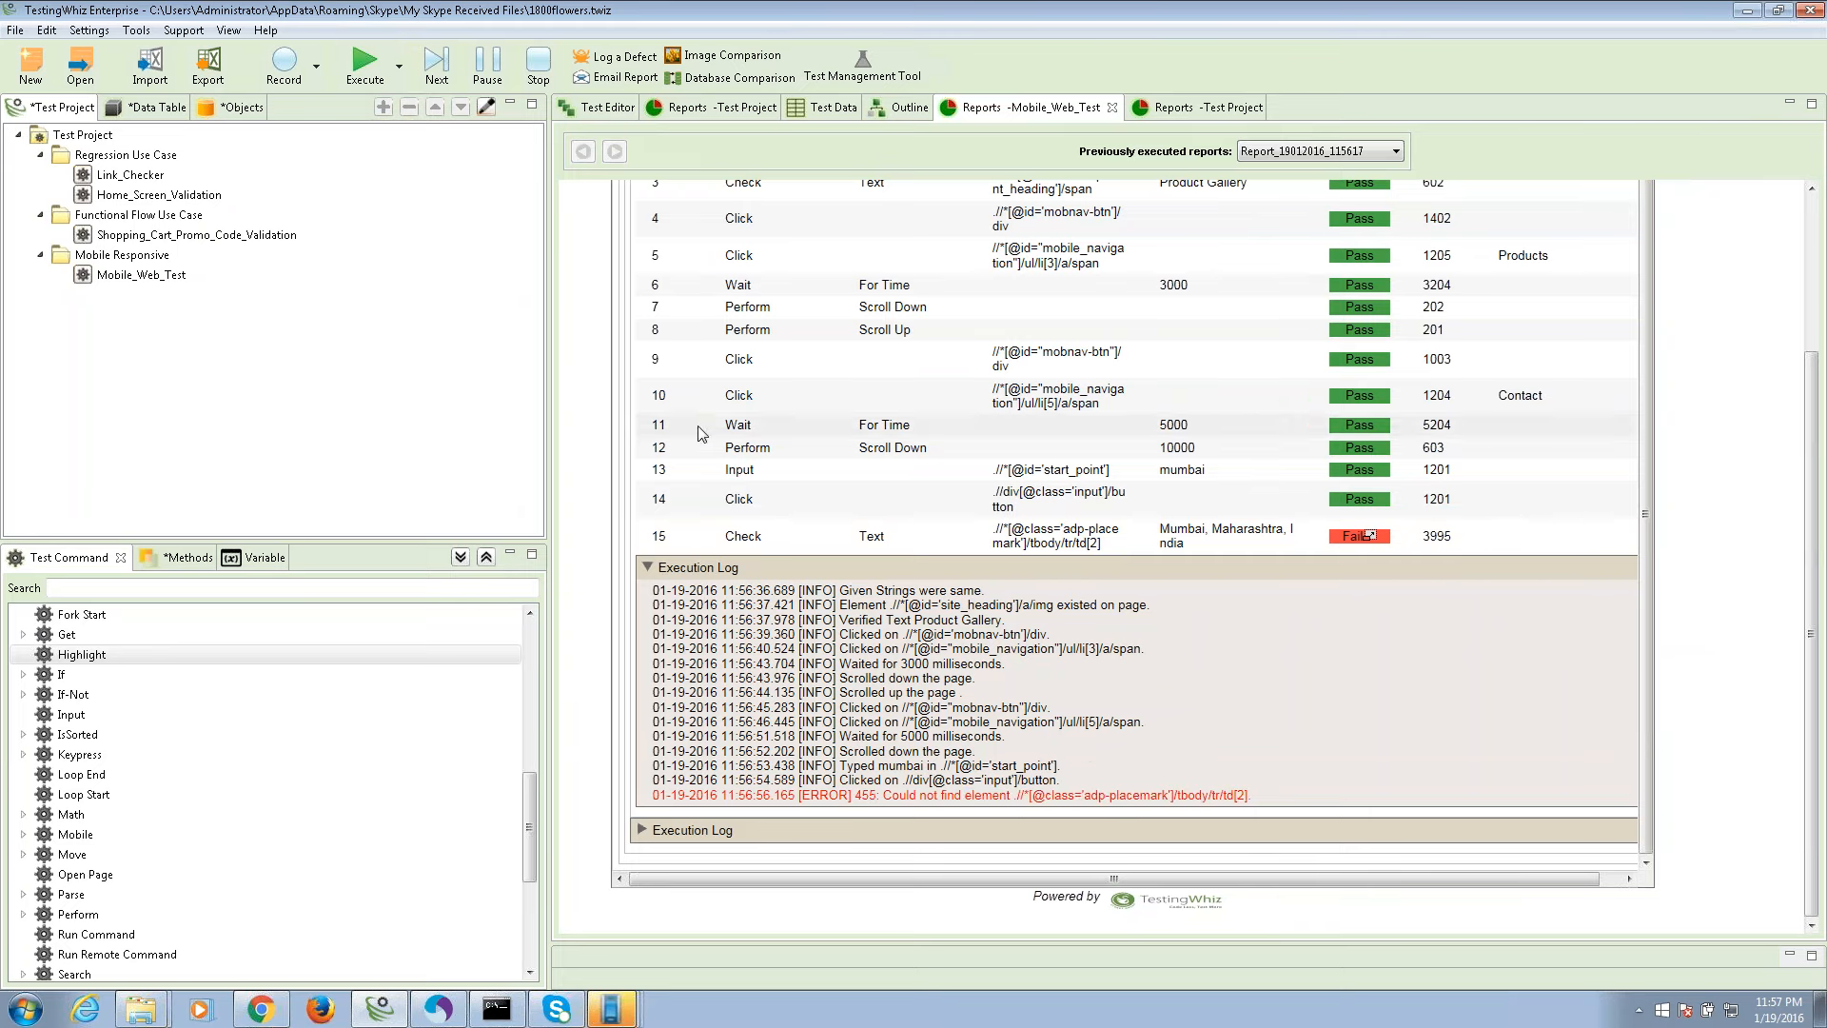
left_click(1194, 113)
Return to Mobile_Web_Test's steps and open the Configuration settings.
left_click(599, 107)
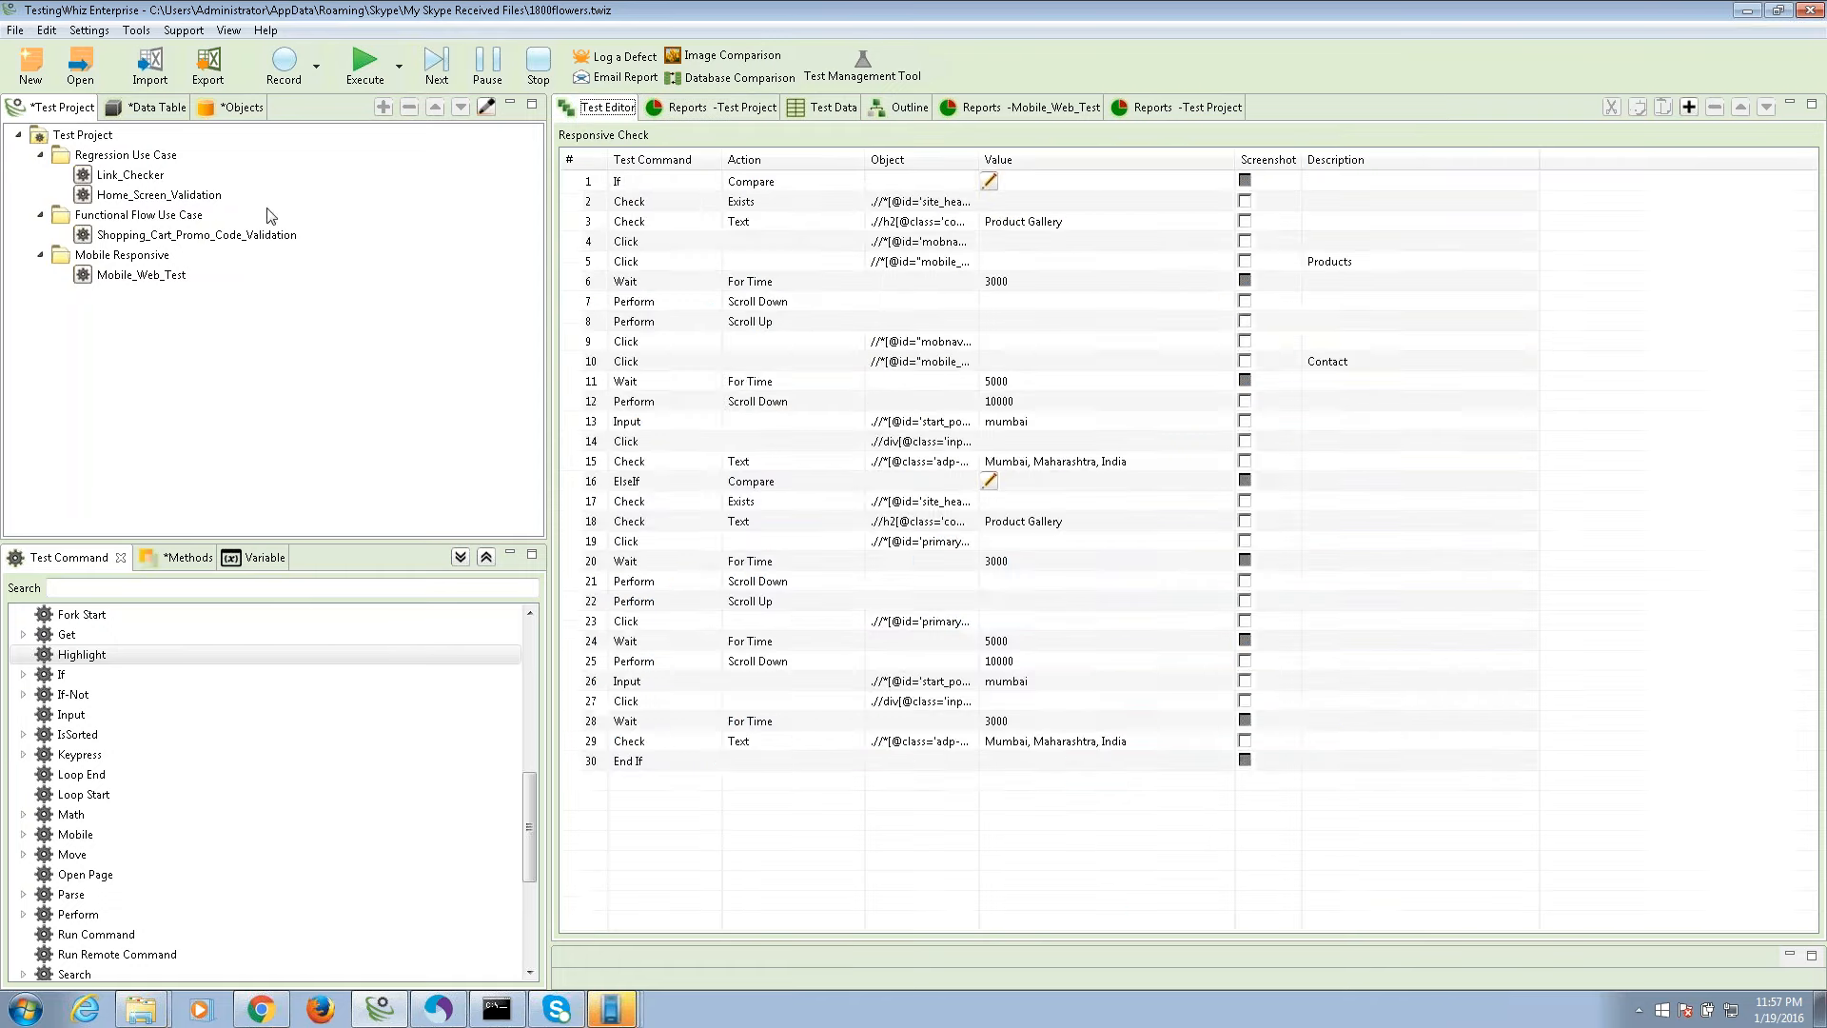
left_click(130, 278)
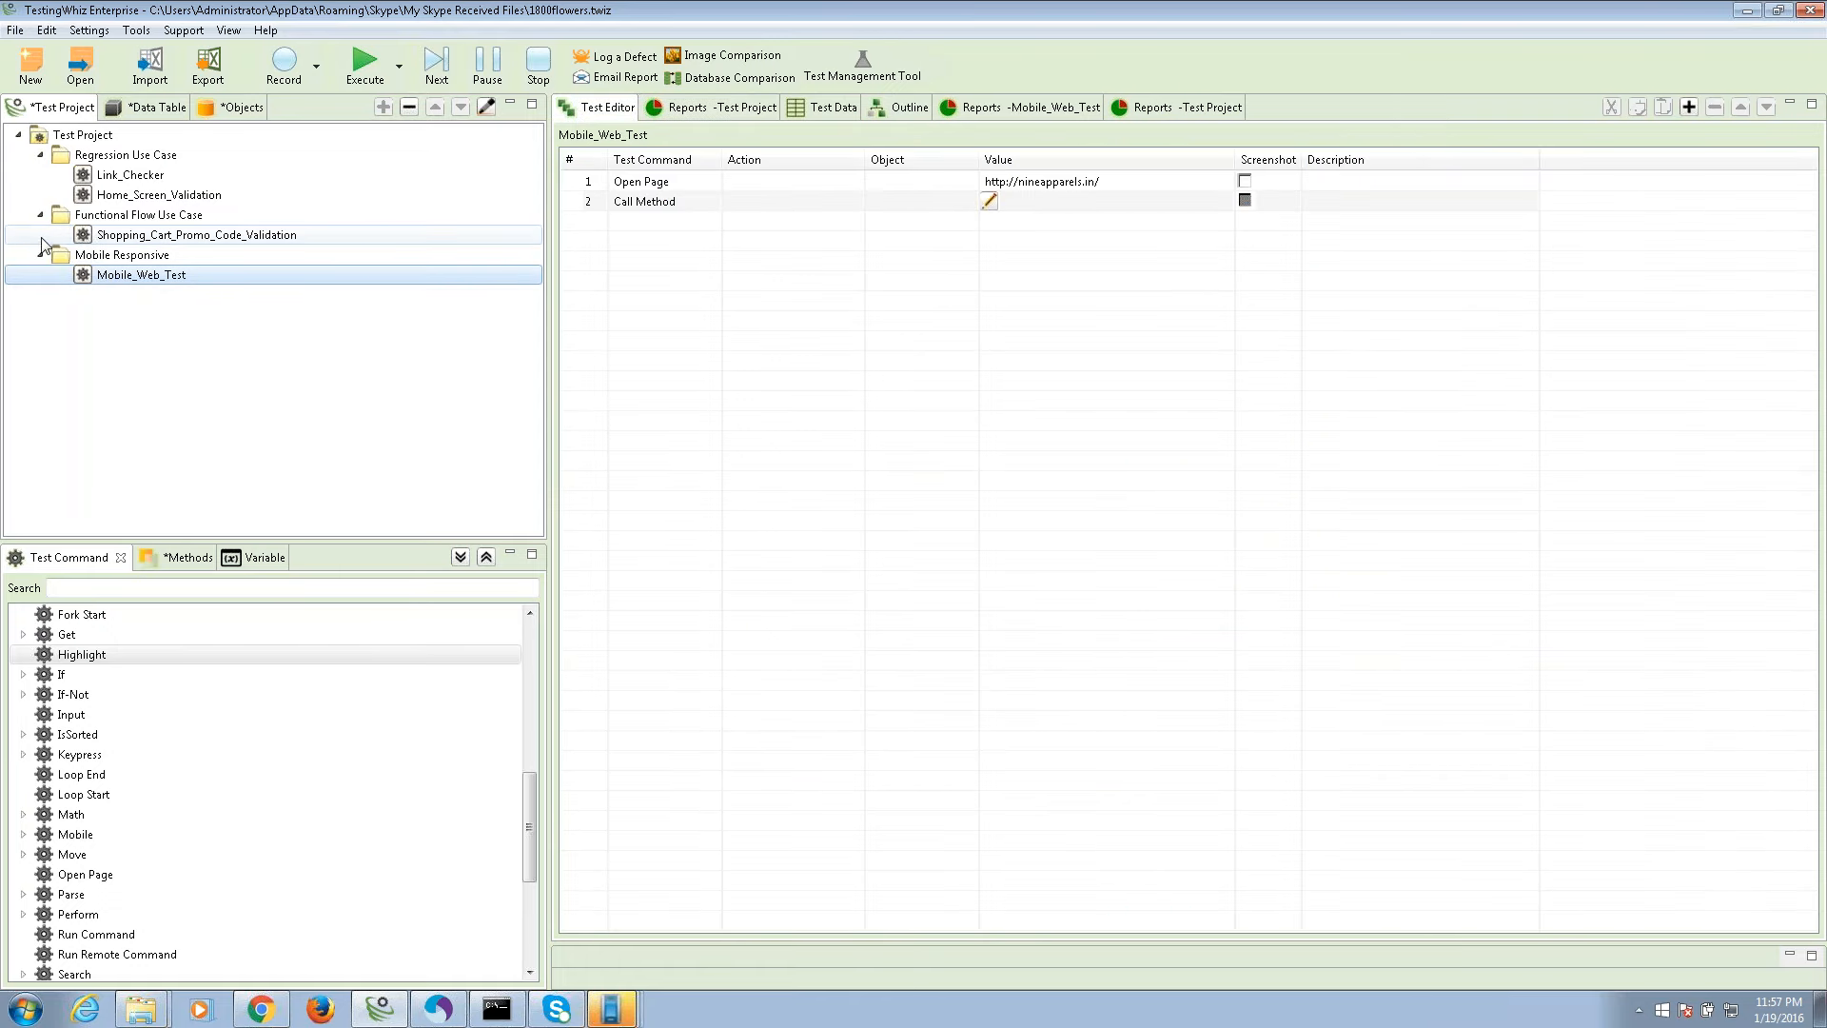
left_click(88, 29)
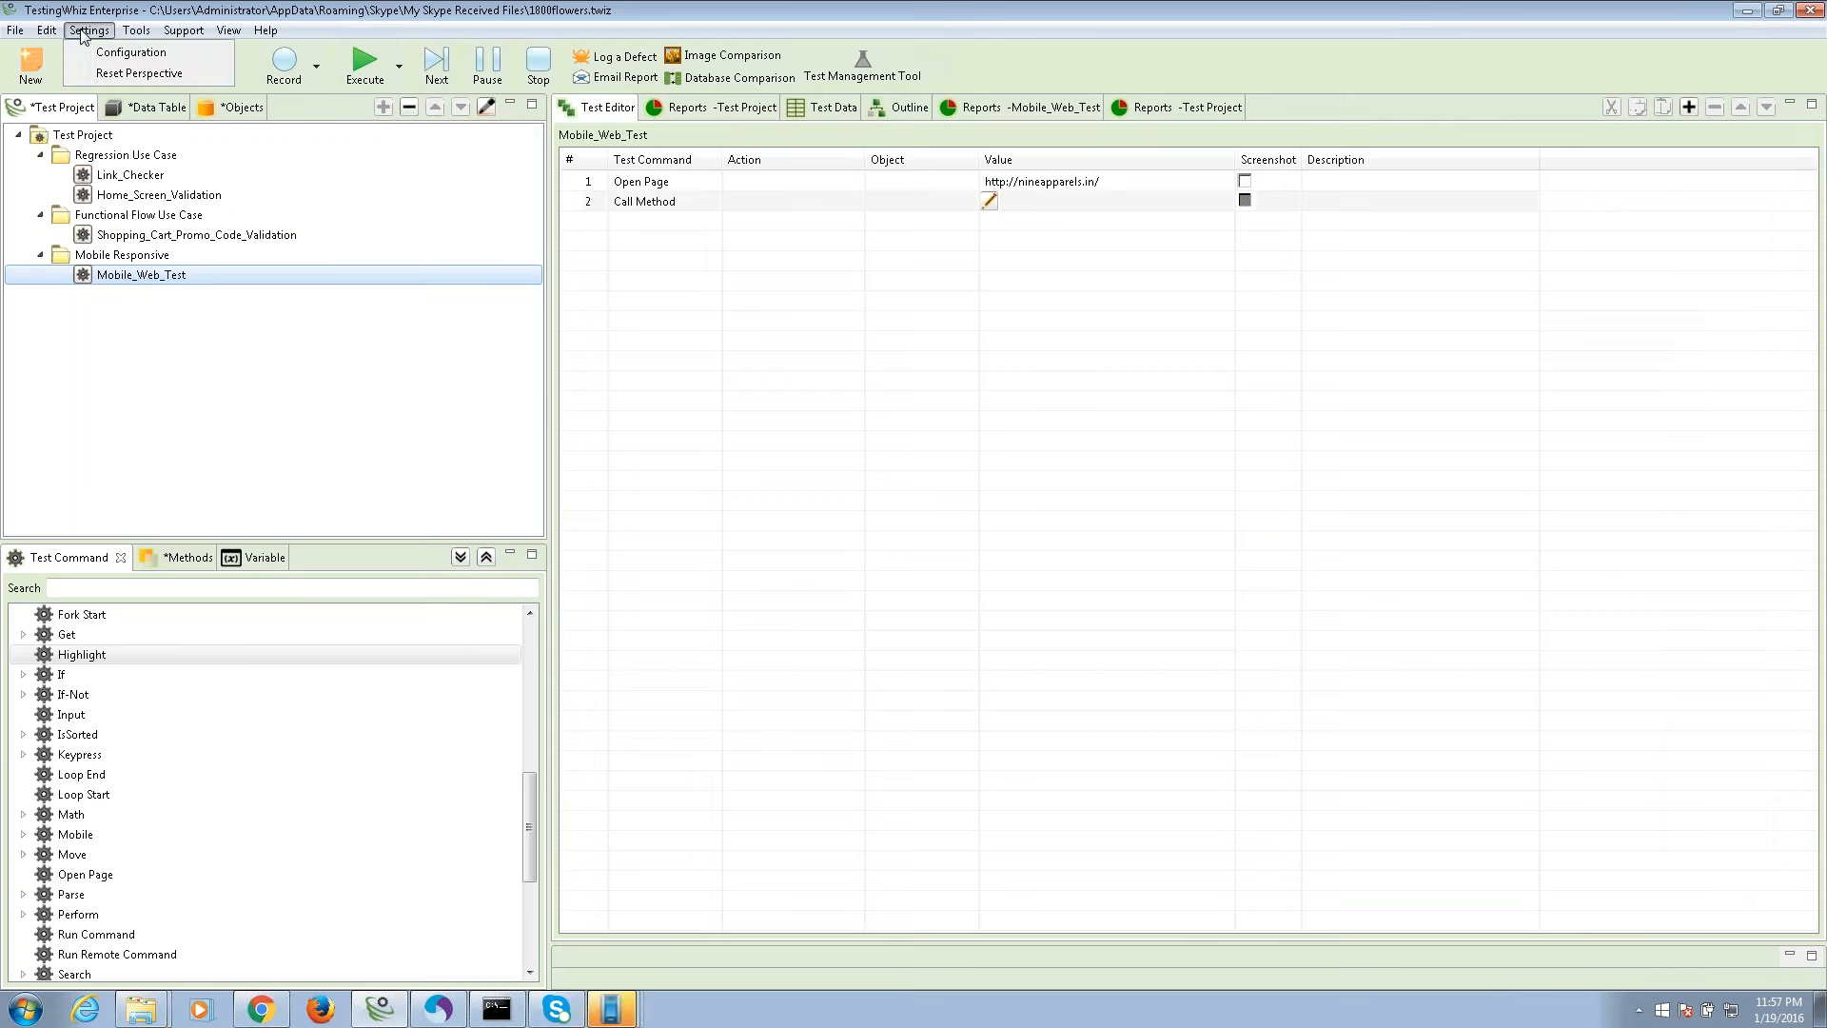
left_click(130, 53)
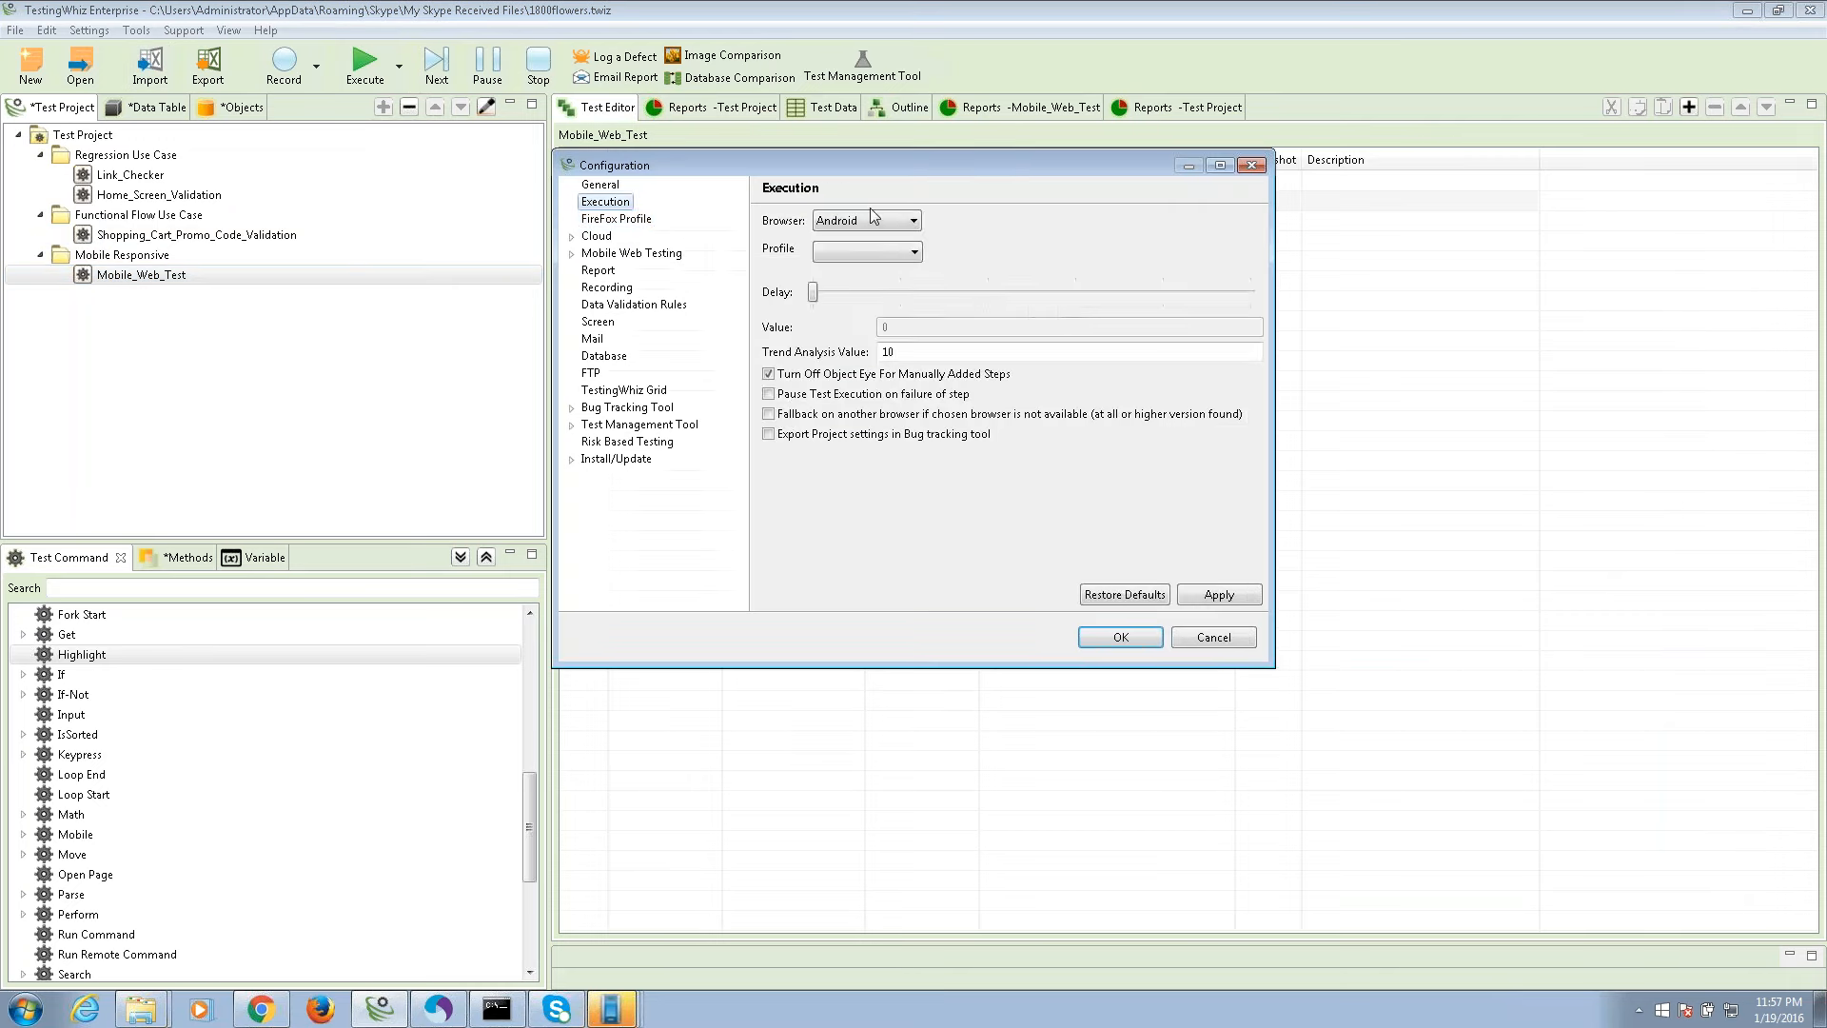
Review the FireFox Profile and the existing BrowserStack profile, cancelling its editor without changes.
left_click(606, 220)
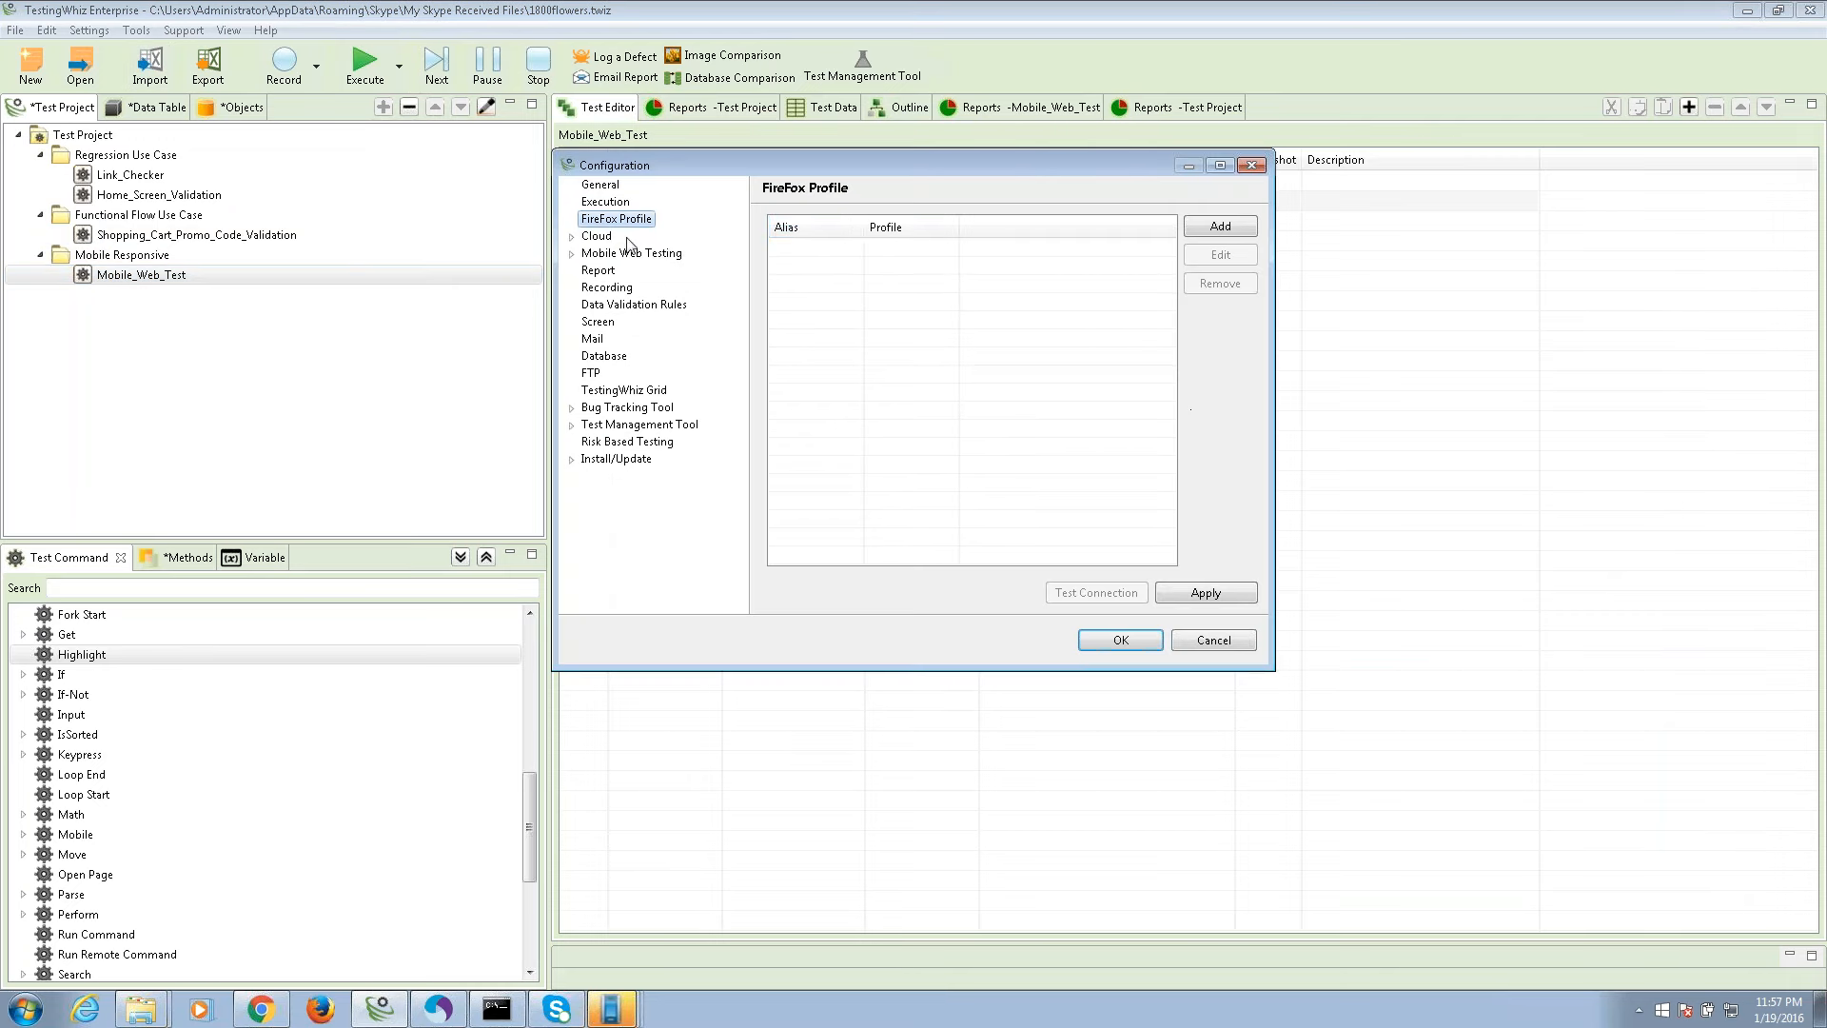
left_click(571, 236)
left_click(590, 254)
left_click(589, 254)
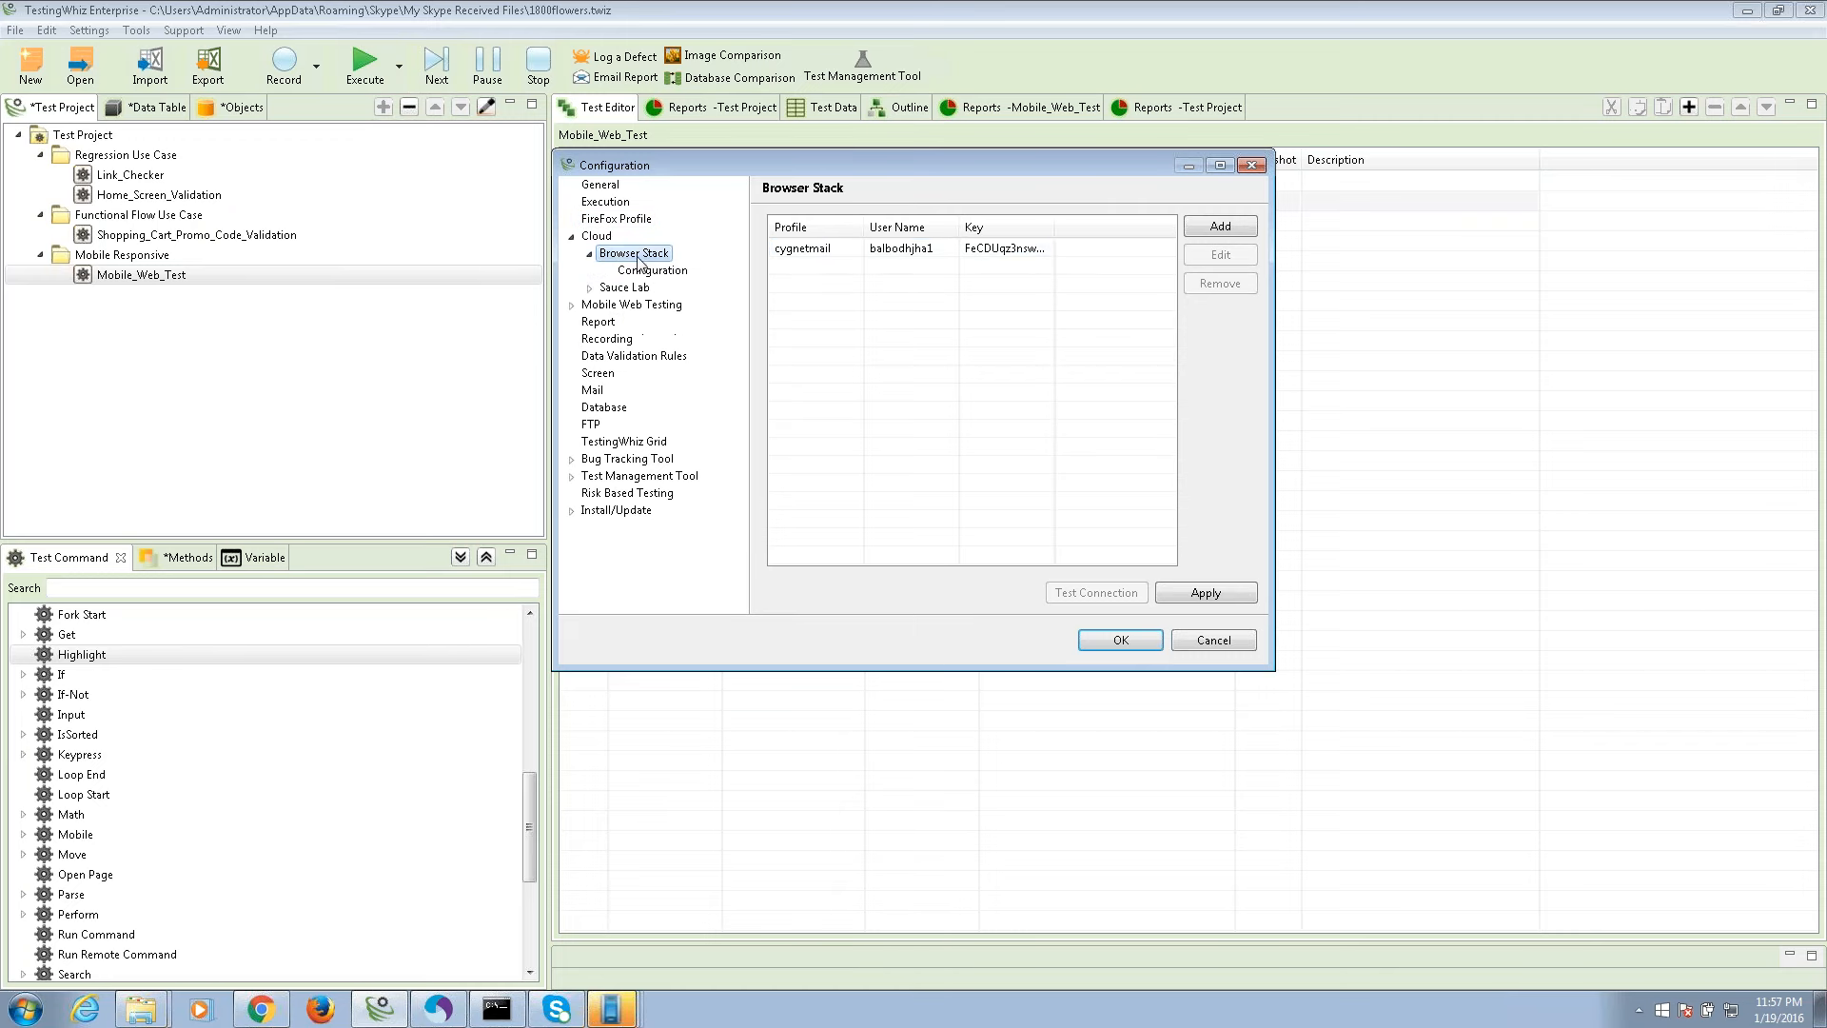
left_click(832, 252)
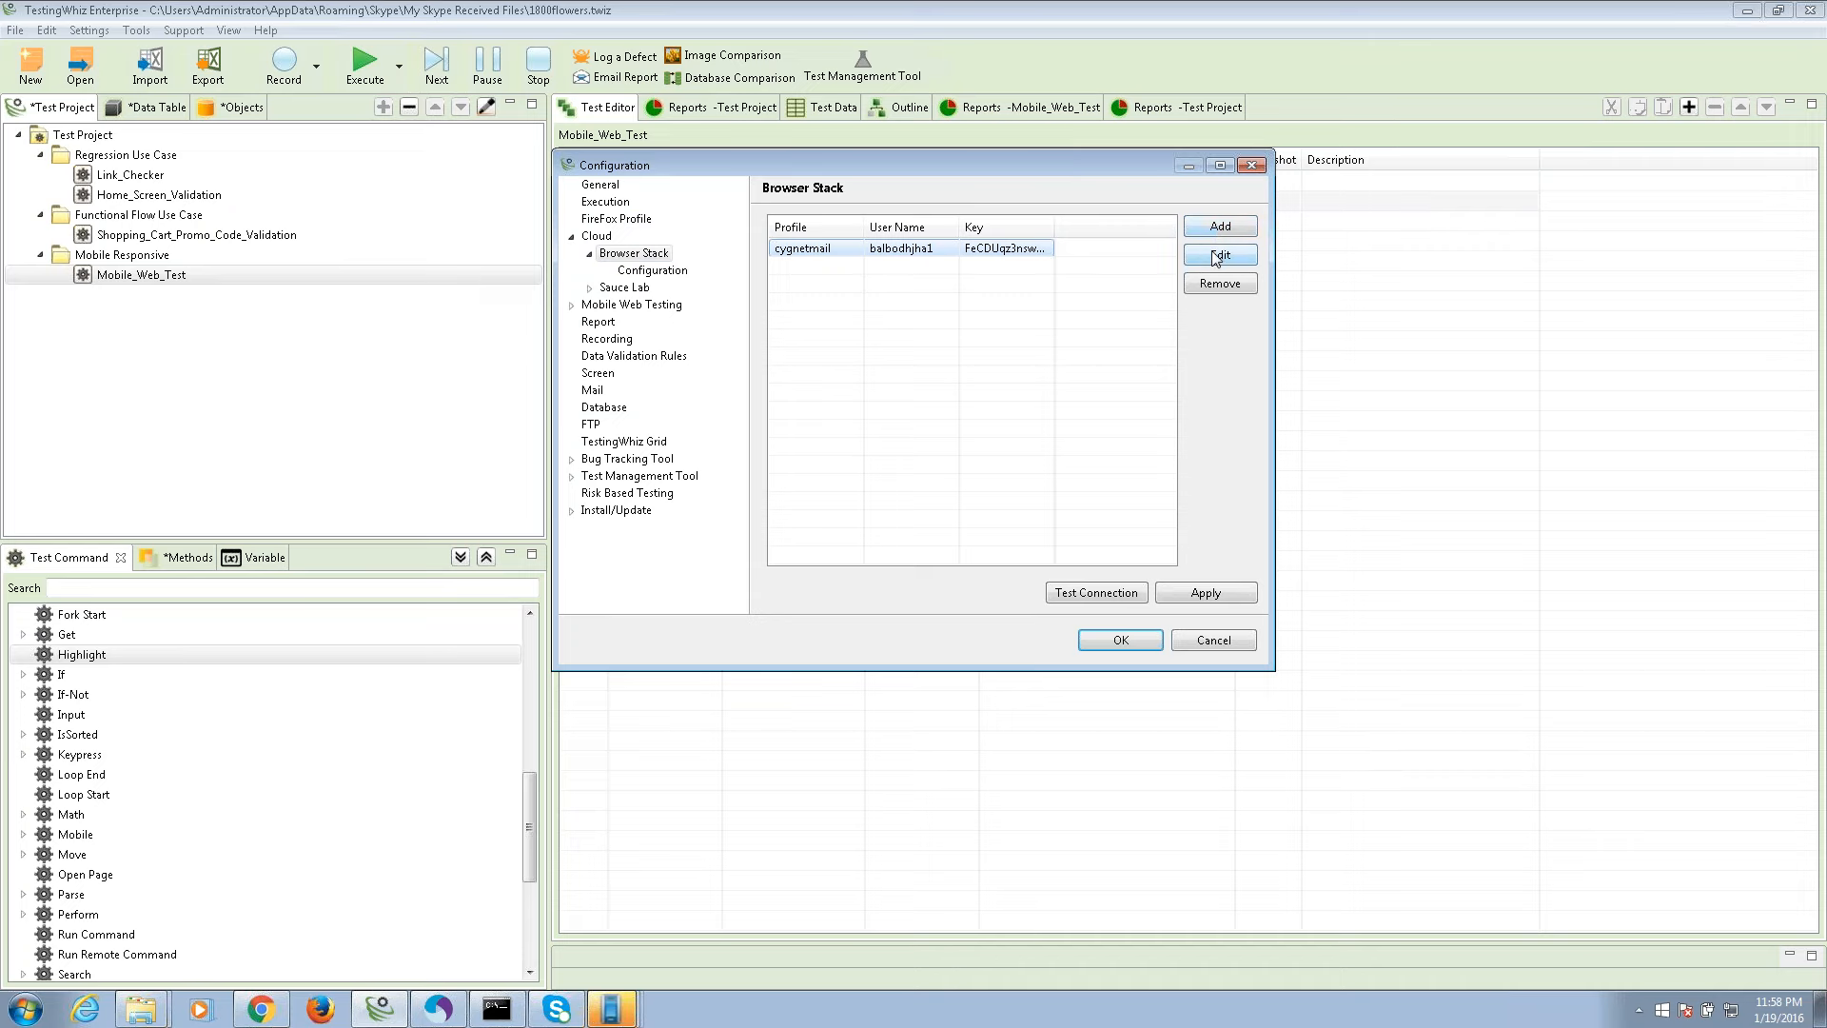
left_click(1221, 254)
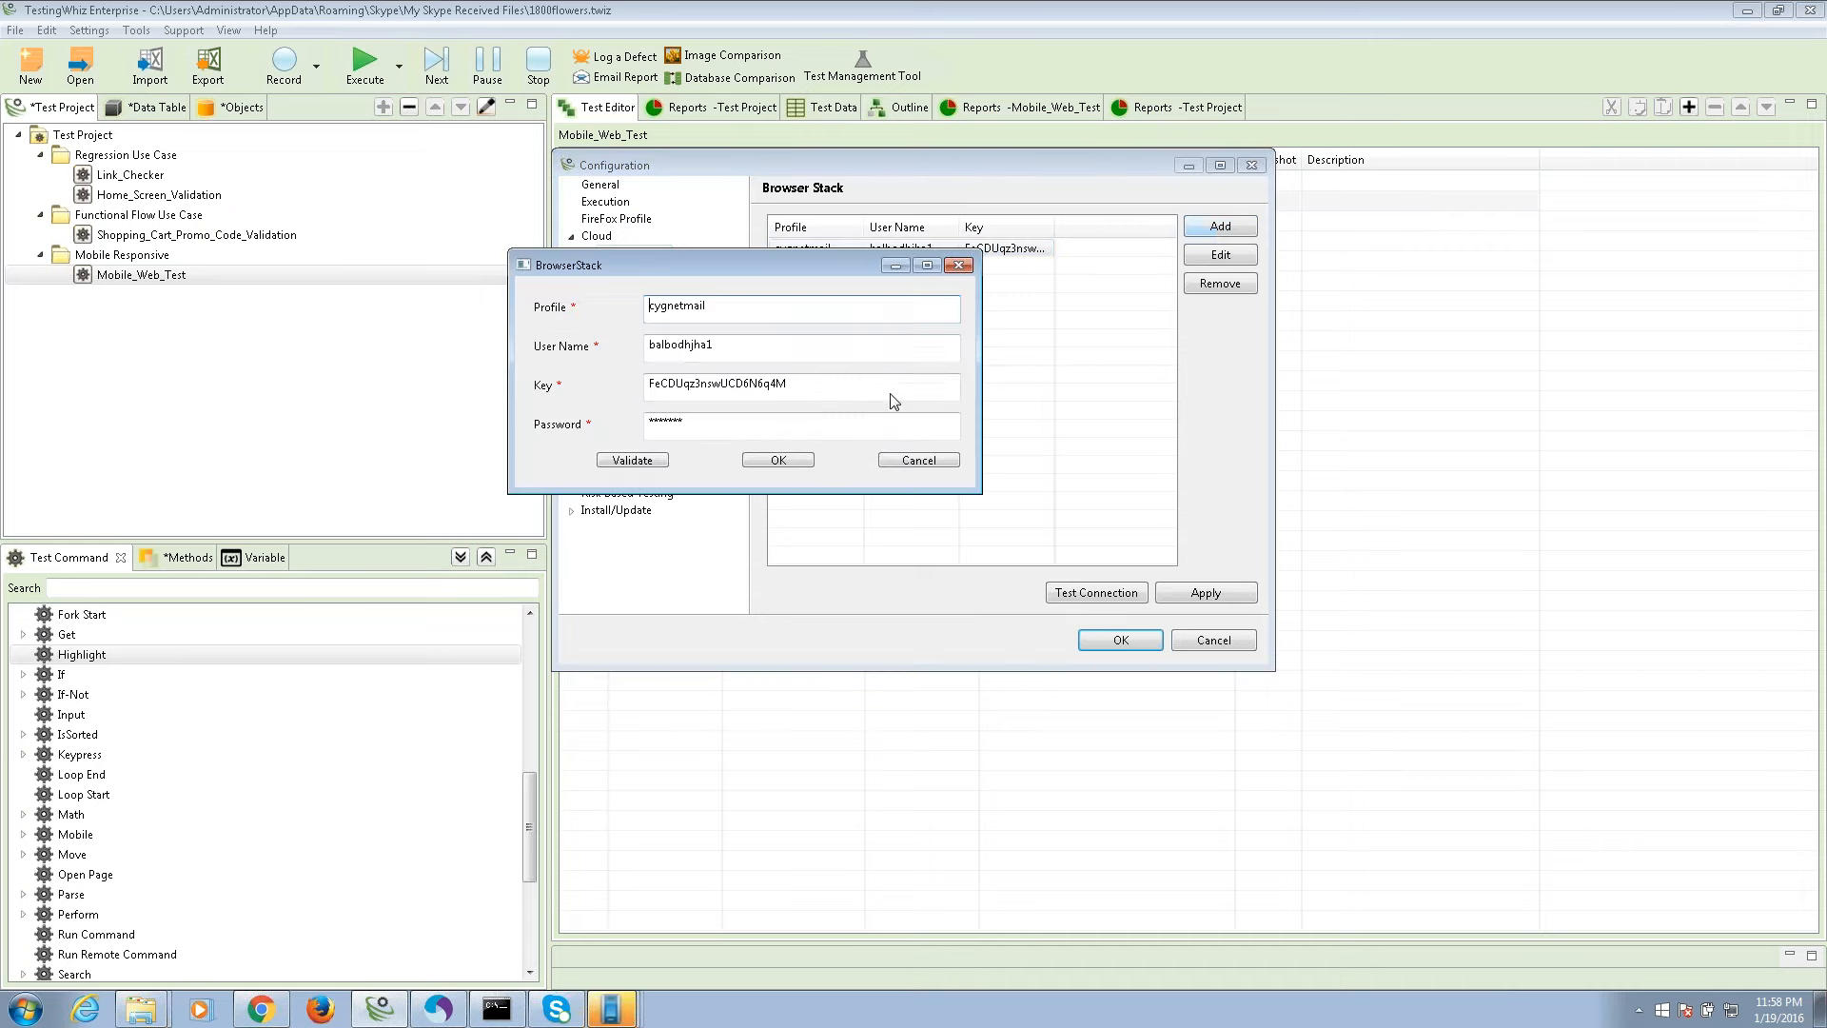
left_click(918, 459)
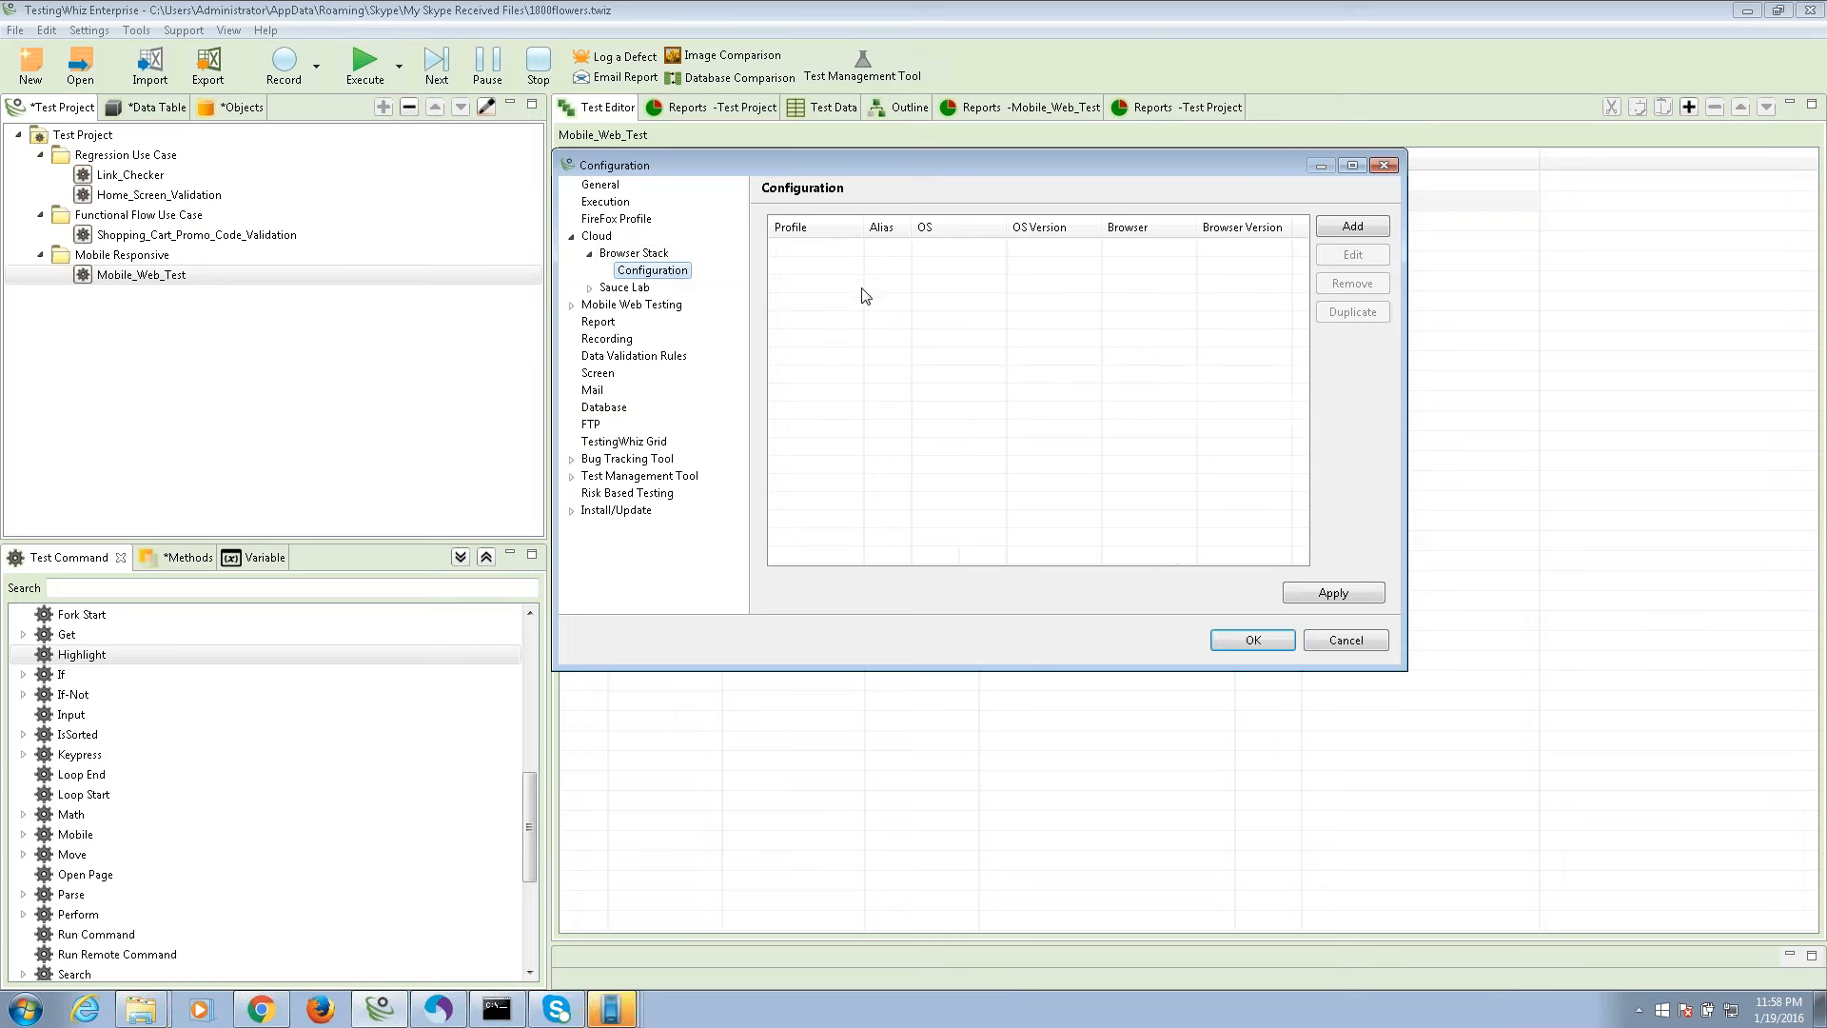
Expand the Sauce Lab options and bring up the BrowserStack browser configuration list.
left_click(590, 288)
left_click(653, 304)
left_click(624, 288)
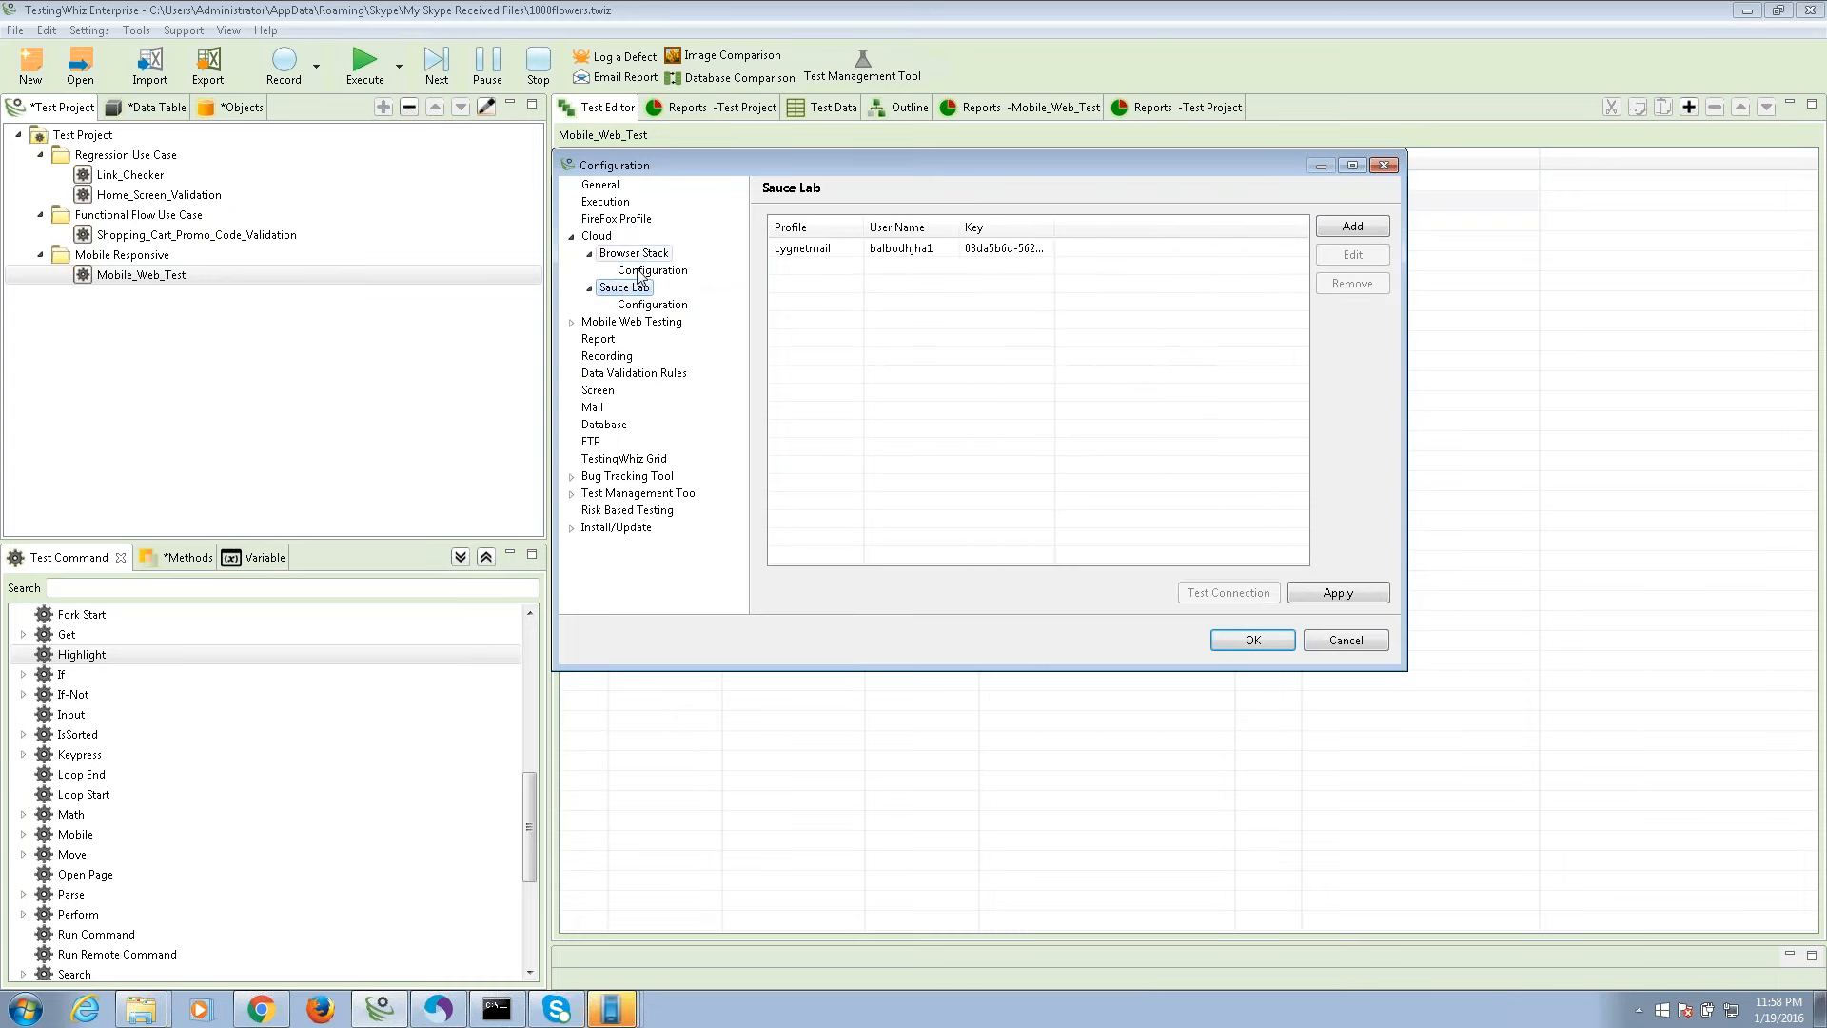
left_click(647, 270)
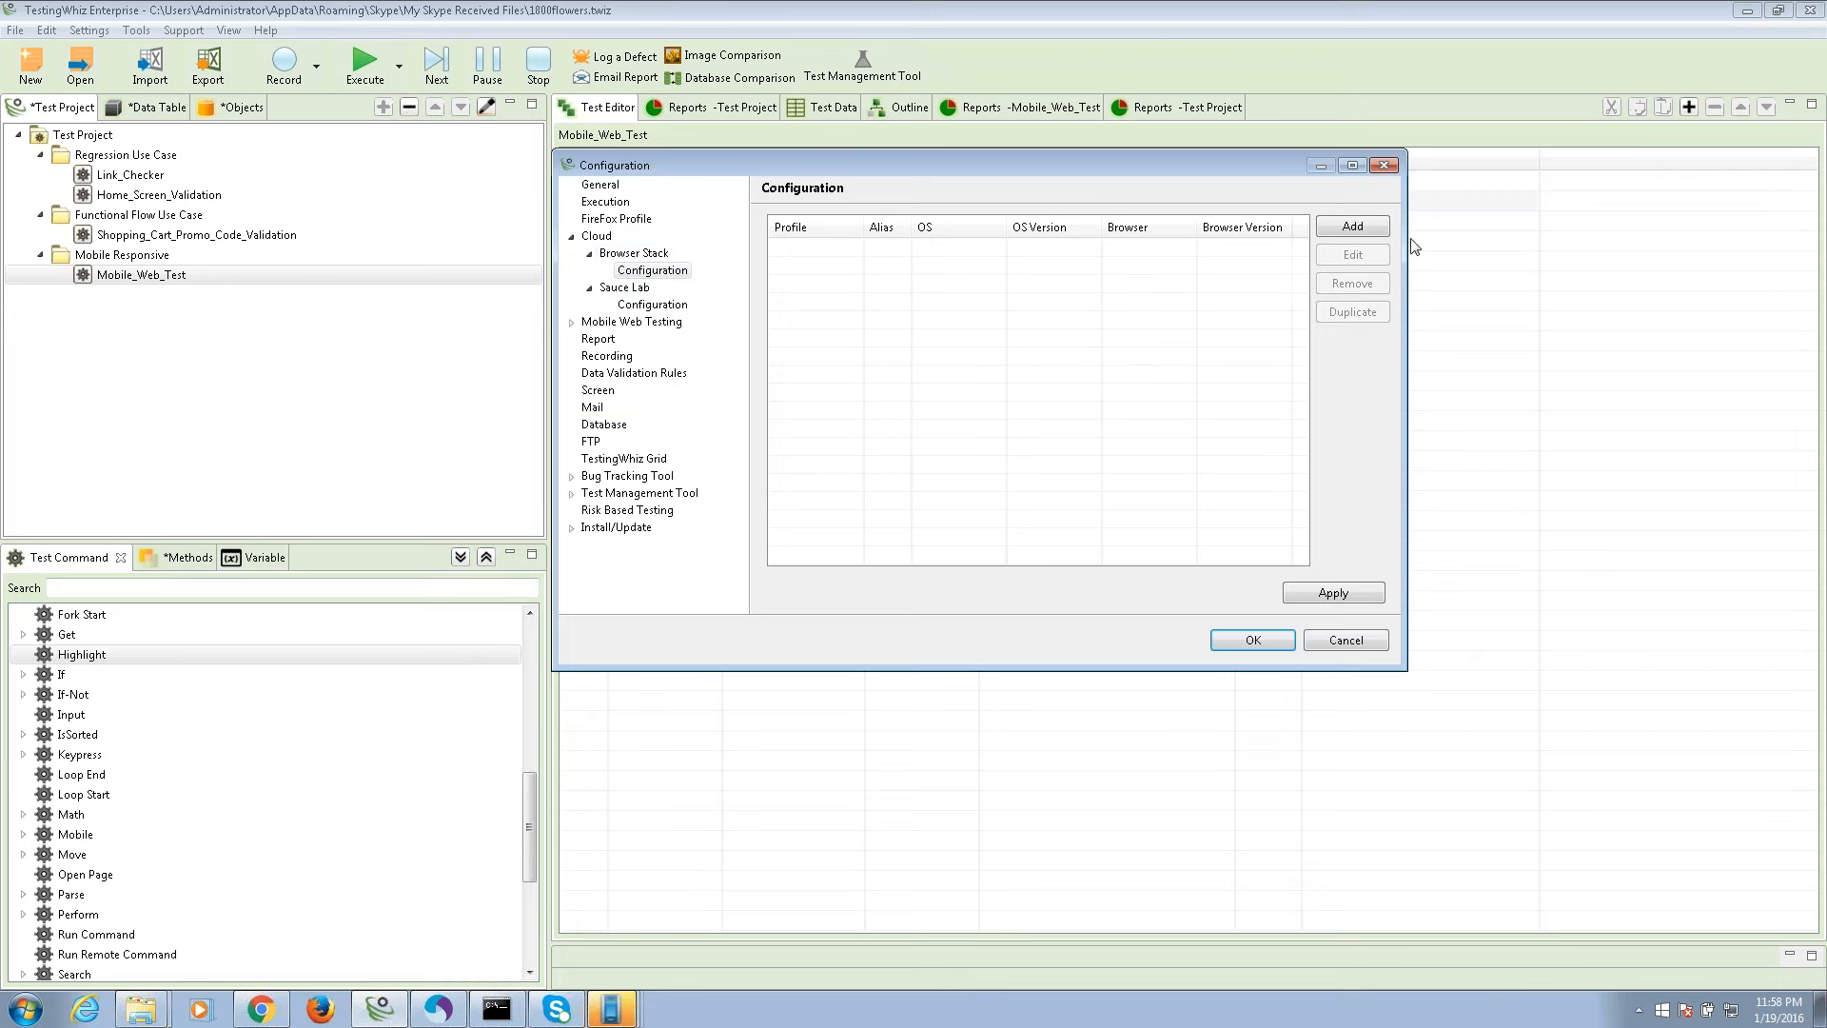
Add a BrowserStack configuration aliased 'Test' for chrome 40.0 on Windows 7 and apply it.
left_click(1355, 233)
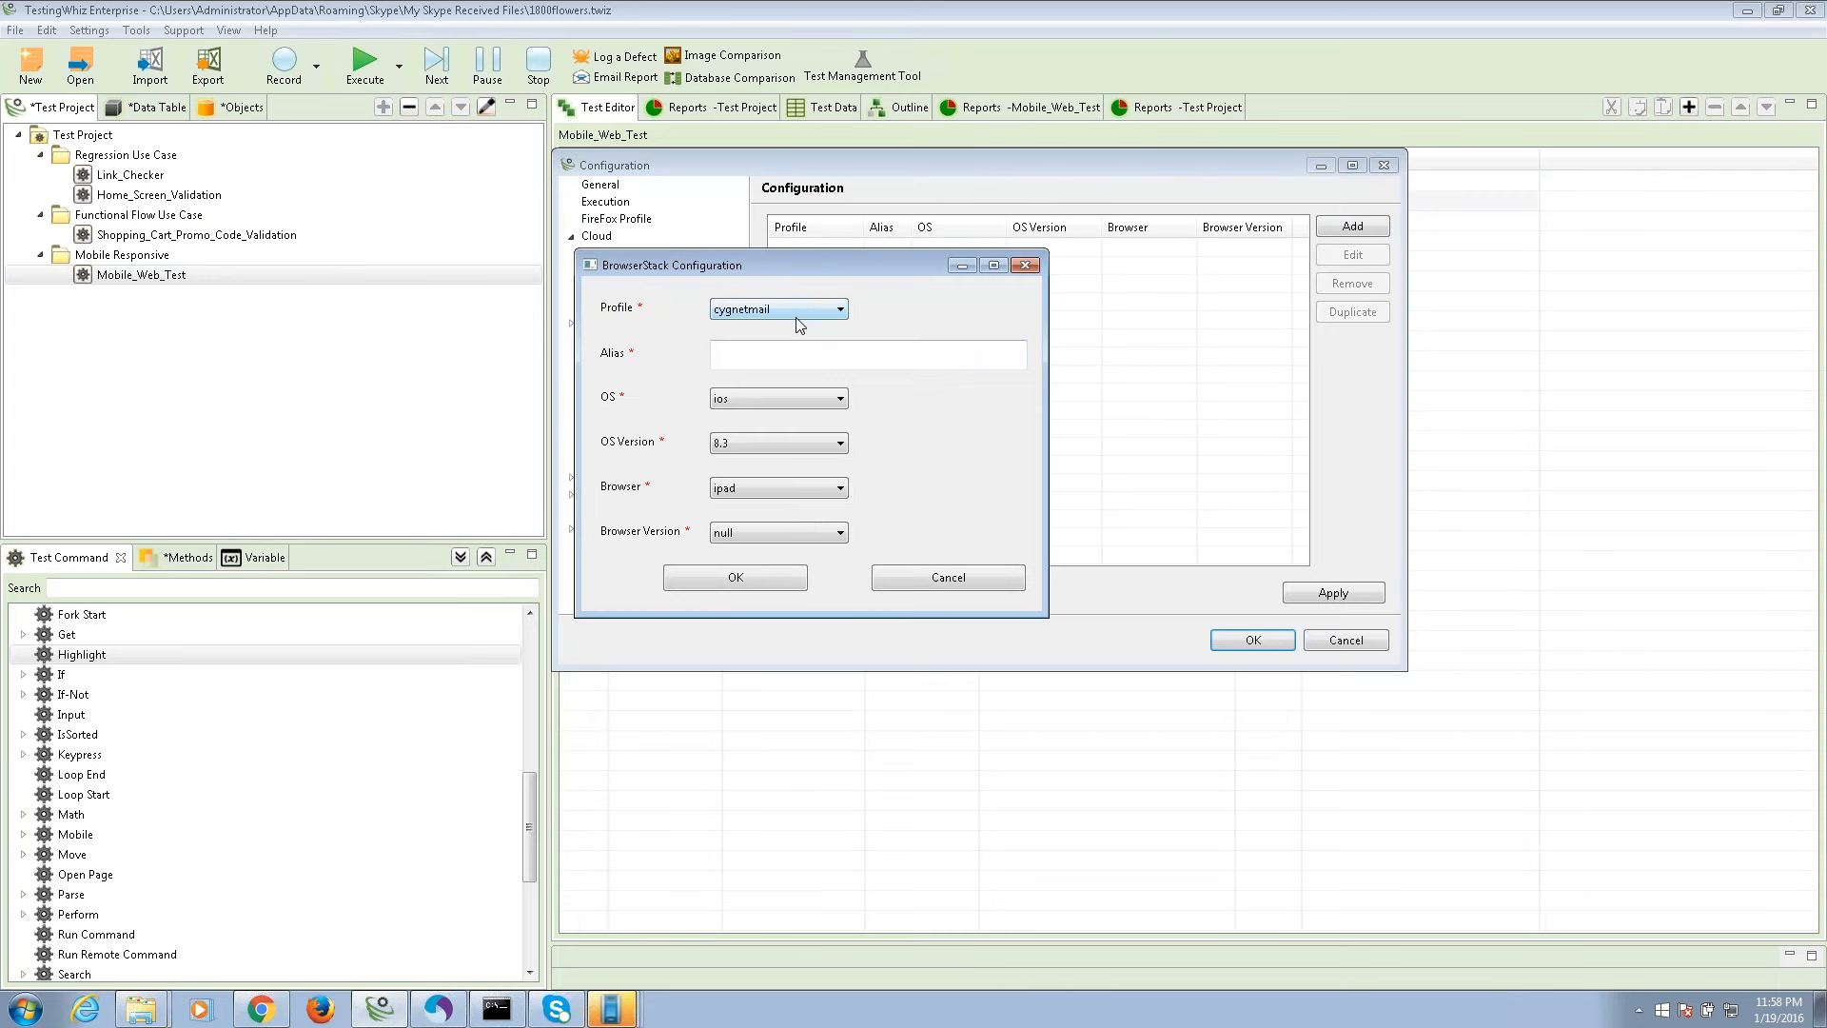
left_click(790, 354)
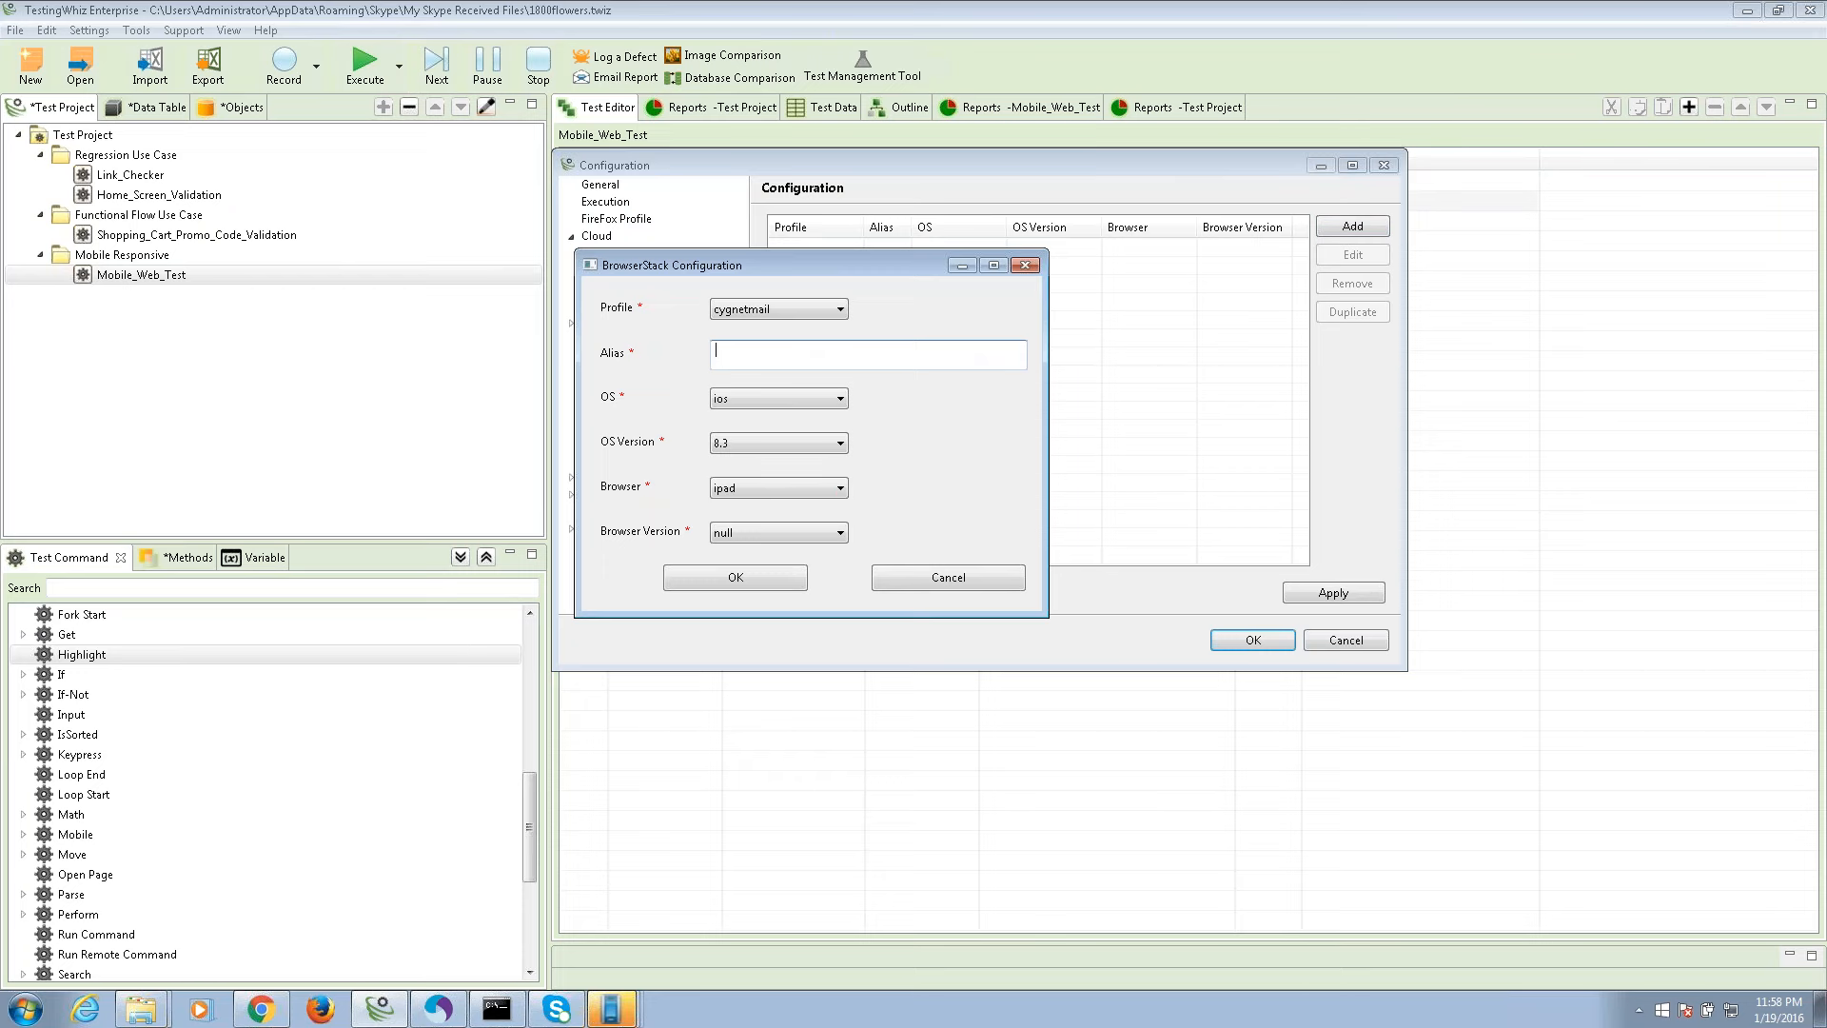
type("Test")
left_click(767, 396)
left_click(761, 433)
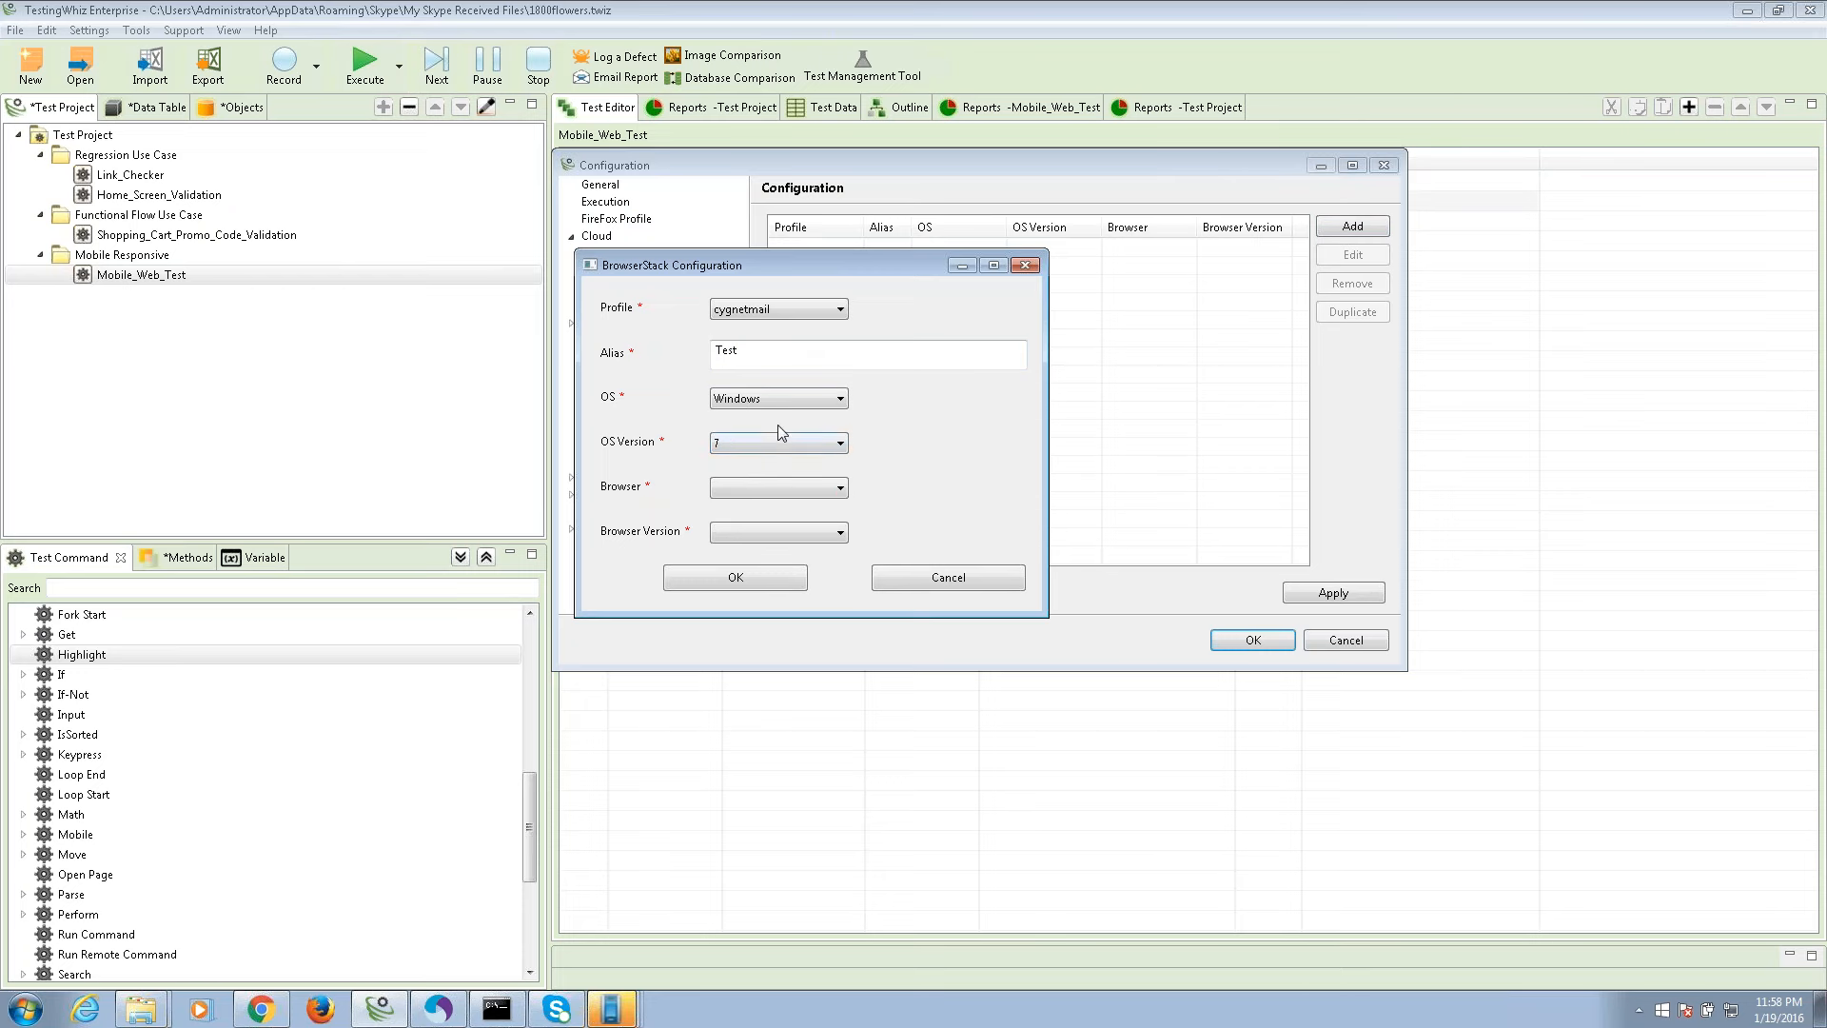
left_click(762, 443)
left_click(745, 464)
left_click(746, 487)
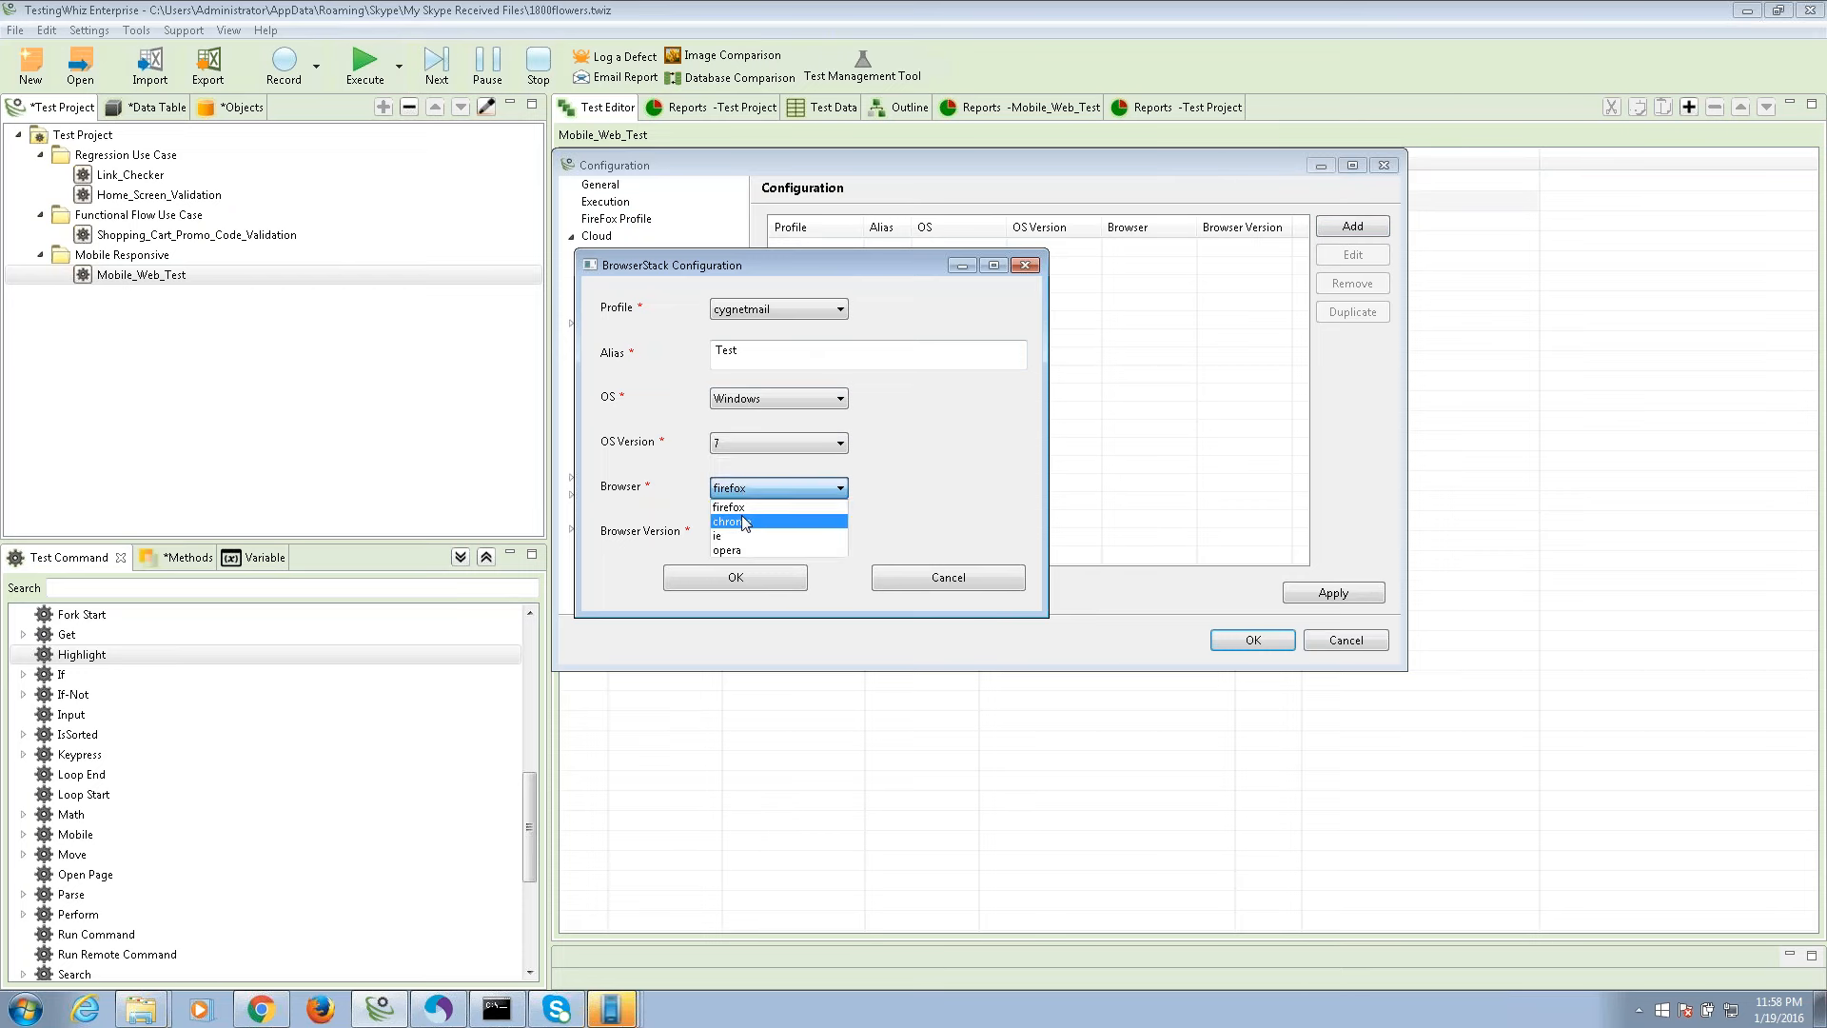
left_click(747, 521)
left_click(757, 535)
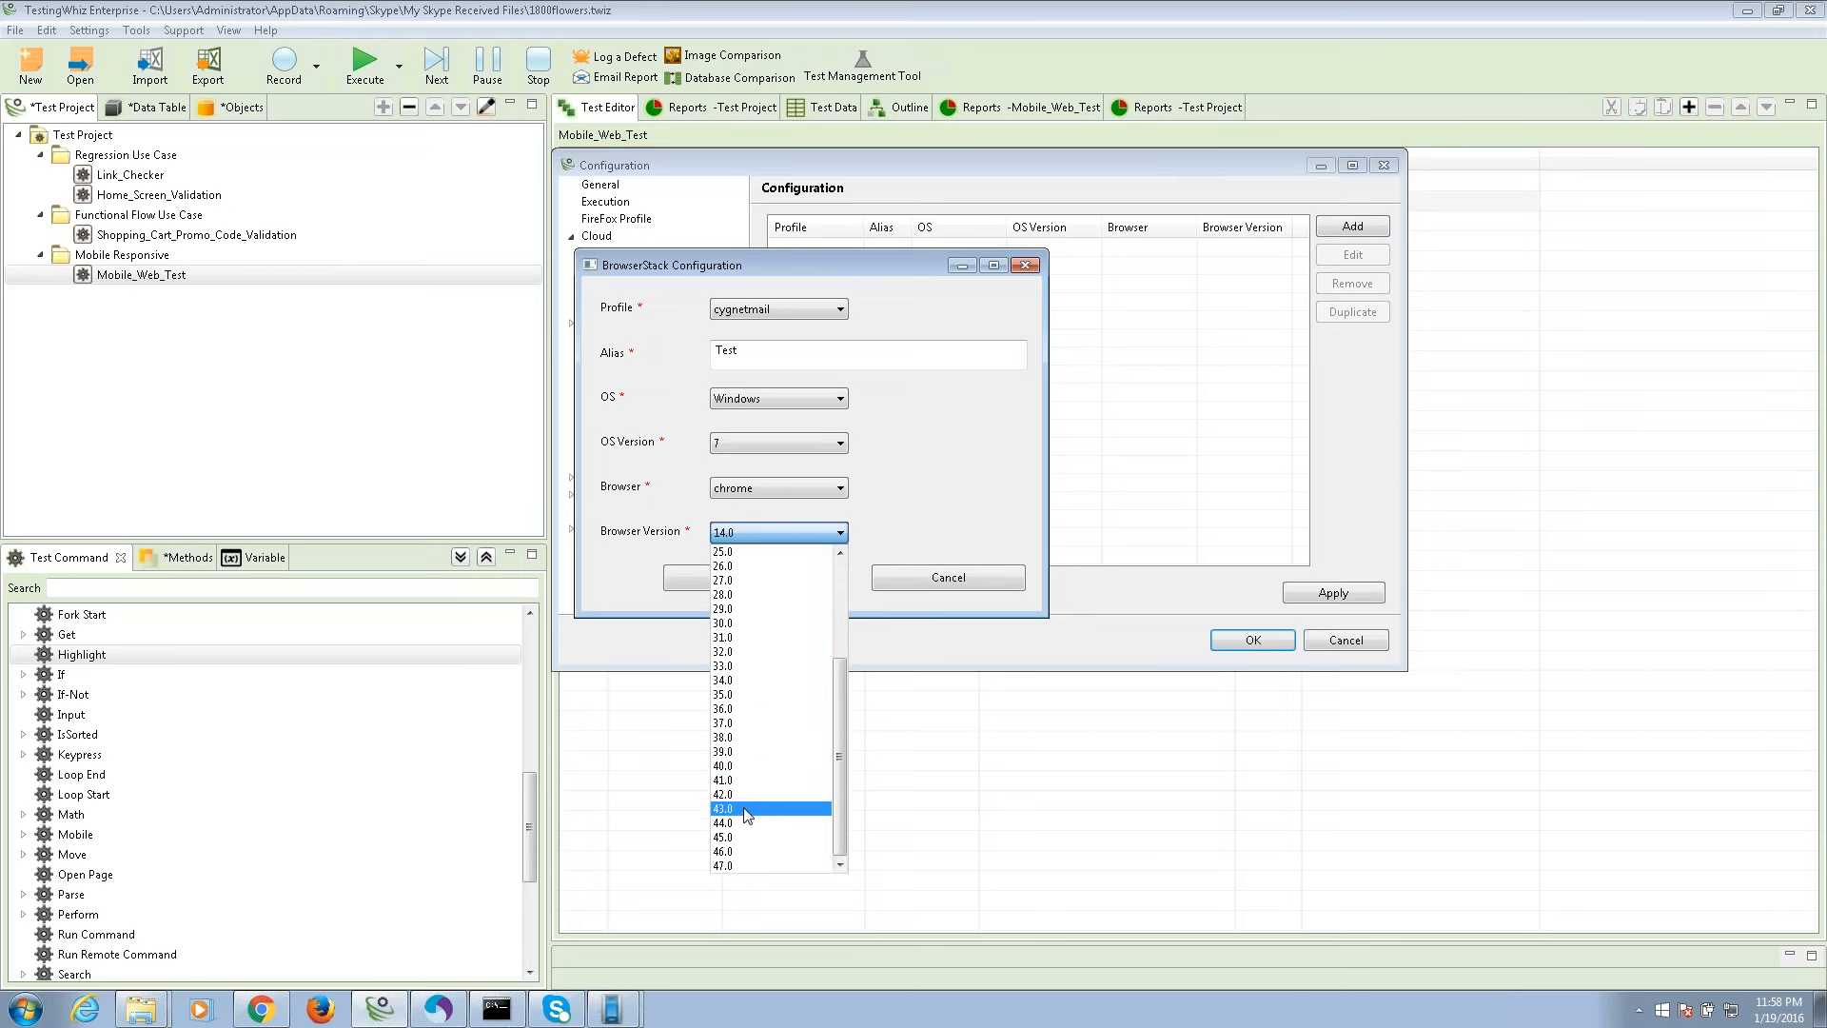
left_click(746, 766)
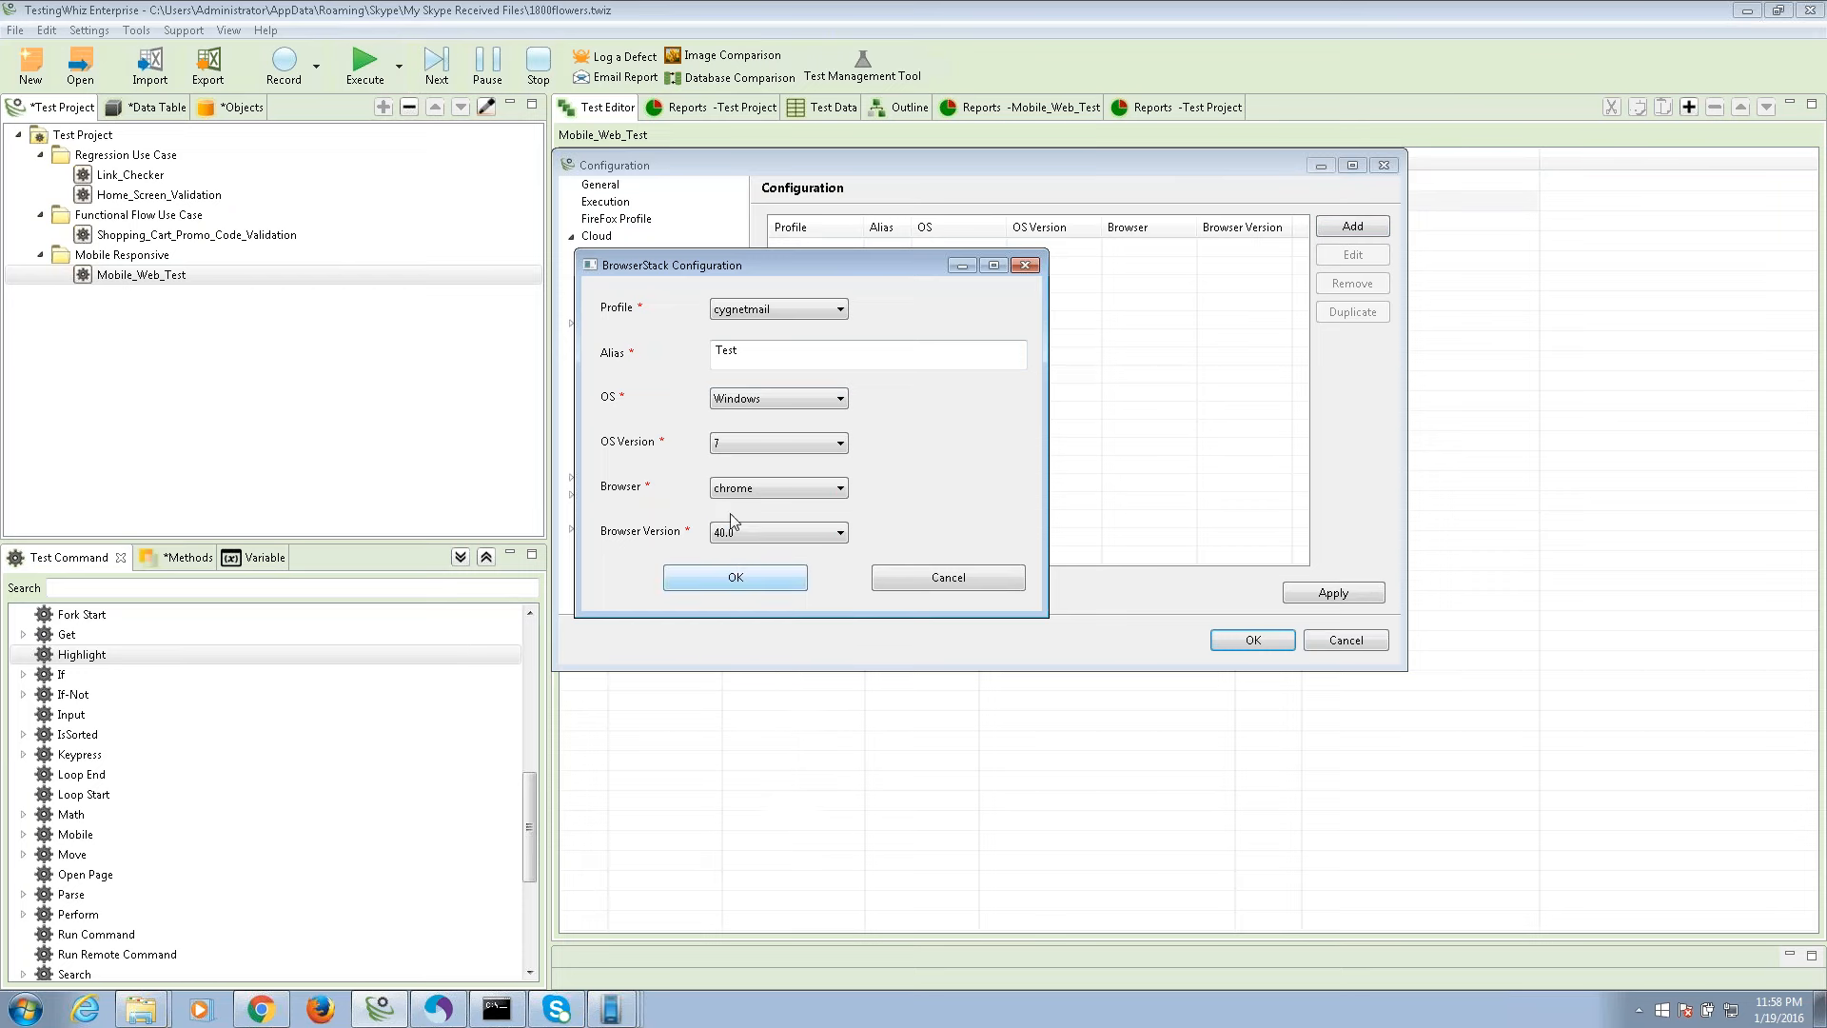
left_click(711, 576)
left_click(1326, 597)
Close the configuration settings and open the Home_Screen_Validation test case.
left_click(1248, 642)
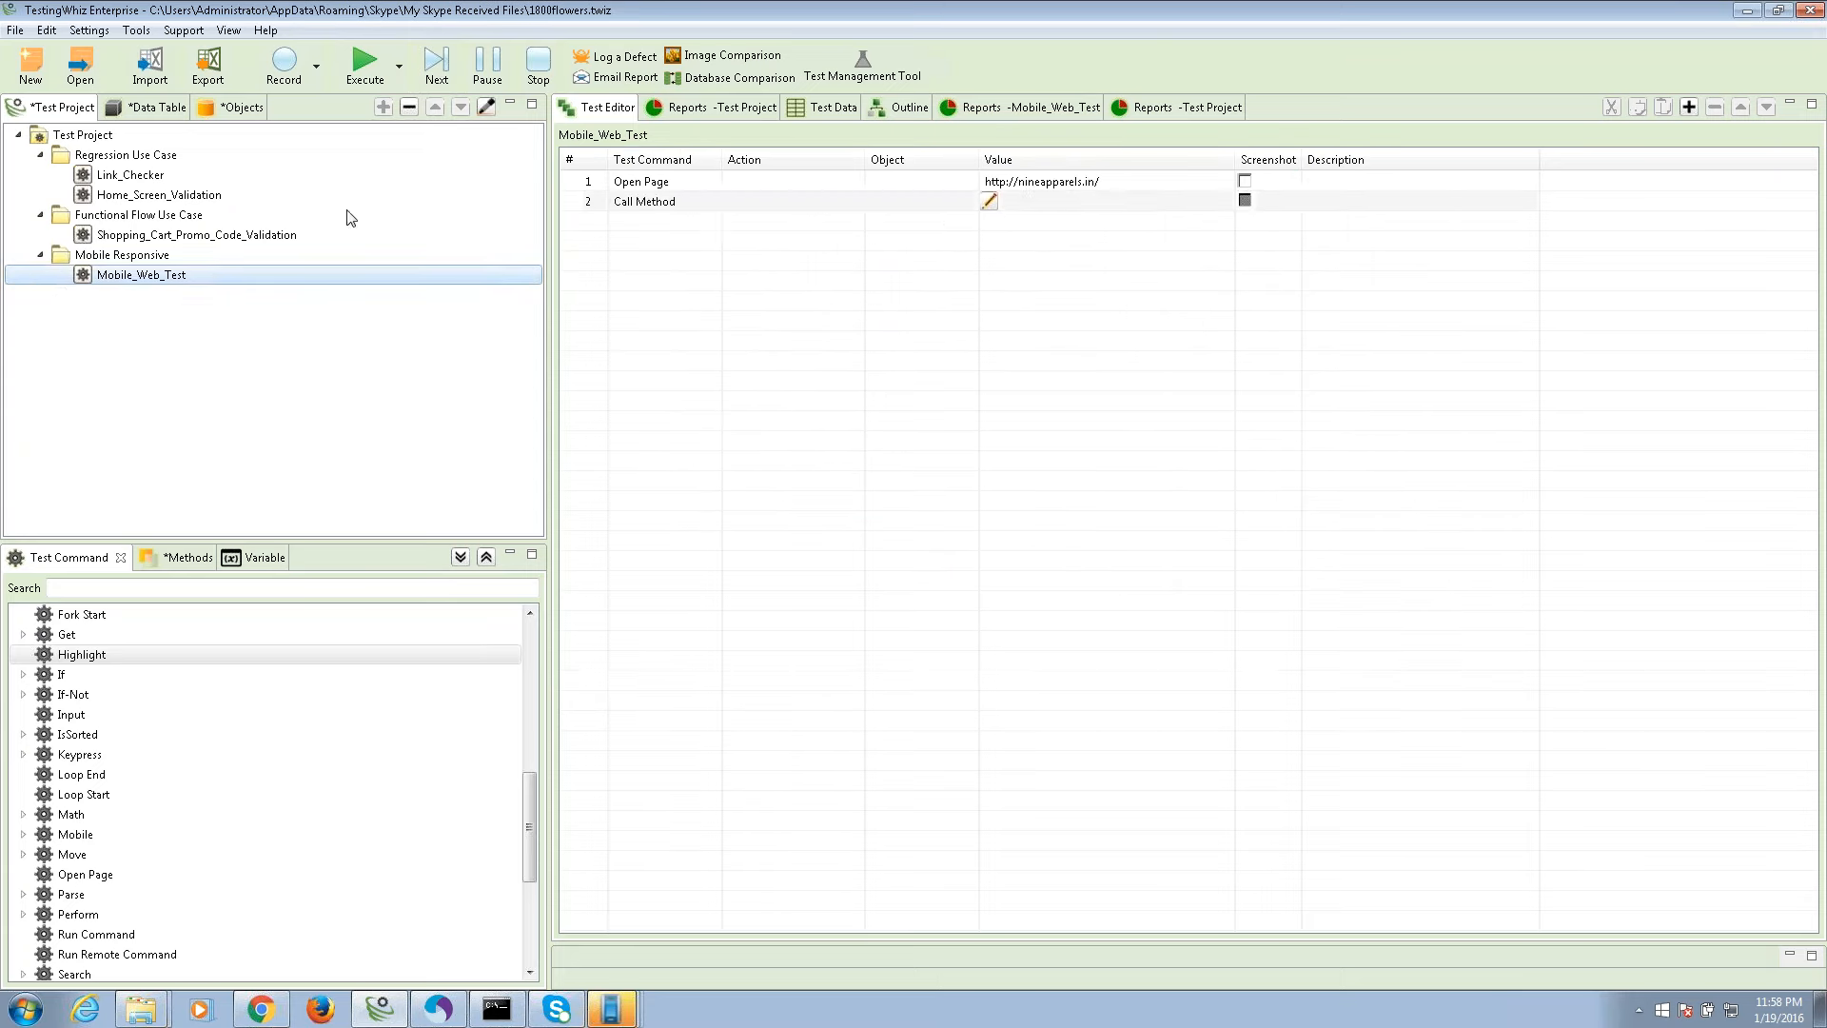
left_click(169, 196)
right_click(169, 194)
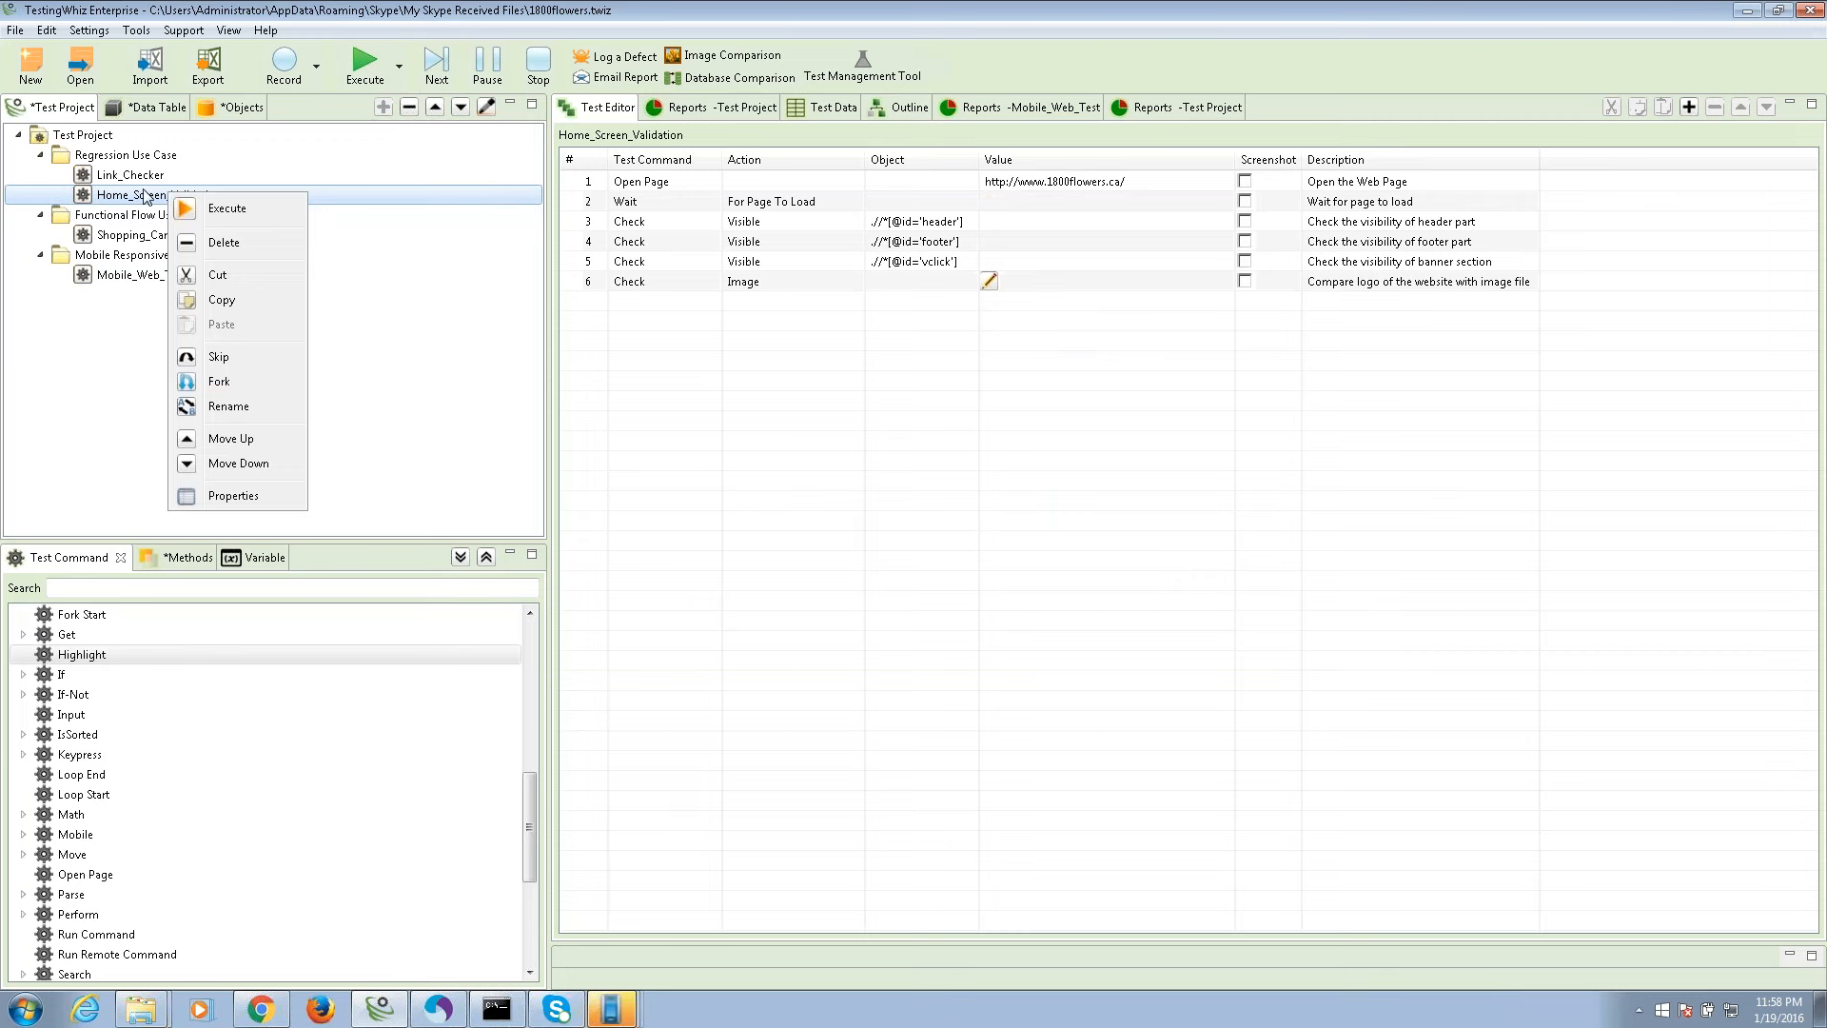
left_click(145, 196)
Set the execution browser to BrowserStack, then bring up Home_Screen_Validation's actions menu.
left_click(90, 30)
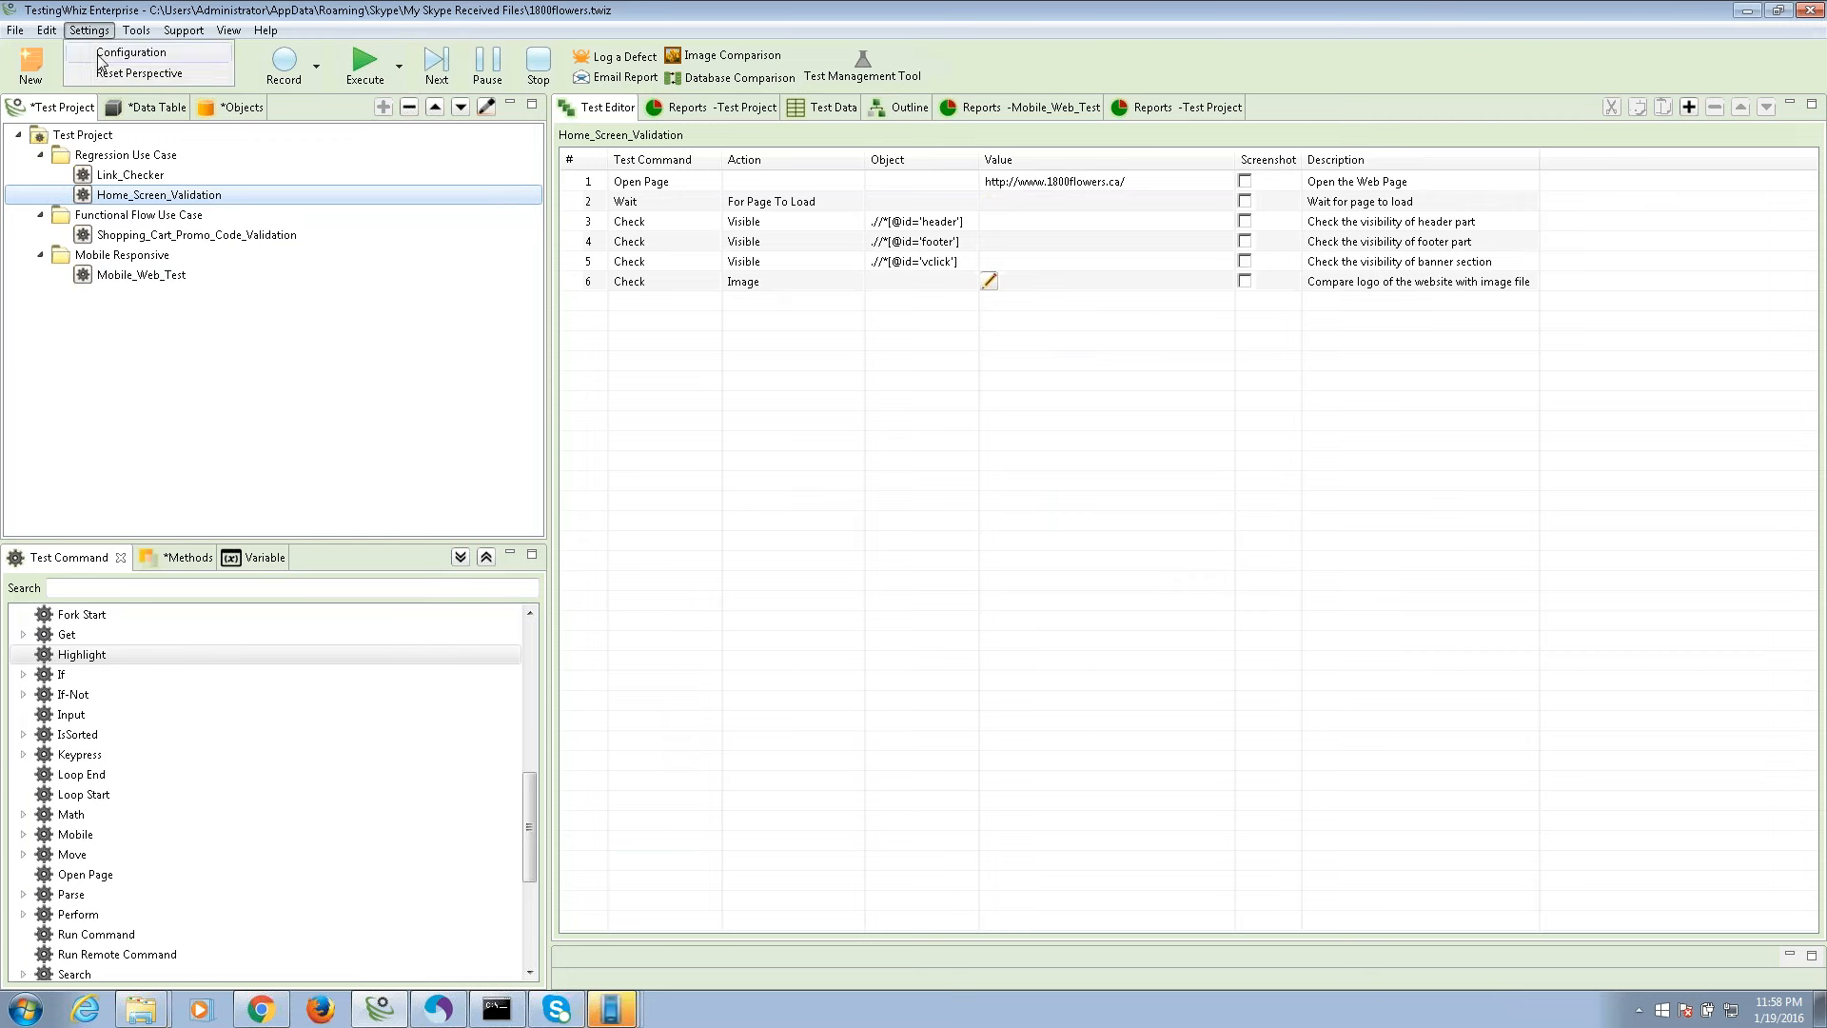
left_click(100, 54)
left_click(531, 189)
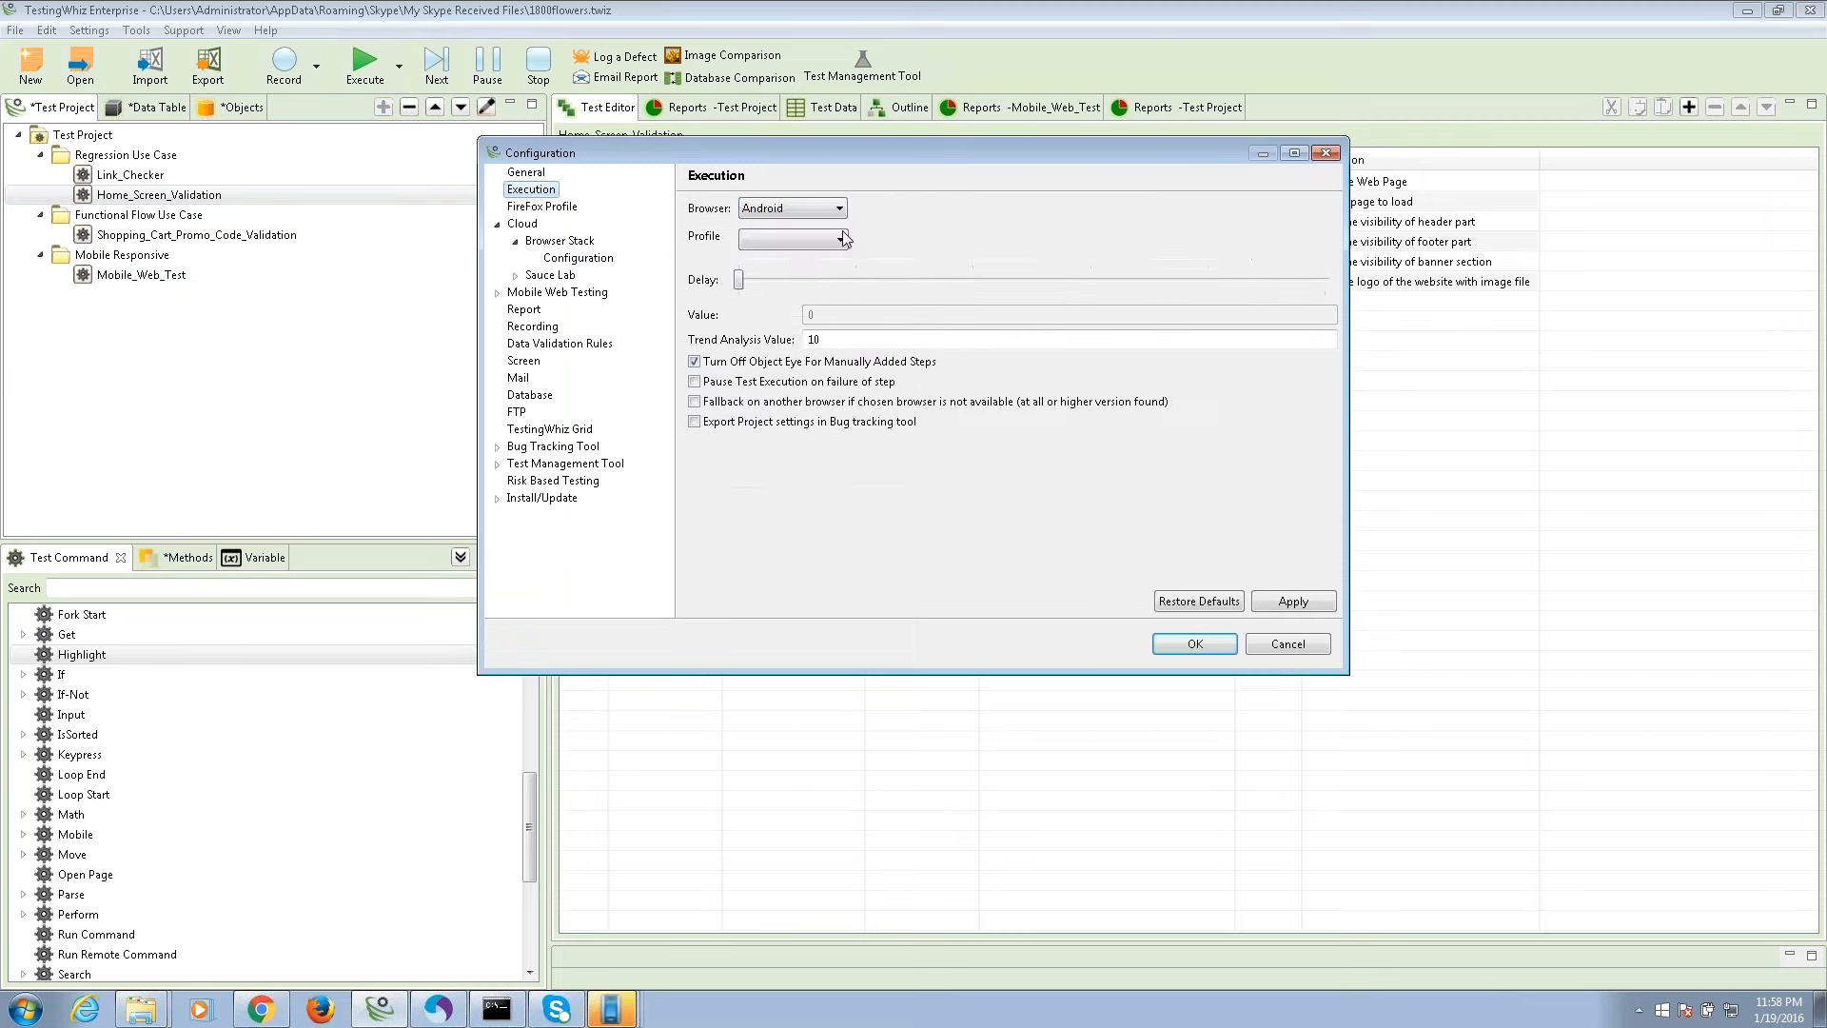
left_click(826, 208)
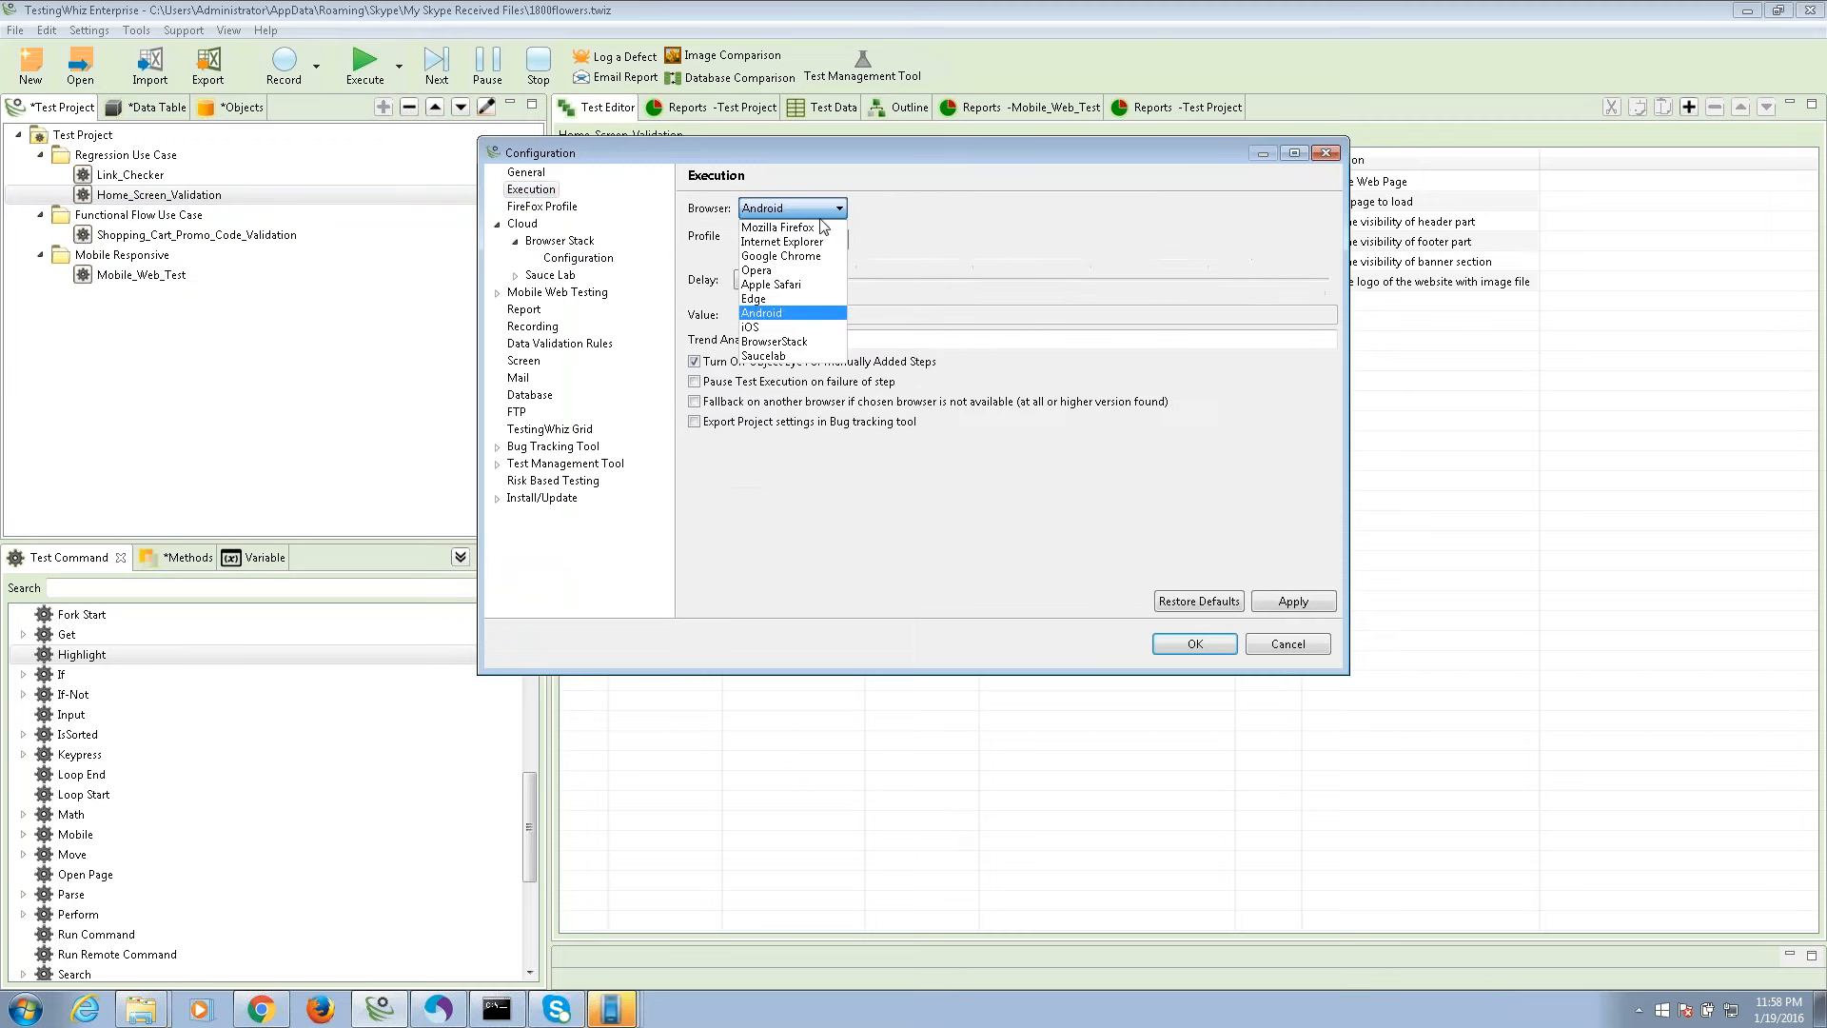
left_click(773, 341)
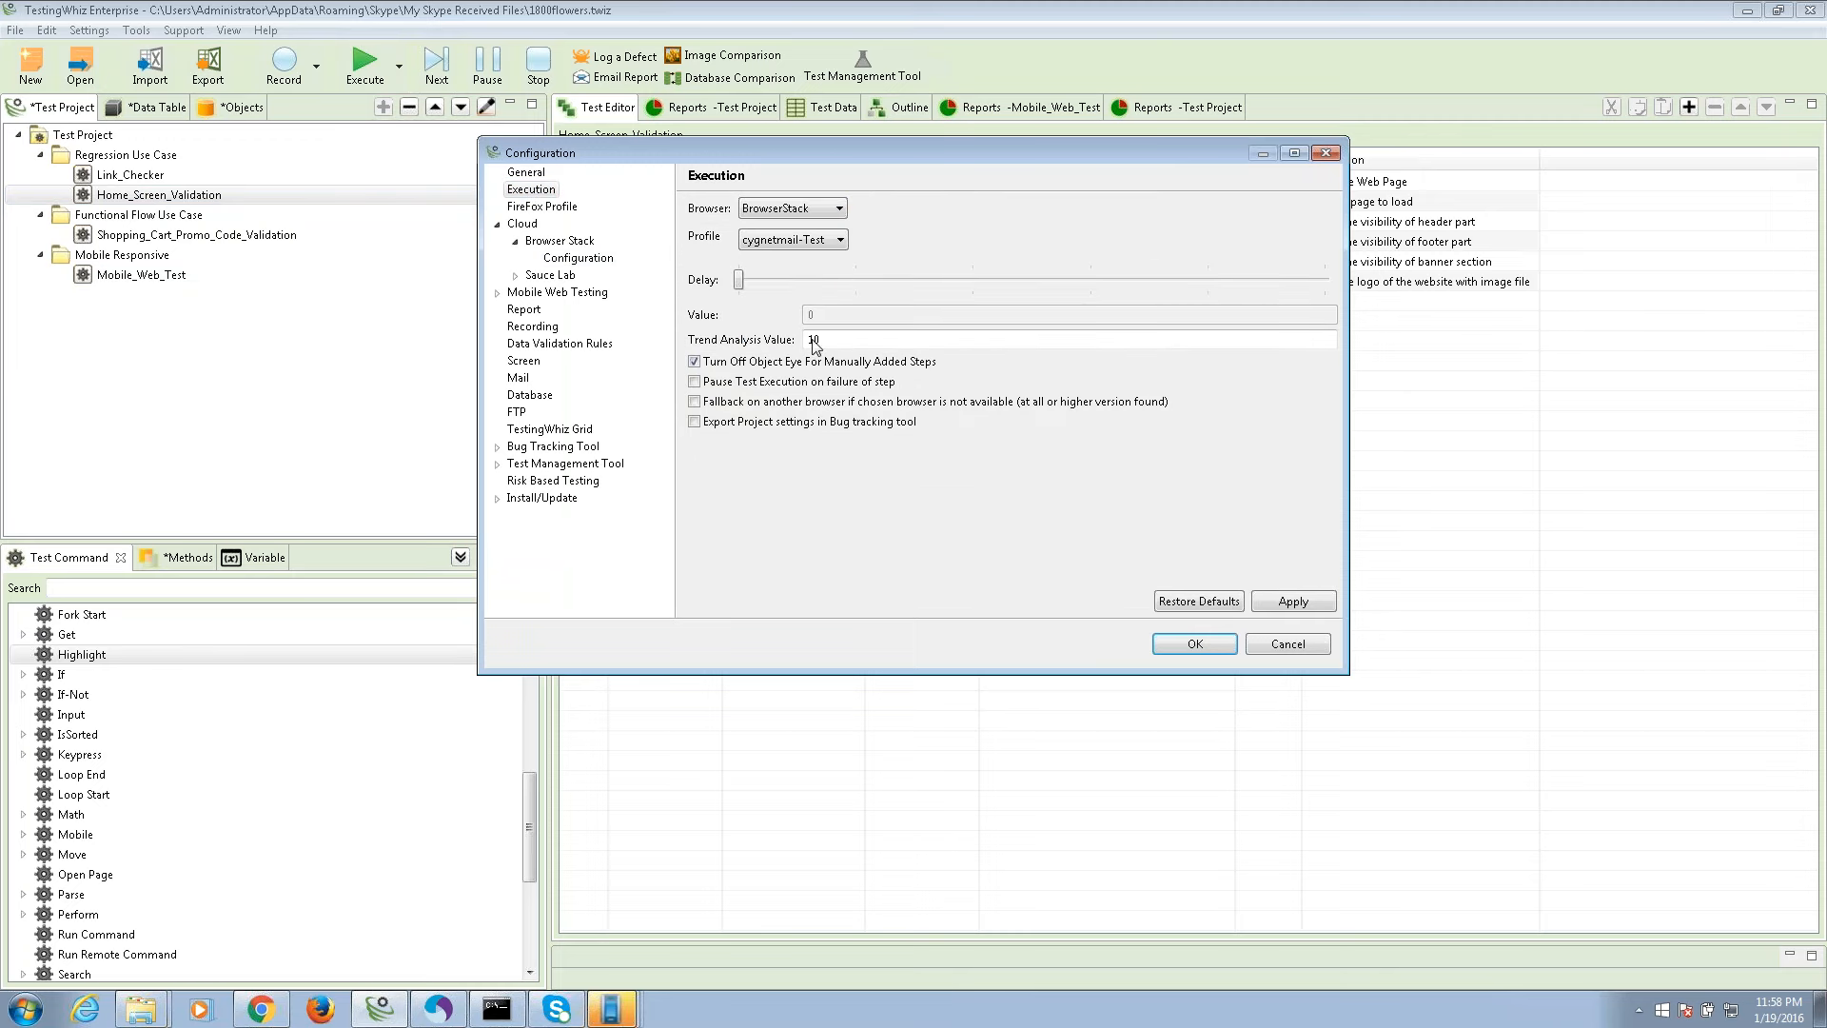
left_click(1213, 636)
left_click(254, 194)
right_click(256, 198)
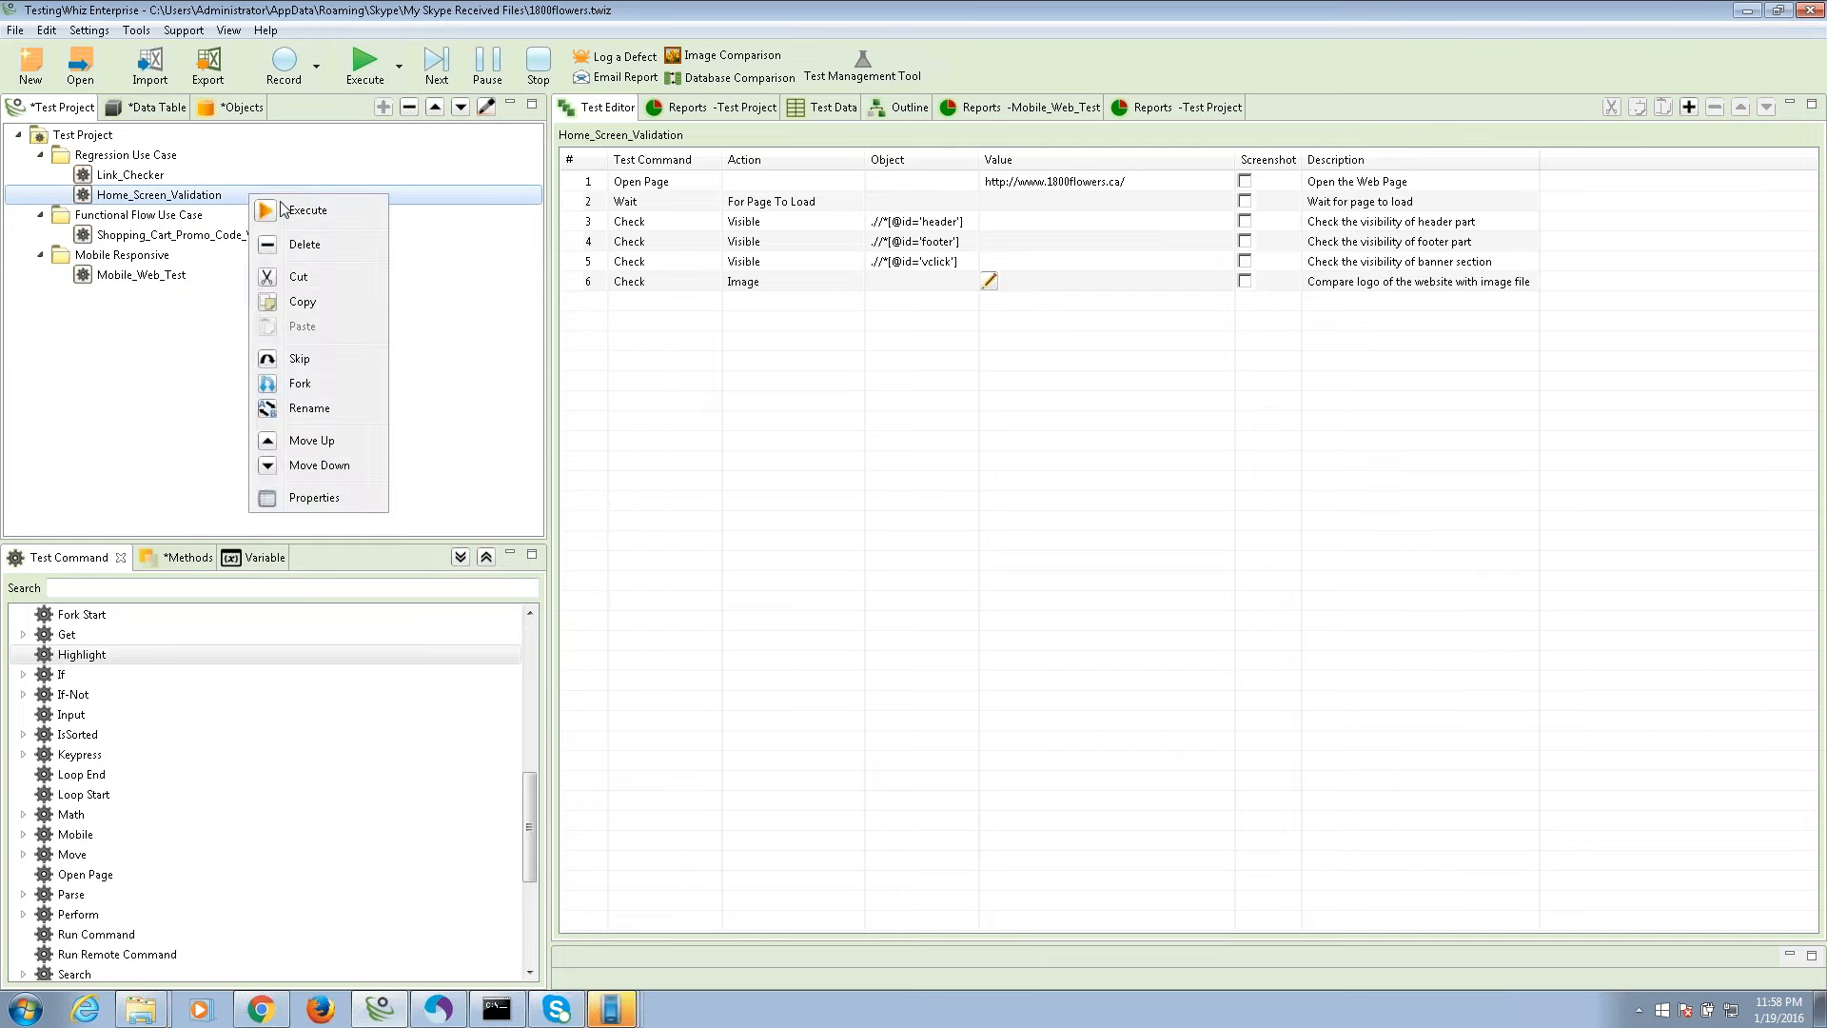
Execute Home_Screen_Validation and follow the console log reporting header, footer and banner as visible.
left_click(297, 210)
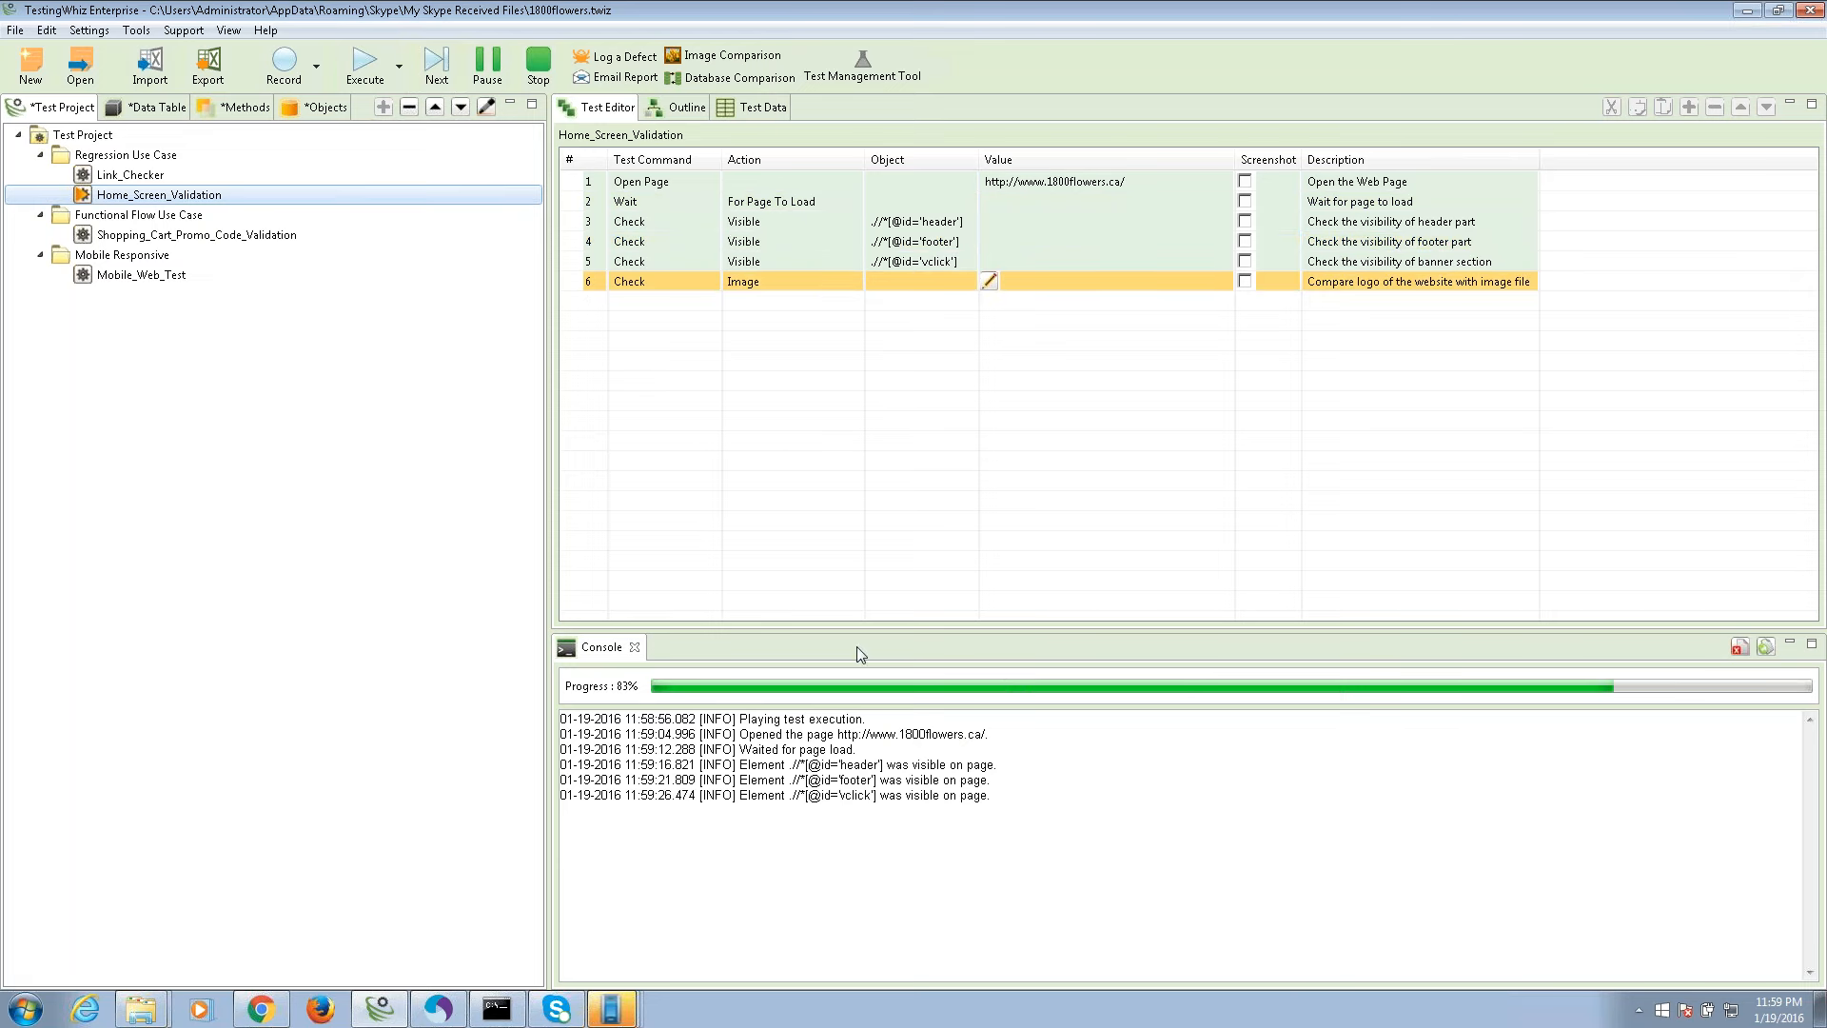
left_click_drag(1005, 797, 738, 765)
left_click(811, 796)
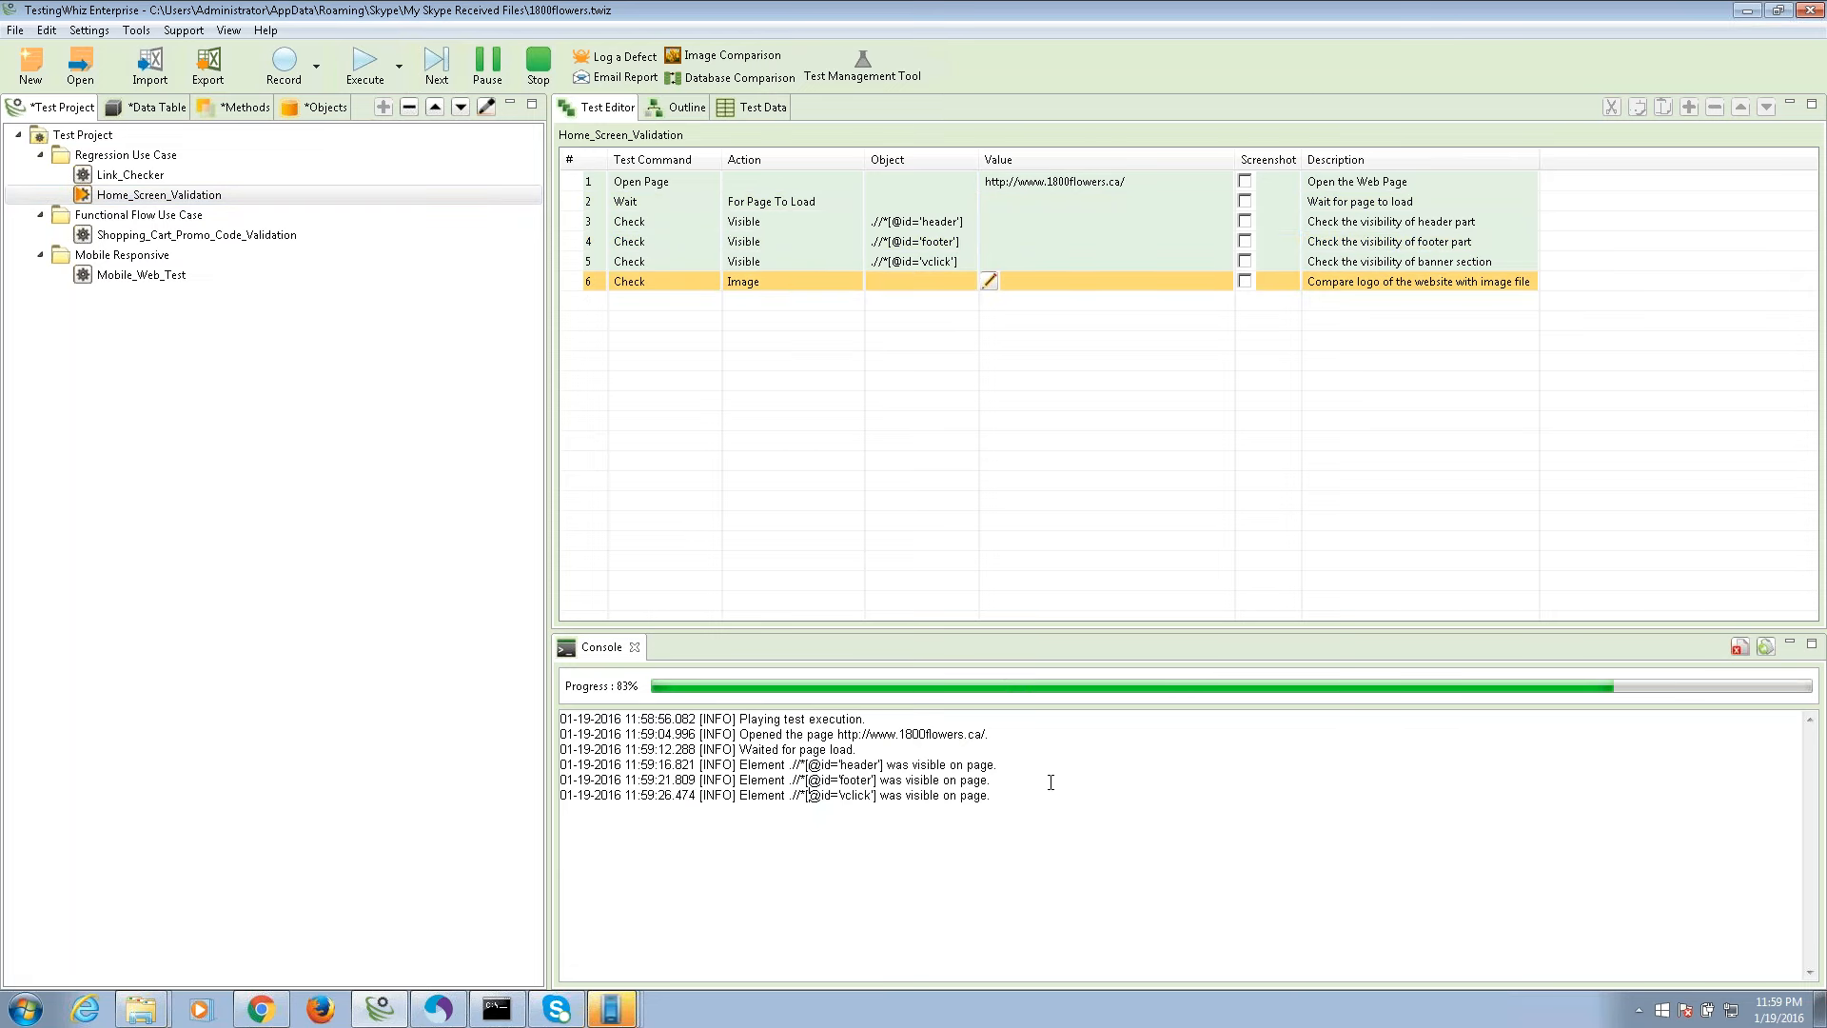